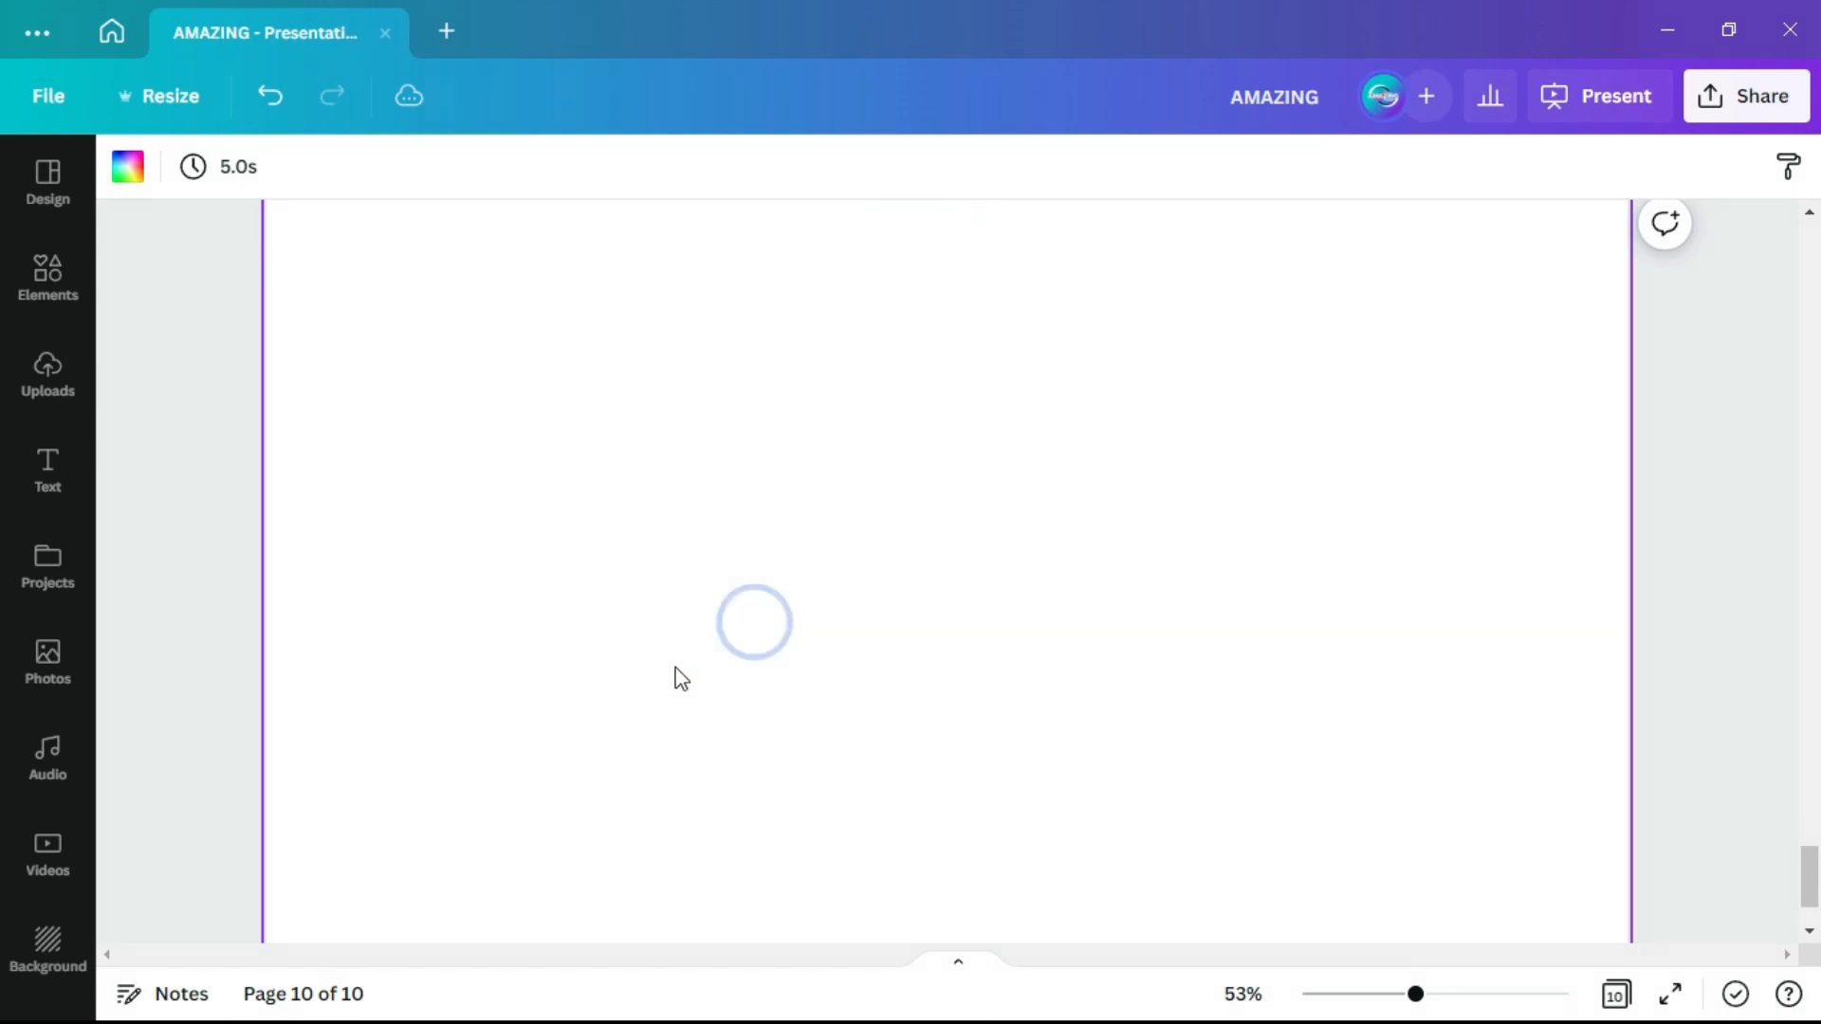
# - Add the recently used photo of the woman on a forest path to page 10 and set it as the page background
pyautogui.scroll(-3, 1047, 656)
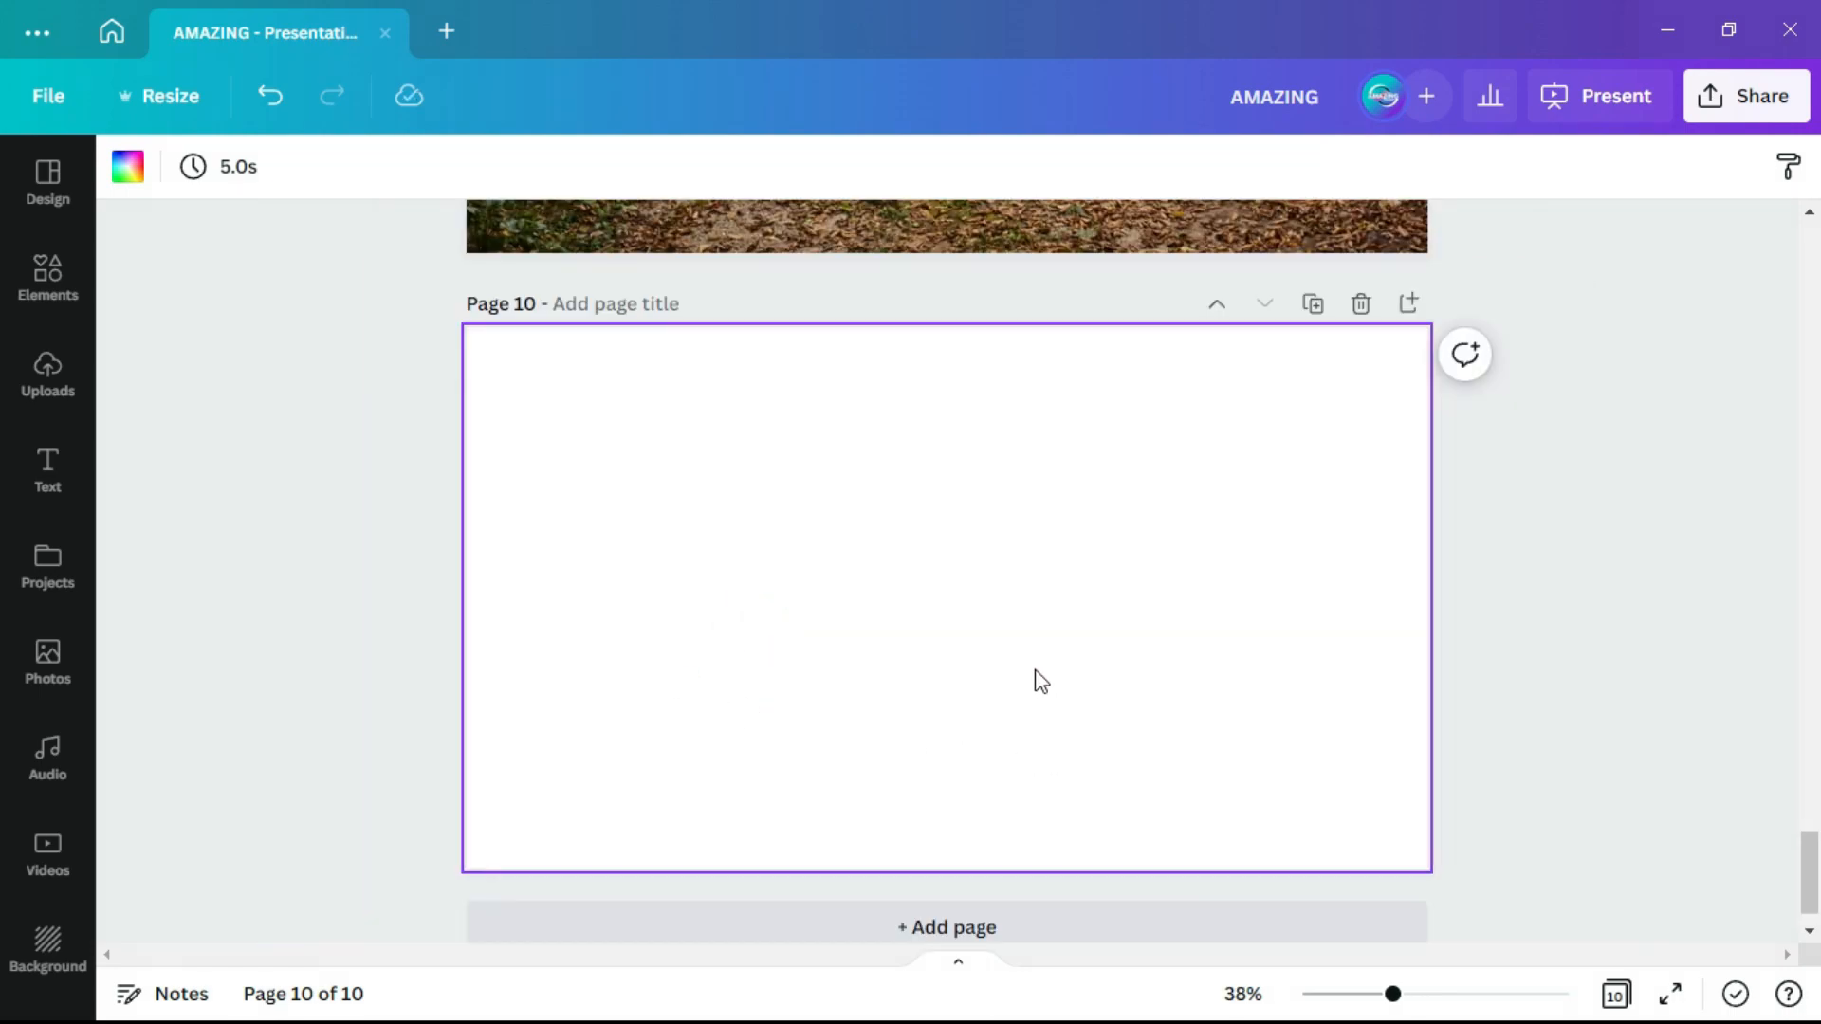
pyautogui.scroll(3, 1114, 721)
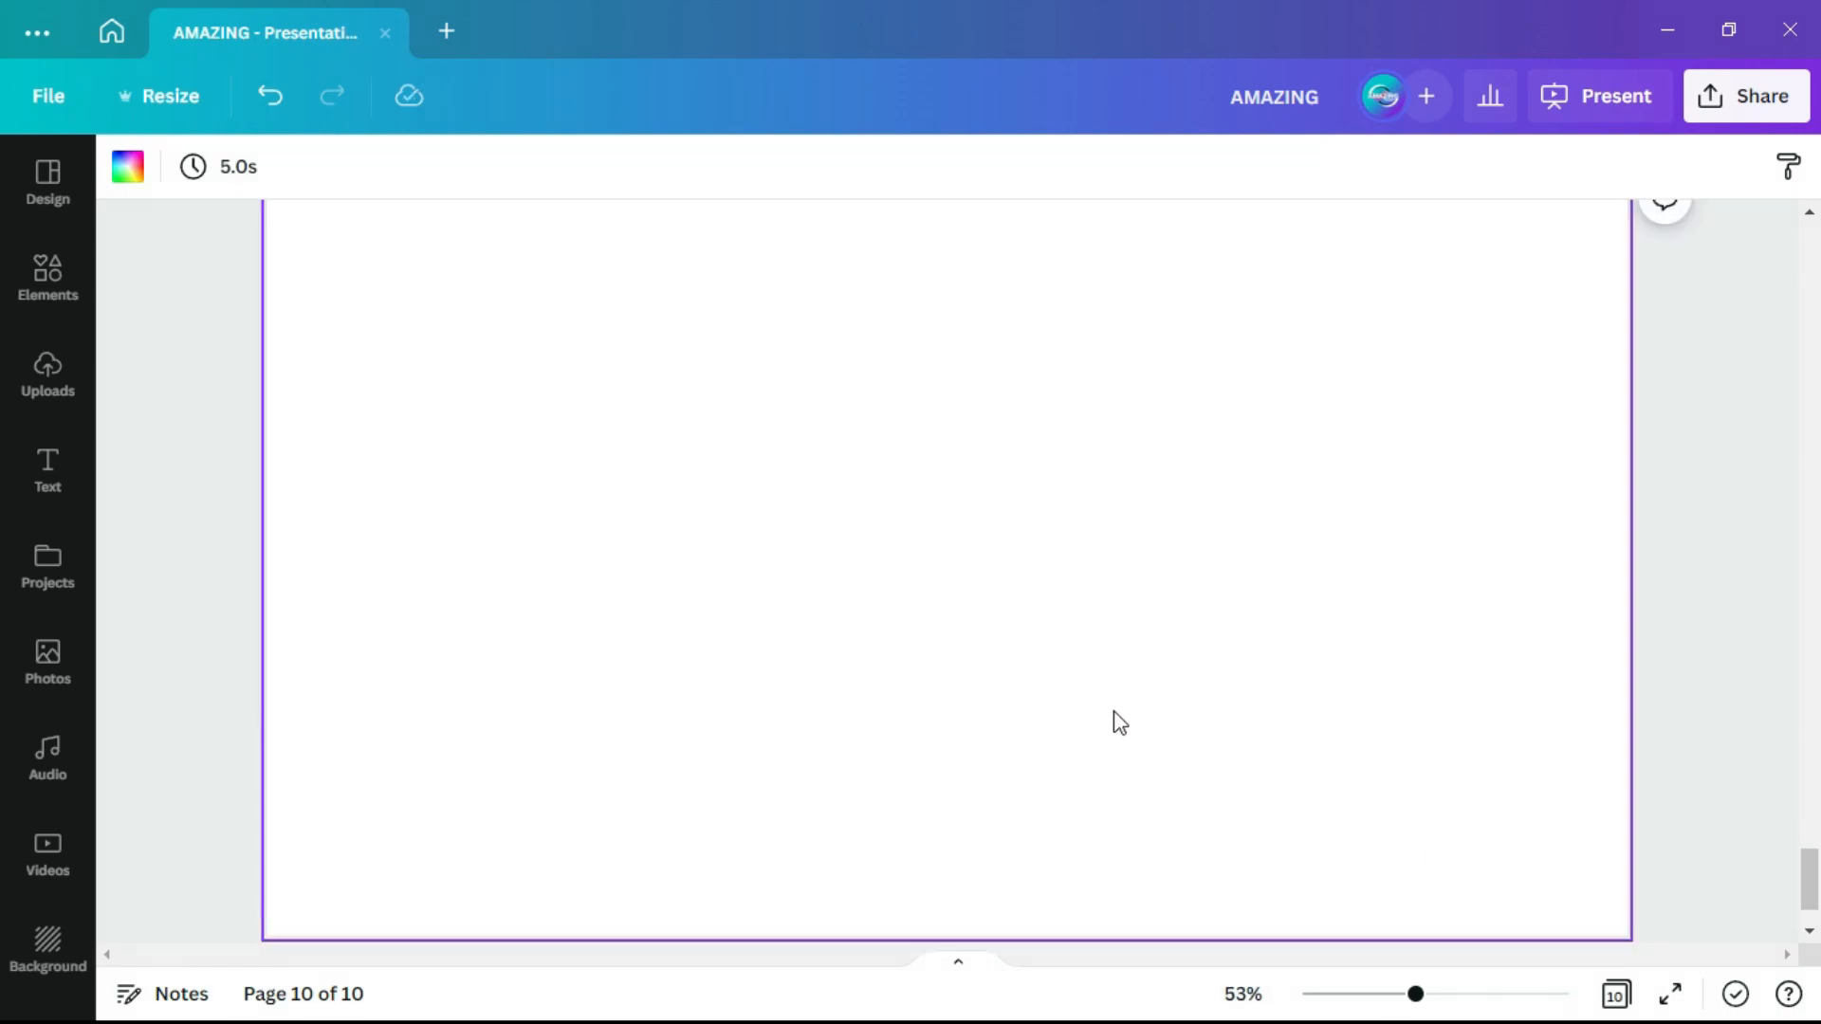
pyautogui.scroll(-1, 1120, 723)
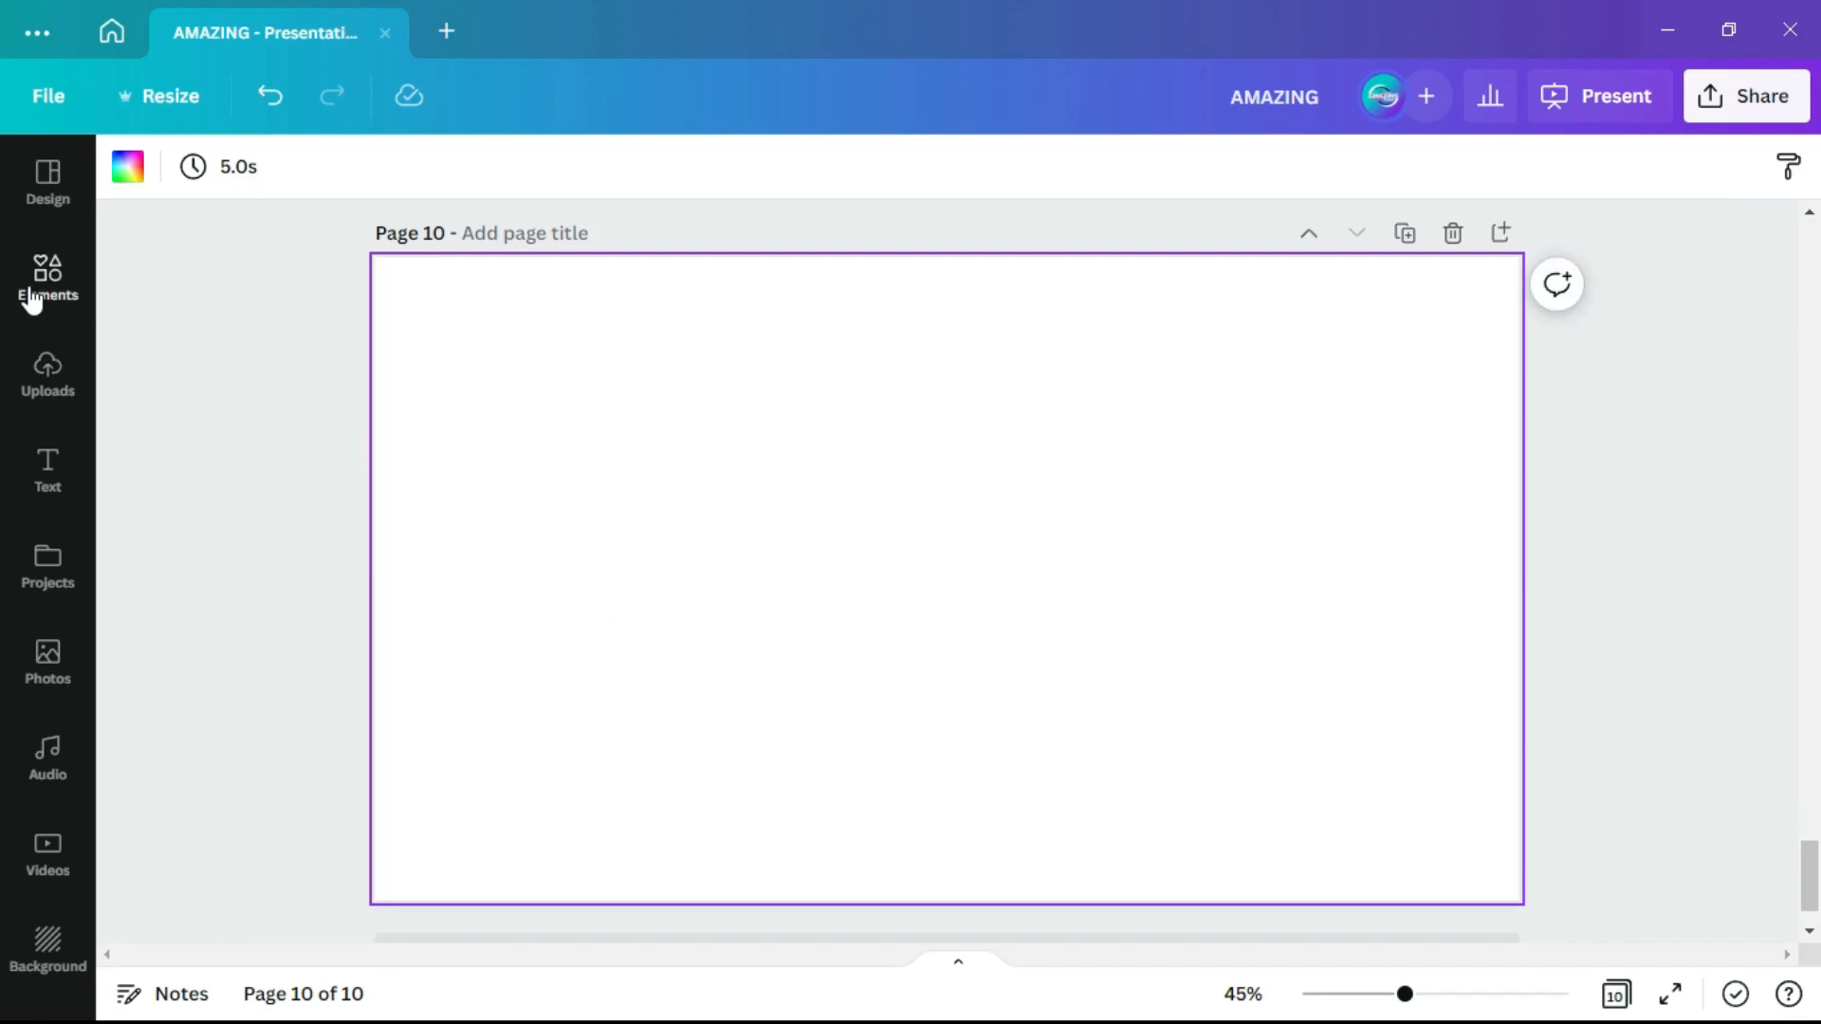
pyautogui.click(34, 299)
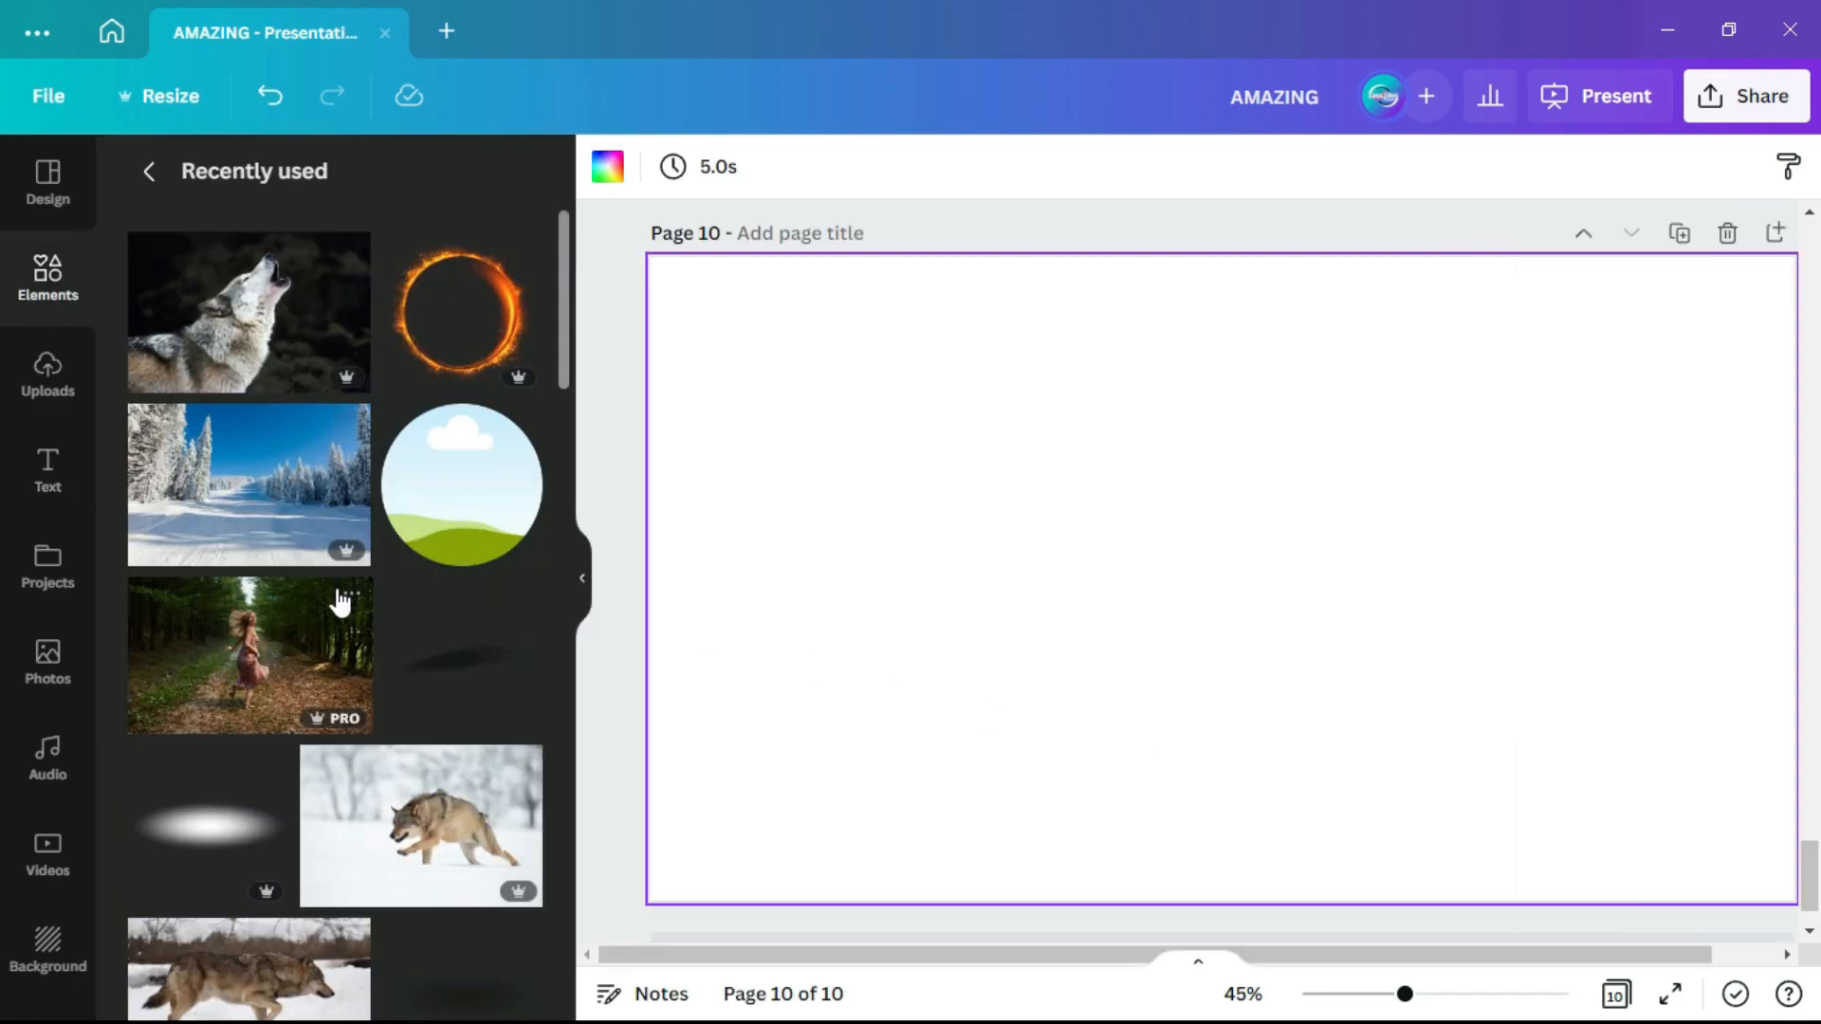
pyautogui.click(278, 655)
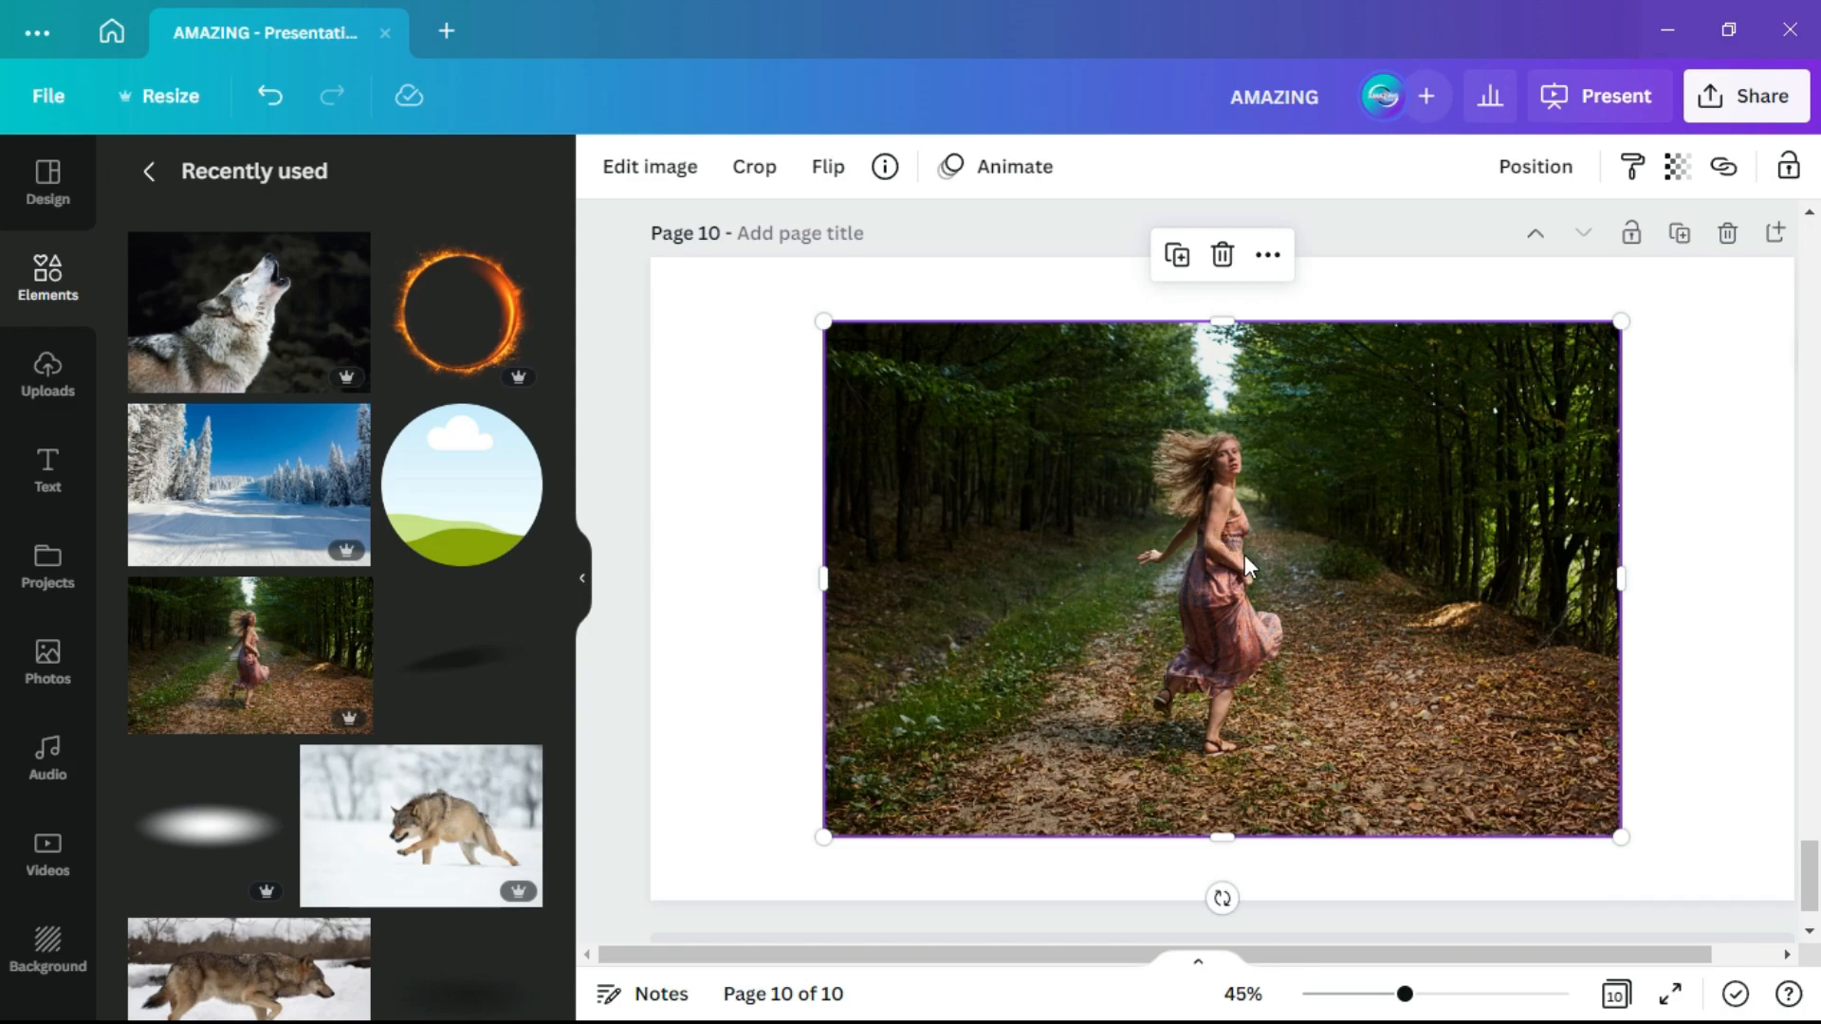
pyautogui.rightClick(1313, 580)
pyautogui.click(1443, 934)
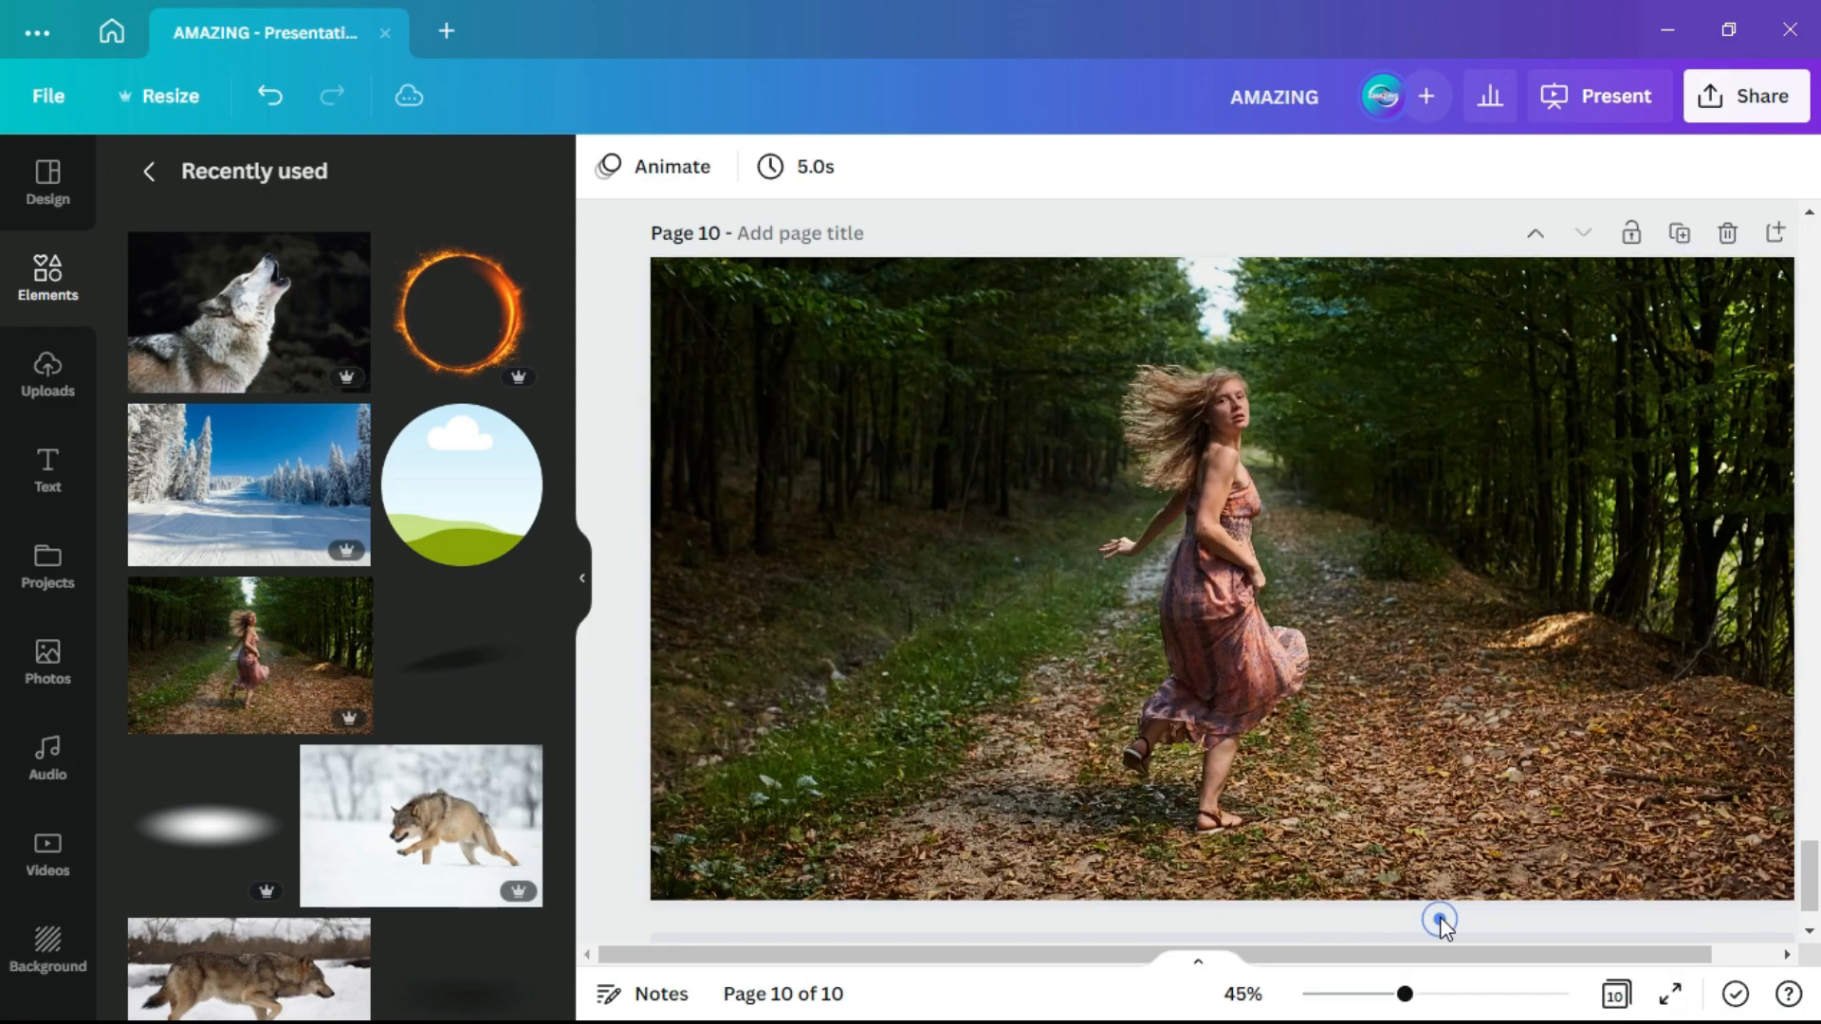
# - Place an enlarged circular frame over the woman and fill it with the snowy road photo
pyautogui.click(485, 494)
pyautogui.moveTo(1386, 414); pyautogui.dragTo(1501, 301)
pyautogui.moveTo(1330, 542); pyautogui.dragTo(1272, 561)
pyautogui.moveTo(1443, 322); pyautogui.dragTo(1462, 300)
pyautogui.moveTo(1286, 521); pyautogui.dragTo(1271, 567)
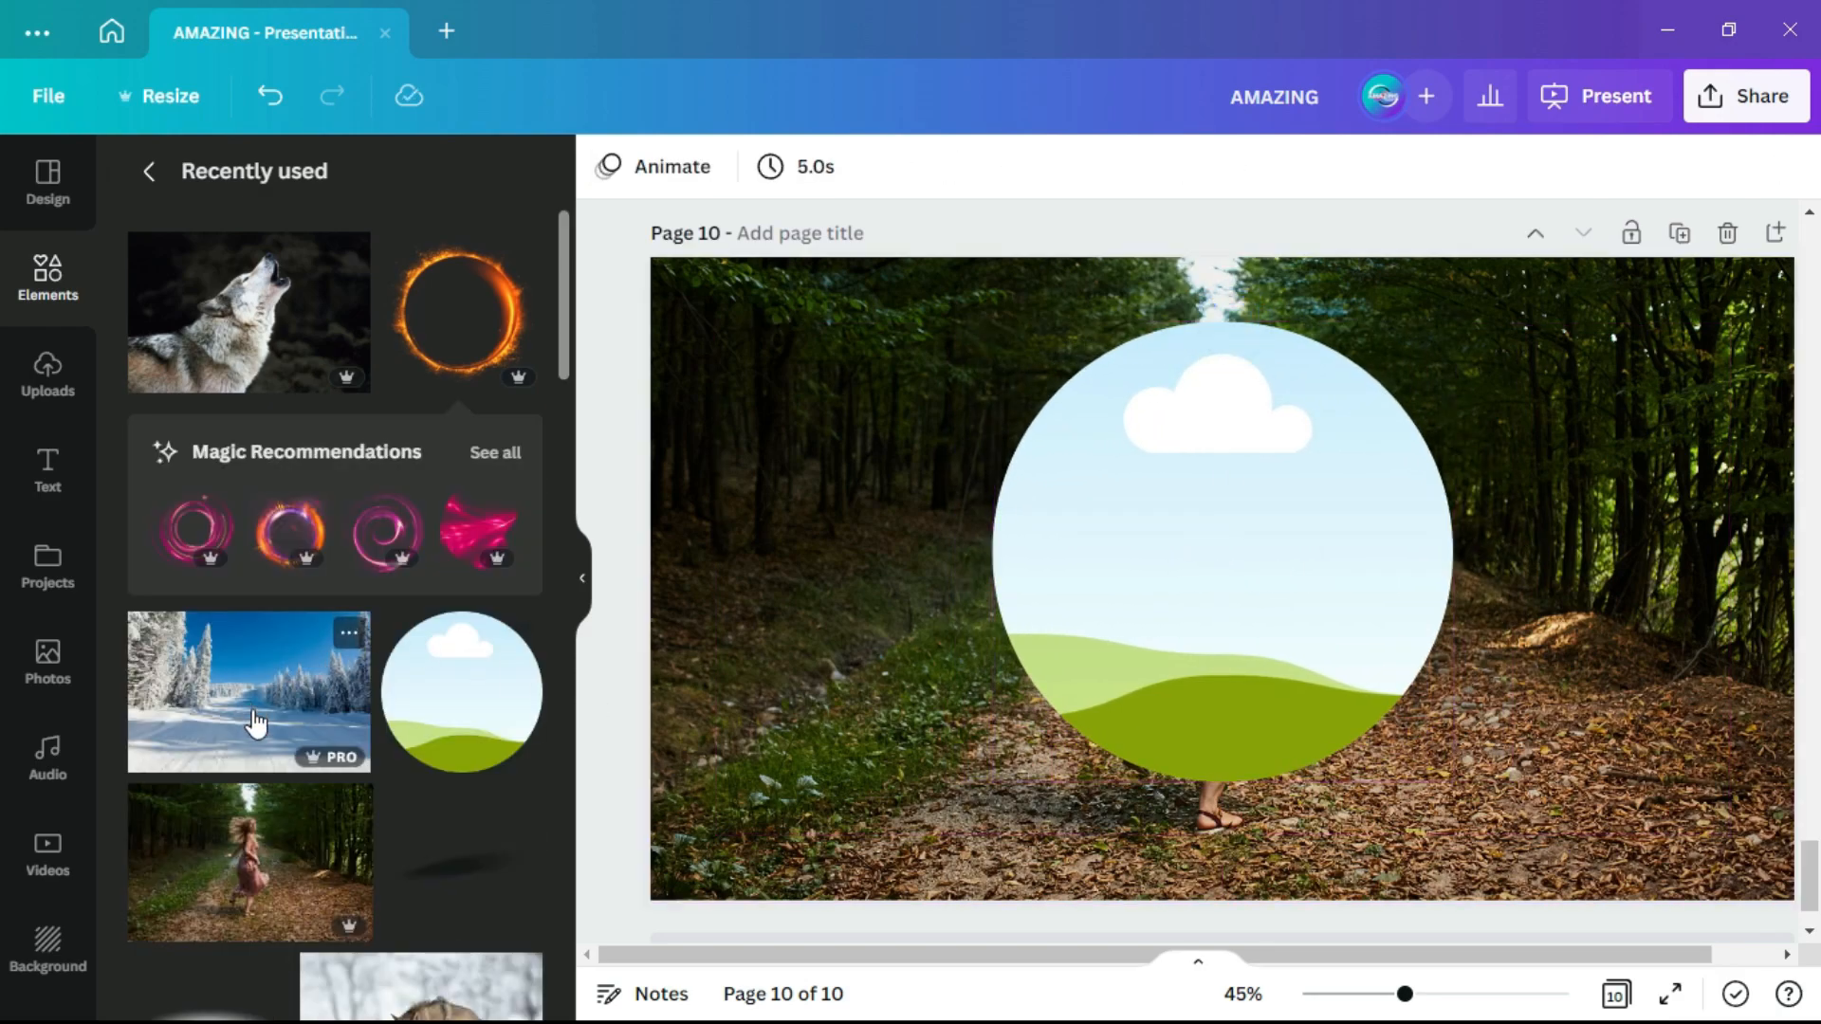
pyautogui.click(344, 717)
pyautogui.moveTo(1250, 546); pyautogui.dragTo(1344, 532)
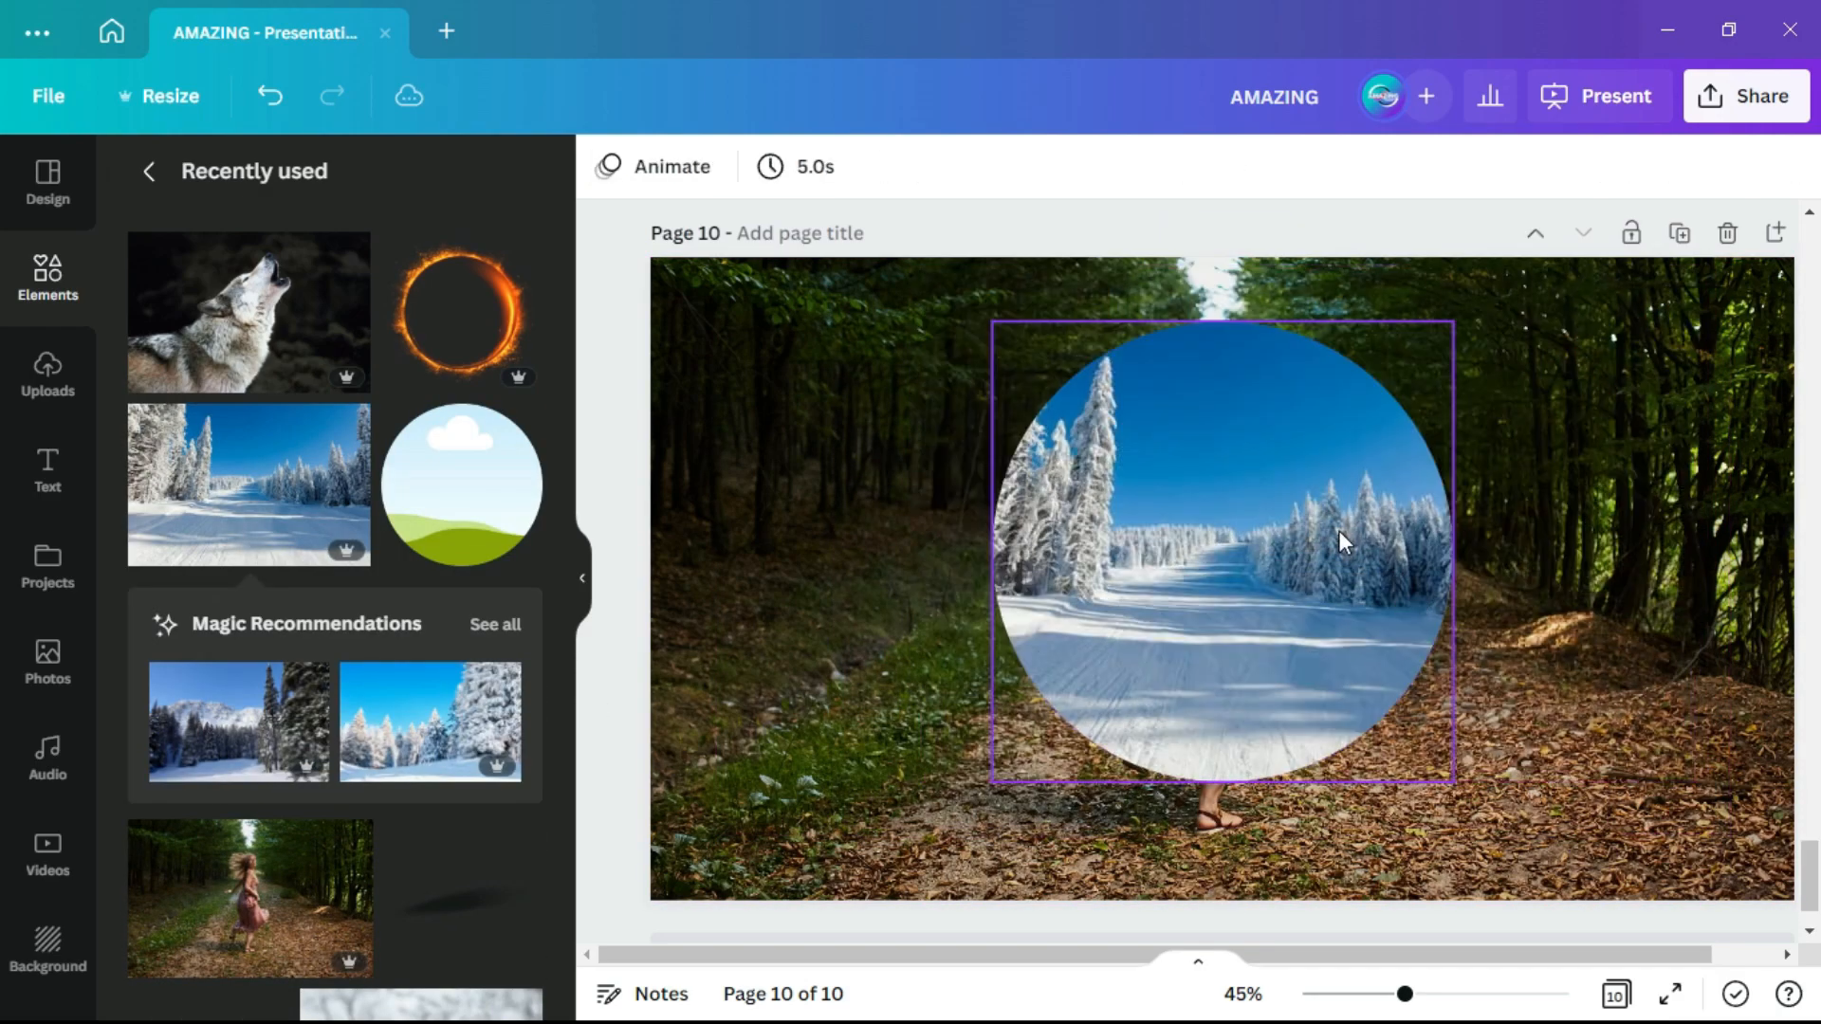
# - Add the fire ring graphic and scale it so it borders the snow-filled circle
pyautogui.click(513, 334)
pyautogui.moveTo(1533, 292); pyautogui.dragTo(1571, 257)
pyautogui.moveTo(1571, 867); pyautogui.dragTo(1552, 849)
pyautogui.scroll(2, 1181, 676)
pyautogui.scroll(2, 1413, 685)
pyautogui.scroll(-1, 1413, 685)
pyautogui.click(582, 579)
pyautogui.scroll(-3, 1186, 692)
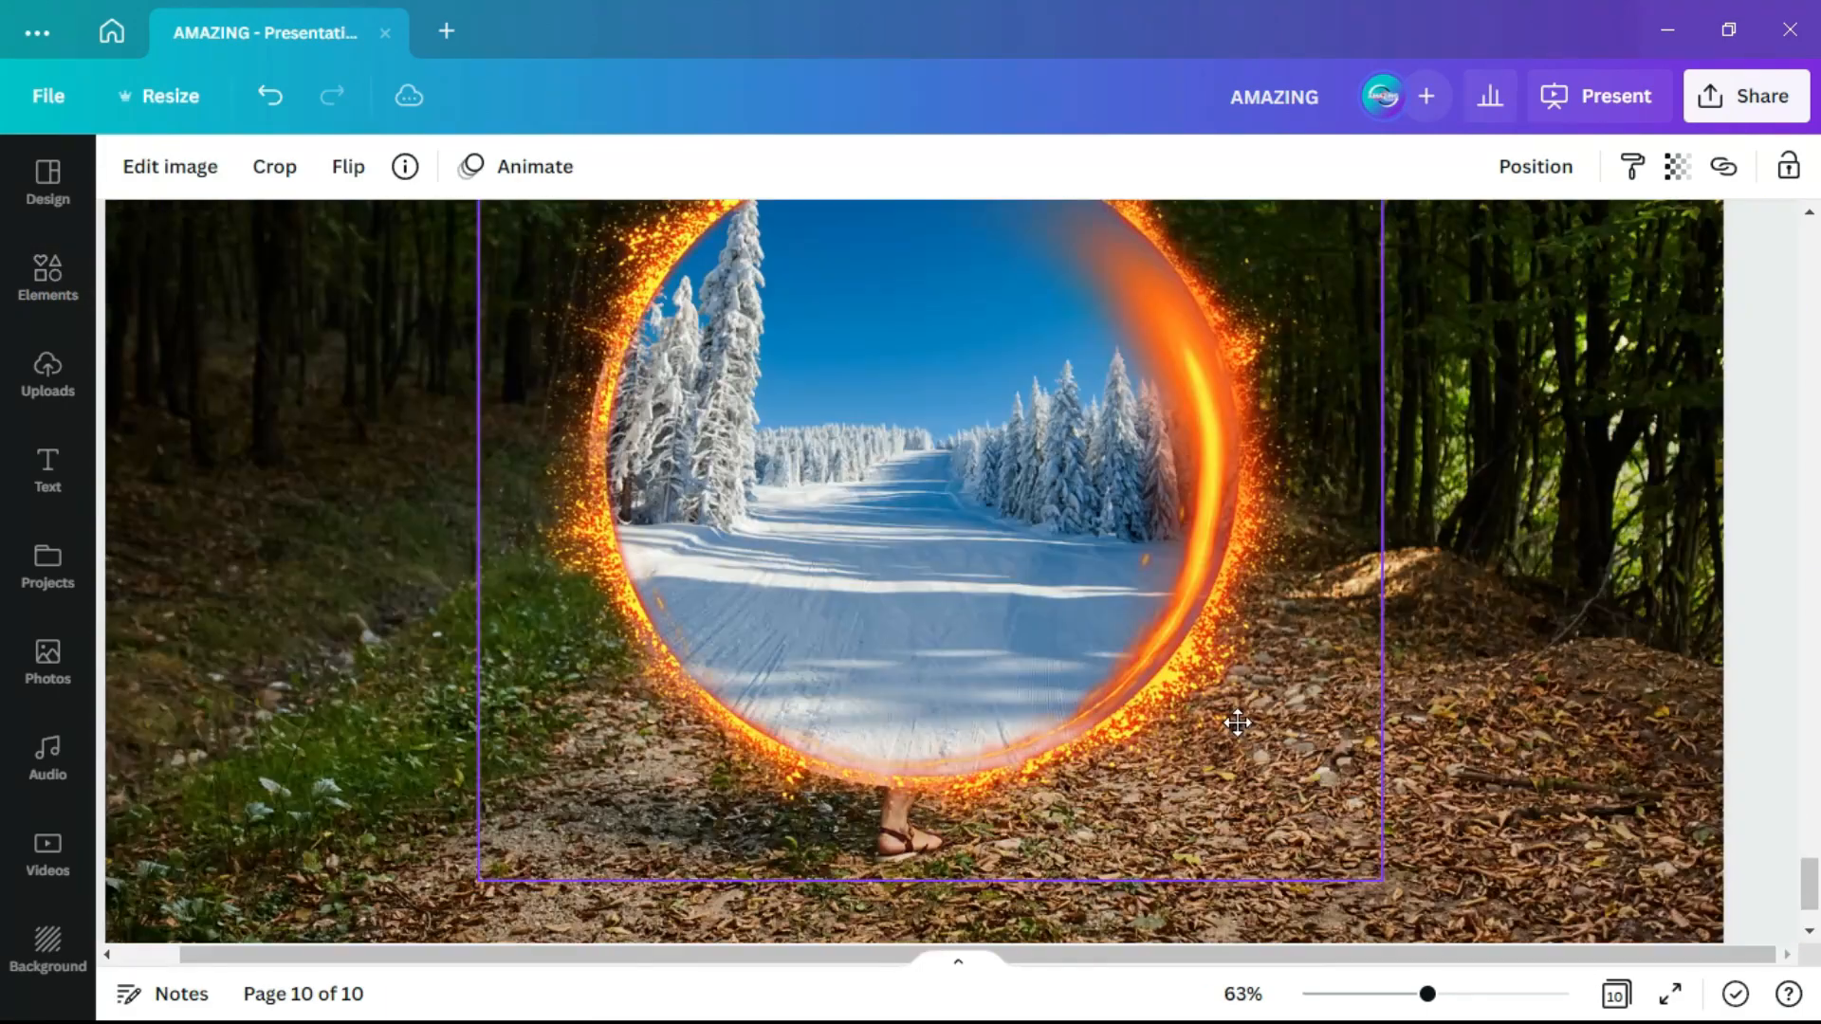
pyautogui.scroll(1, 1248, 715)
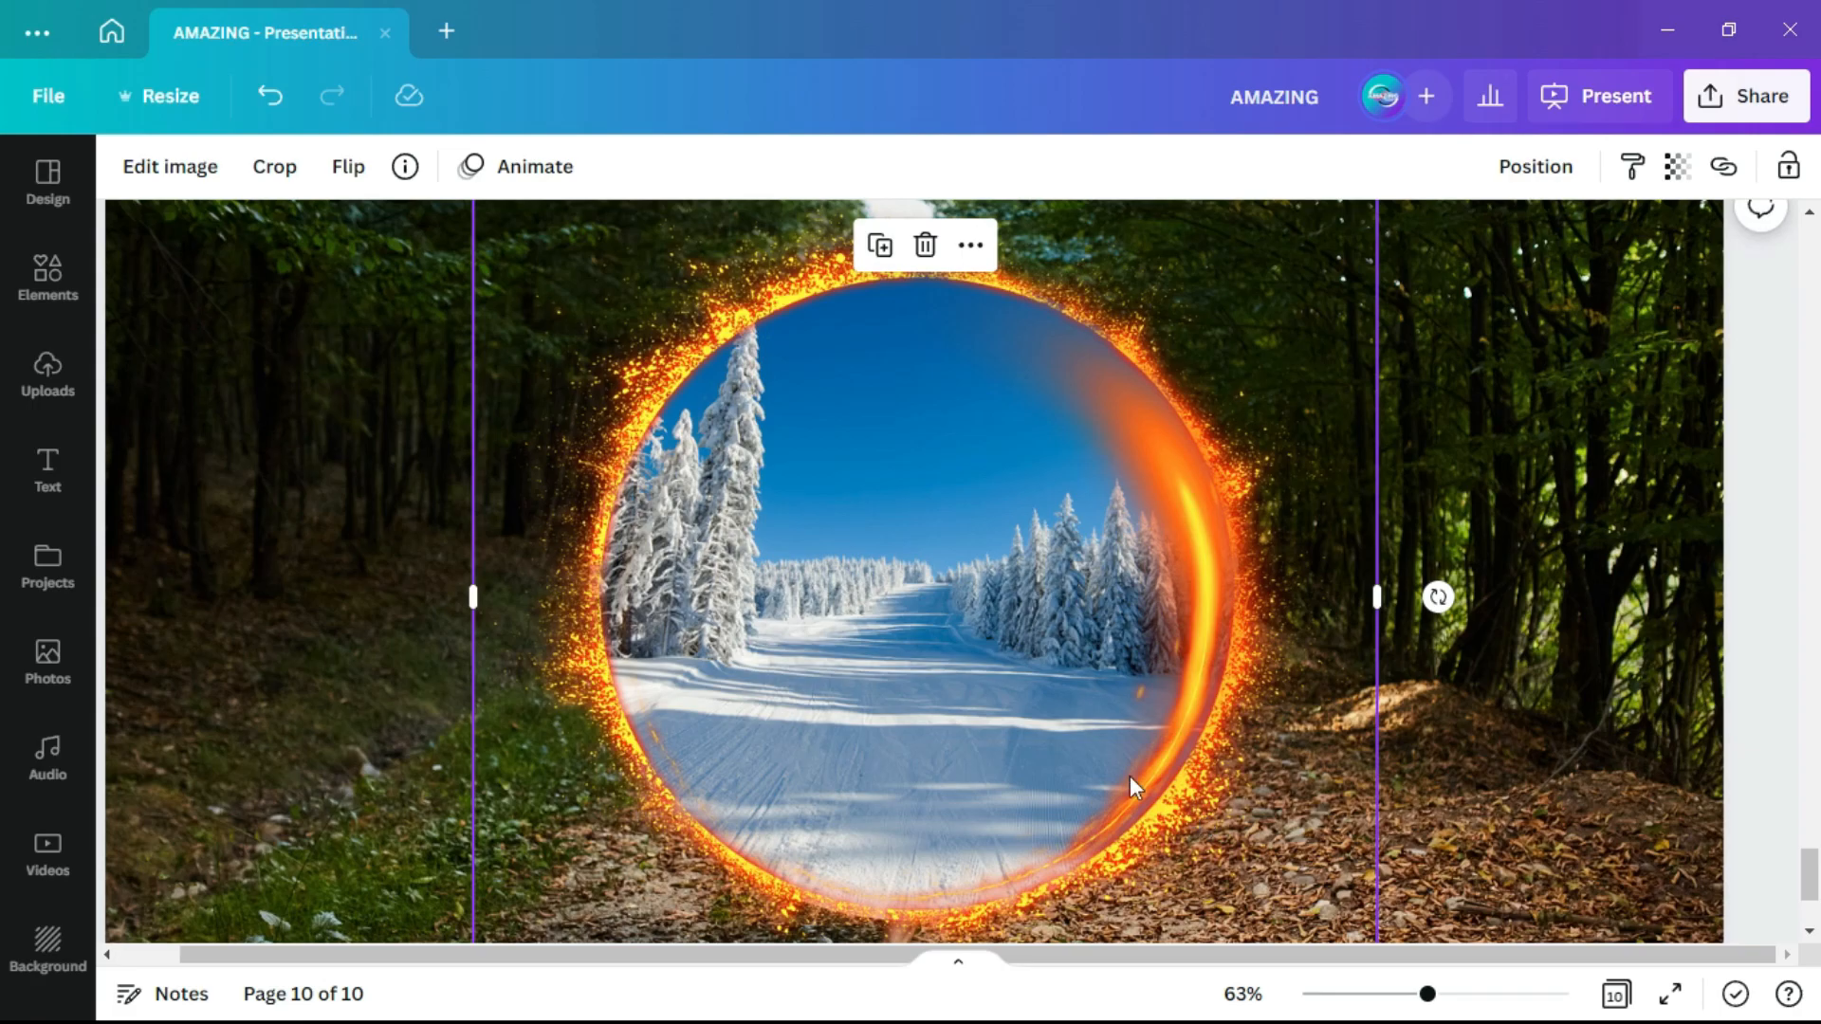
pyautogui.scroll(3, 1322, 586)
pyautogui.scroll(2, 1140, 700)
pyautogui.scroll(-5, 1140, 700)
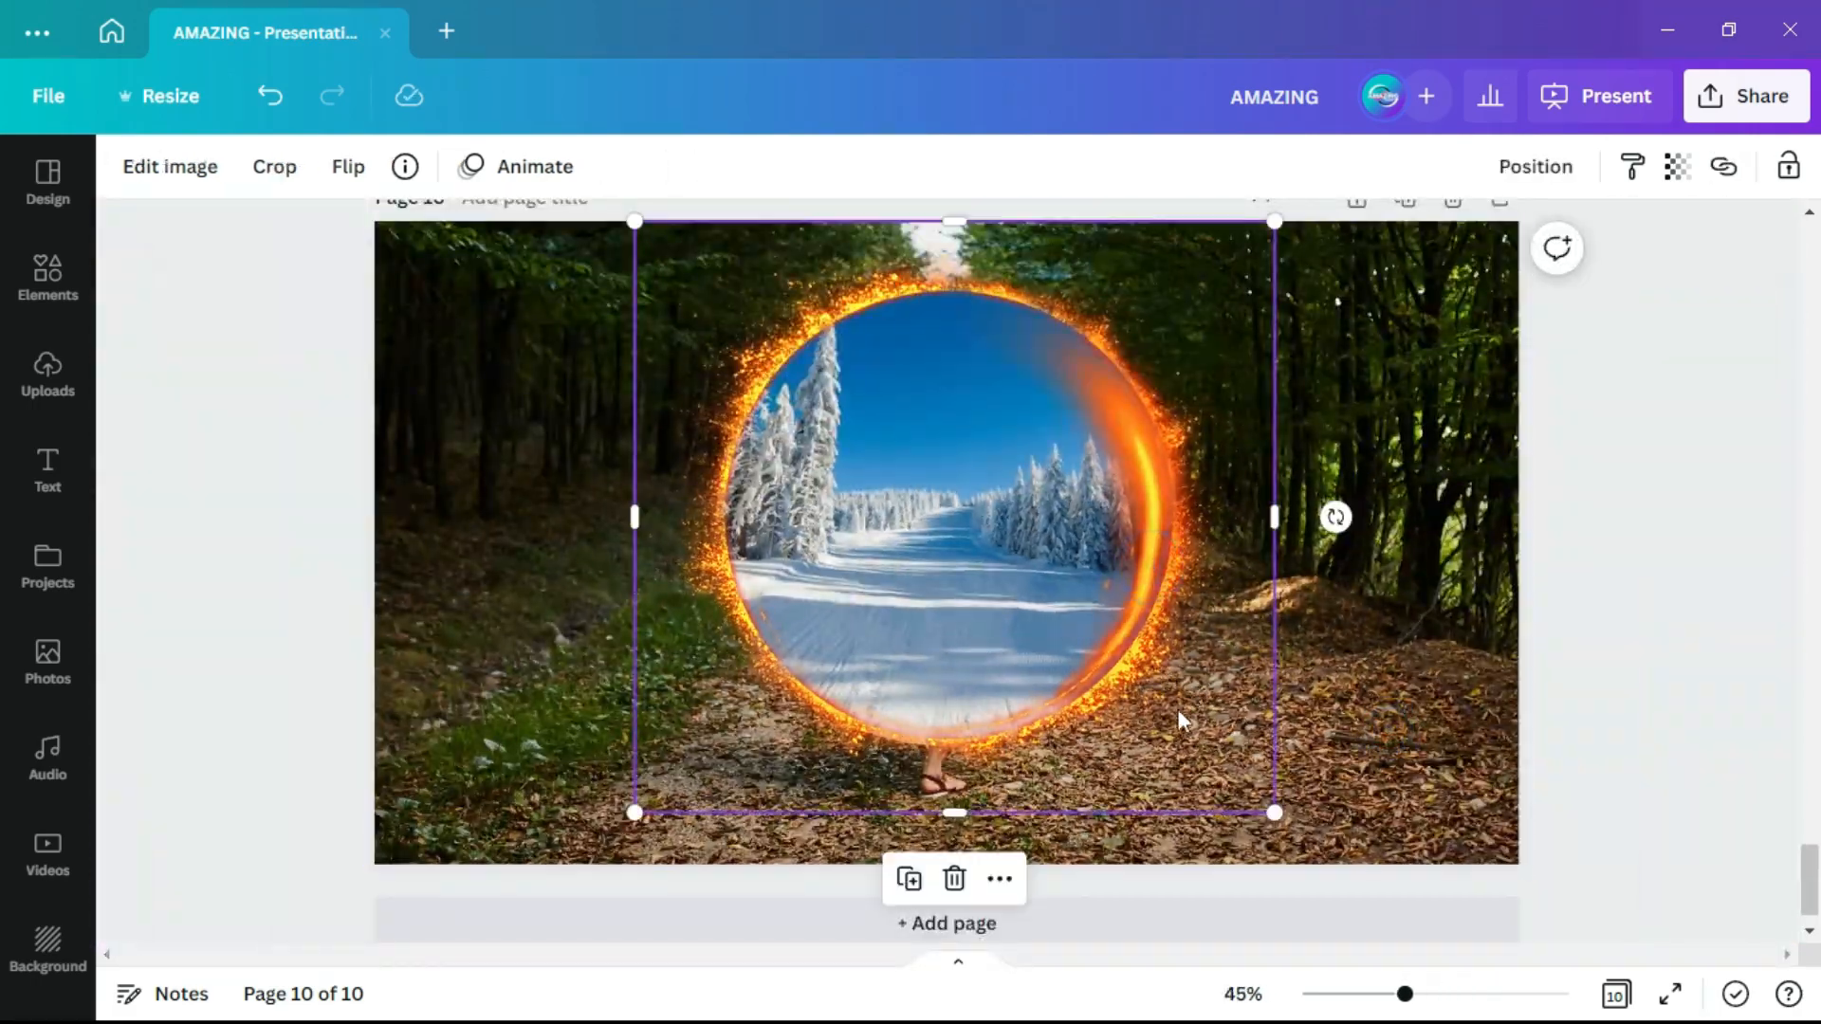
# - Duplicate the fire ring and rotate the copy so its bright arc lies on the opposite side, aligned with the circle
pyautogui.click(908, 882)
pyautogui.moveTo(1344, 526); pyautogui.dragTo(599, 413)
pyautogui.moveTo(1169, 776); pyautogui.dragTo(1153, 756)
pyautogui.click(1331, 717)
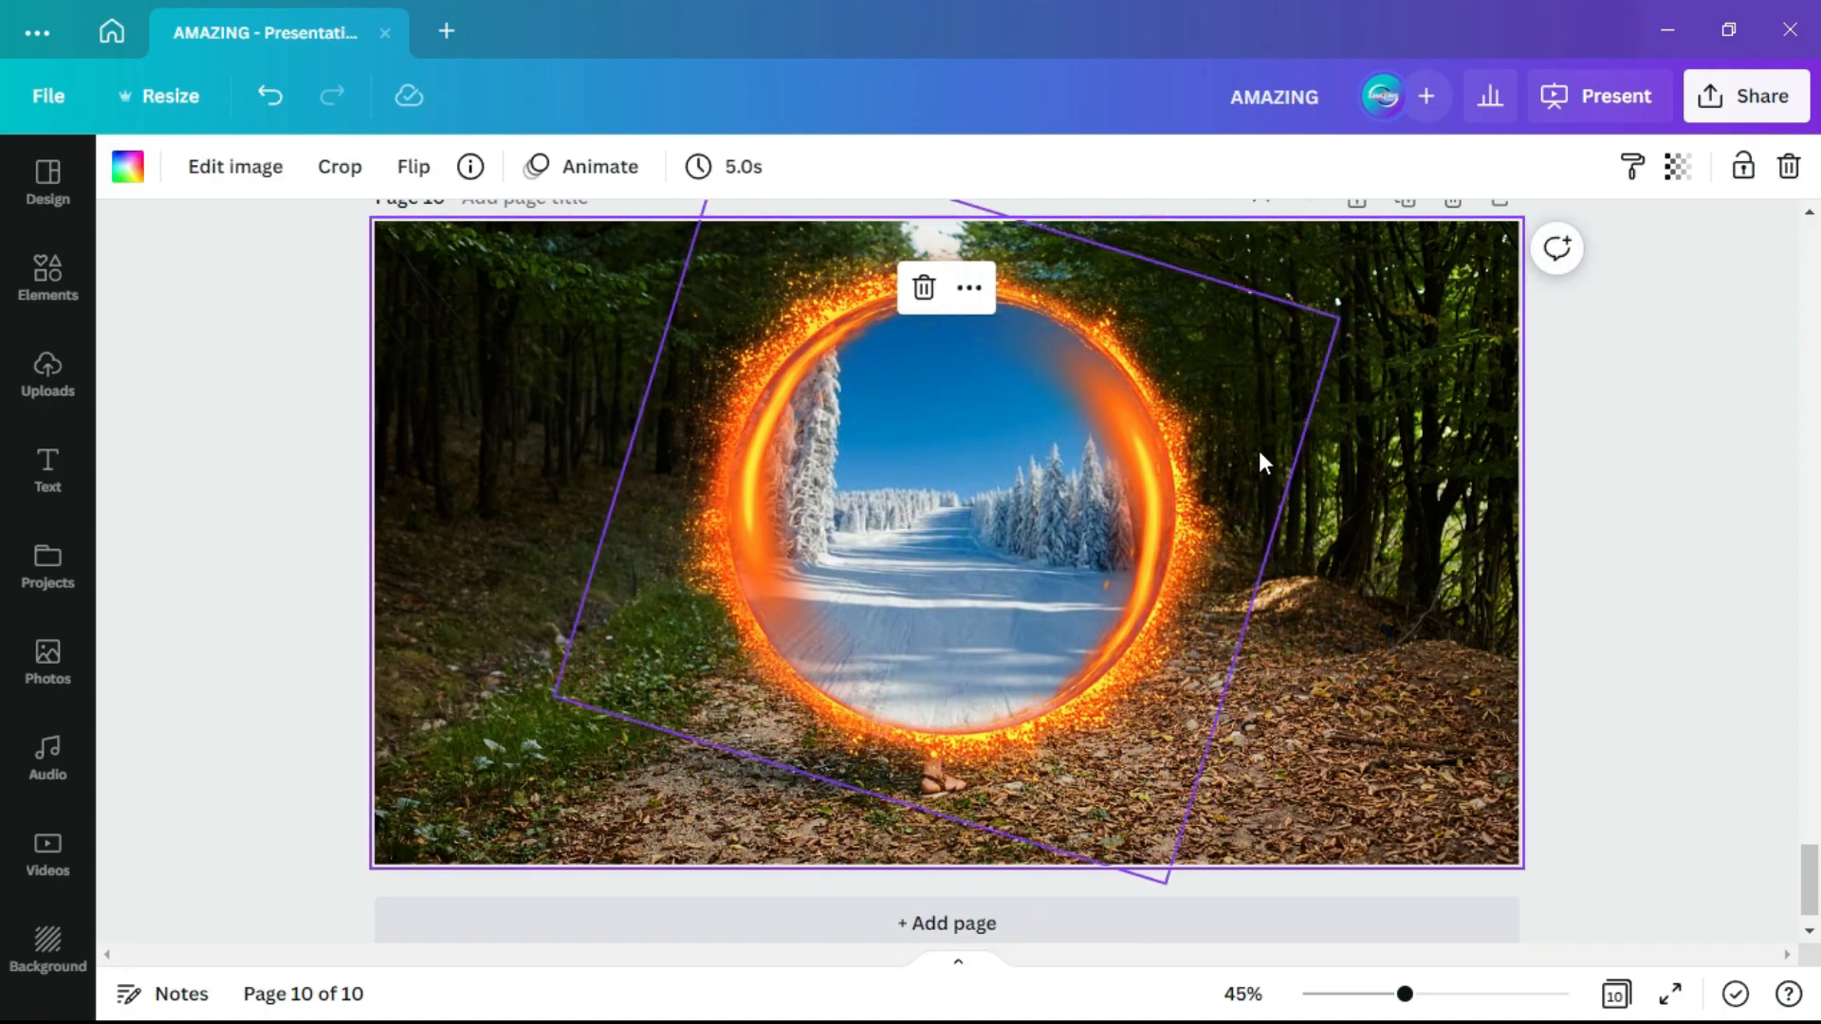
# - Duplicate the unrotated fire ring and flatten the copy over the portal's lower part with a slight tilt
pyautogui.click(1246, 275)
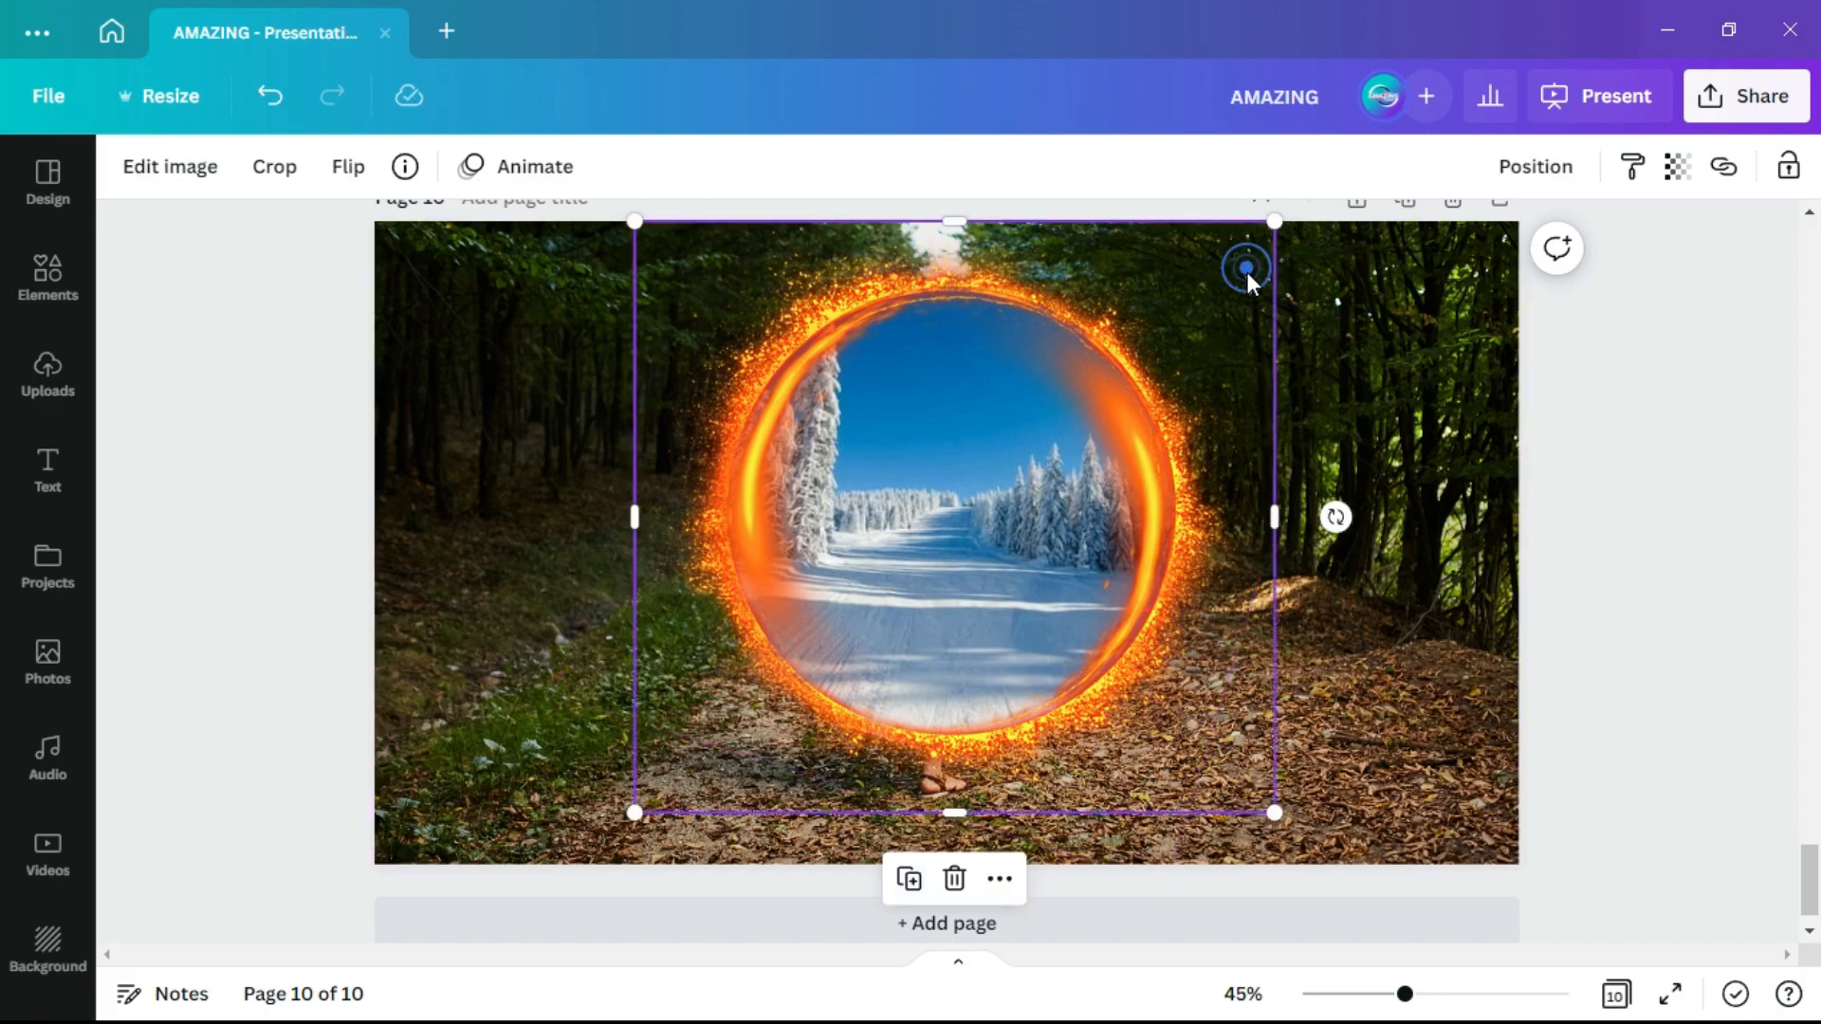
pyautogui.click(909, 880)
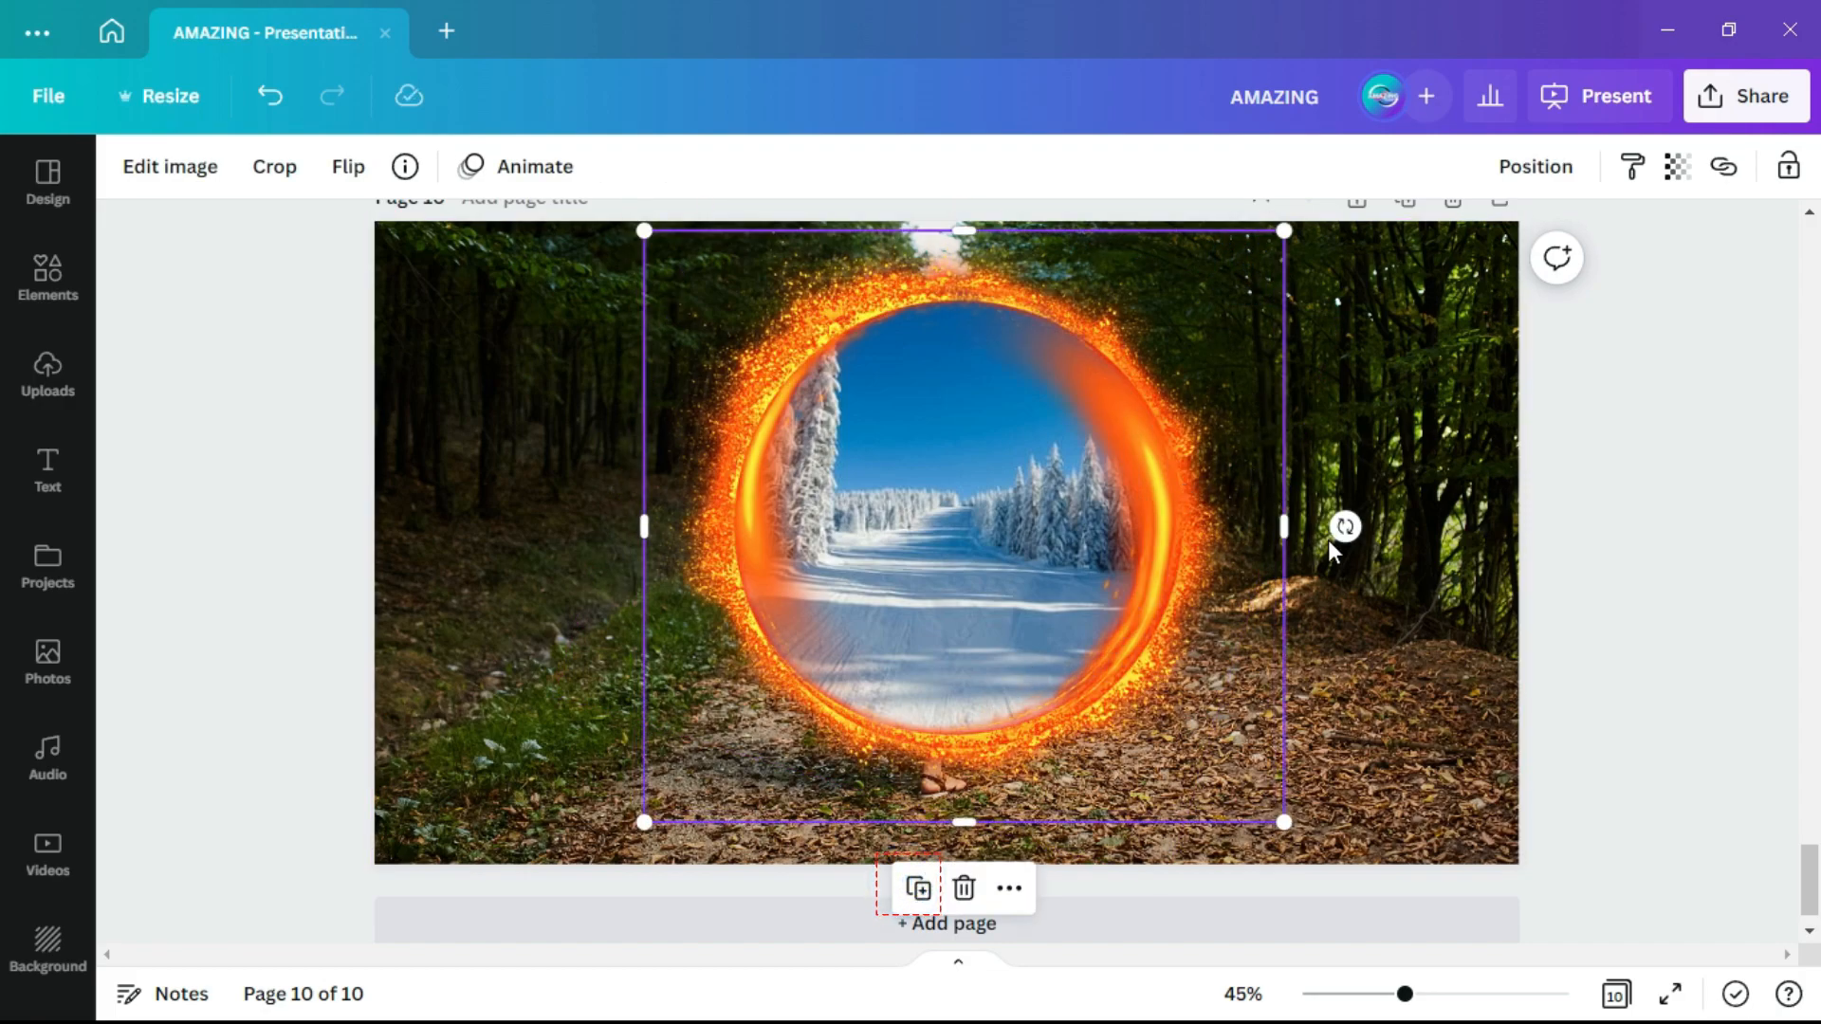
pyautogui.moveTo(963, 231); pyautogui.dragTo(963, 583)
pyautogui.moveTo(963, 882)
pyautogui.mouseDown()
pyautogui.moveTo(1029, 935)
pyautogui.moveTo(971, 915)
pyautogui.mouseUp()
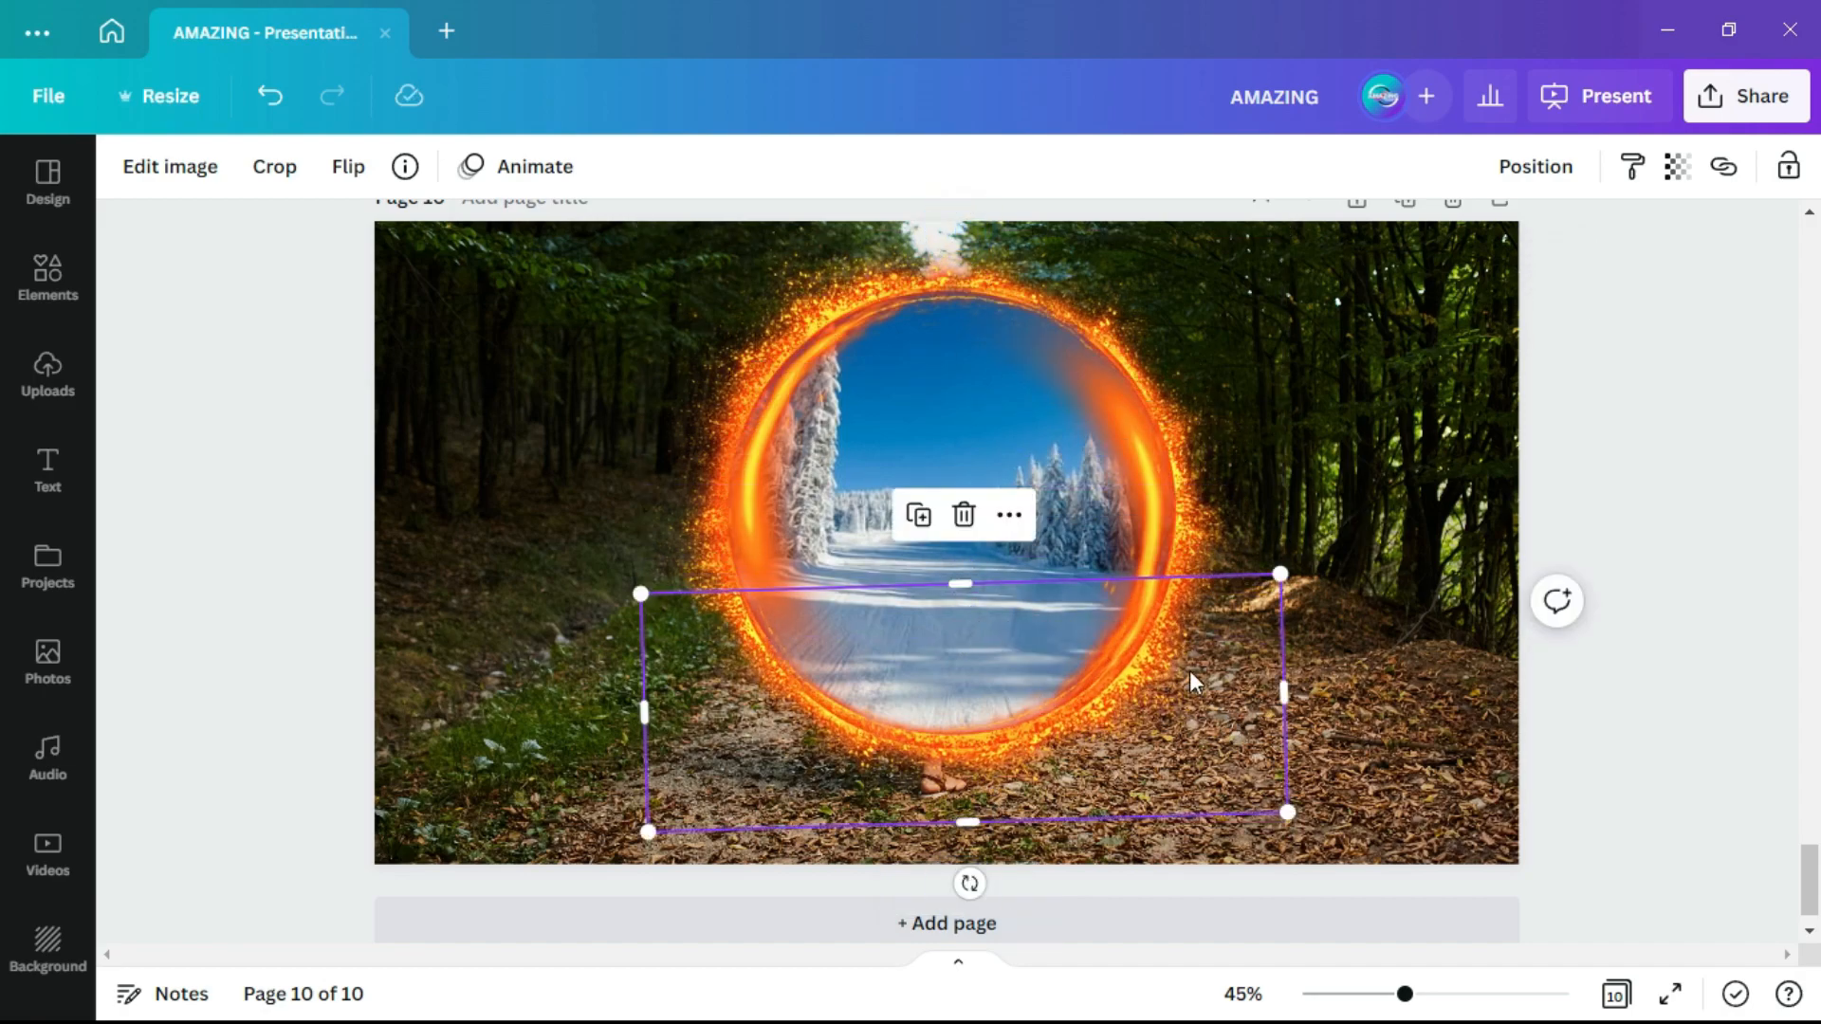
# - Send the flattened fire ring copy to the back, behind the portal
pyautogui.rightClick(1005, 519)
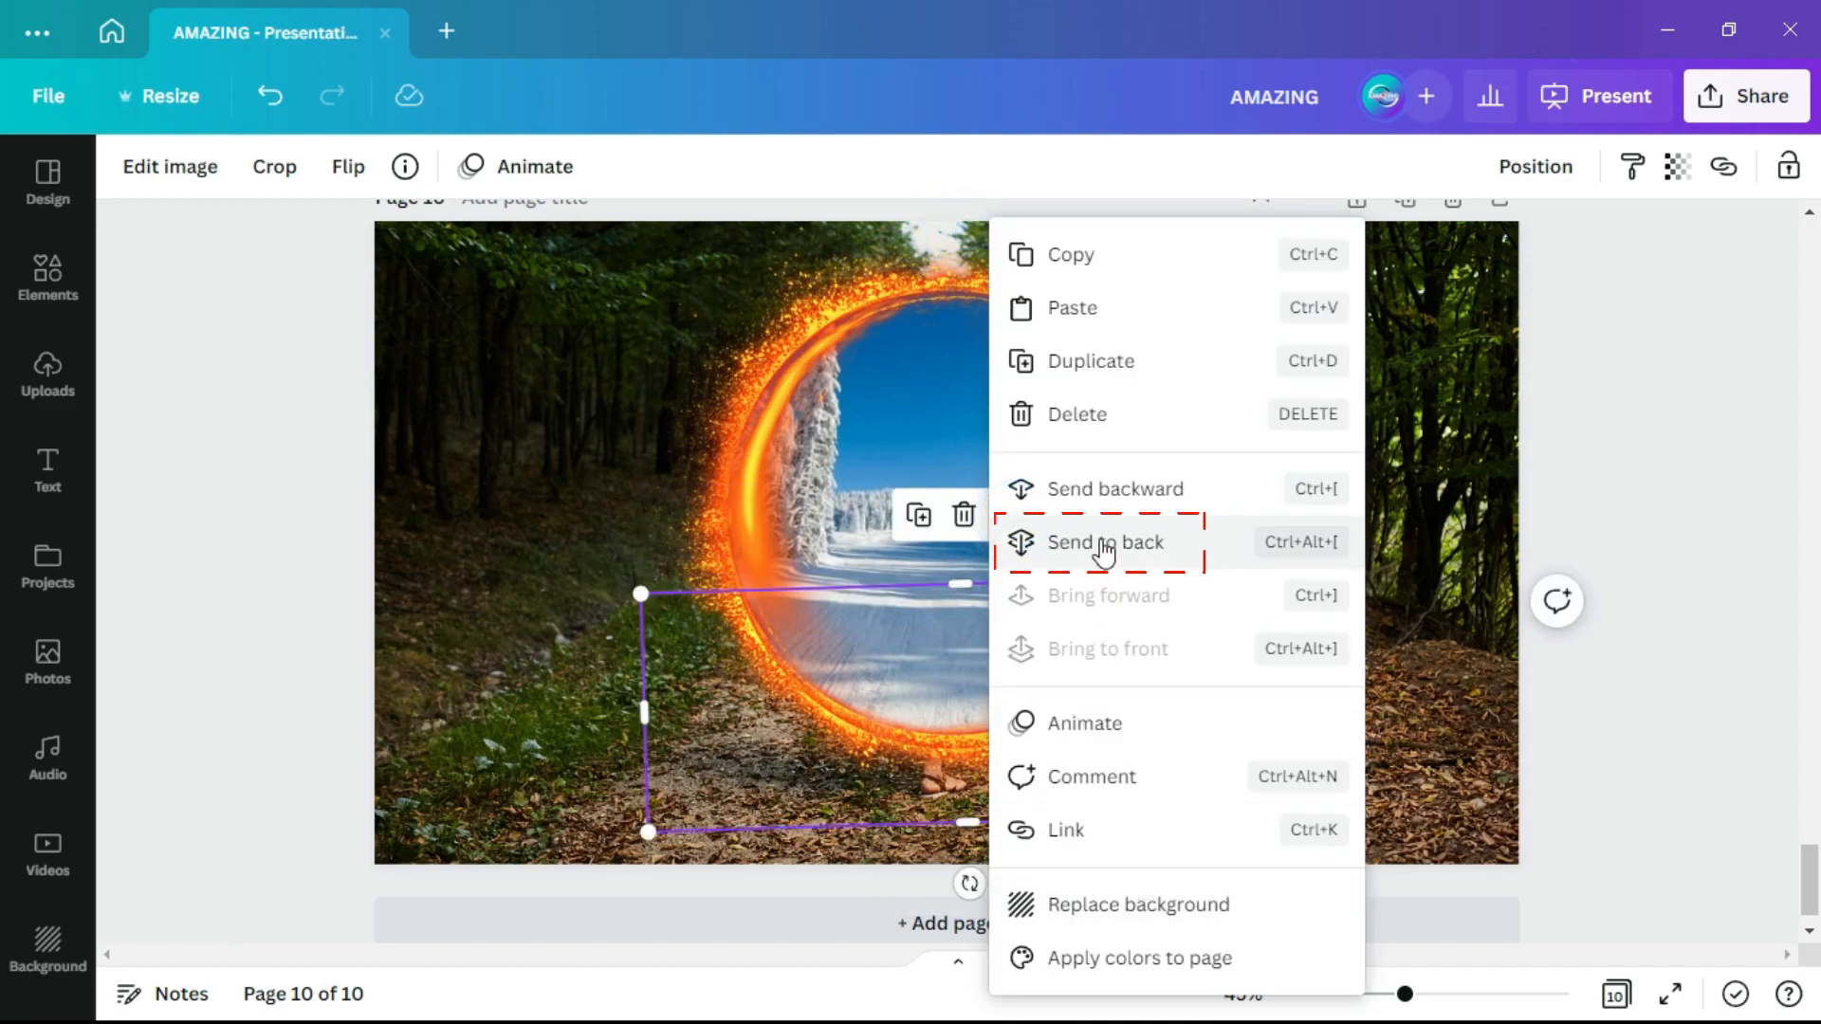
pyautogui.click(1103, 543)
pyautogui.click(1425, 572)
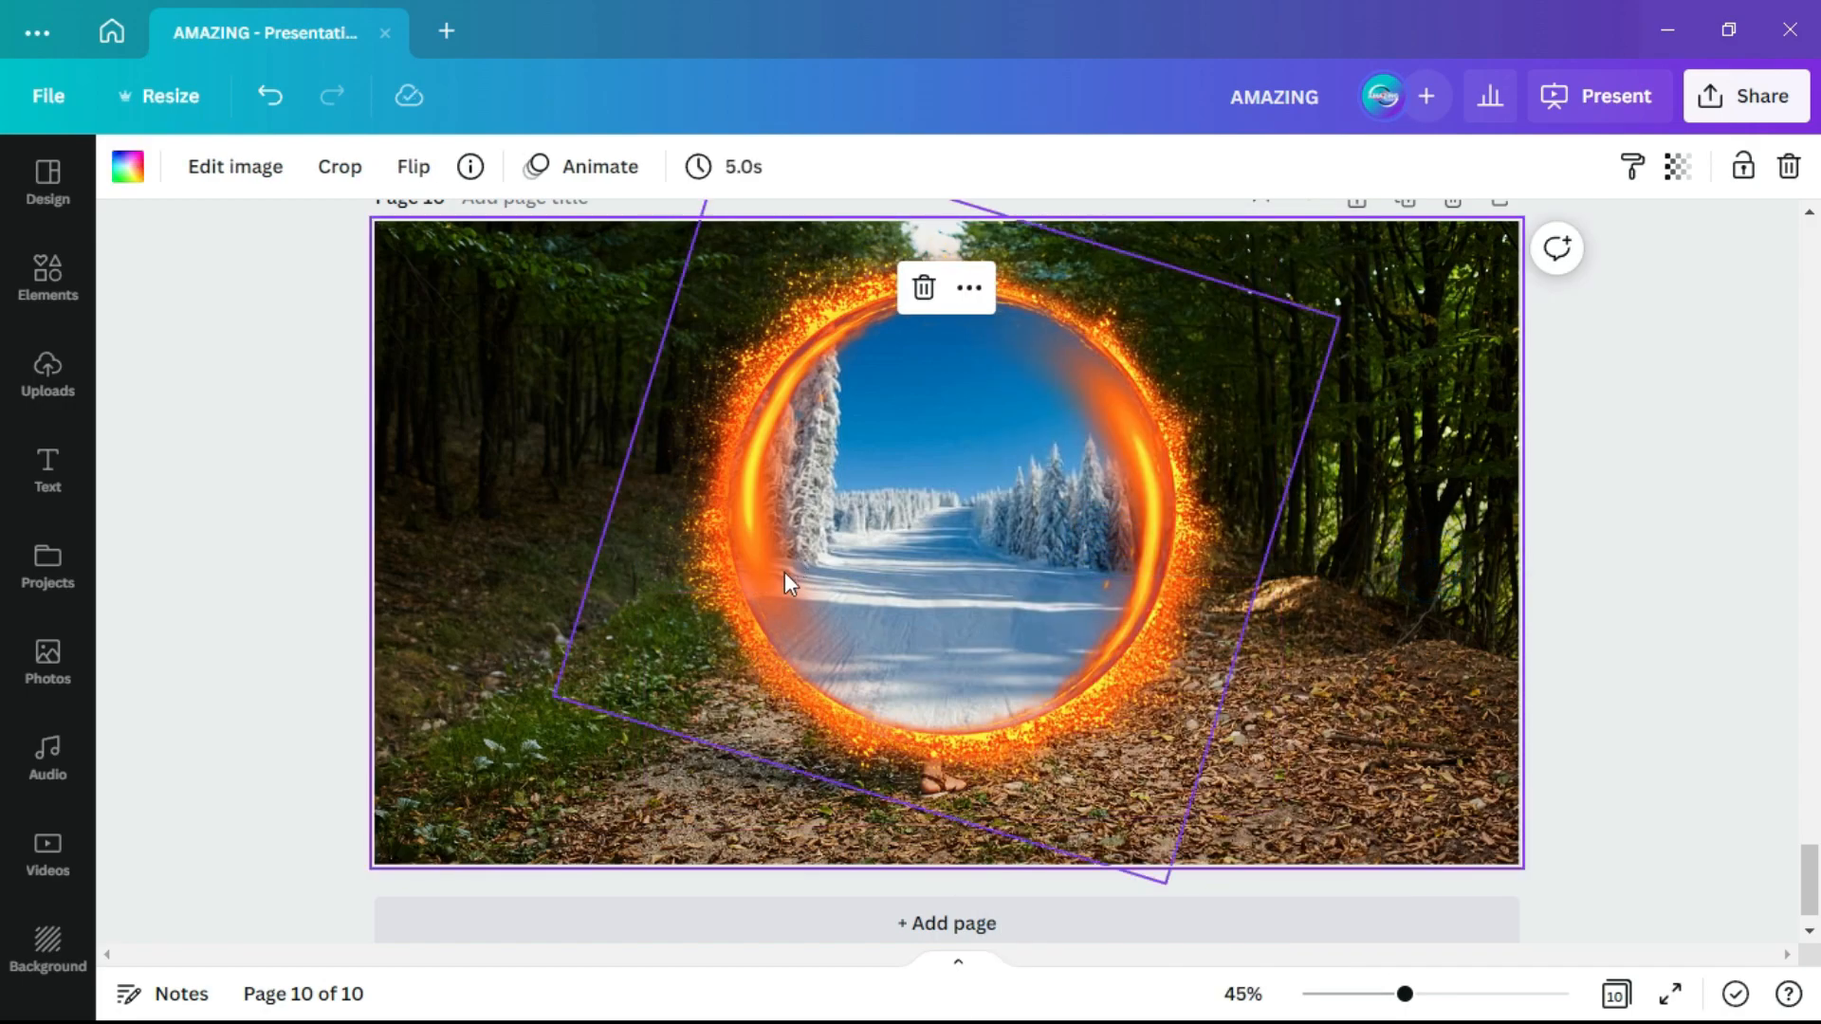
# - Group the snow-filled circle with its fire rings and slightly enlarge and reposition the grouped portal over the woman
pyautogui.moveTo(1378, 309); pyautogui.dragTo(1030, 813)
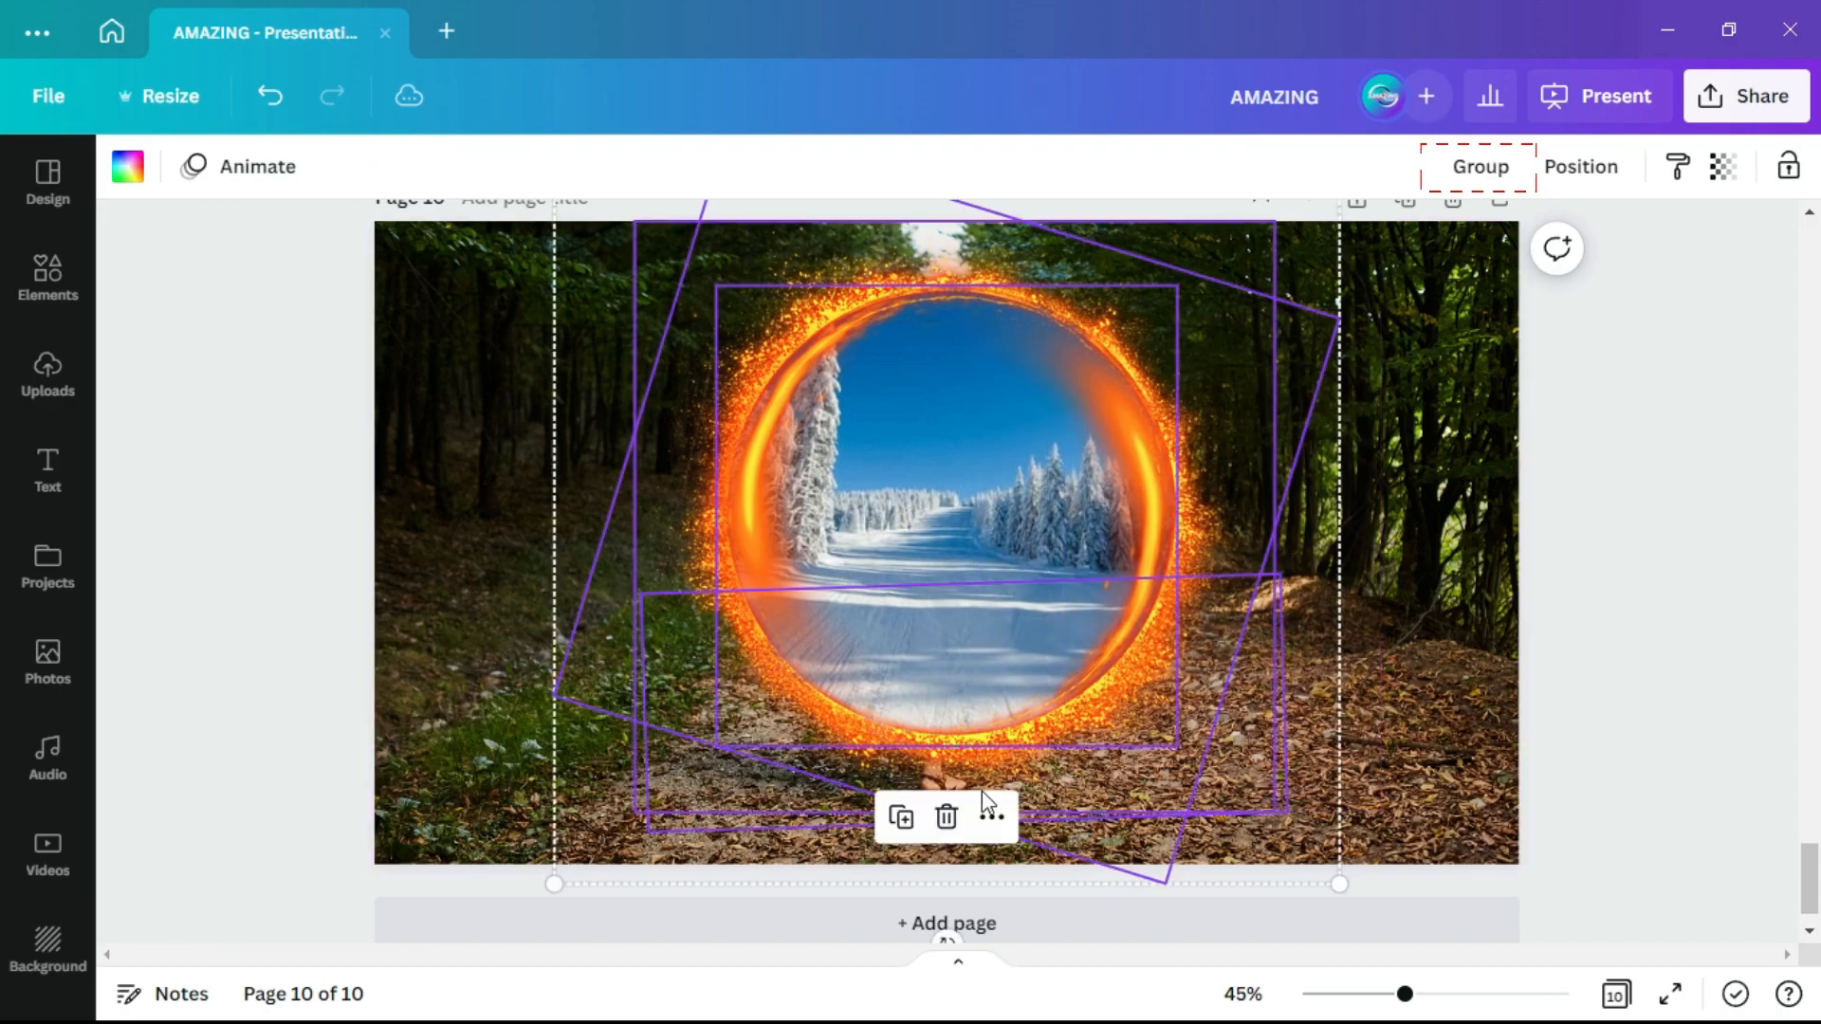
pyautogui.click(1480, 167)
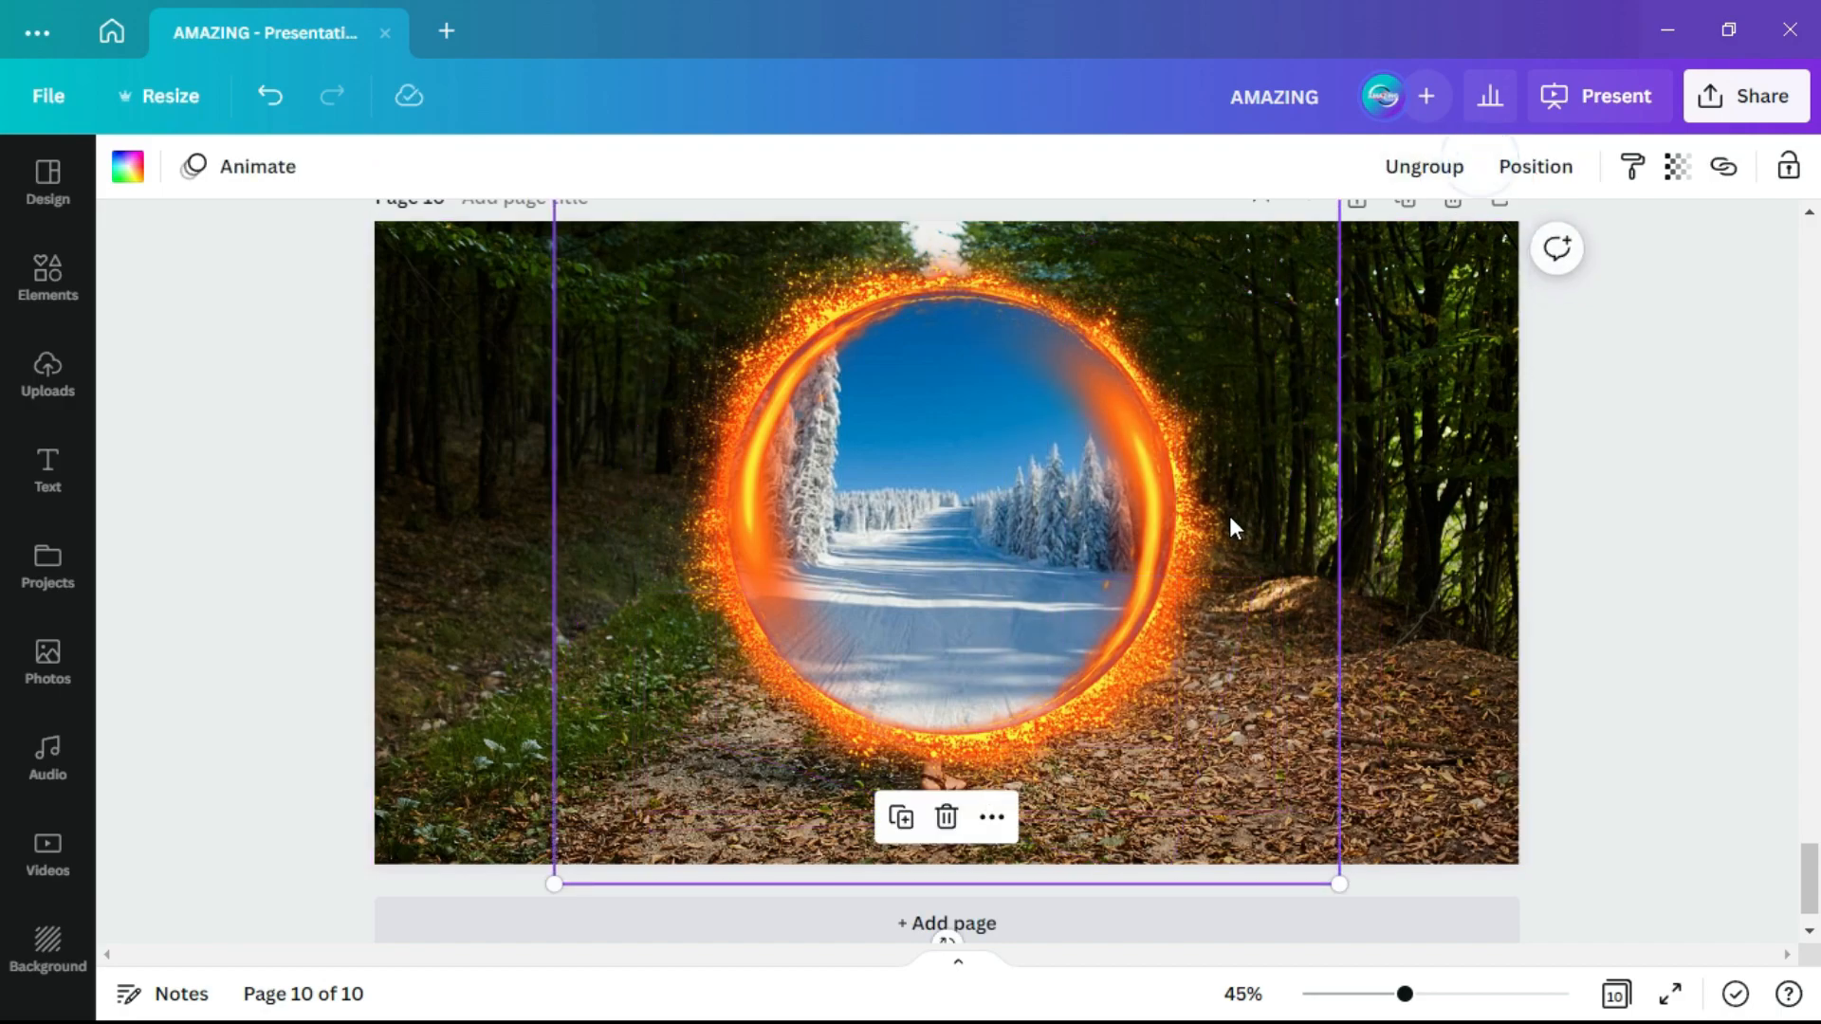
pyautogui.scroll(1, 1349, 457)
pyautogui.moveTo(1338, 265); pyautogui.dragTo(1353, 250)
pyautogui.scroll(-1, 1257, 503)
pyautogui.click(1057, 521)
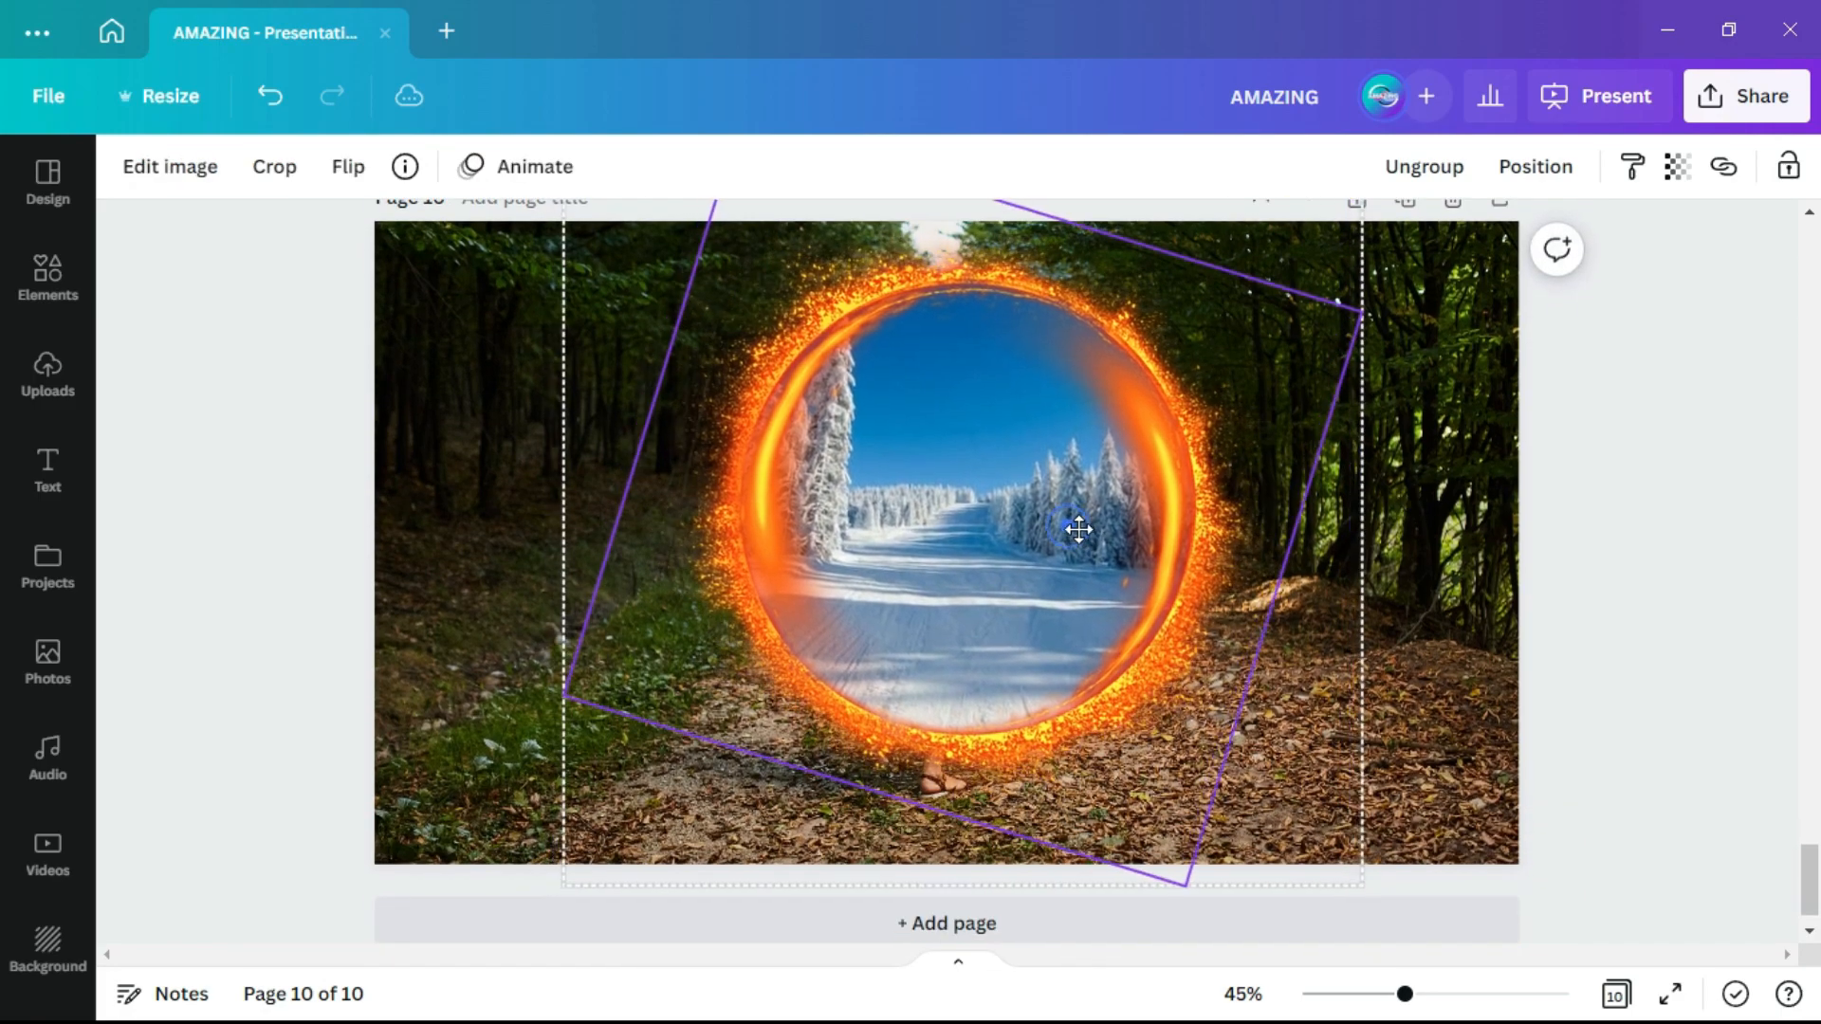
pyautogui.moveTo(1057, 522); pyautogui.dragTo(1060, 522)
pyautogui.click(1485, 470)
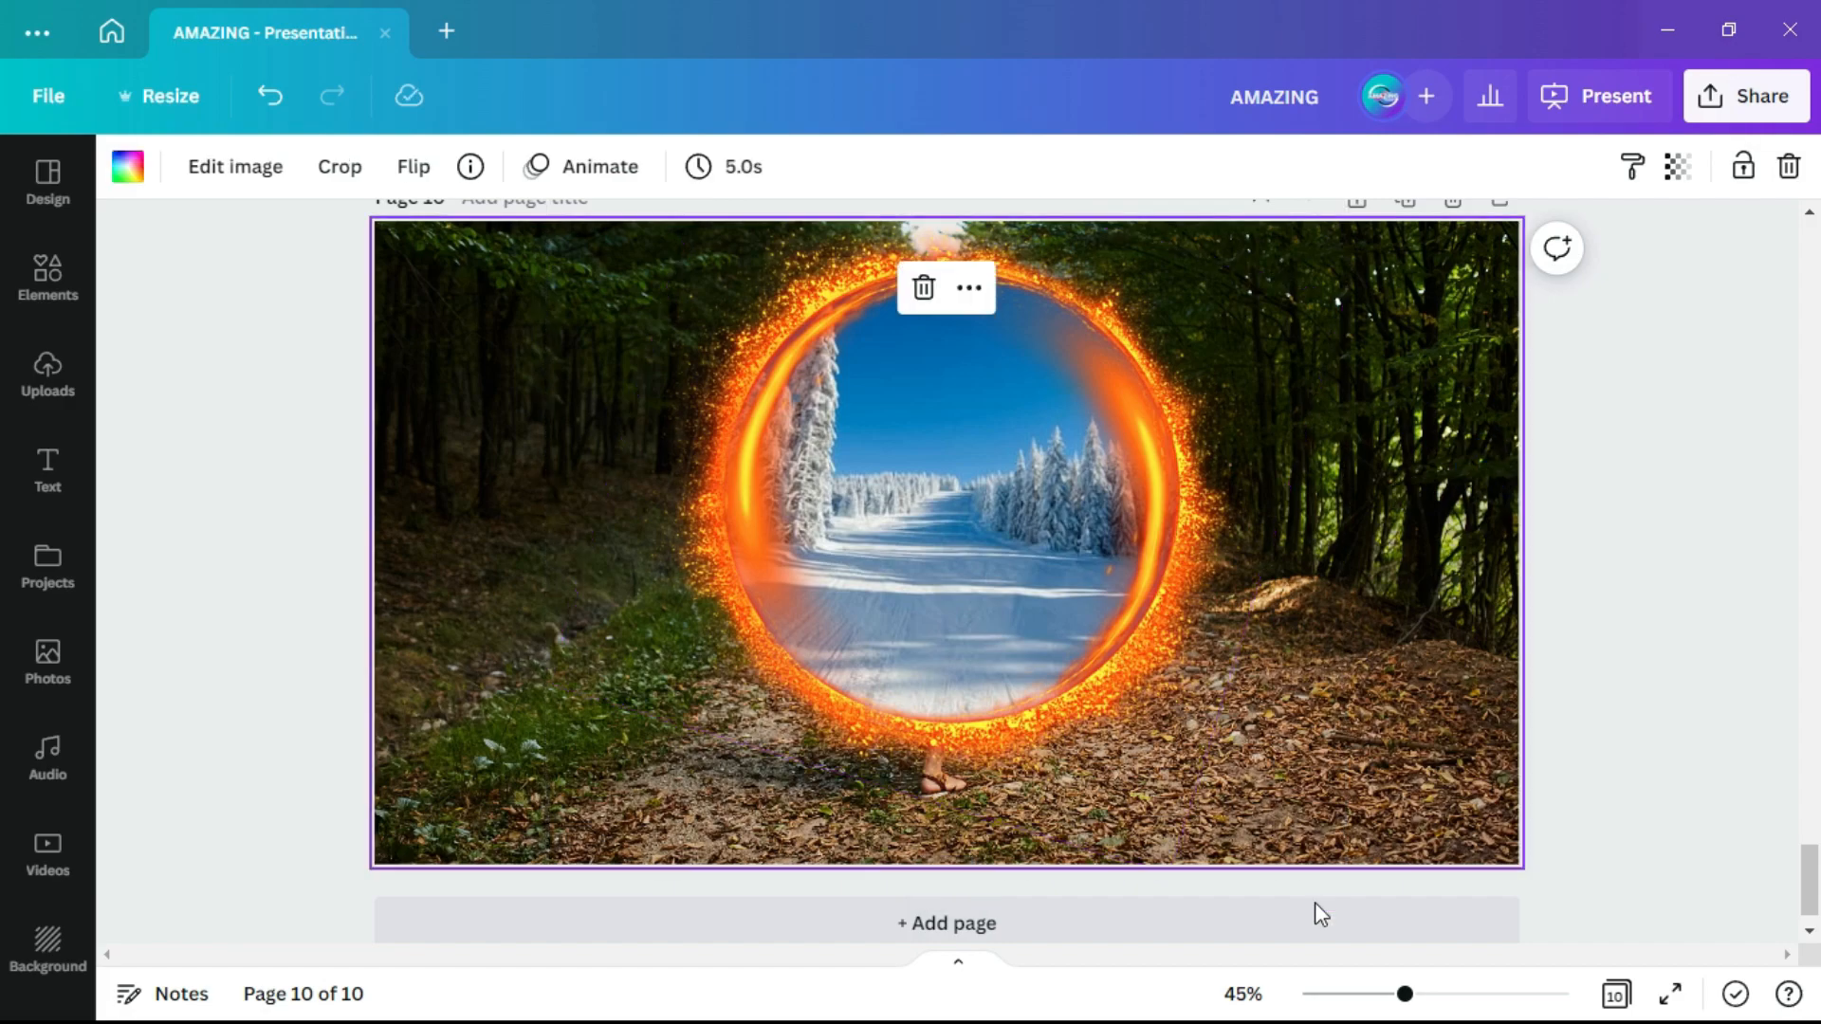
# - Add the howling wolf photo to the page and remove its background
pyautogui.click(46, 278)
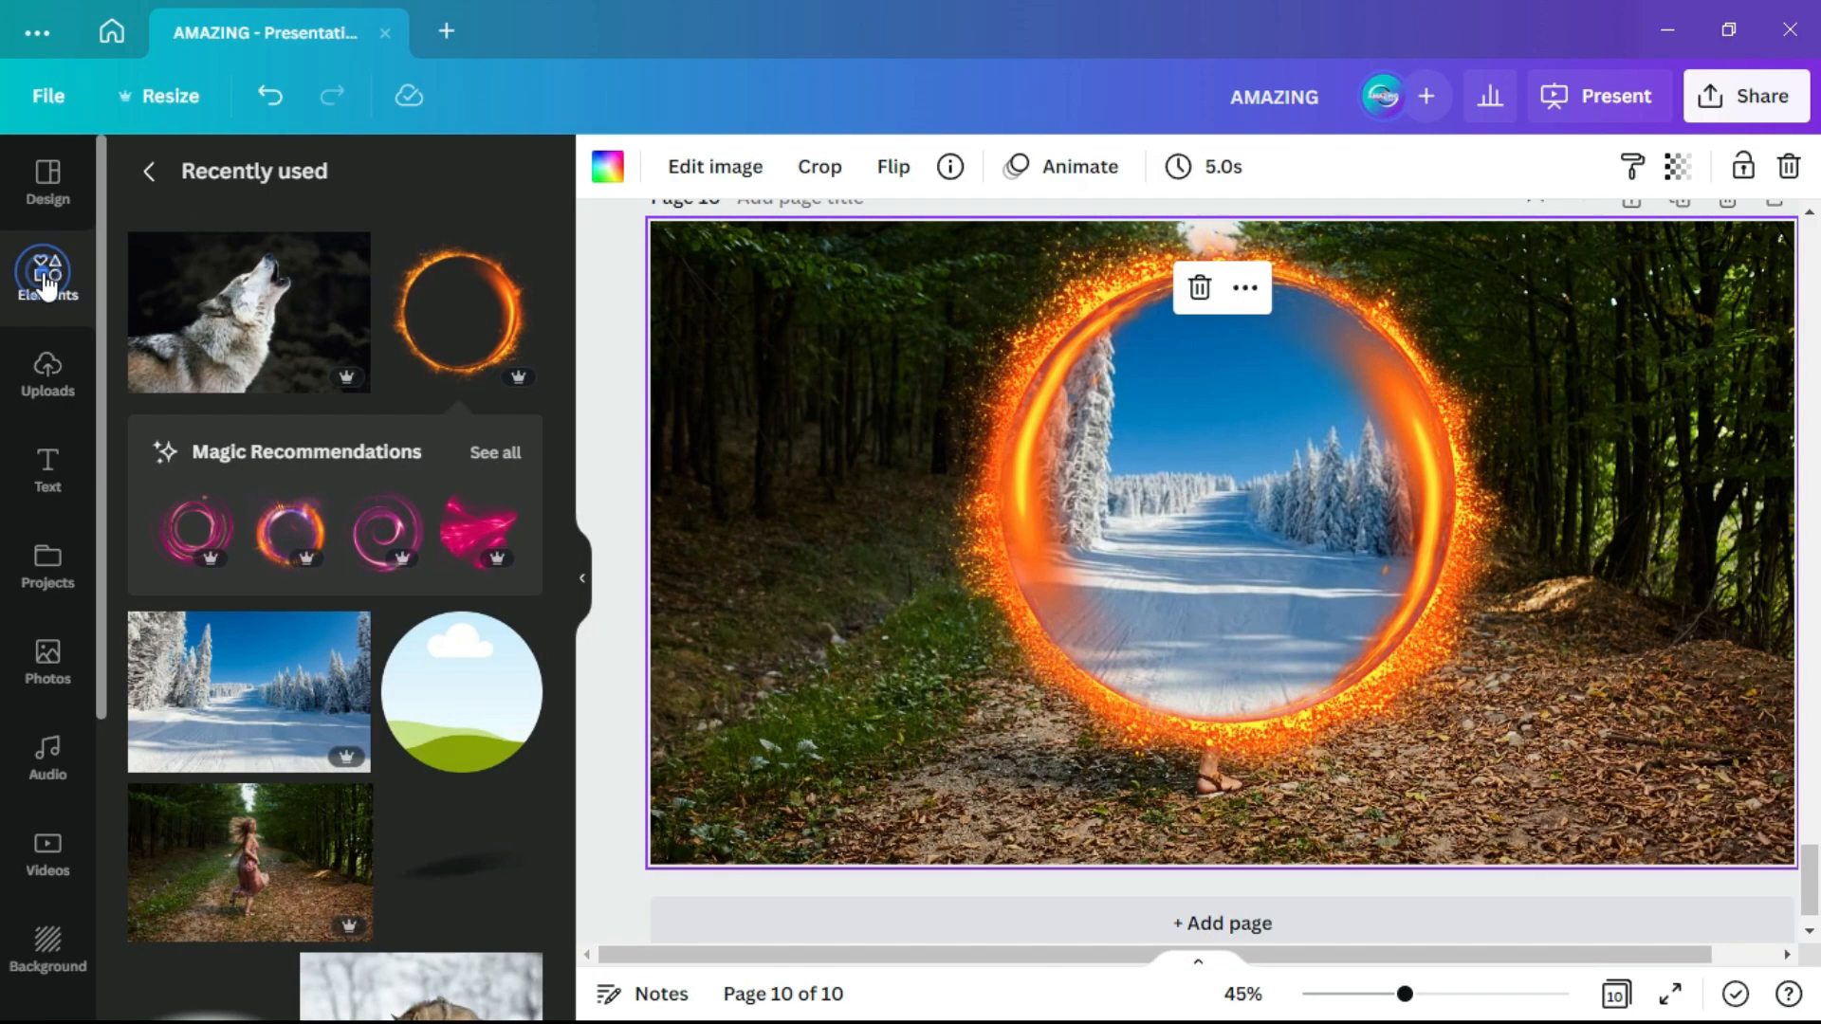
pyautogui.click(252, 308)
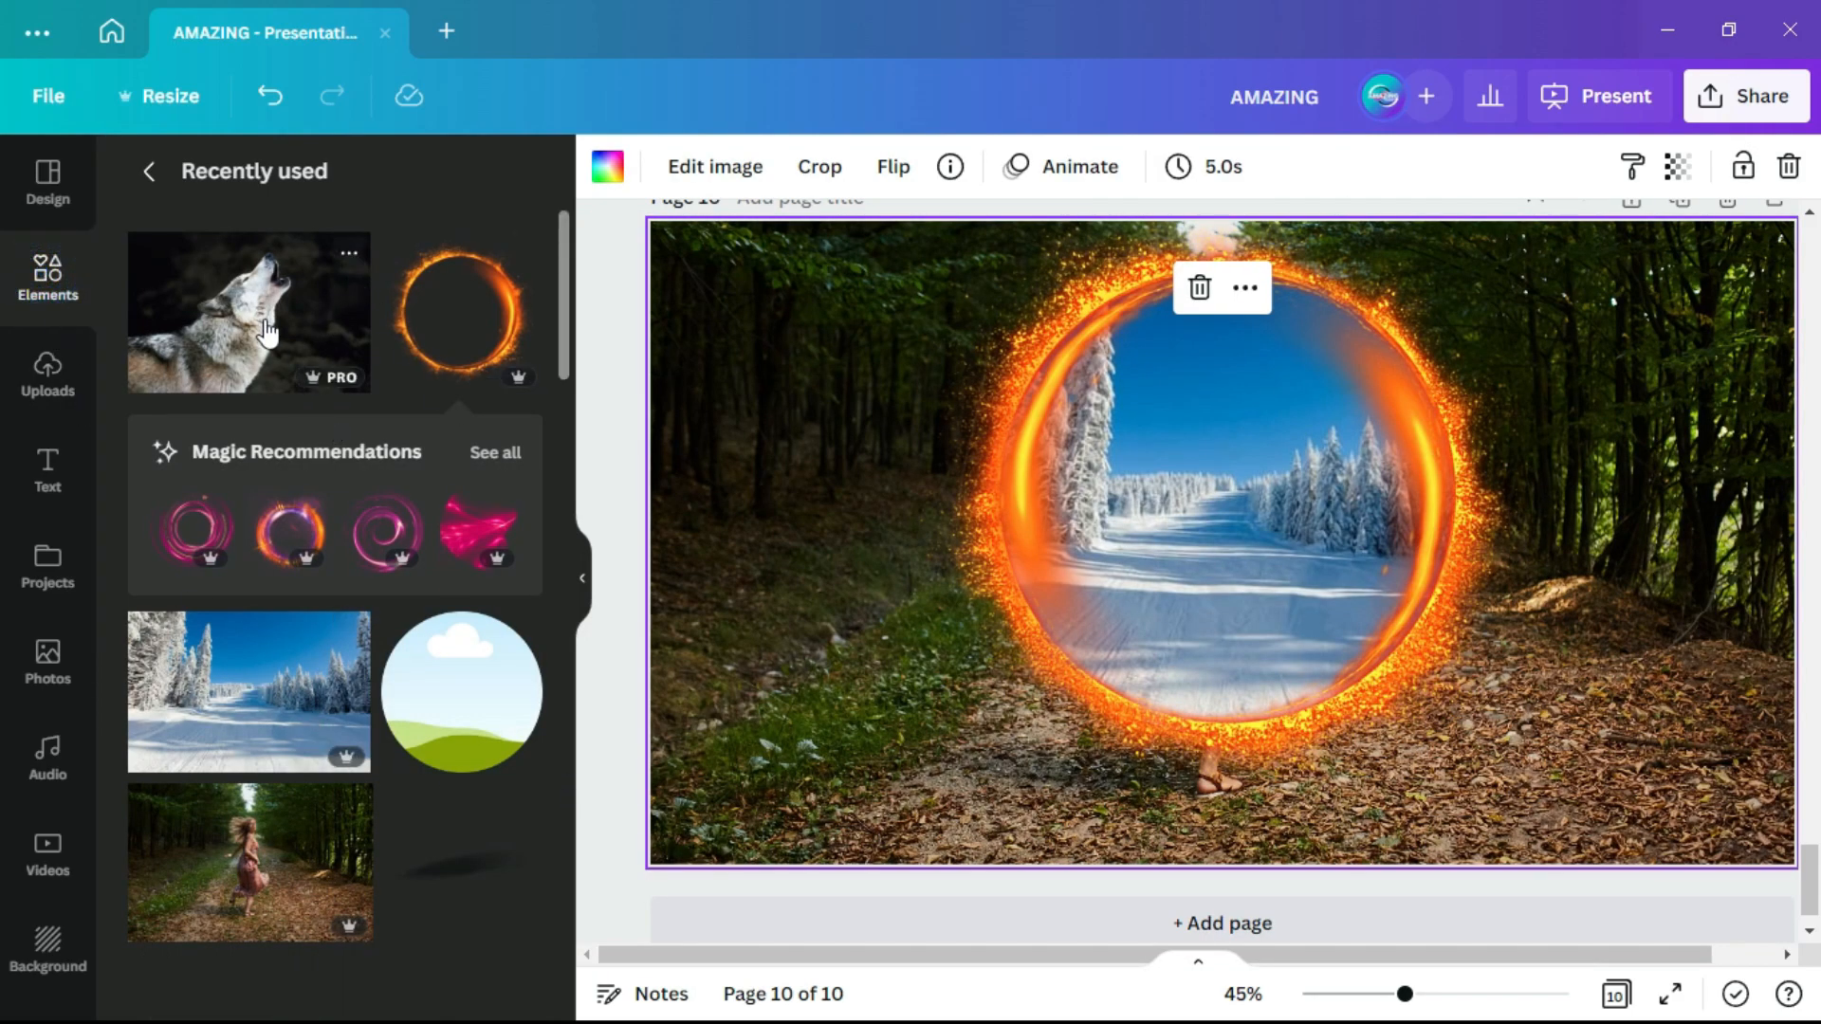
pyautogui.click(1287, 619)
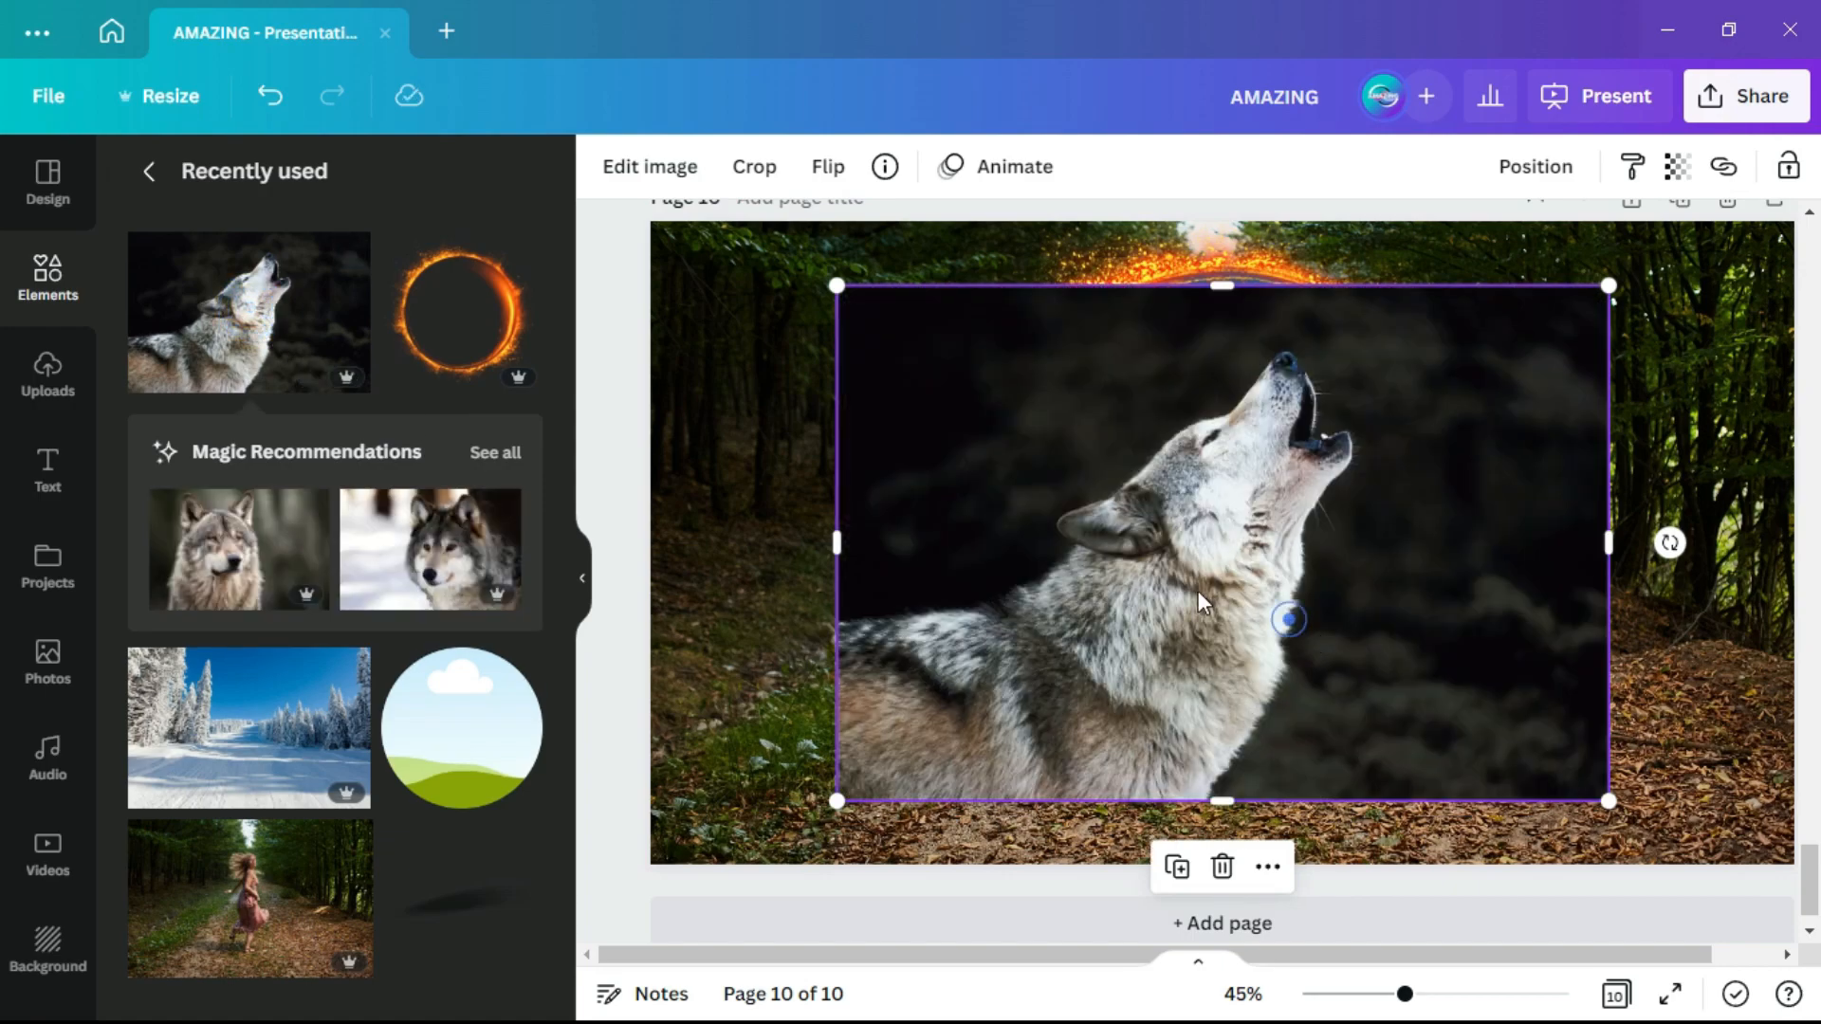
pyautogui.click(655, 163)
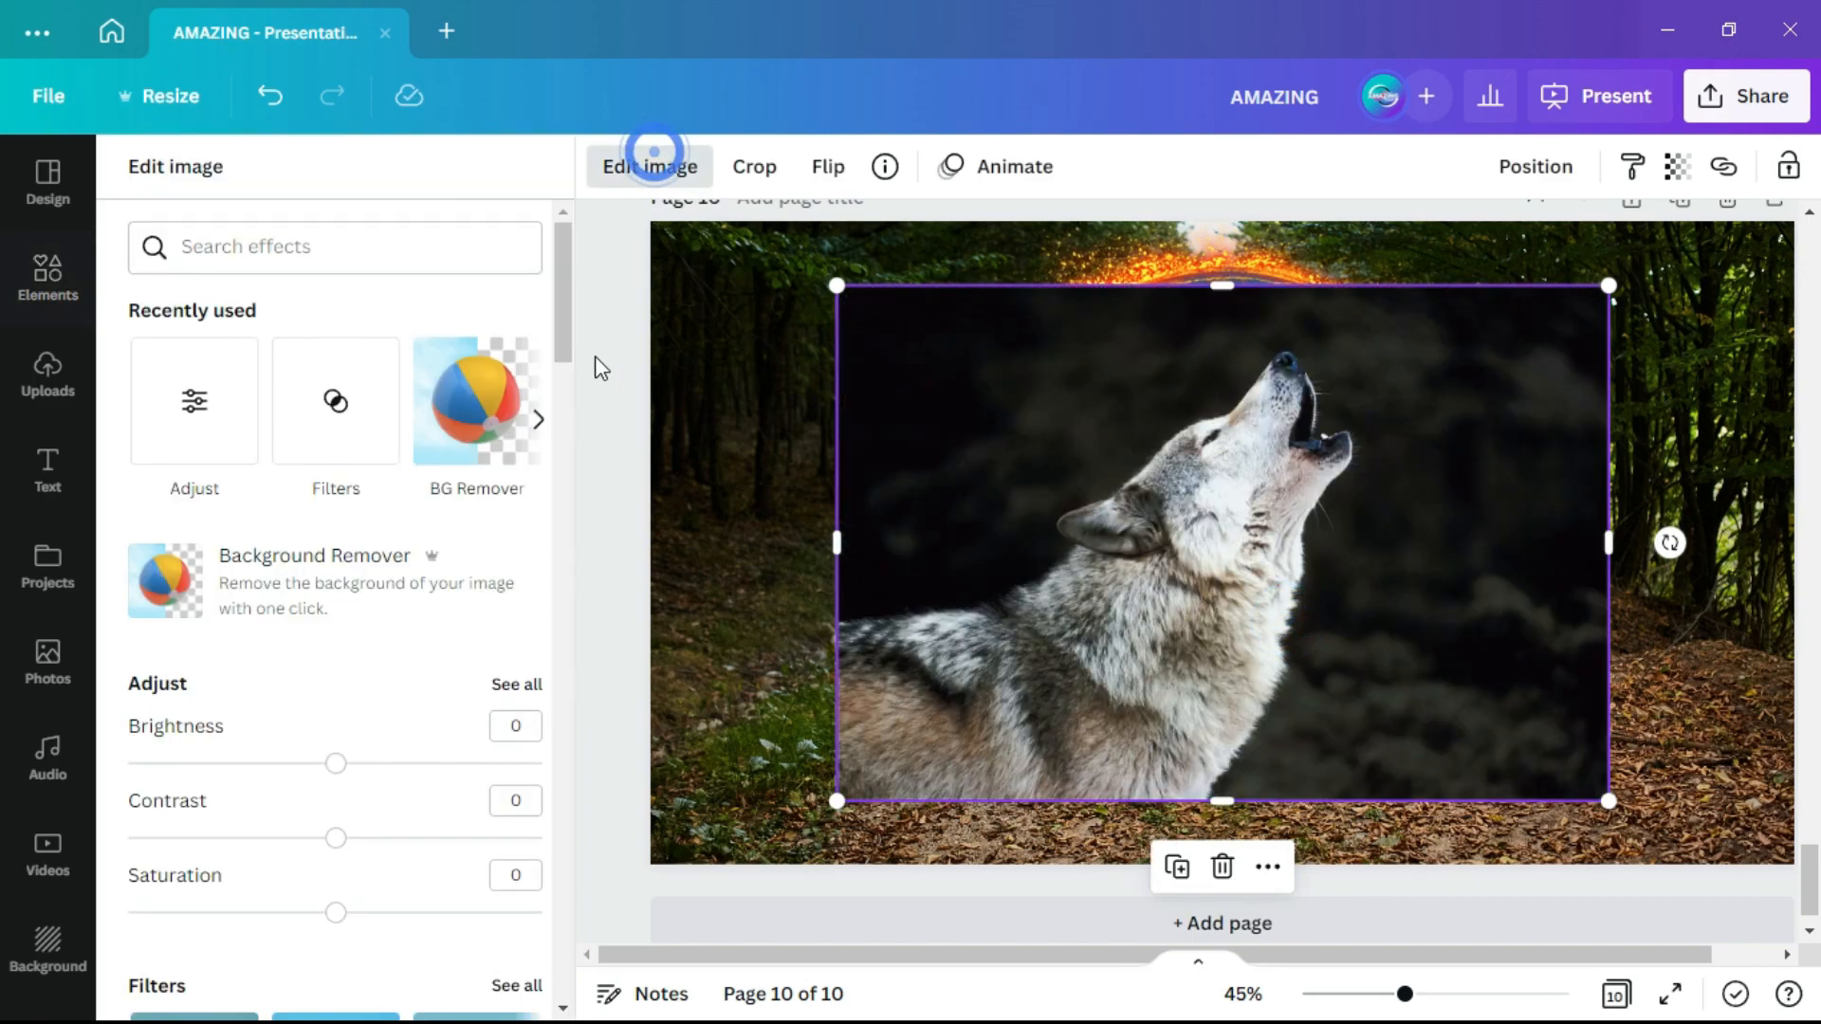
pyautogui.click(487, 403)
pyautogui.click(464, 976)
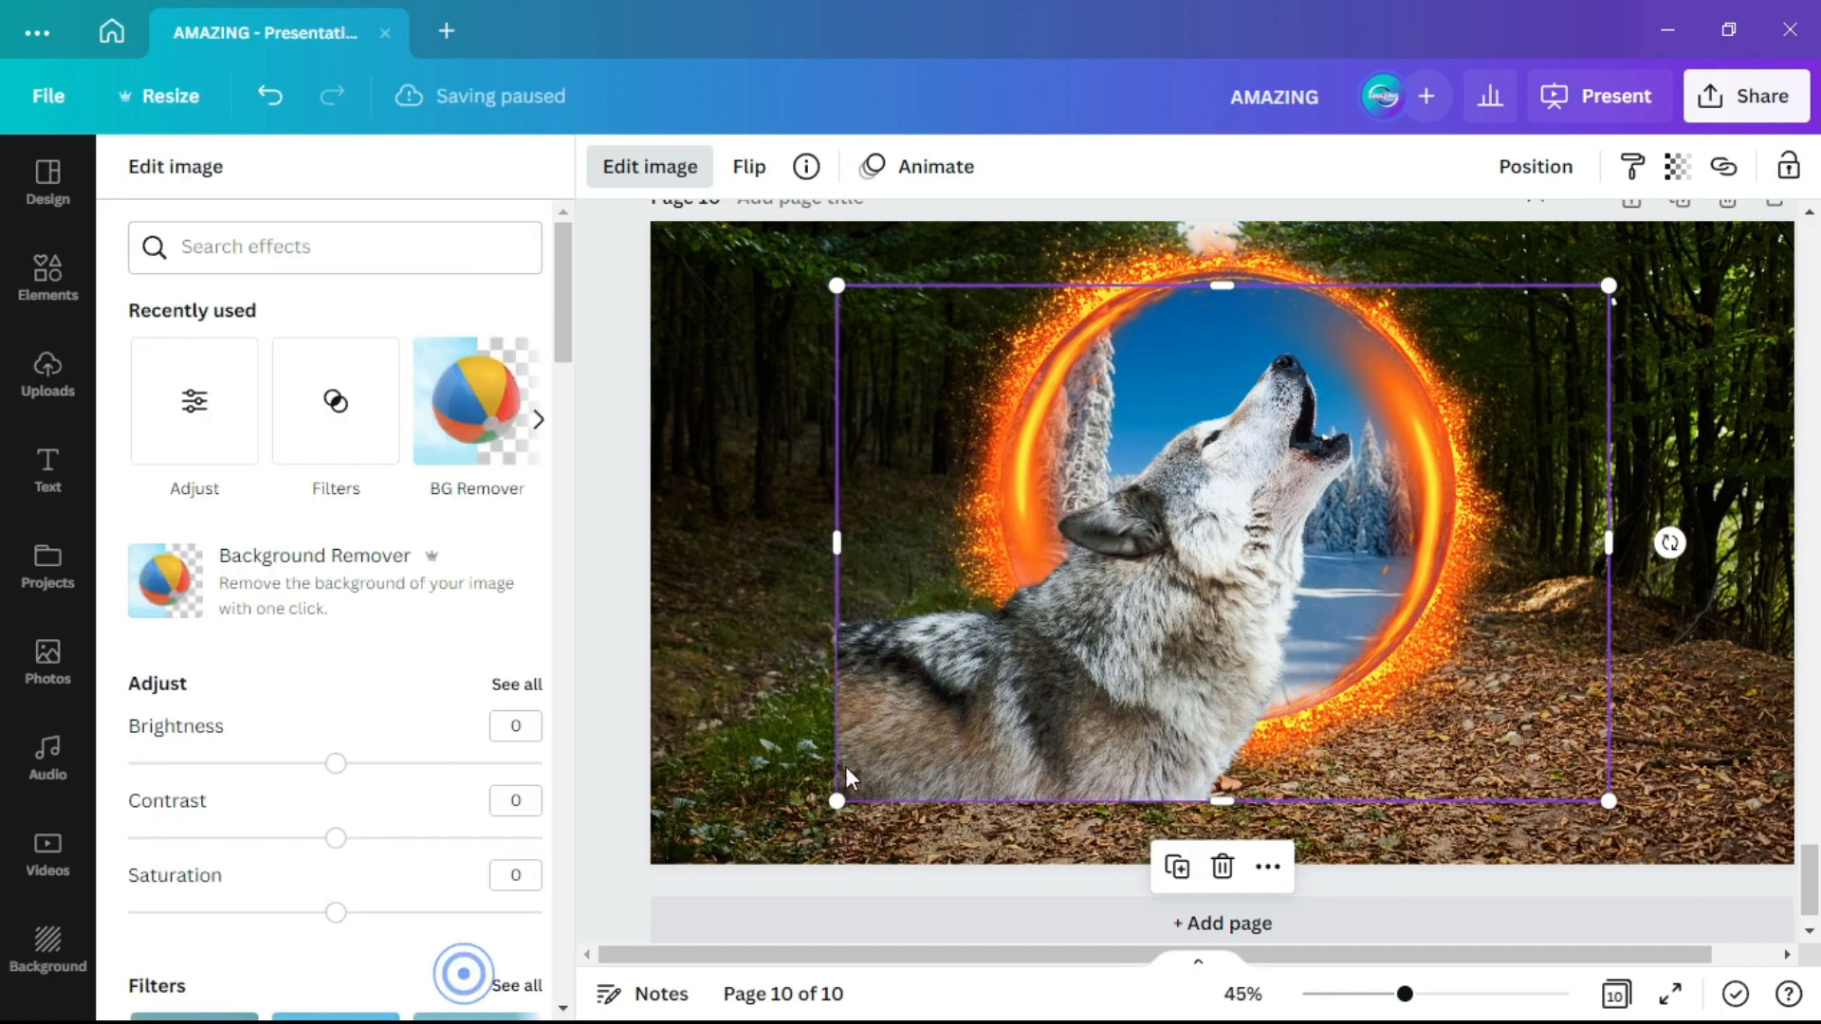
# - Shrink the howling wolf, tilt it and place it in the page's lower left corner beside the portal
pyautogui.click(1143, 638)
pyautogui.moveTo(1606, 286); pyautogui.dragTo(1340, 465)
pyautogui.moveTo(1275, 555); pyautogui.dragTo(1069, 641)
pyautogui.moveTo(1134, 718); pyautogui.dragTo(1052, 669)
pyautogui.moveTo(939, 536); pyautogui.dragTo(948, 527)
pyautogui.moveTo(1044, 677); pyautogui.dragTo(1035, 641)
pyautogui.scroll(1, 1368, 728)
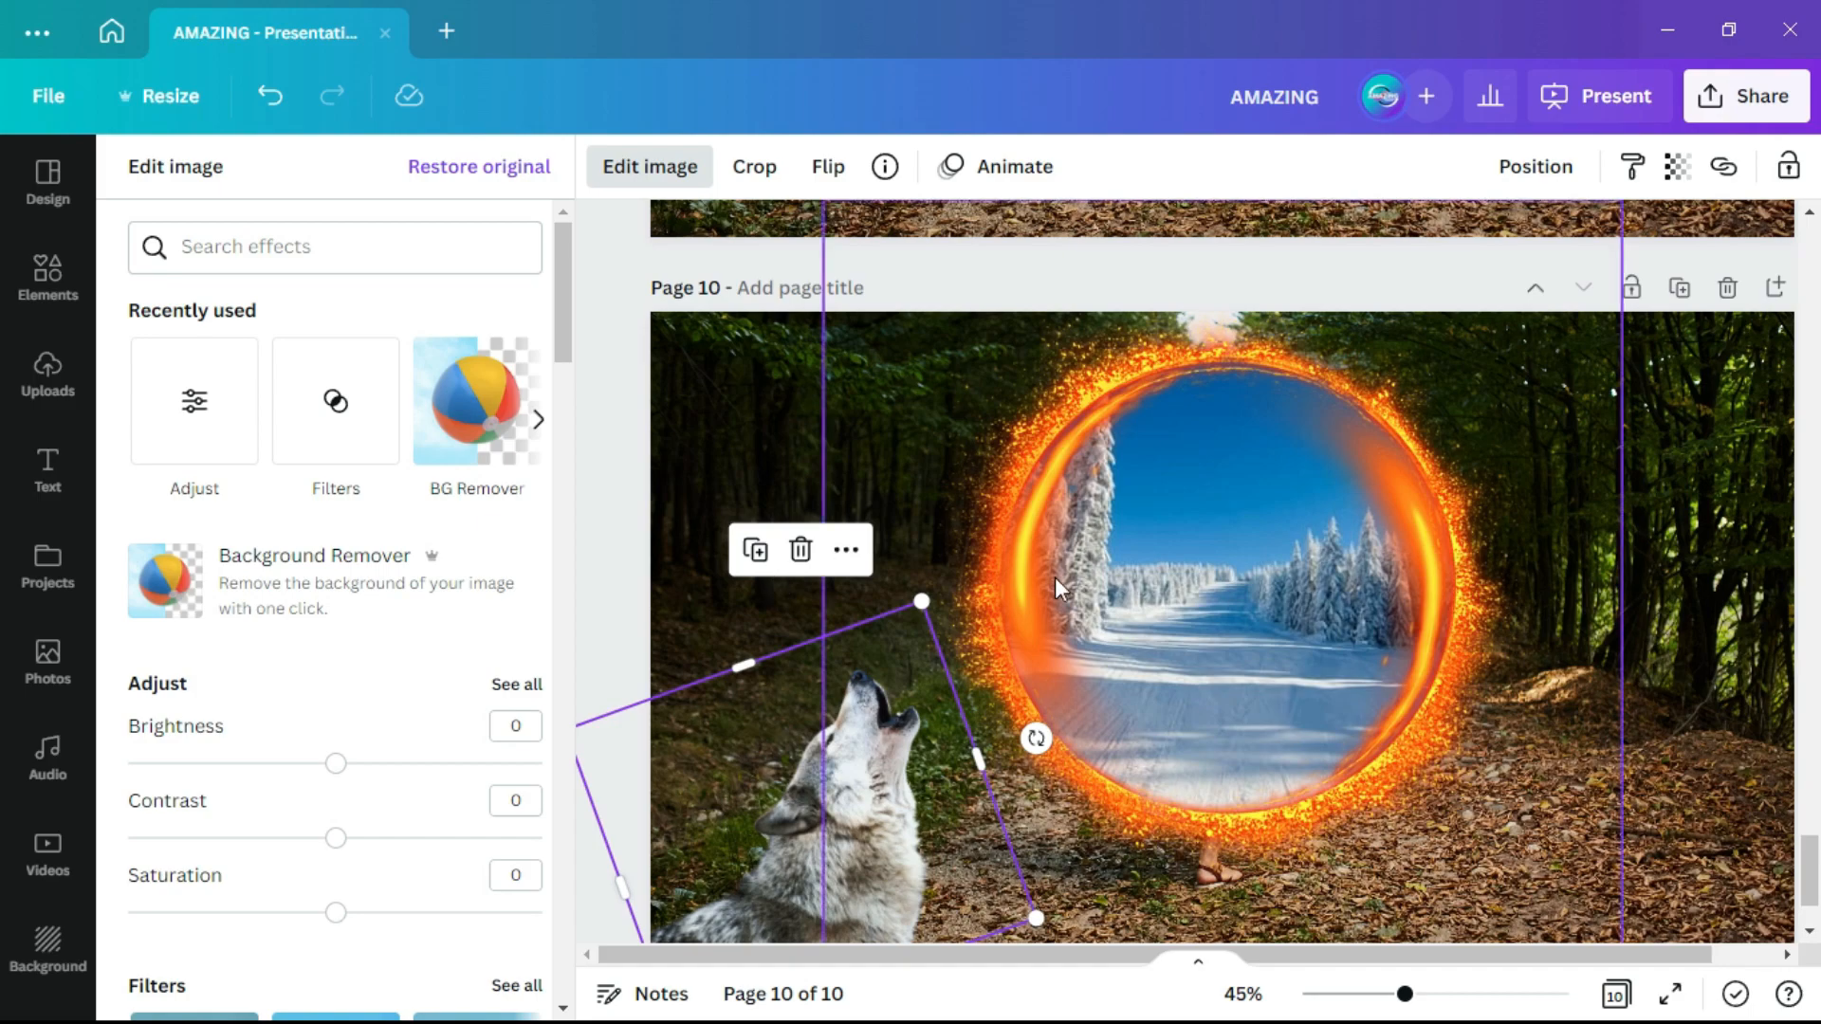
pyautogui.click(1692, 577)
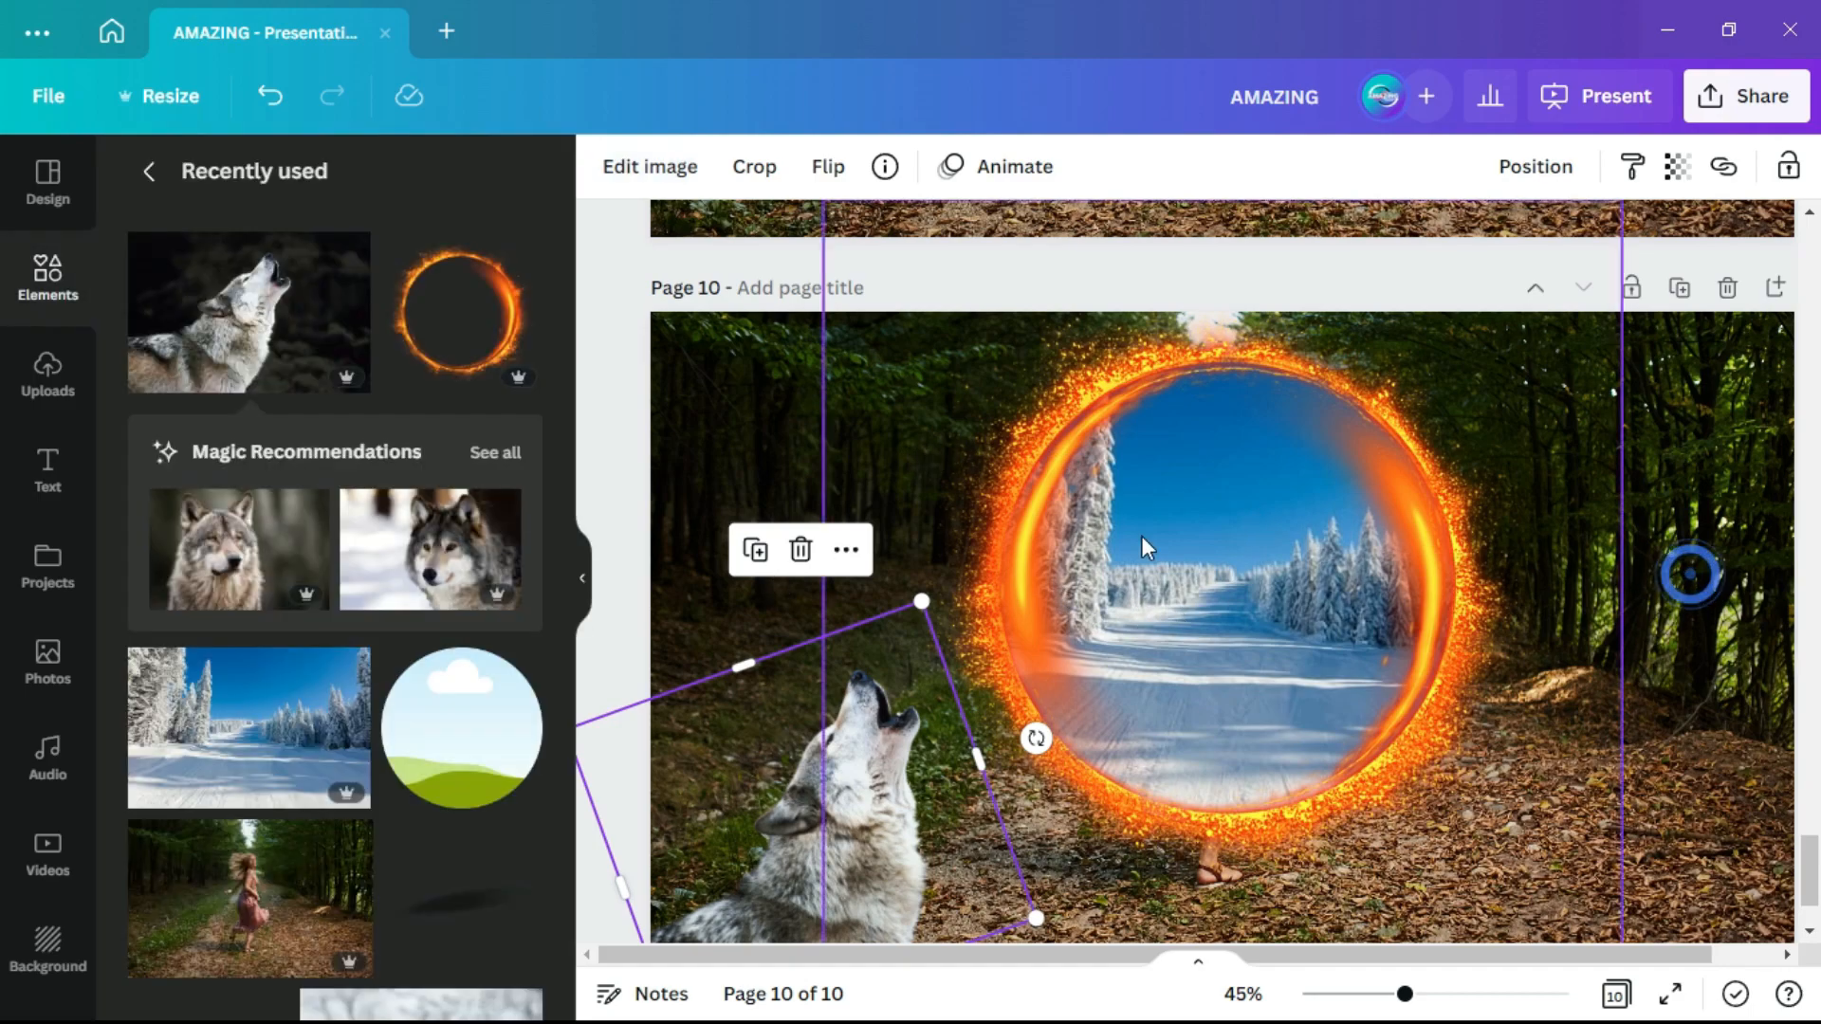
# - Add the photo of the wolf walking on snow and crop it closely around the animal
pyautogui.scroll(-6, 396, 679)
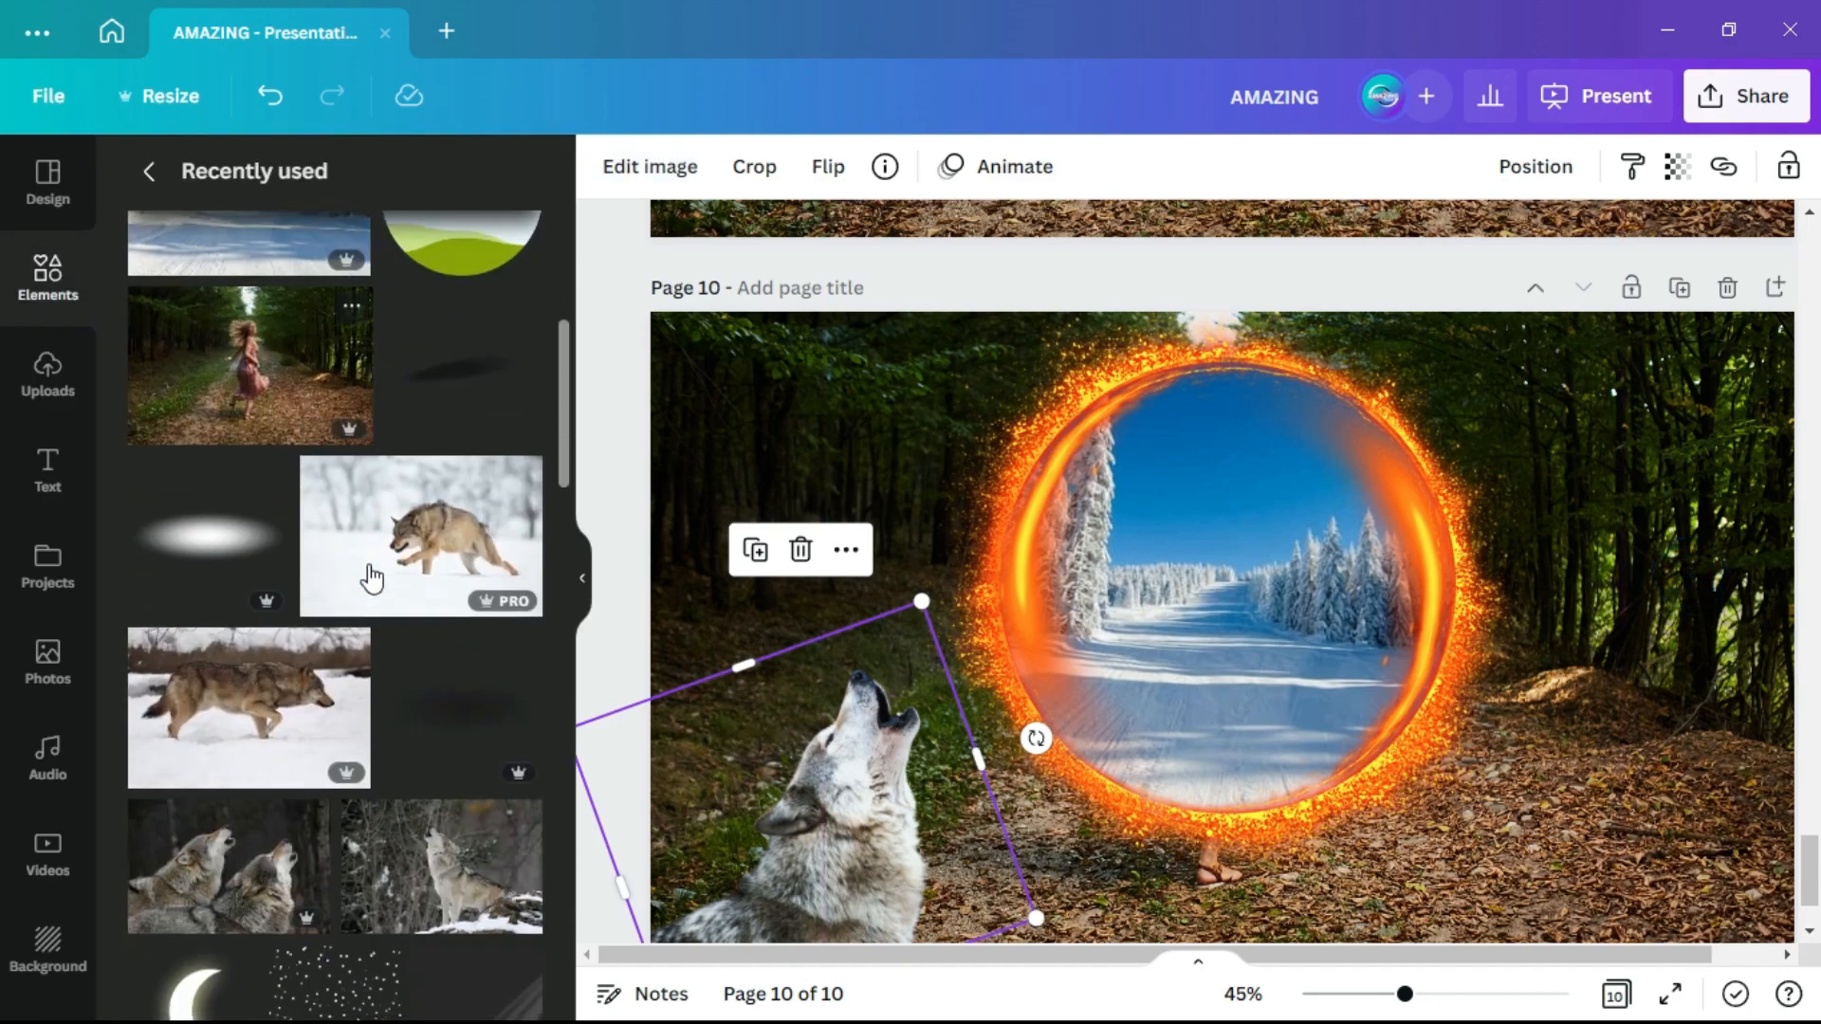
pyautogui.click(412, 545)
pyautogui.moveTo(837, 632); pyautogui.dragTo(1076, 663)
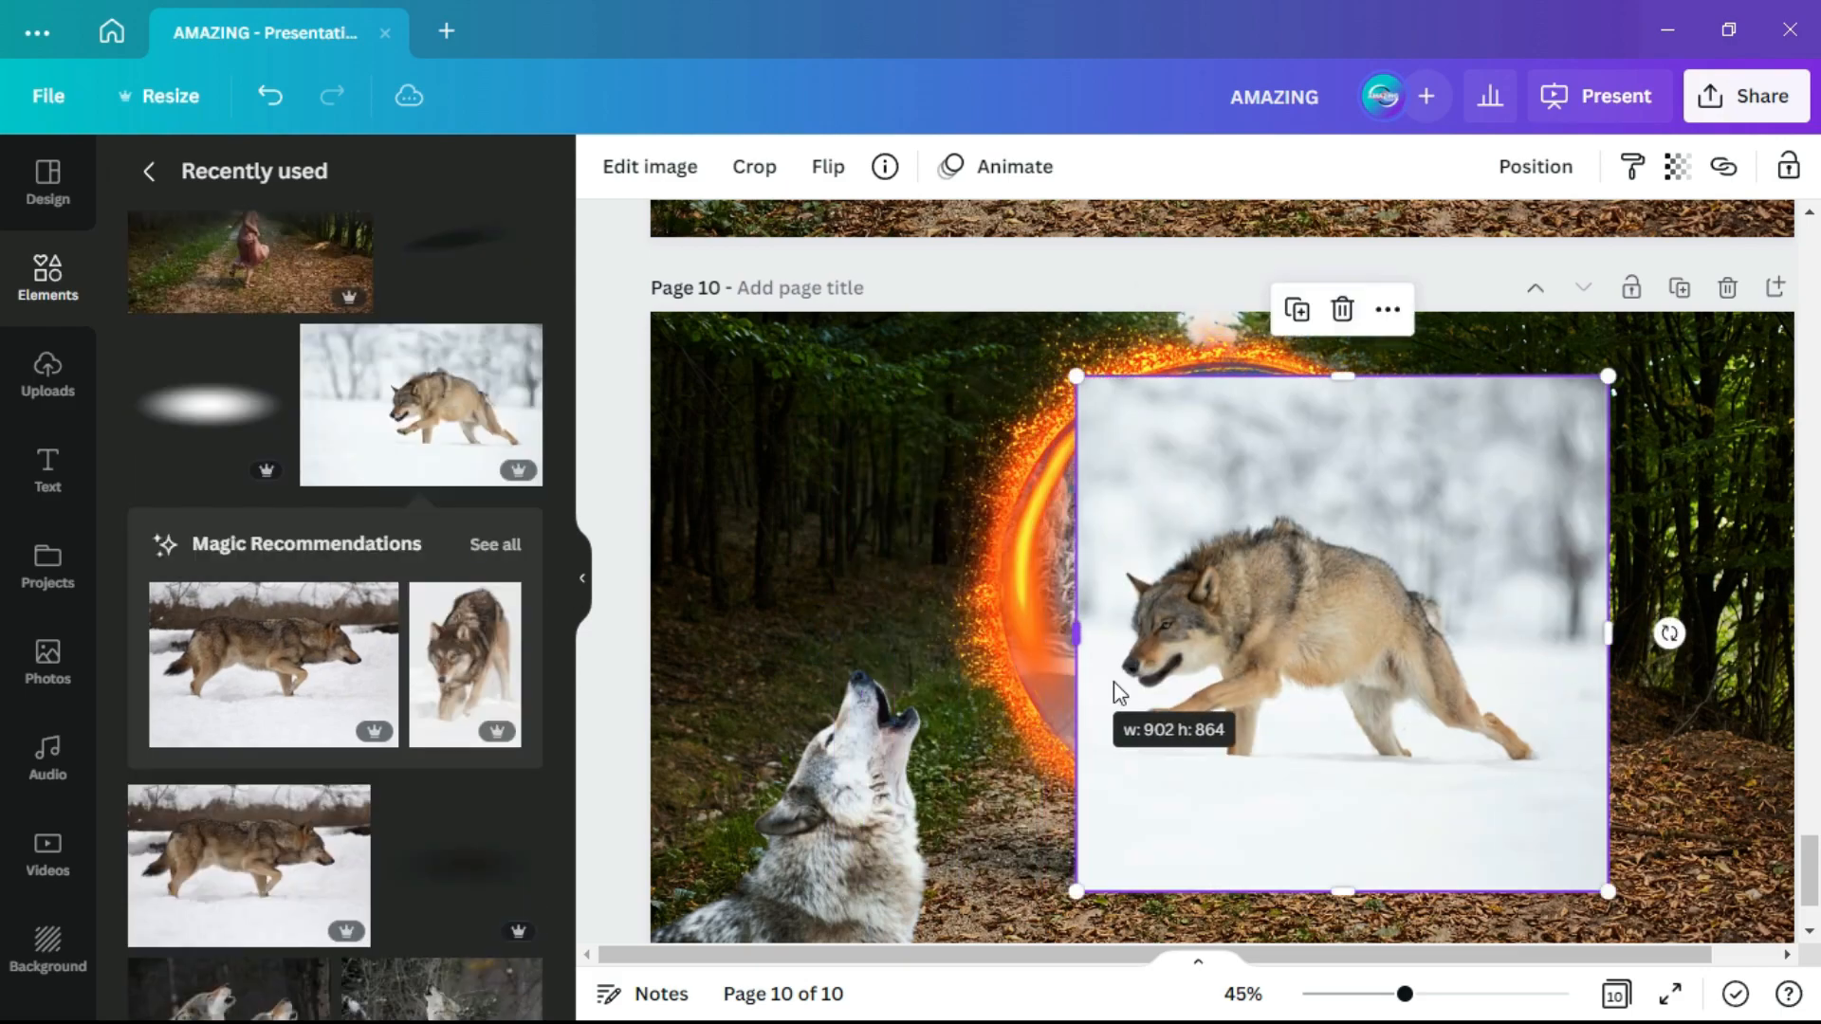
pyautogui.moveTo(1342, 376); pyautogui.dragTo(1342, 477)
pyautogui.moveTo(1608, 684); pyautogui.dragTo(1557, 684)
# - Remove the snowy background from the walking wolf photo
pyautogui.click(622, 167)
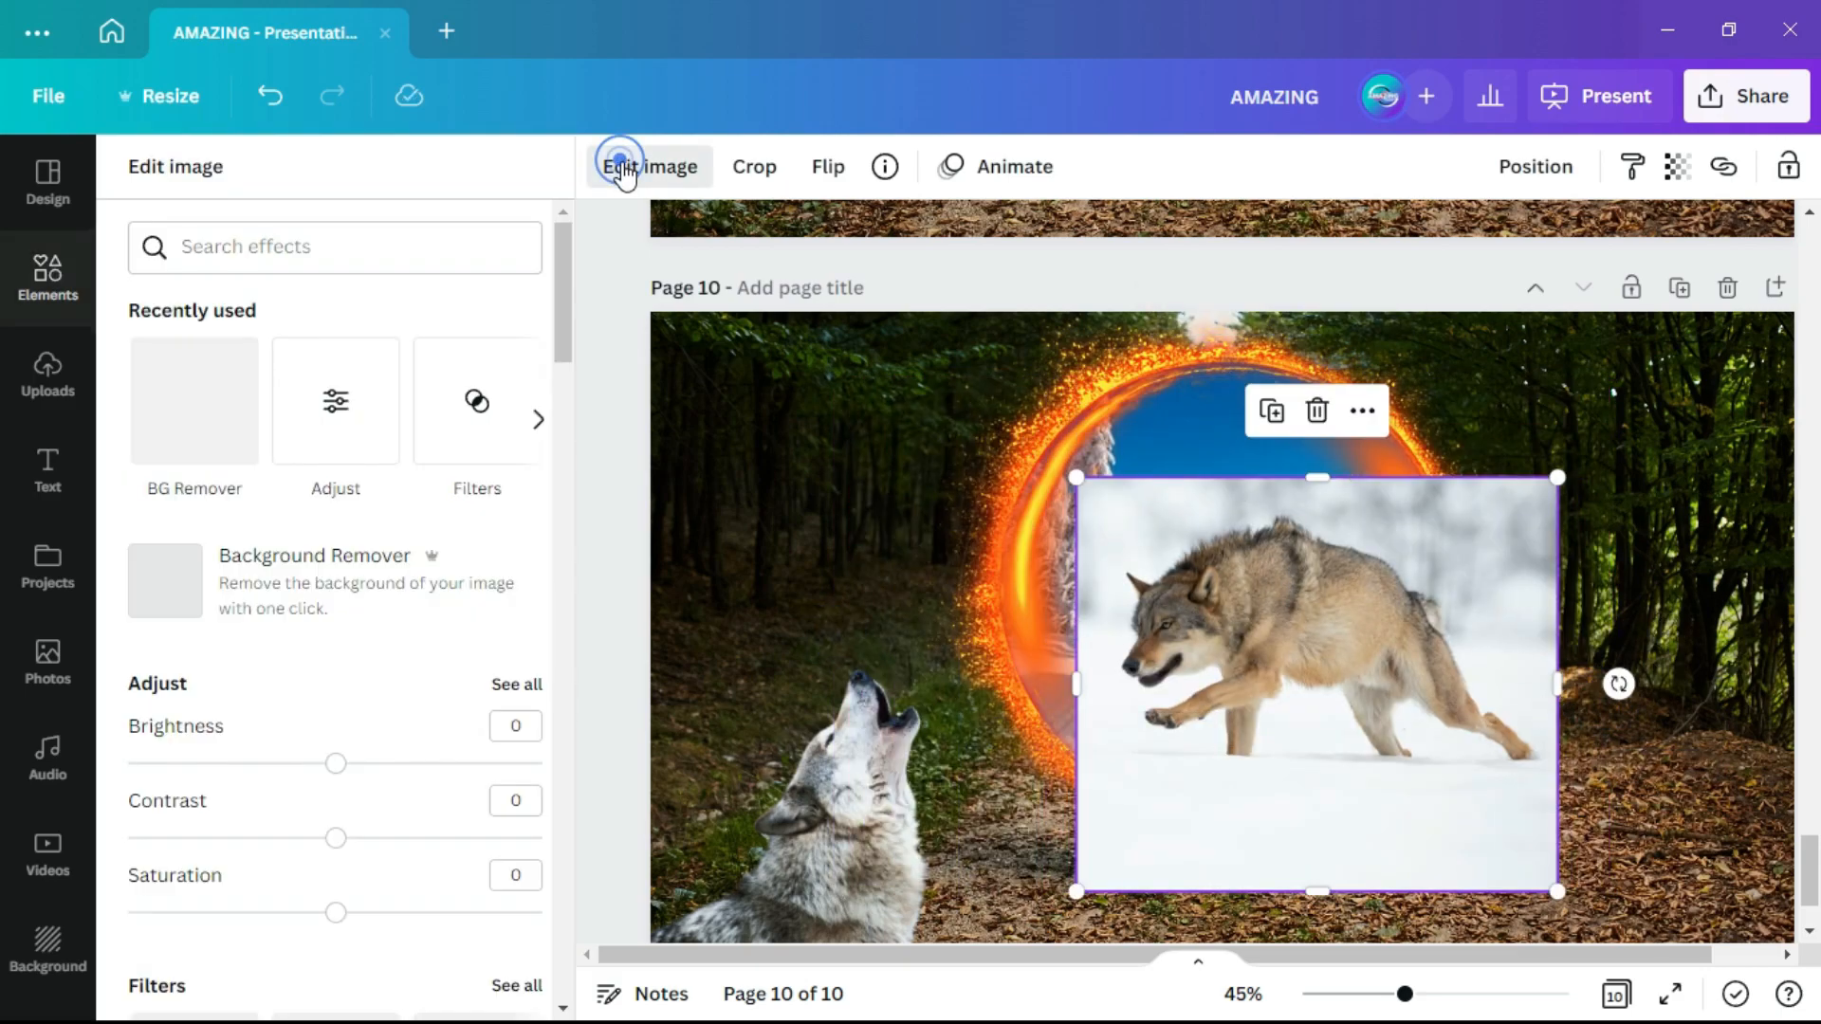
pyautogui.click(207, 409)
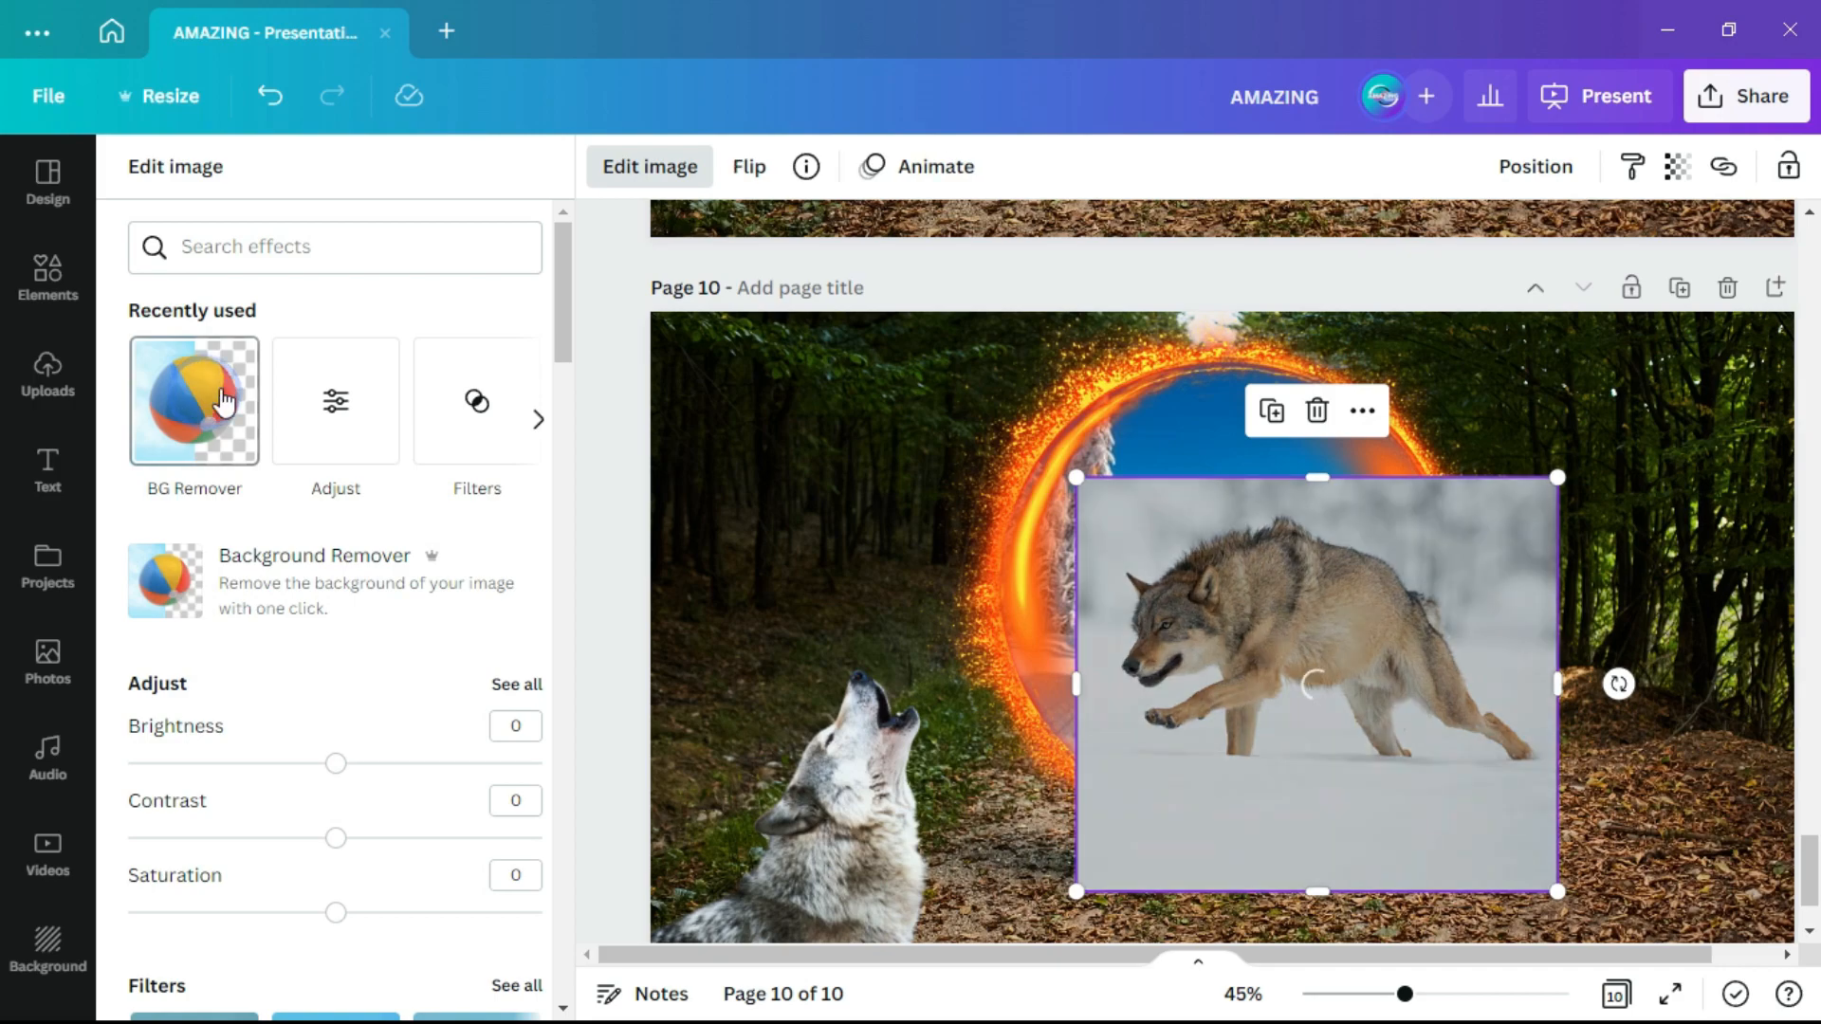
pyautogui.click(405, 976)
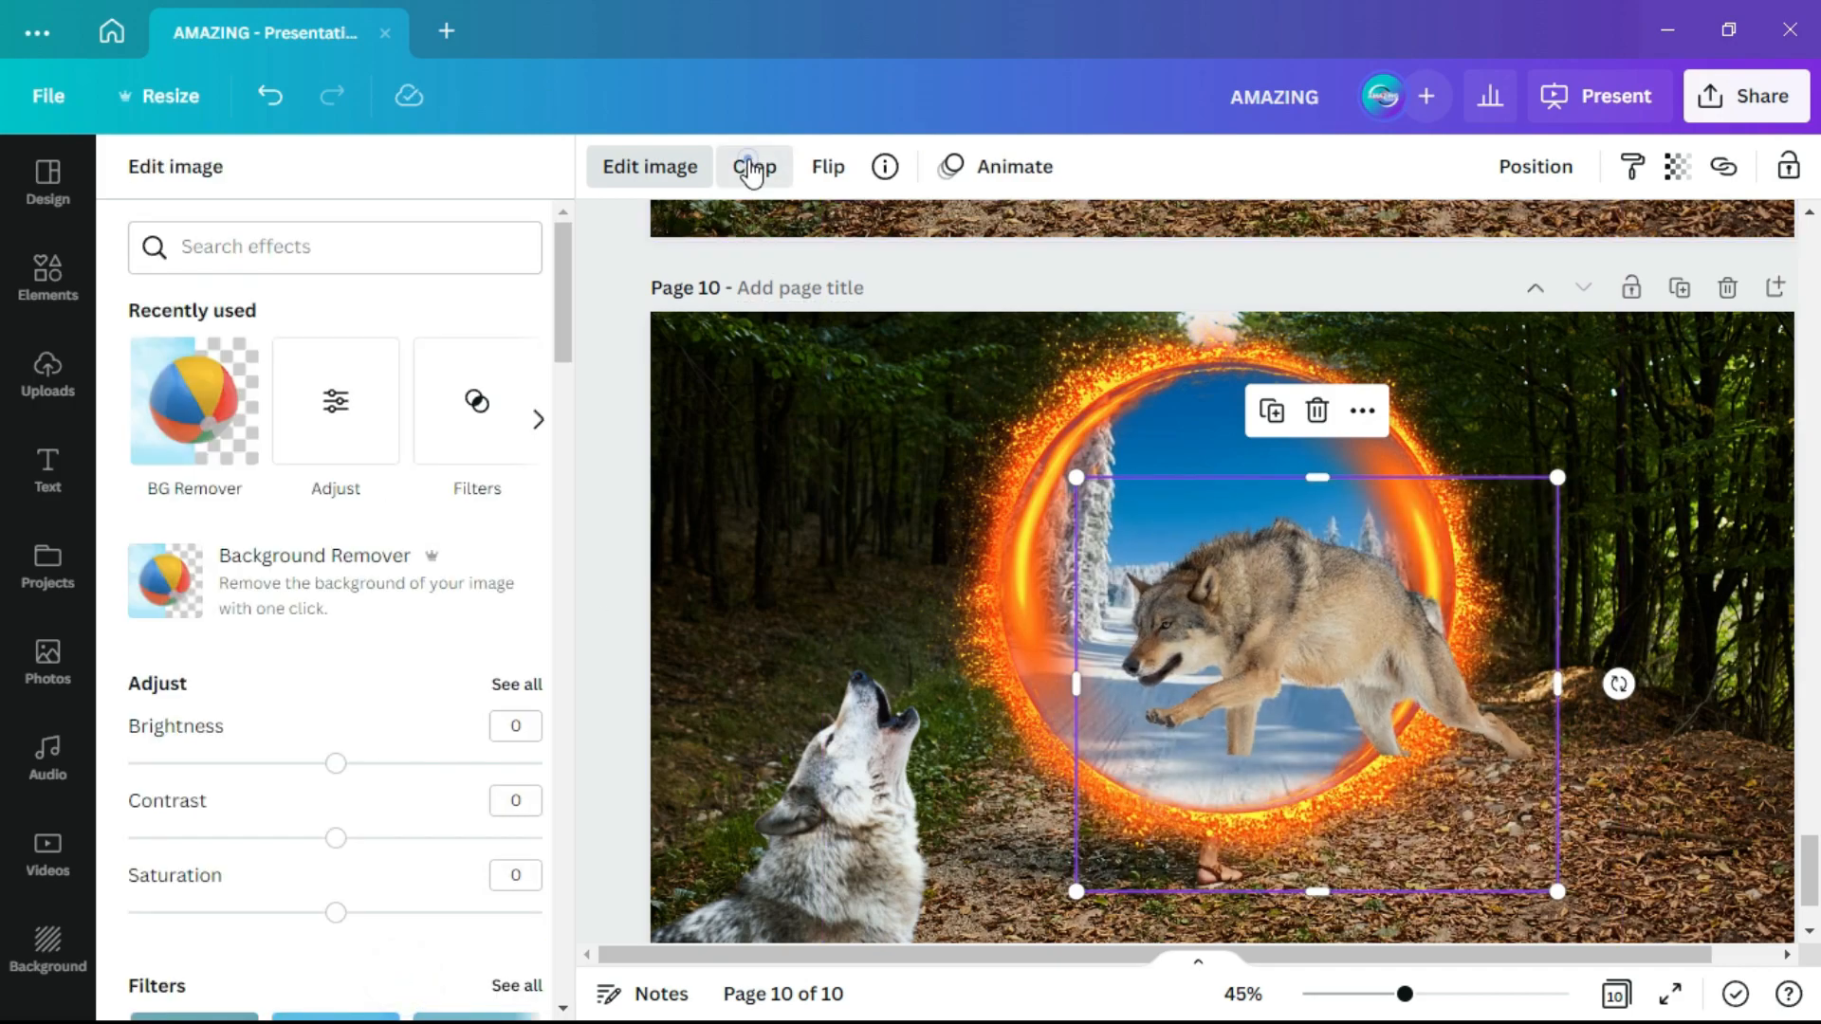
pyautogui.click(748, 168)
pyautogui.click(748, 167)
# - Flip the walking wolf horizontally so it strides out of the portal
pyautogui.click(823, 168)
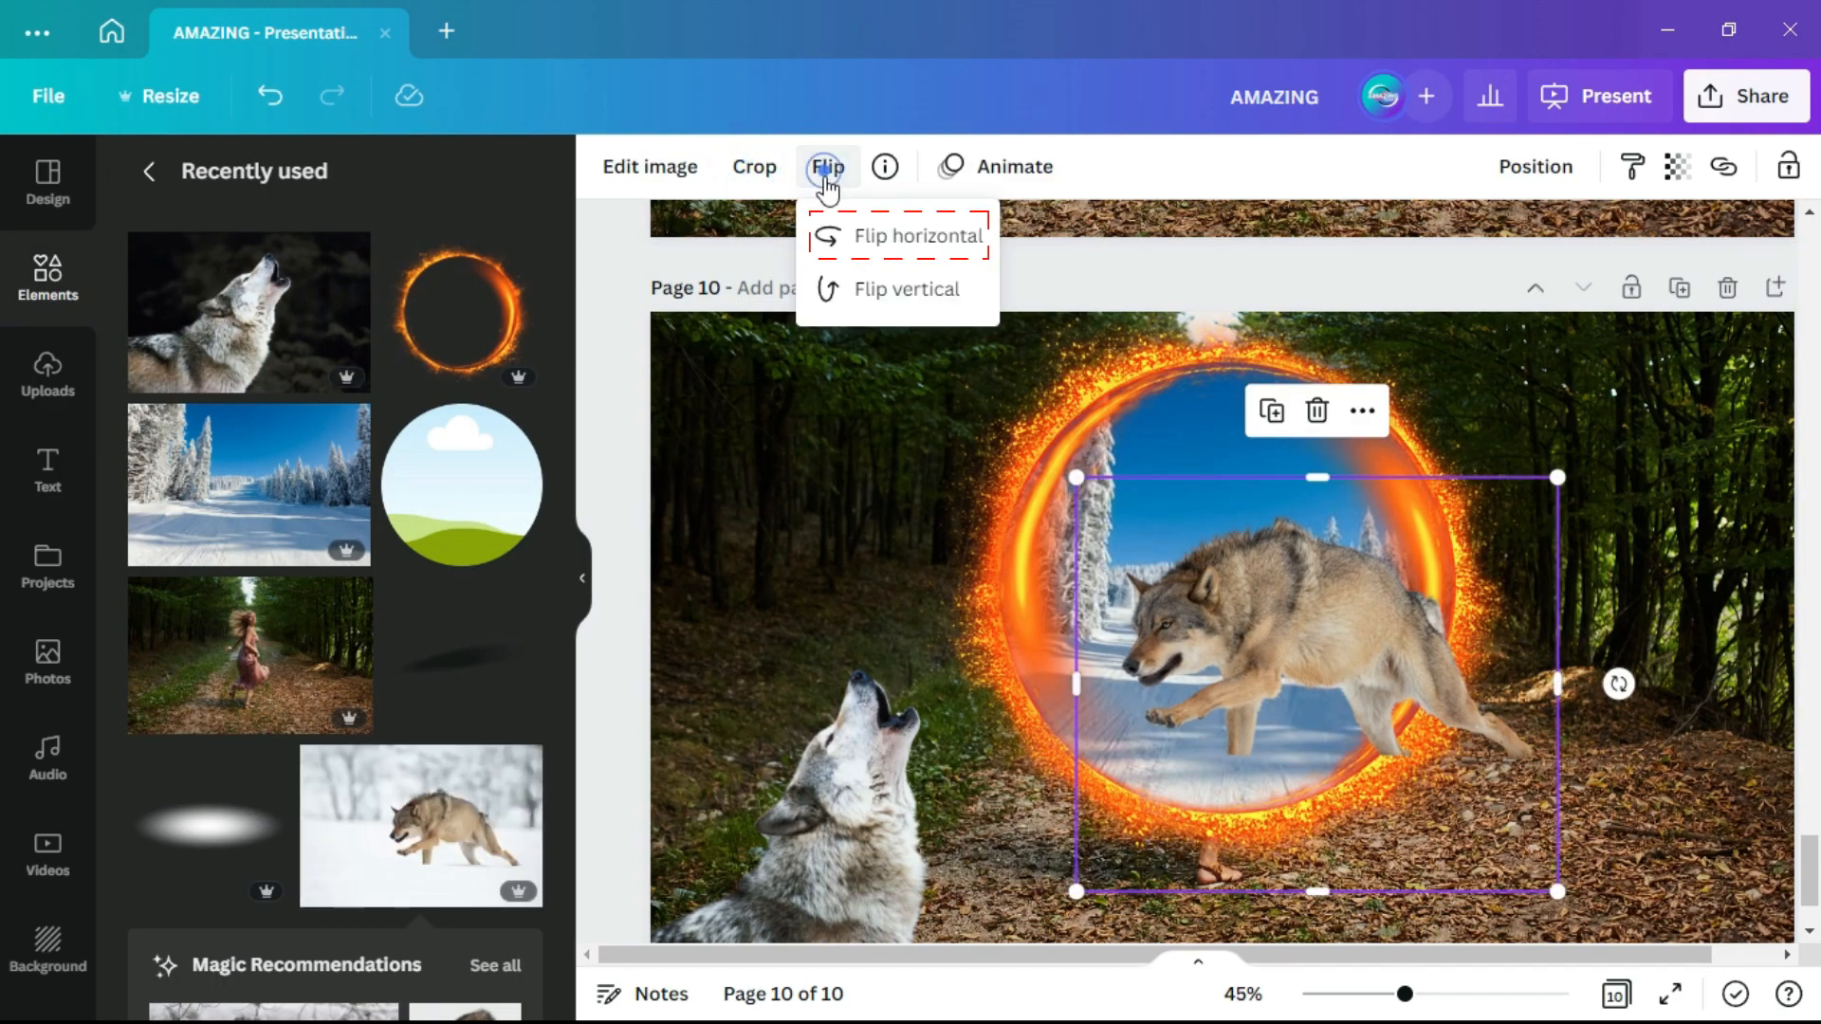
pyautogui.click(893, 237)
pyautogui.click(586, 583)
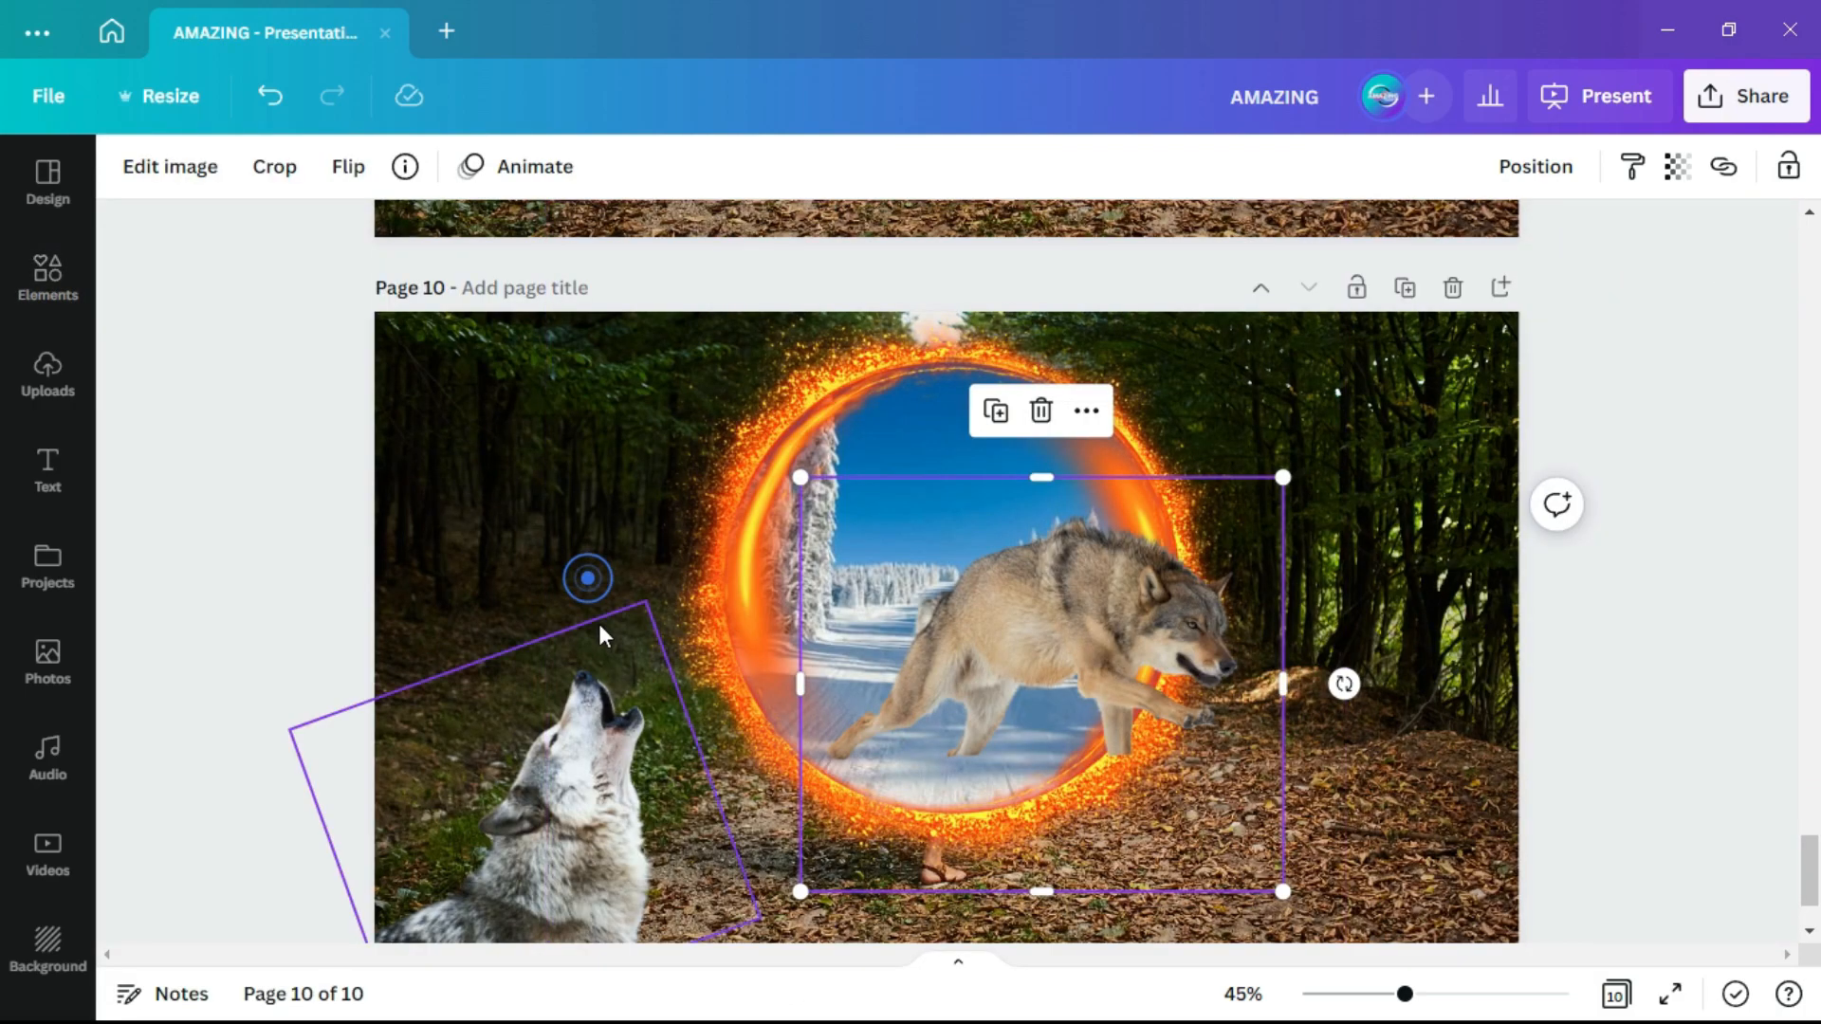
# - Move the walking wolf to the page's left edge above the howling wolf and shrink it so only its head and paw show
pyautogui.moveTo(1170, 669); pyautogui.dragTo(420, 670)
pyautogui.moveTo(533, 477); pyautogui.dragTo(525, 482)
pyautogui.moveTo(284, 890); pyautogui.dragTo(285, 807)
pyautogui.moveTo(525, 482); pyautogui.dragTo(512, 493)
pyautogui.moveTo(420, 635); pyautogui.dragTo(427, 642)
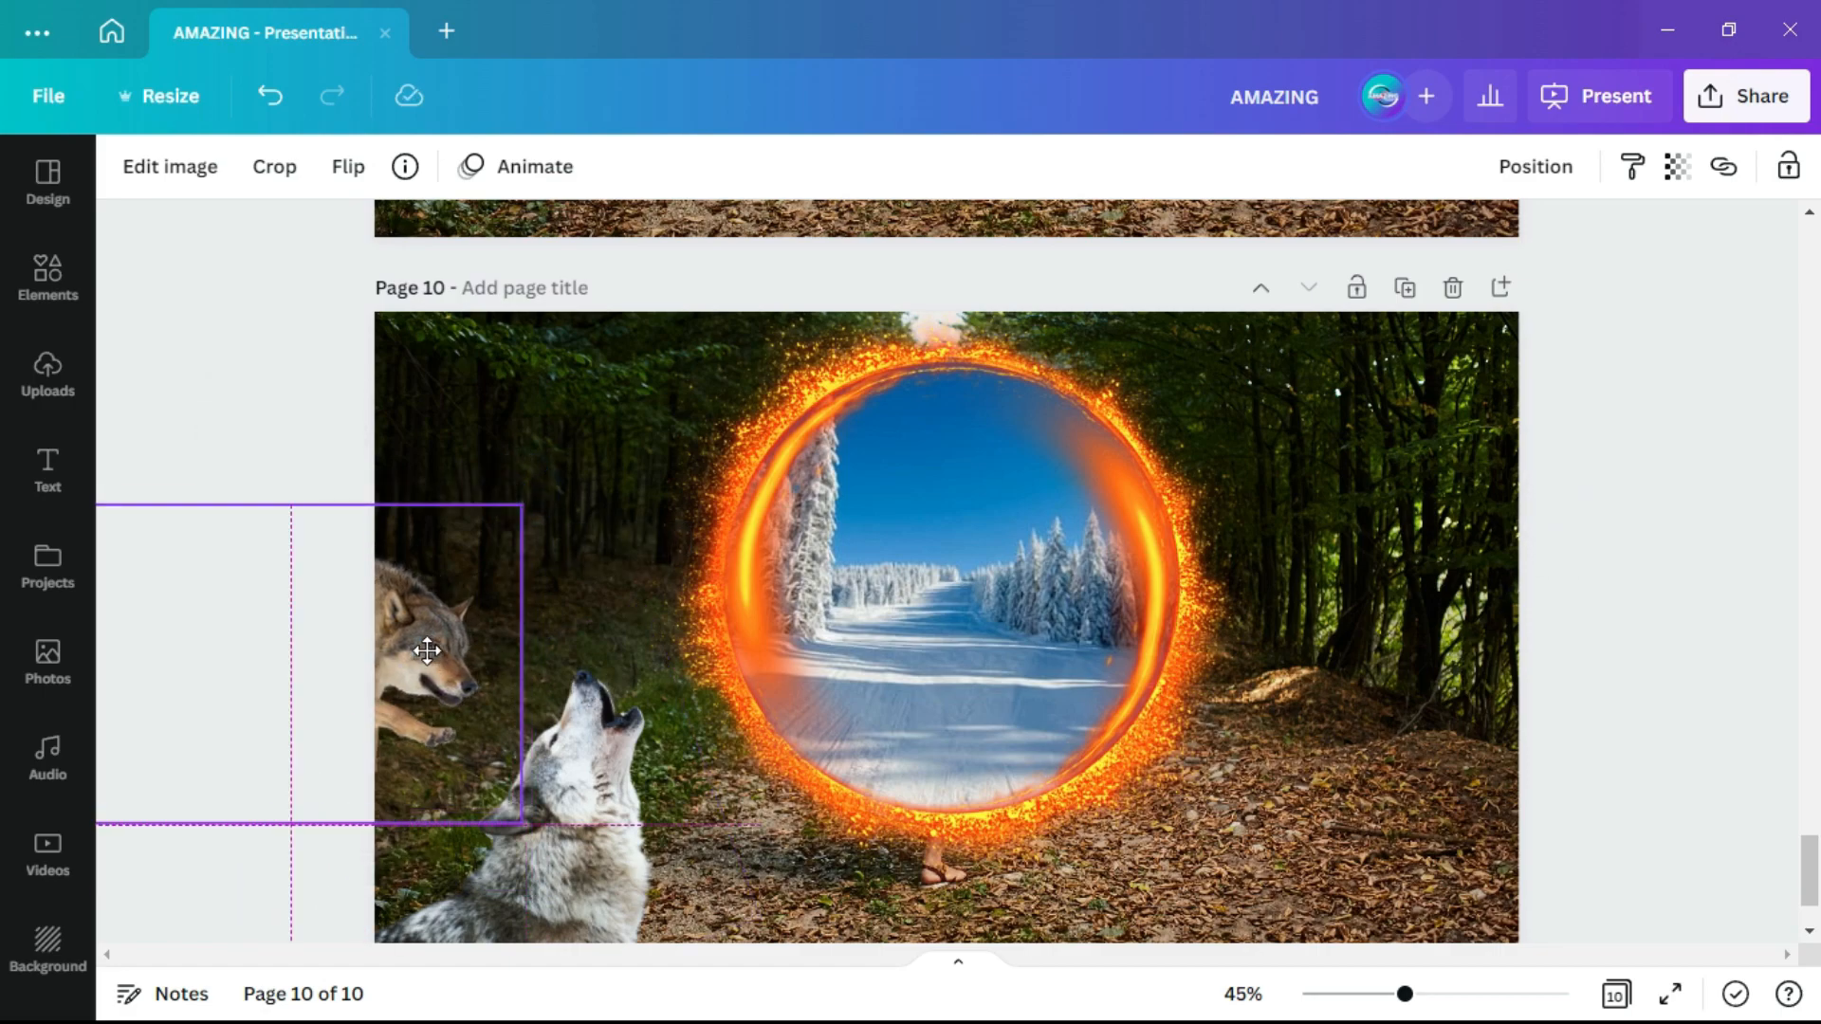
pyautogui.scroll(-2, 1430, 663)
pyautogui.click(1429, 663)
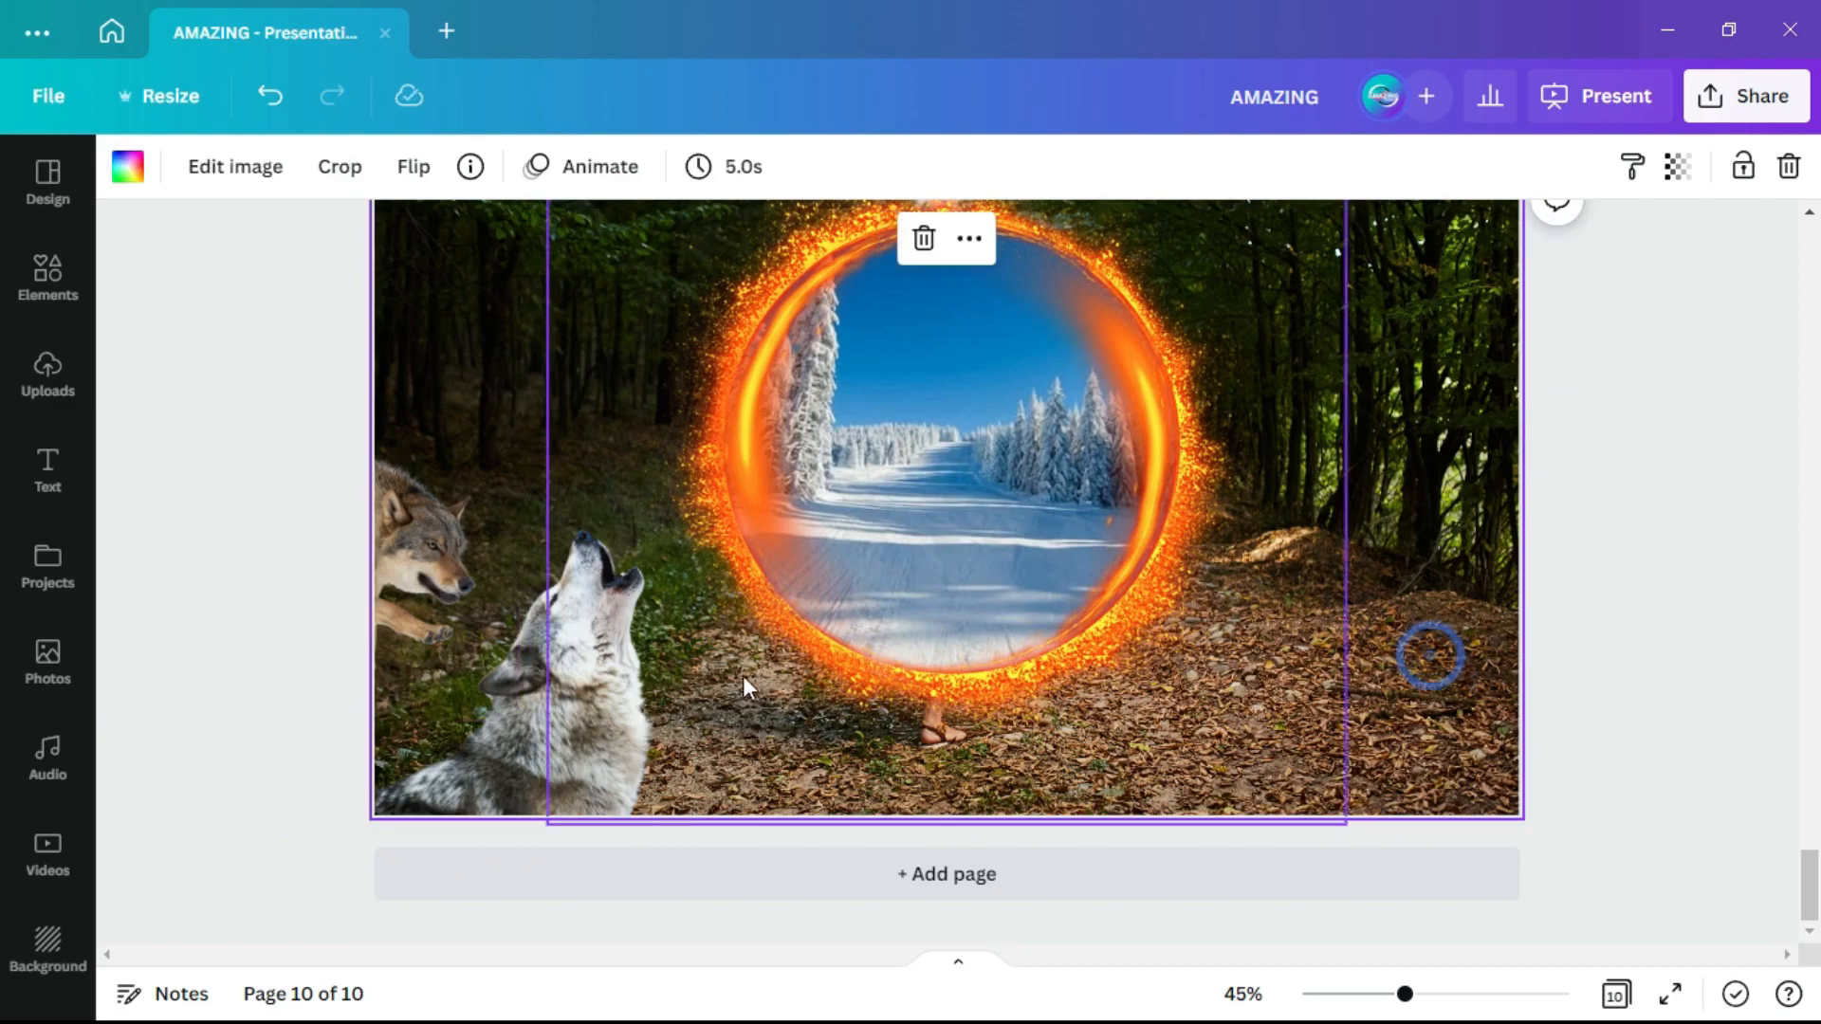
# - Apply the Dare filter to the howling wolf and raise the filter's intensity to the maximum
pyautogui.click(628, 721)
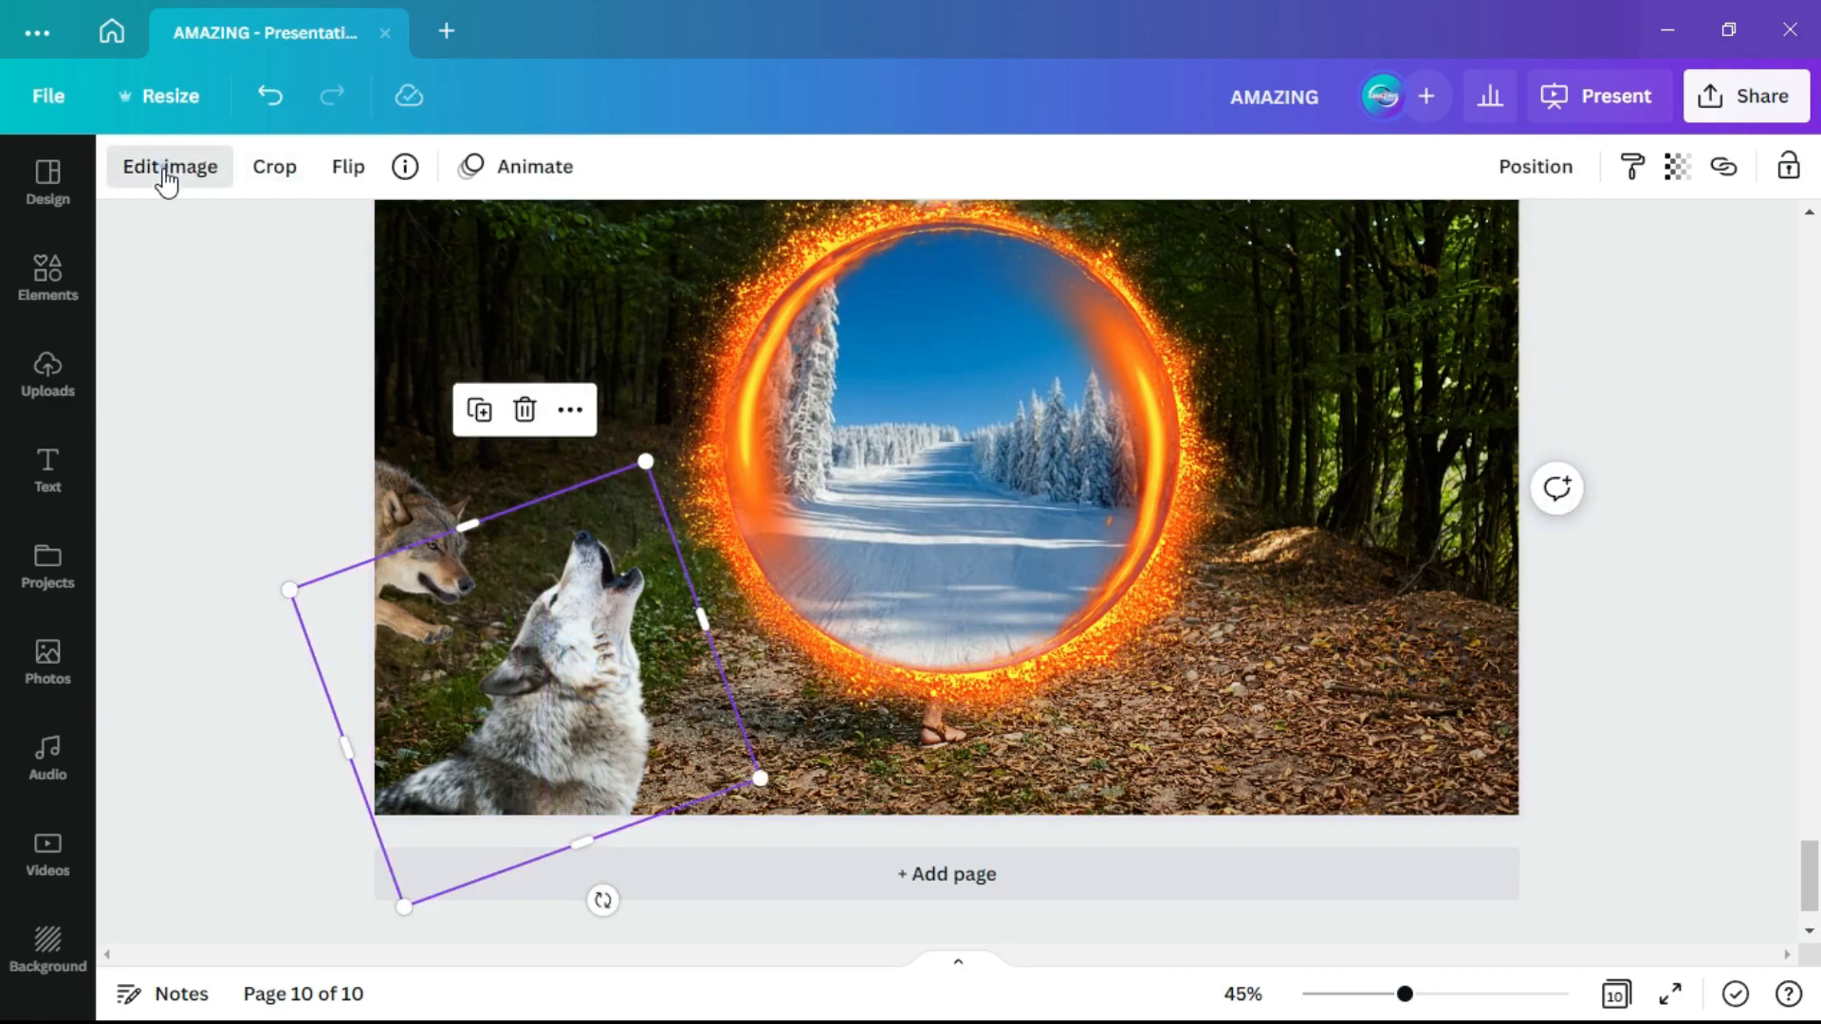
pyautogui.click(166, 176)
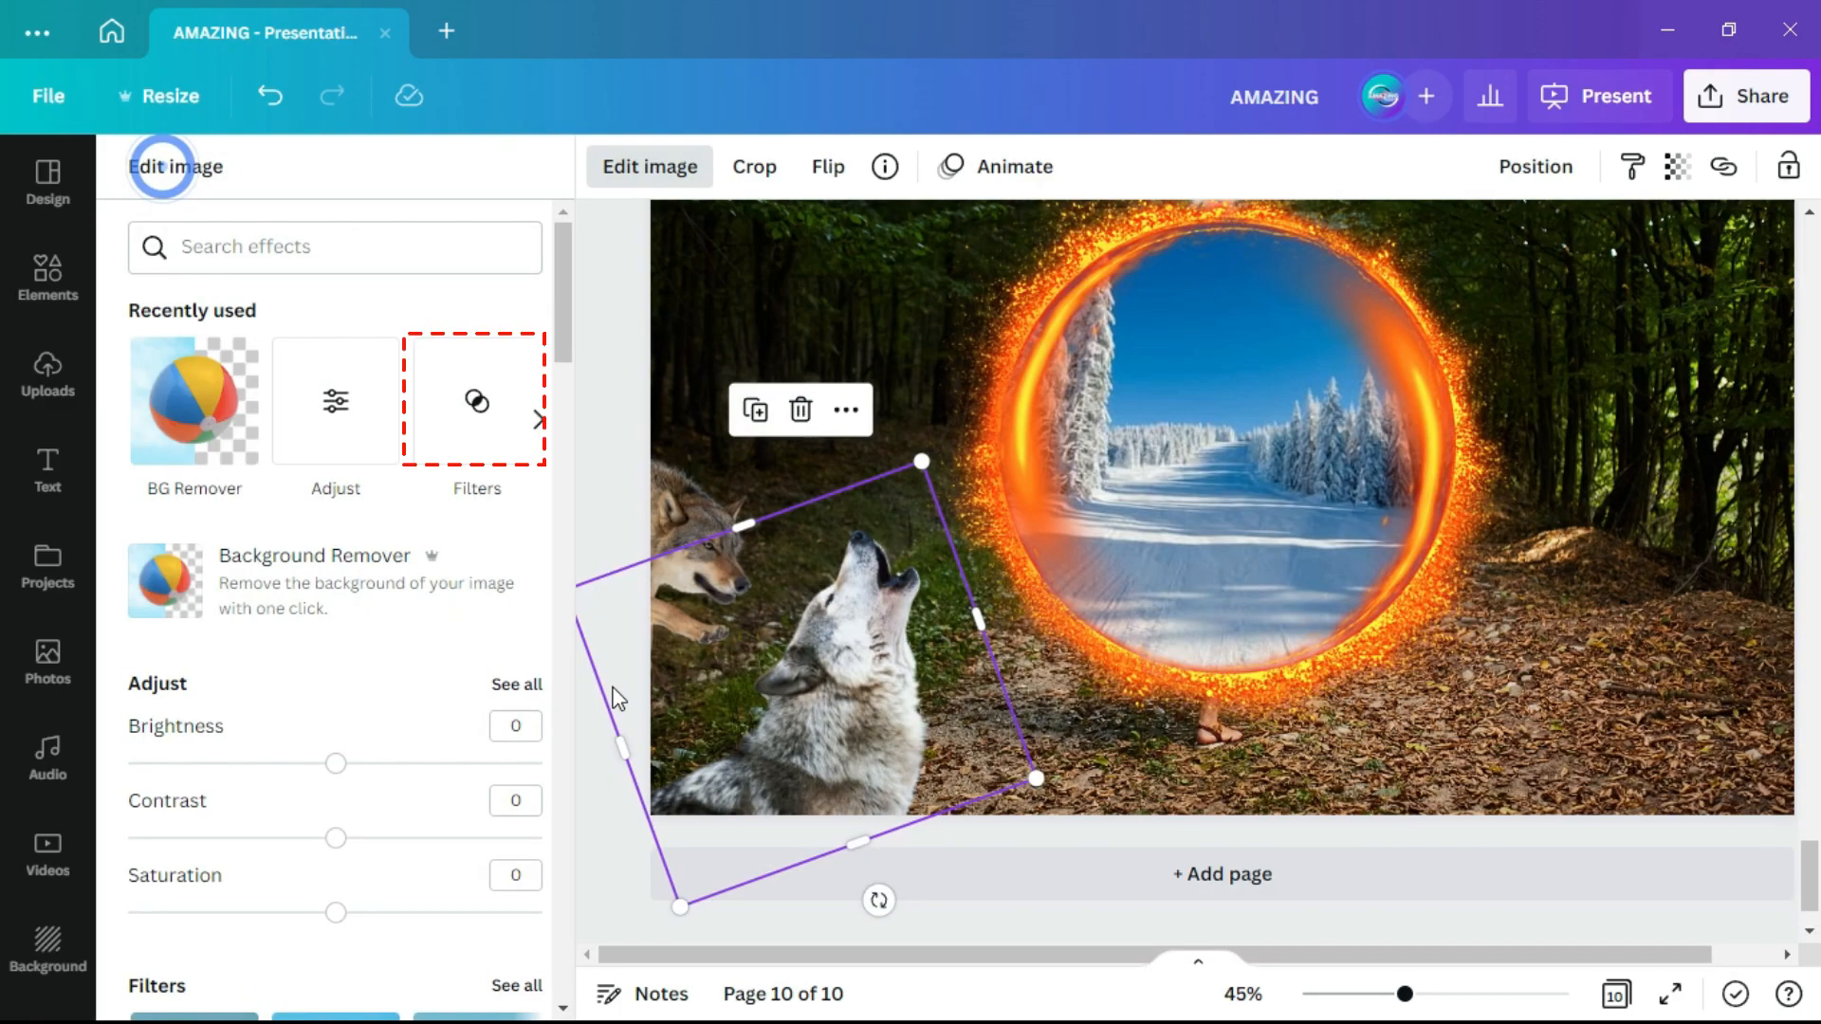
pyautogui.click(480, 403)
pyautogui.scroll(-5, 231, 606)
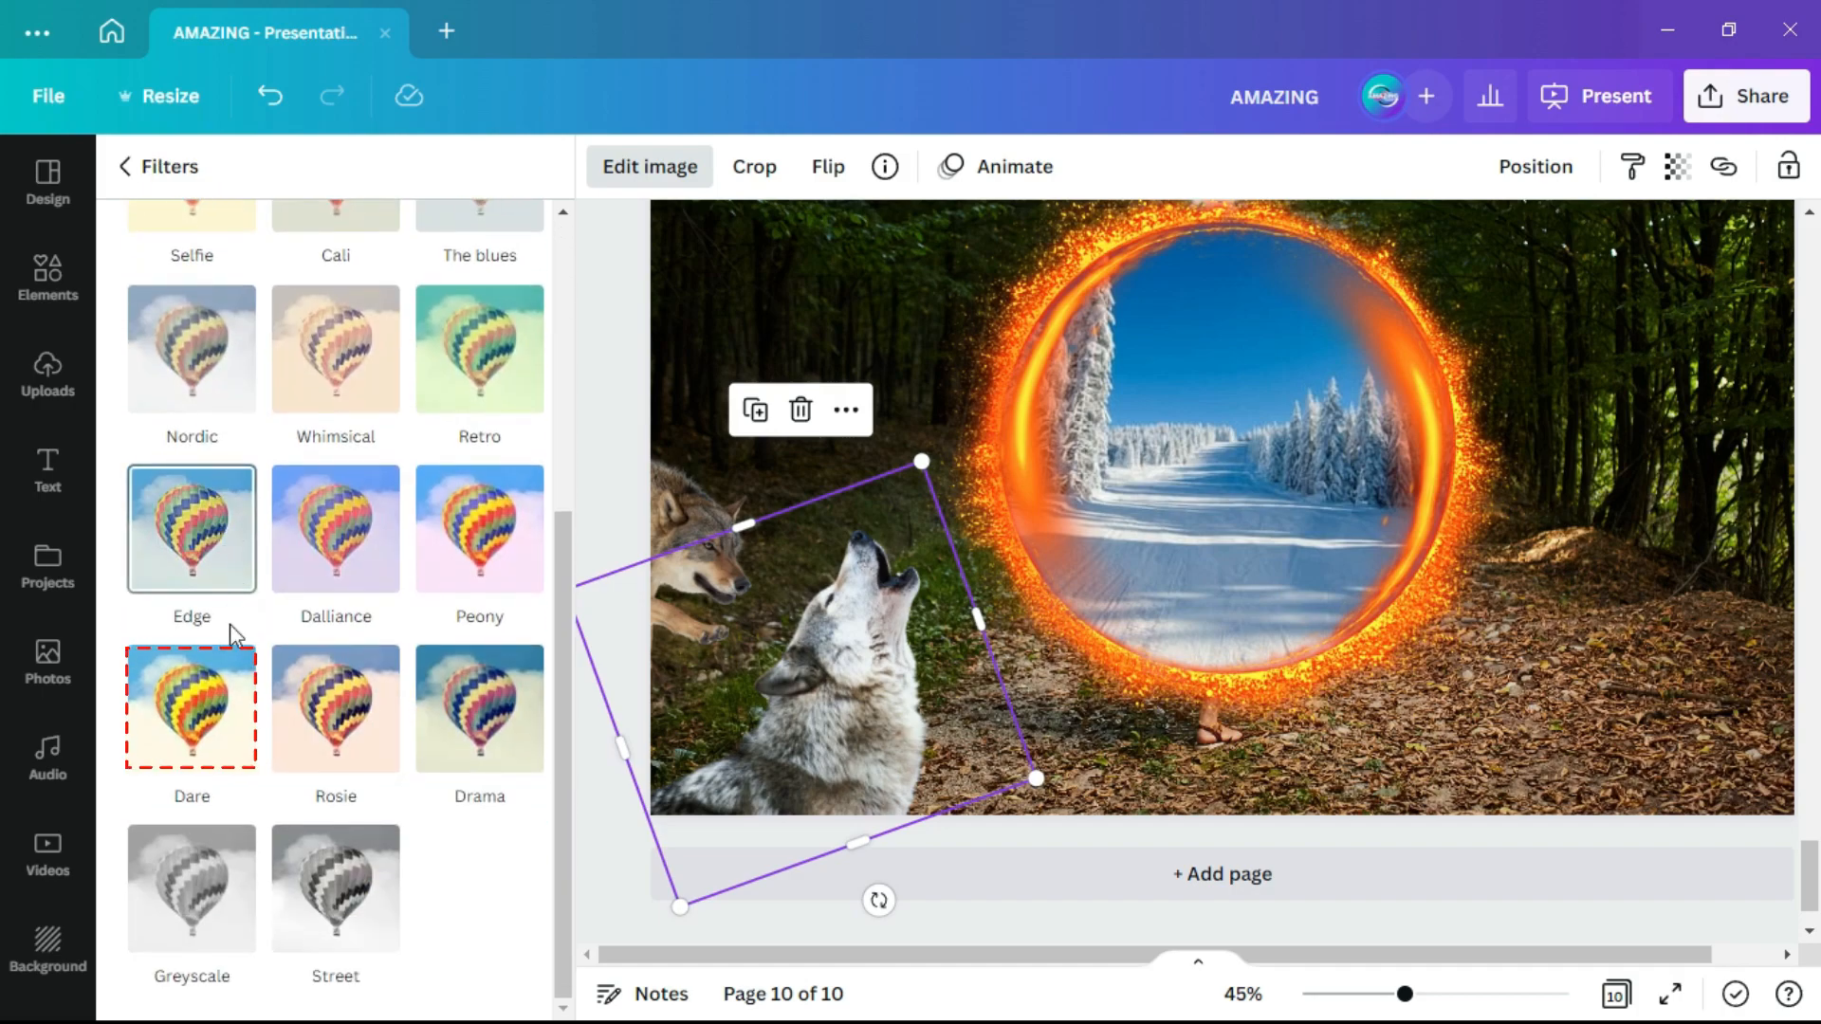
pyautogui.click(208, 718)
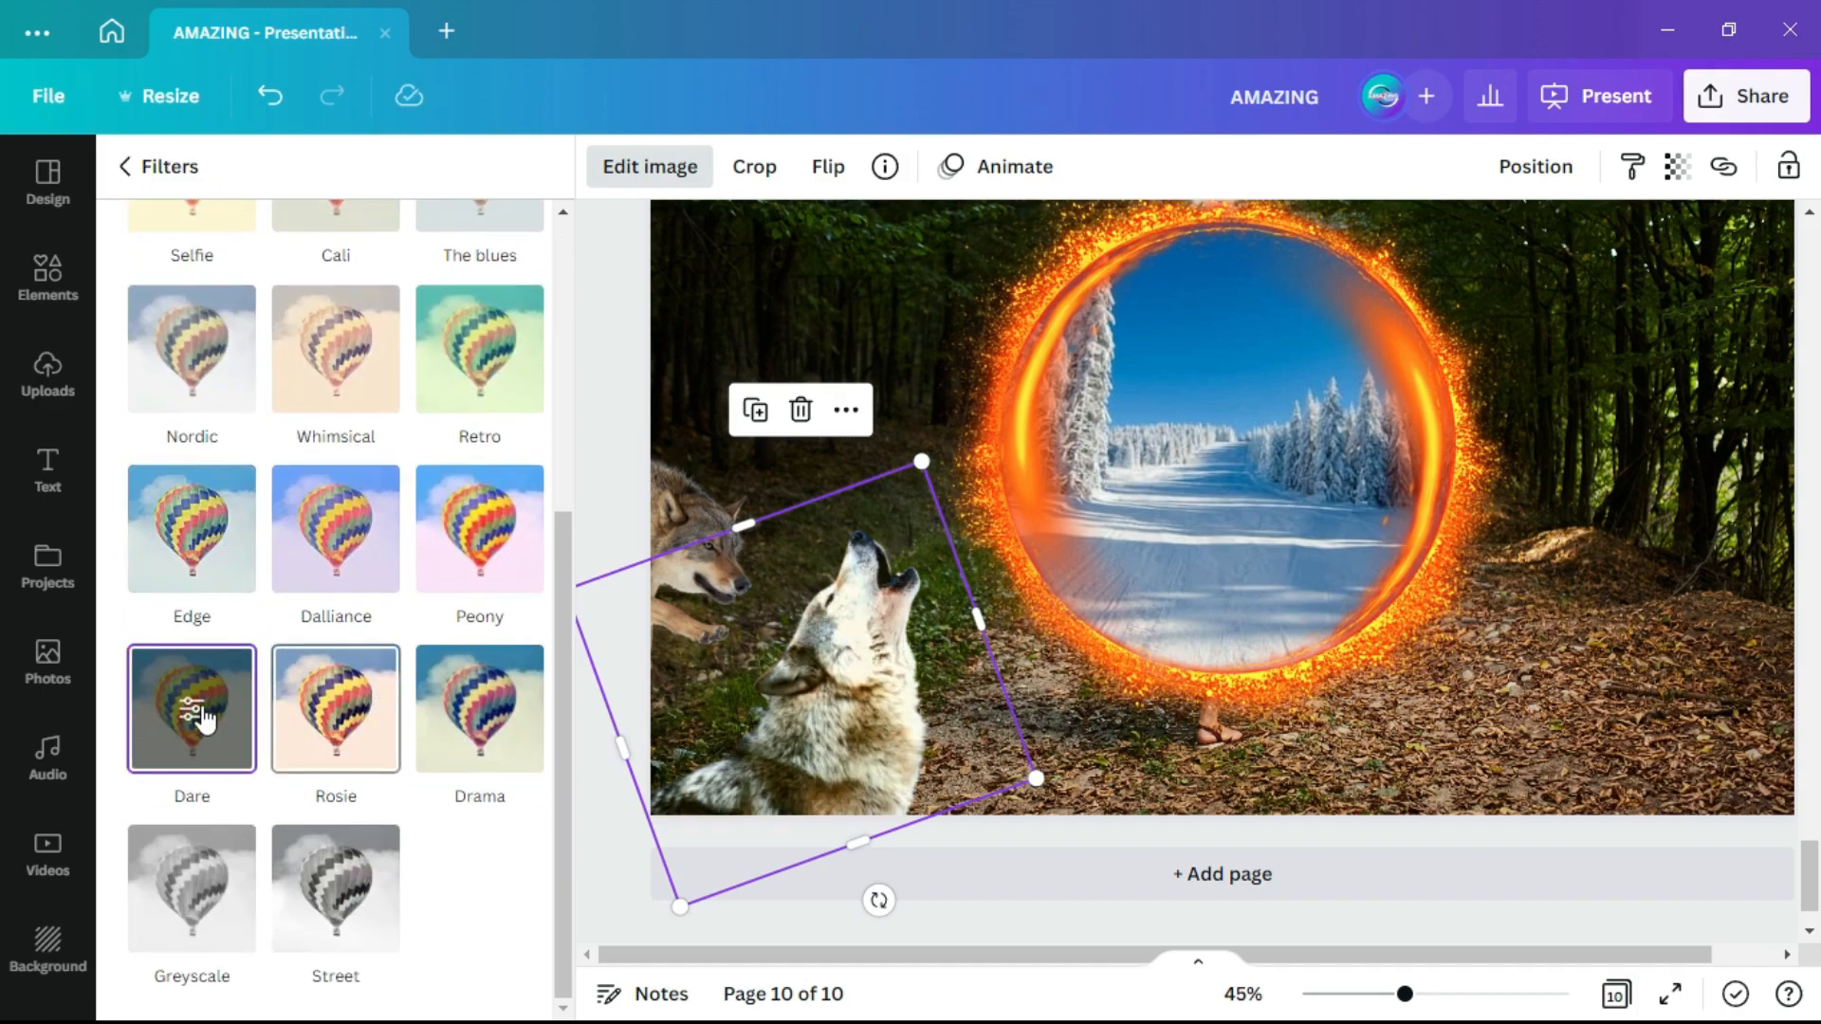
pyautogui.click(193, 711)
pyautogui.moveTo(333, 272); pyautogui.dragTo(569, 276)
pyautogui.click(1676, 638)
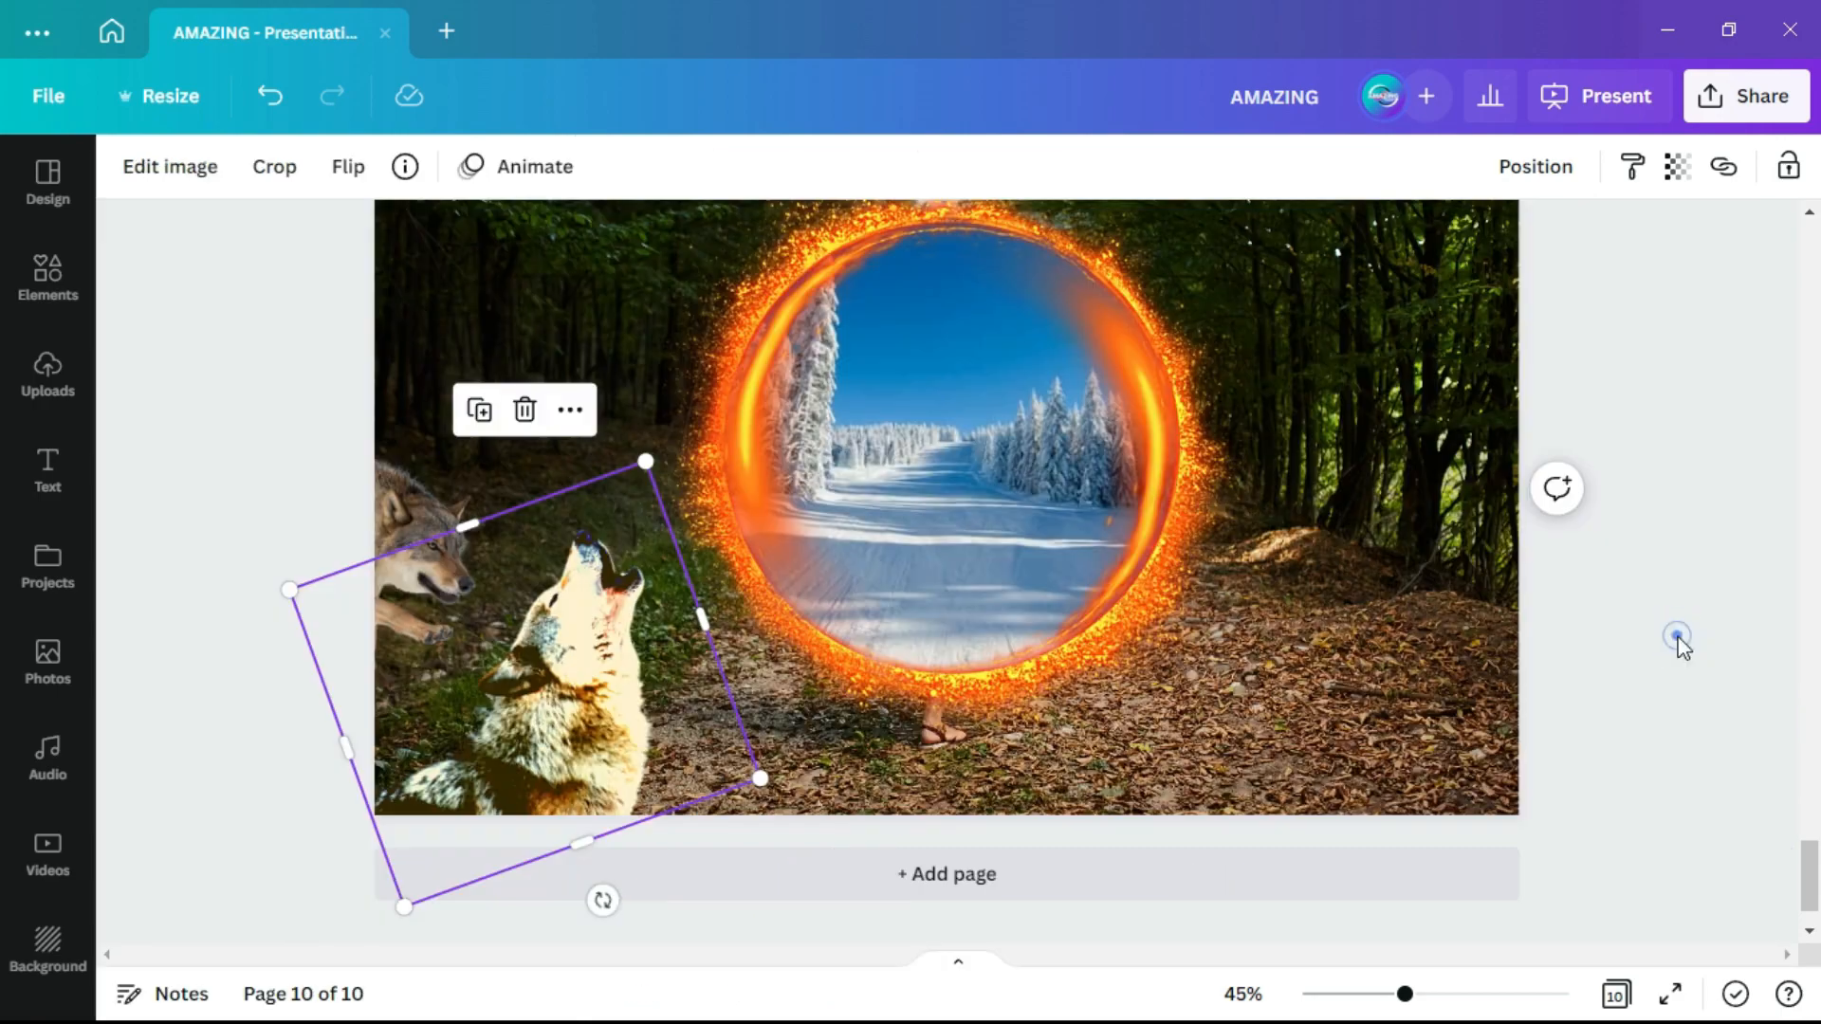
# - Apply the Dare filter at maximum intensity to the walking wolf at the page's left edge
pyautogui.click(425, 512)
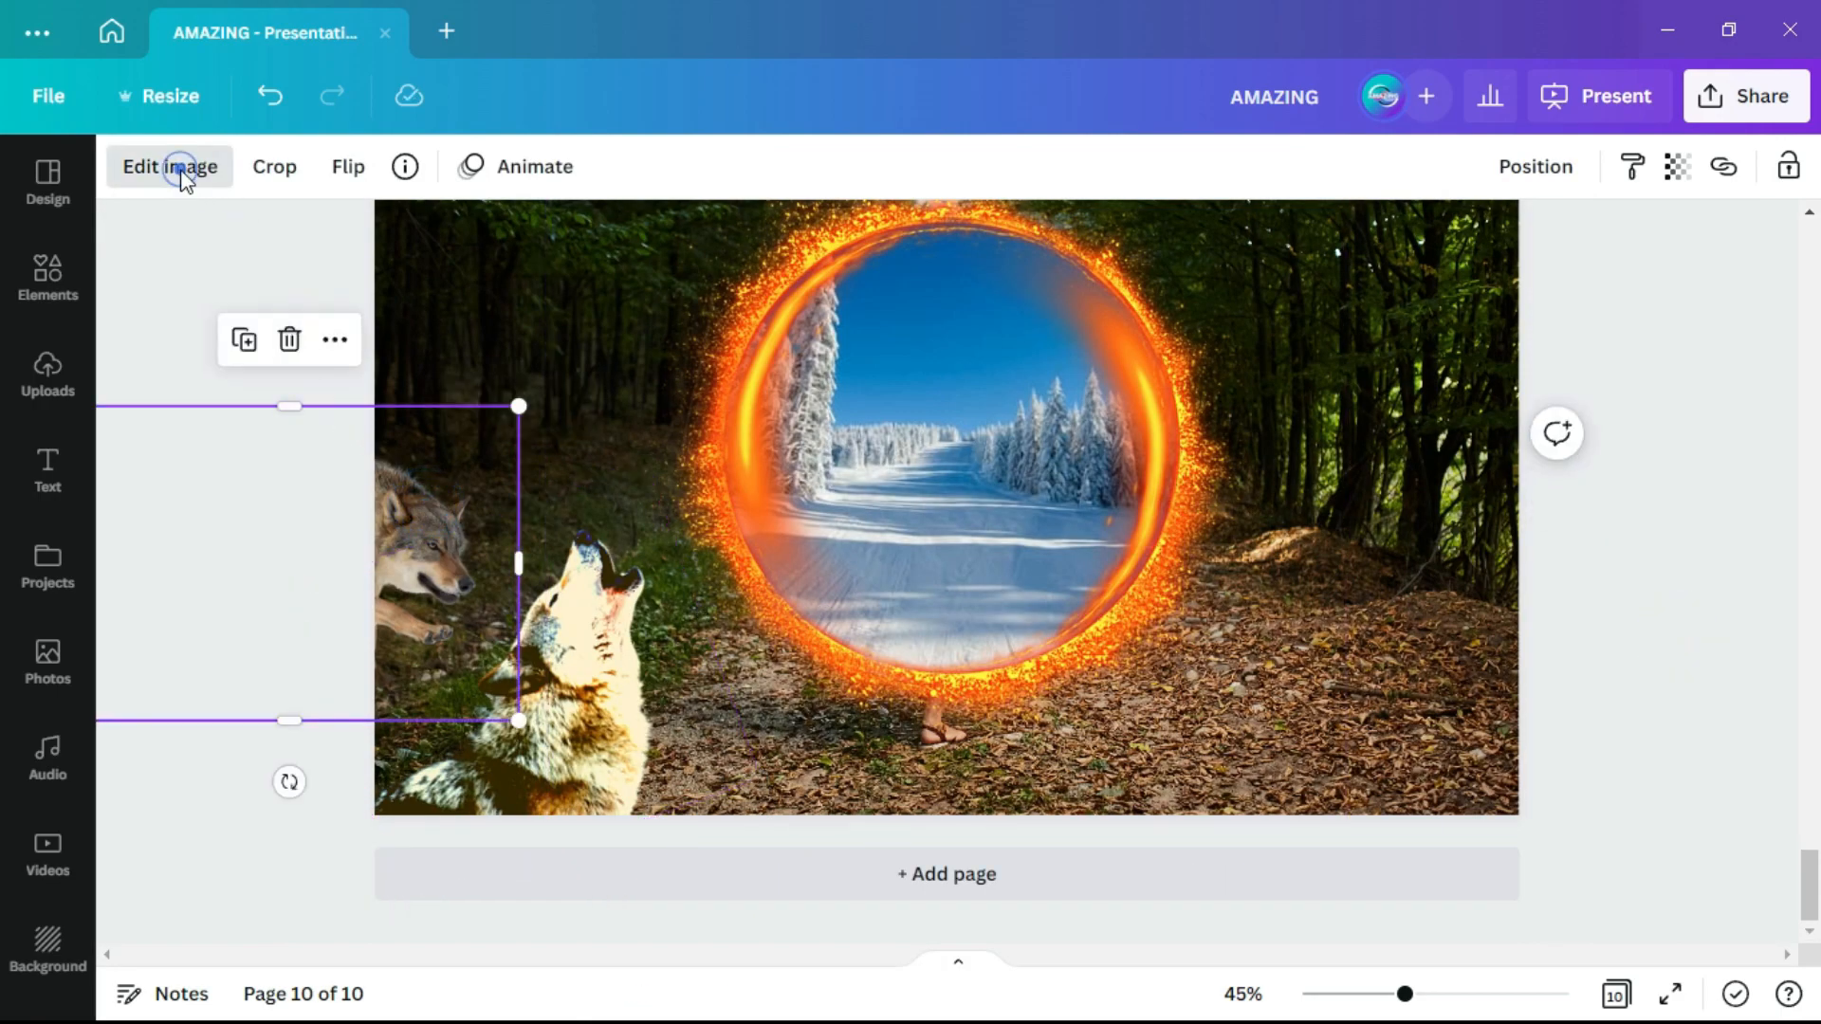
pyautogui.click(180, 169)
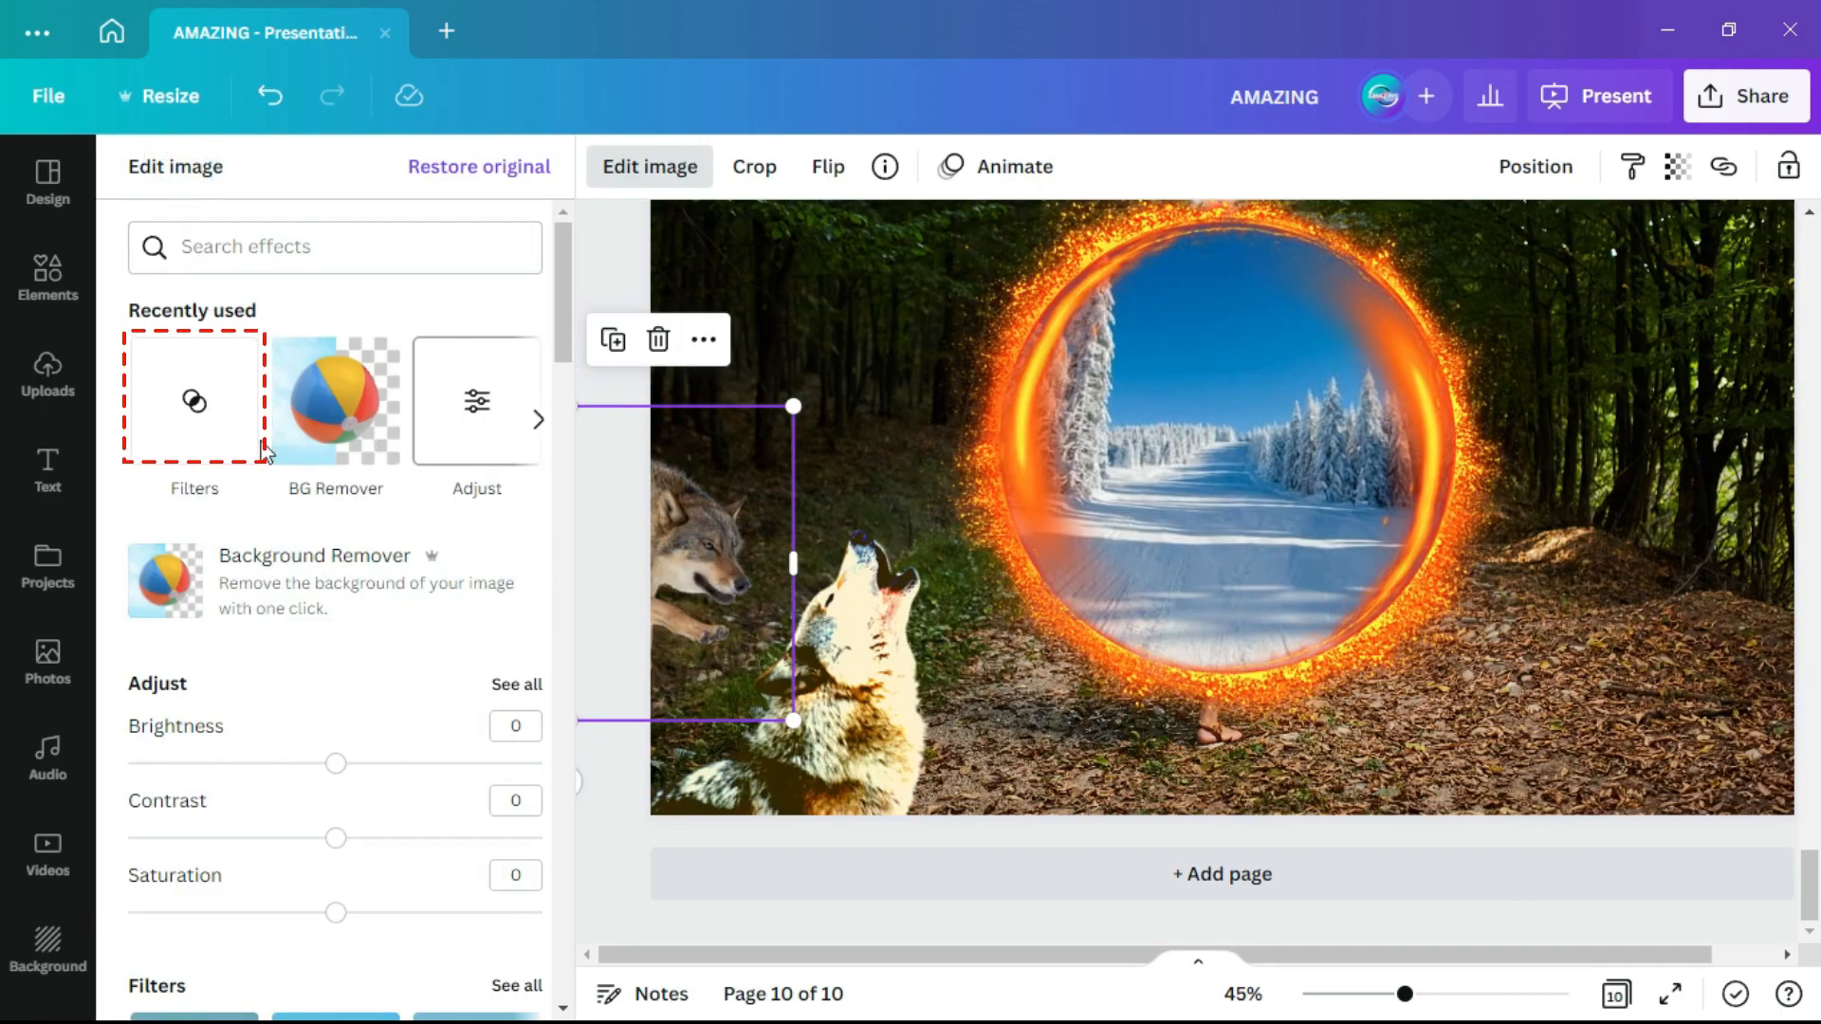
pyautogui.click(194, 408)
pyautogui.scroll(-5, 285, 512)
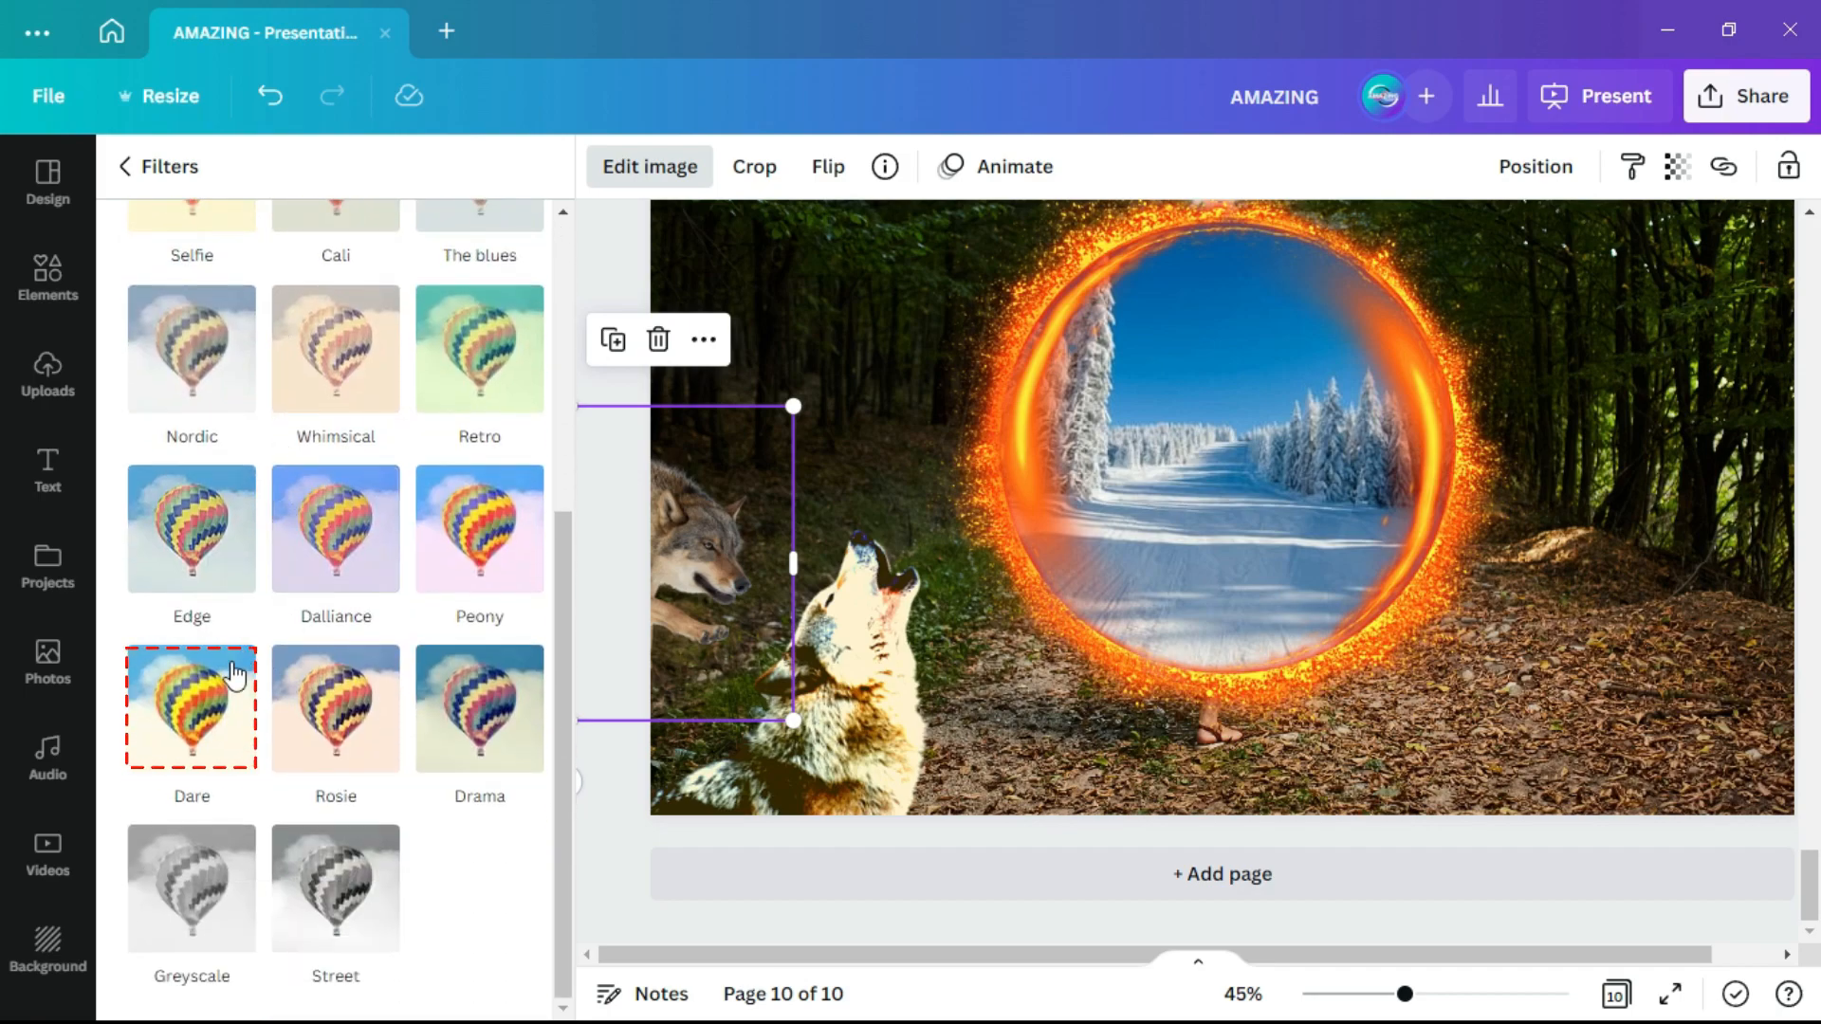
pyautogui.click(197, 725)
pyautogui.click(189, 707)
pyautogui.moveTo(334, 275); pyautogui.dragTo(550, 276)
pyautogui.click(1650, 677)
pyautogui.click(1419, 569)
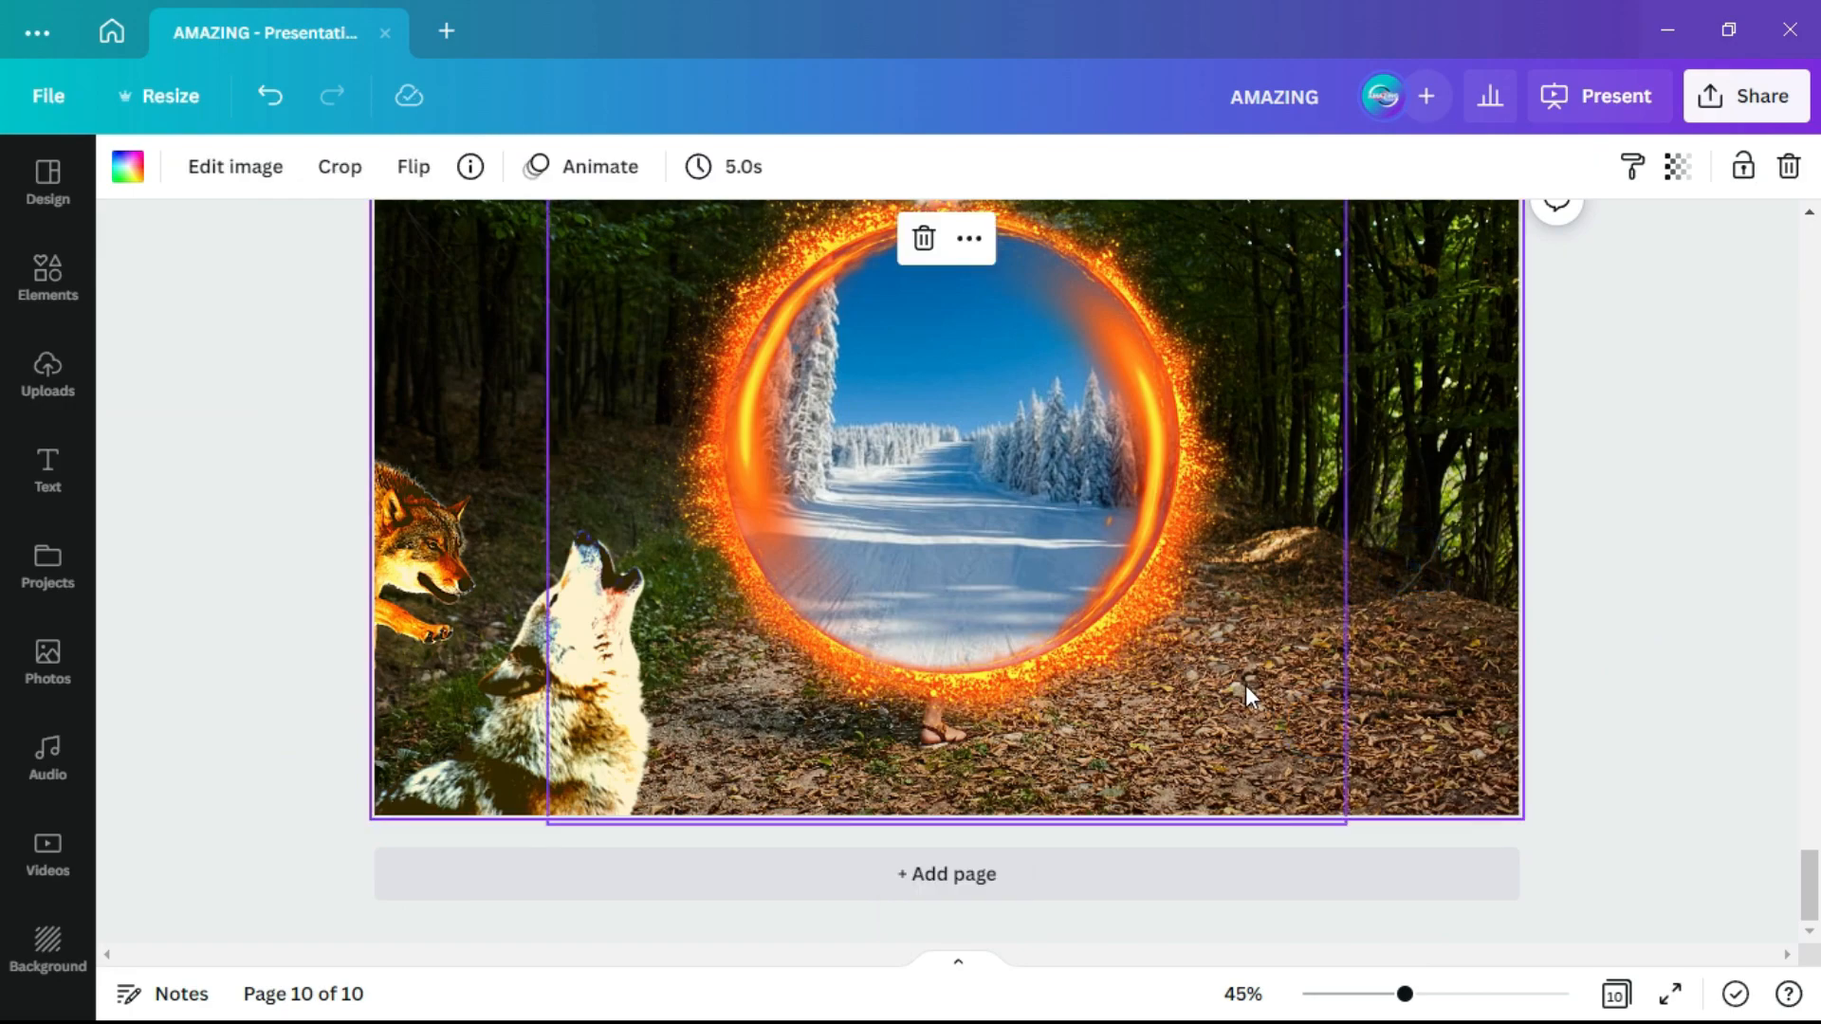
# - Add the soft oval gradient from the recently used elements and recolour it with the document's orange
pyautogui.scroll(1, 1309, 689)
pyautogui.scroll(1, 1386, 694)
pyautogui.scroll(-1, 1451, 716)
pyautogui.scroll(1, 1458, 711)
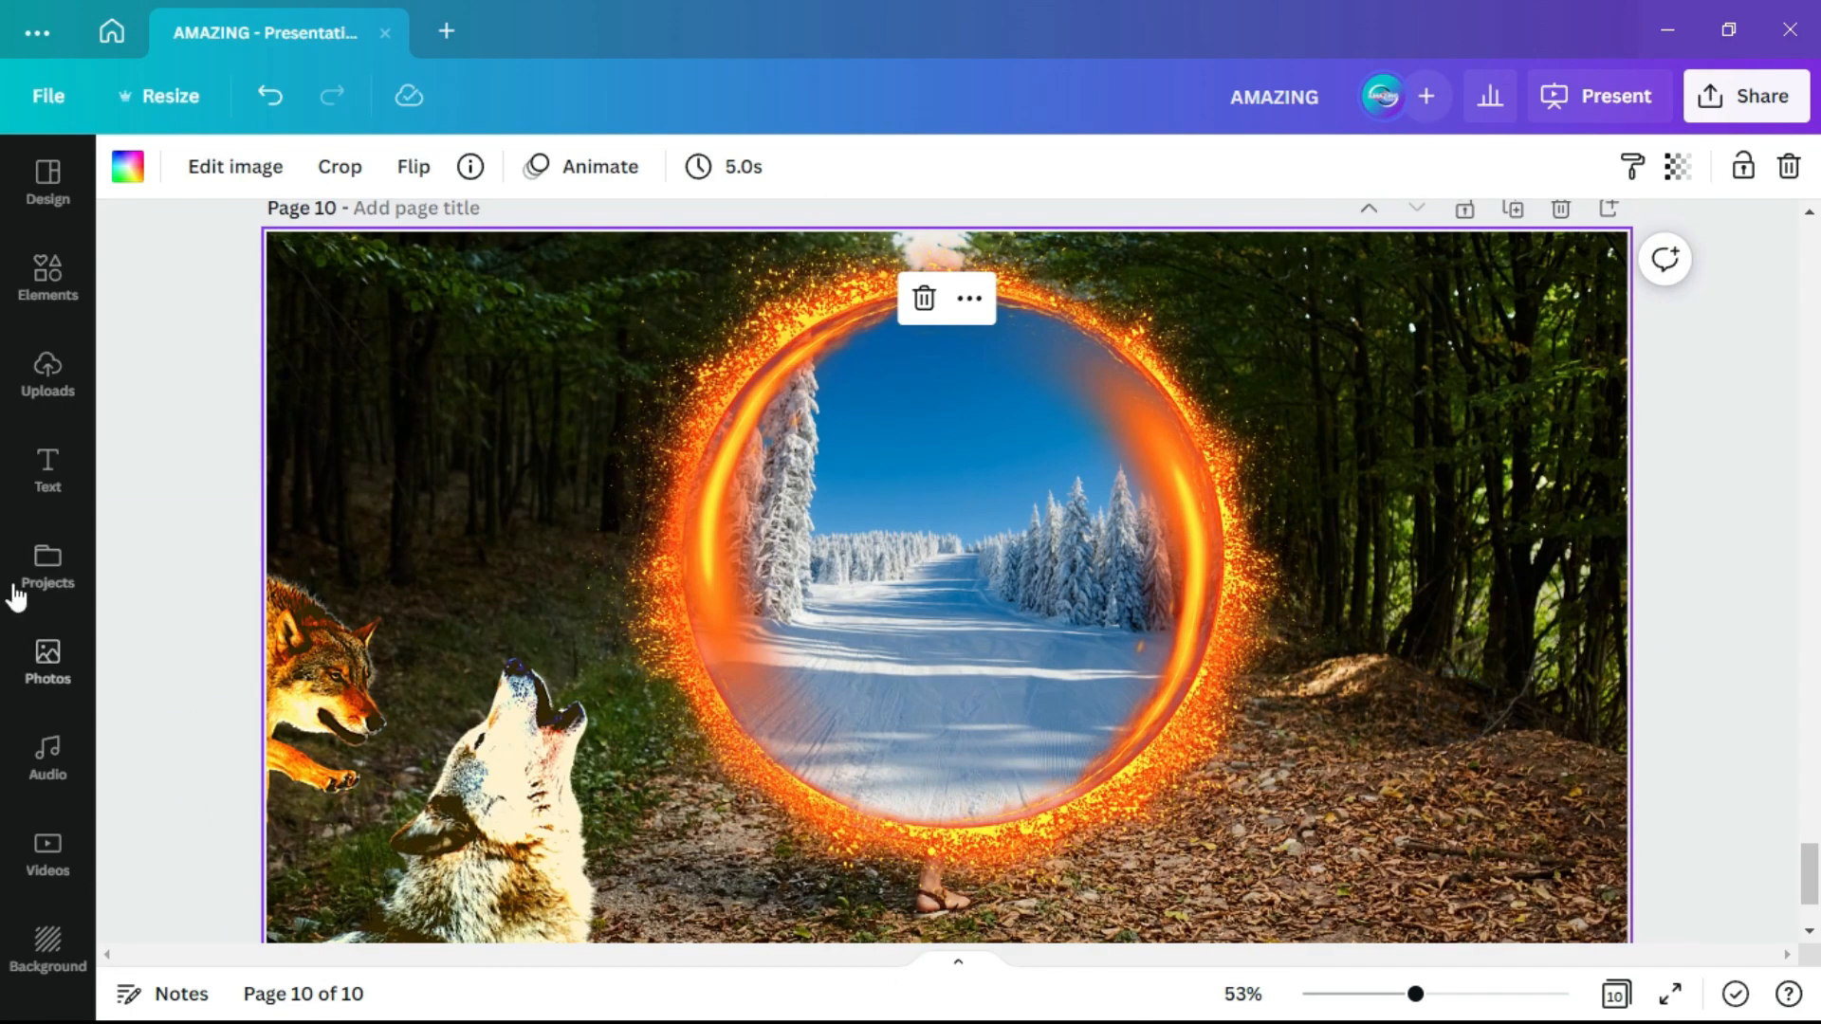
pyautogui.click(47, 275)
pyautogui.scroll(-5, 306, 650)
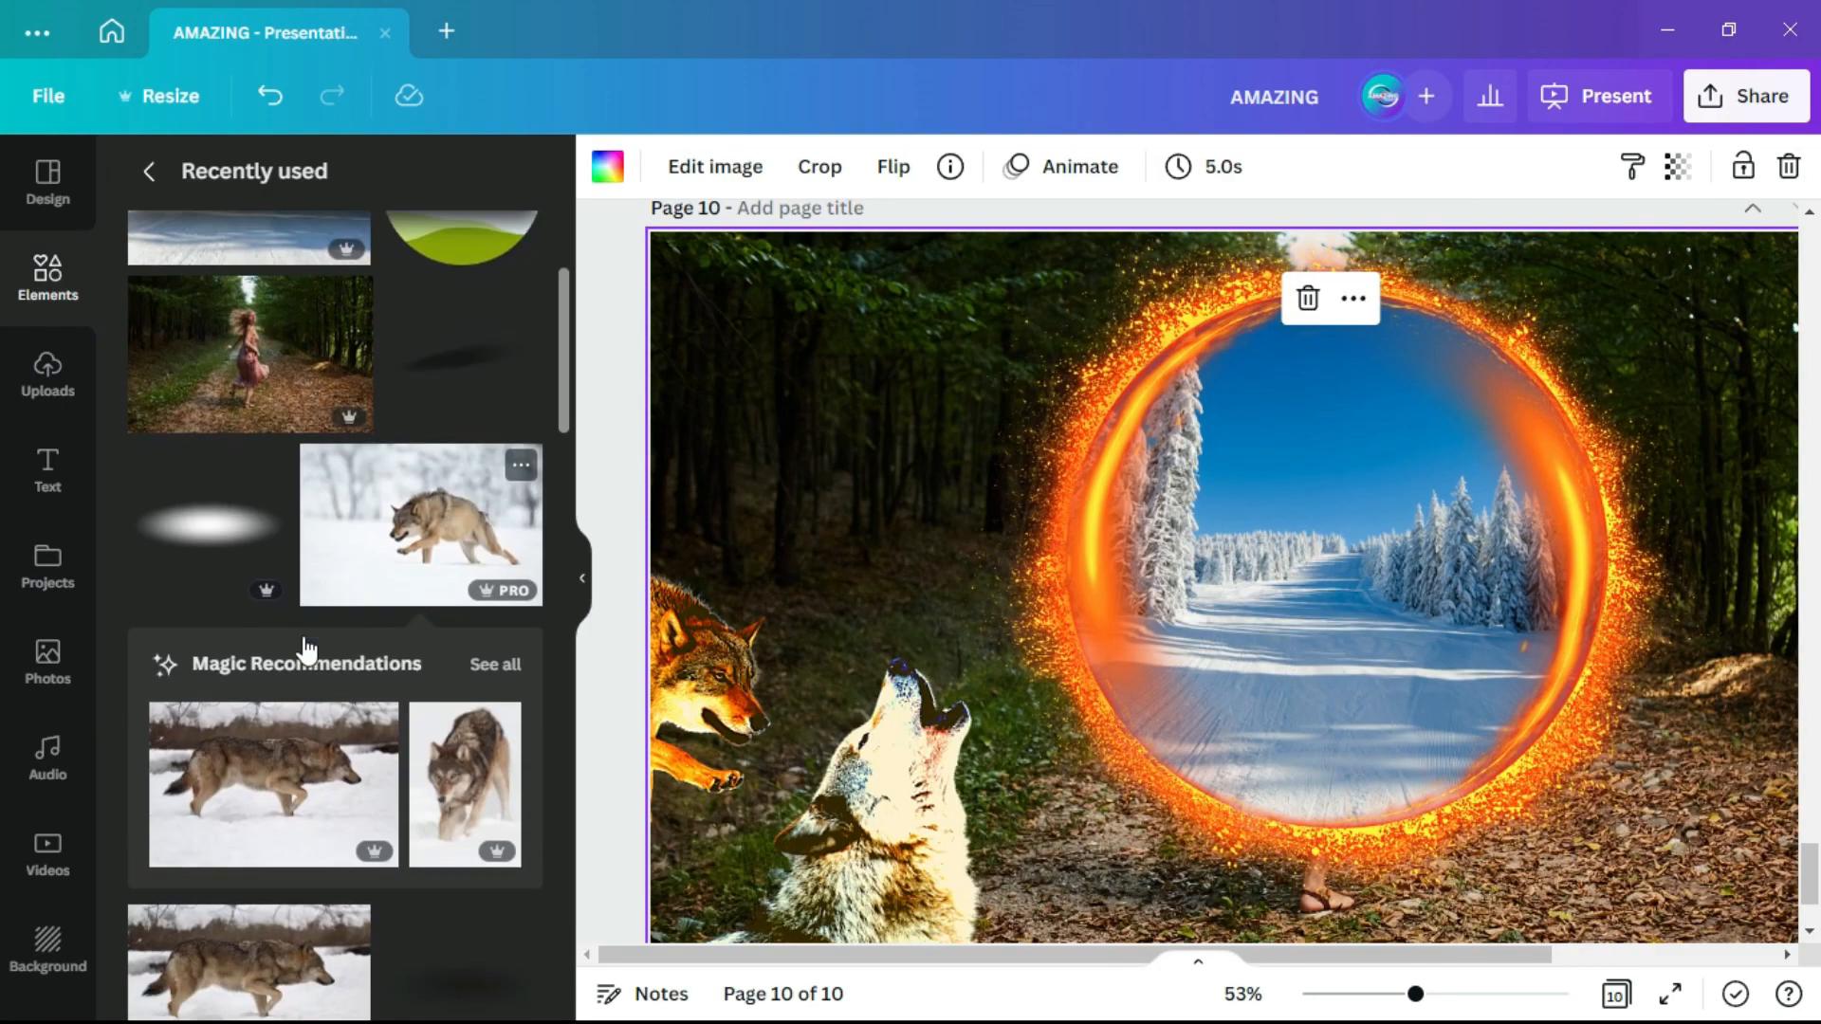
pyautogui.moveTo(206, 296); pyautogui.dragTo(1299, 635)
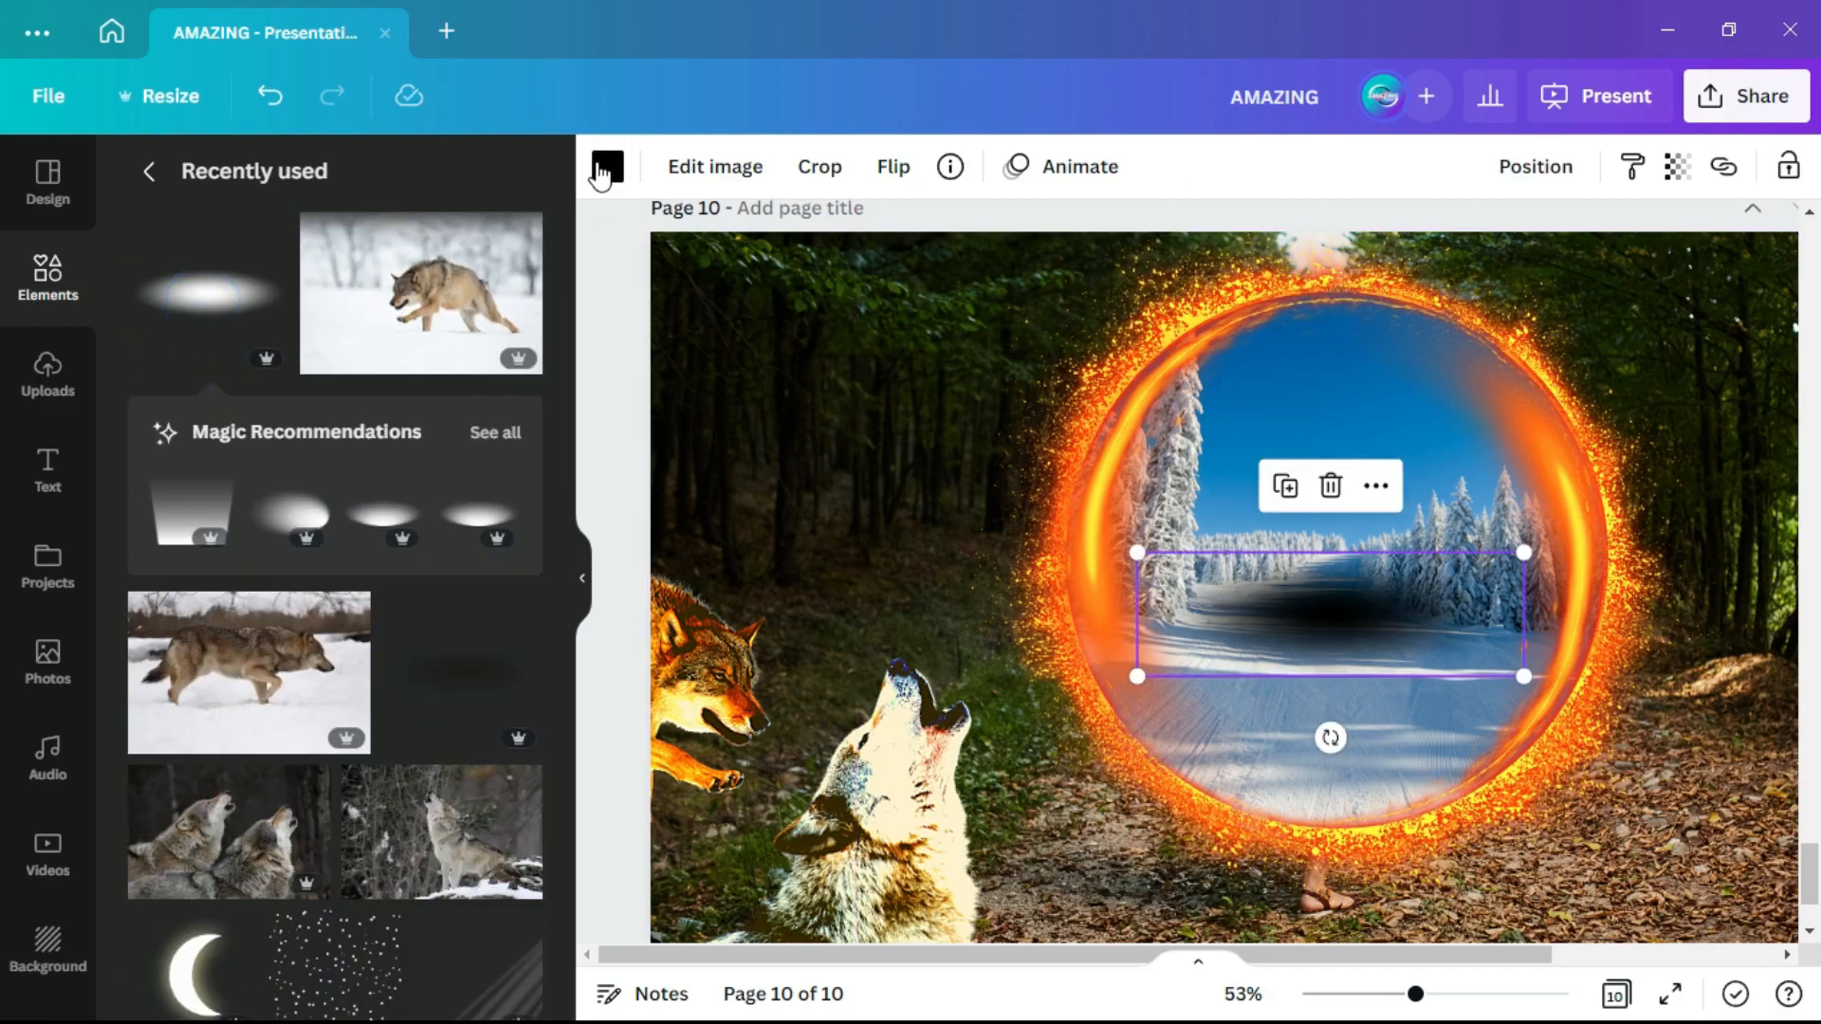
pyautogui.click(607, 166)
pyautogui.click(513, 305)
# - Place the orange glow on the ground beneath the portal, adjust its size, and set its transparency to 80
pyautogui.moveTo(1408, 650); pyautogui.dragTo(1391, 902)
pyautogui.moveTo(1511, 830); pyautogui.dragTo(1540, 821)
pyautogui.scroll(-1, 1441, 789)
pyautogui.moveTo(1443, 788); pyautogui.dragTo(1341, 784)
pyautogui.click(1675, 165)
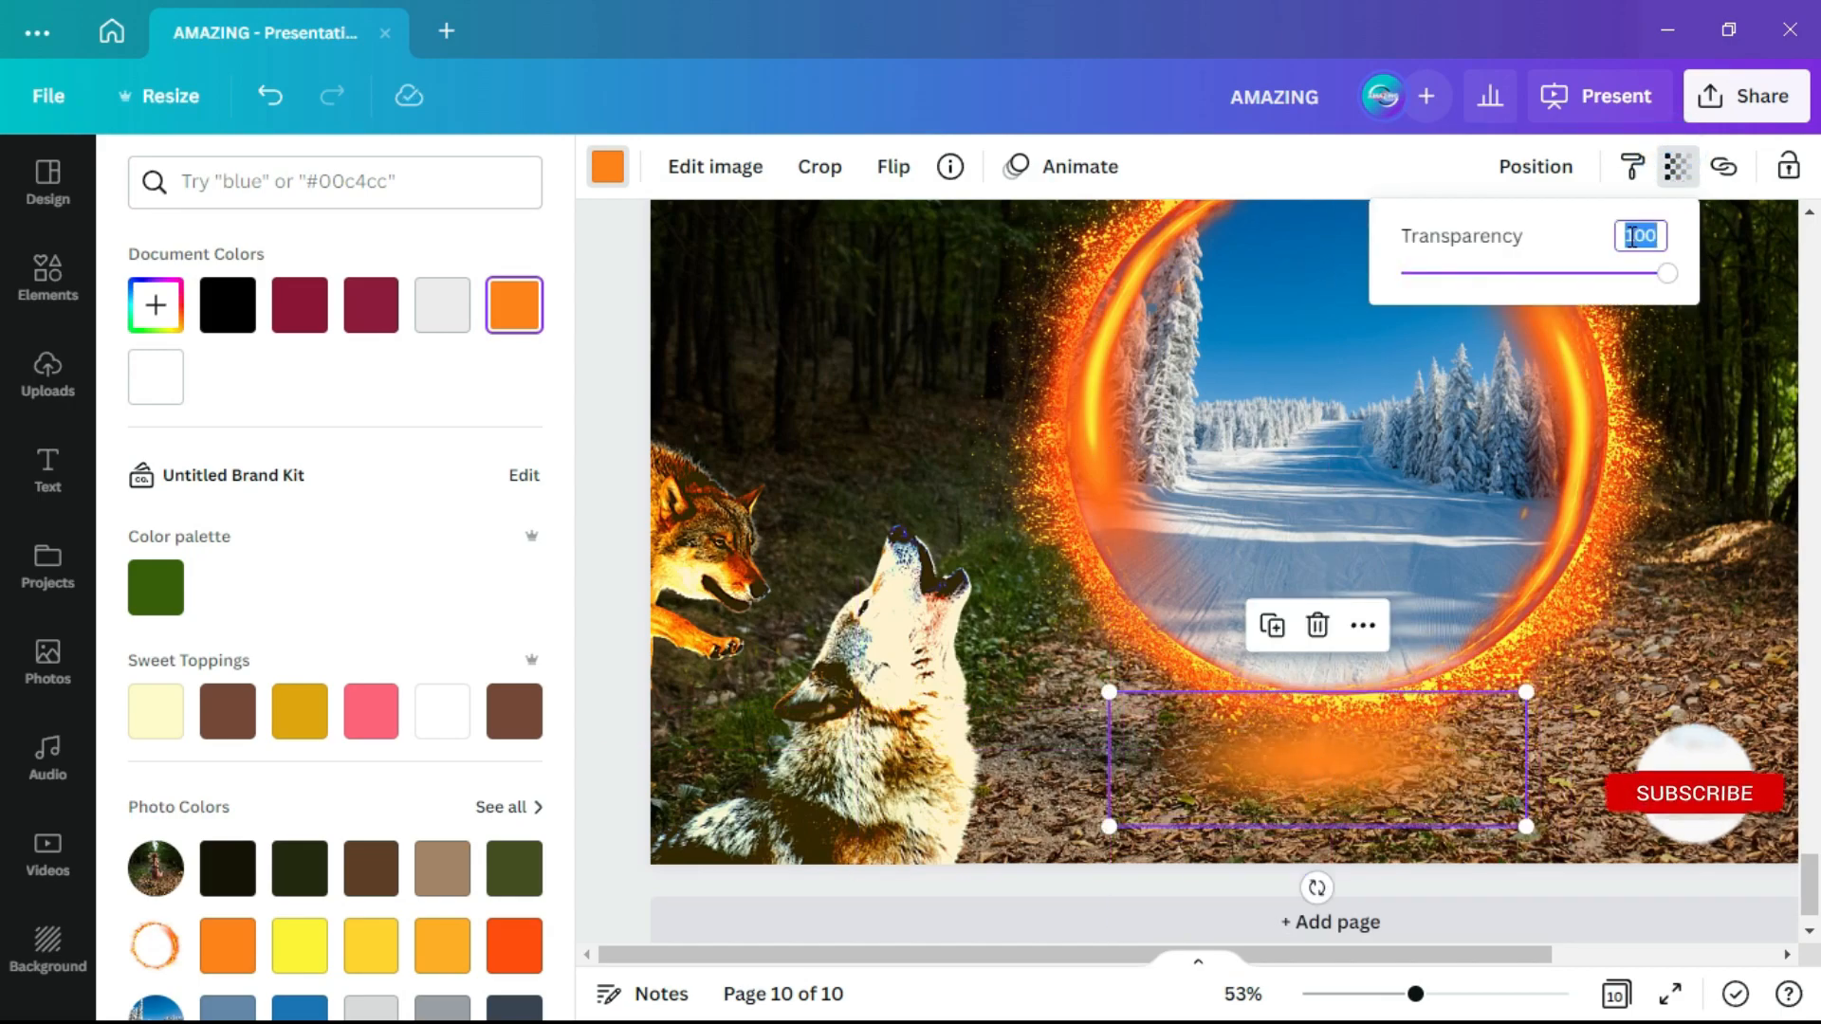
pyautogui.write('80')
pyautogui.press('Return')
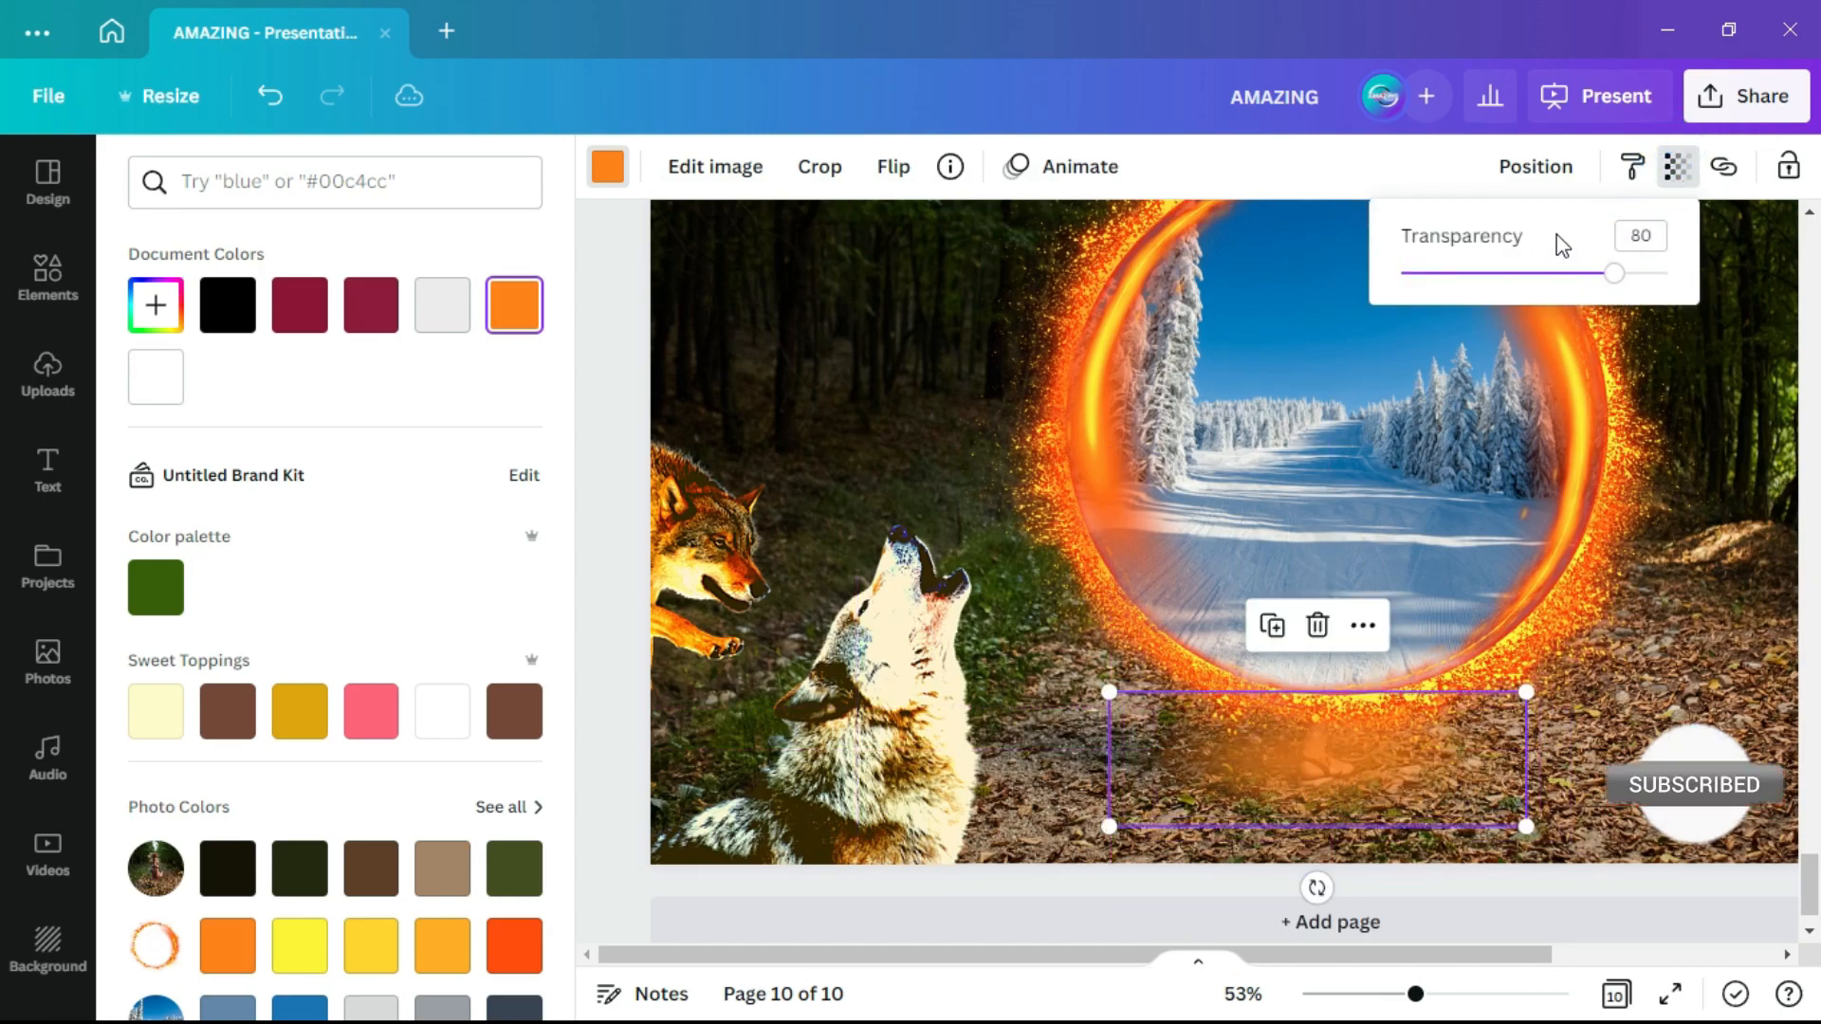
# - Duplicate the orange glow and enlarge the copy so it spreads widely across the ground beneath the portal
pyautogui.click(1271, 626)
pyautogui.moveTo(1114, 699); pyautogui.dragTo(853, 616)
pyautogui.moveTo(1537, 619); pyautogui.dragTo(1815, 531)
pyautogui.moveTo(1404, 754); pyautogui.dragTo(1406, 821)
pyautogui.click(607, 569)
pyautogui.click(607, 569)
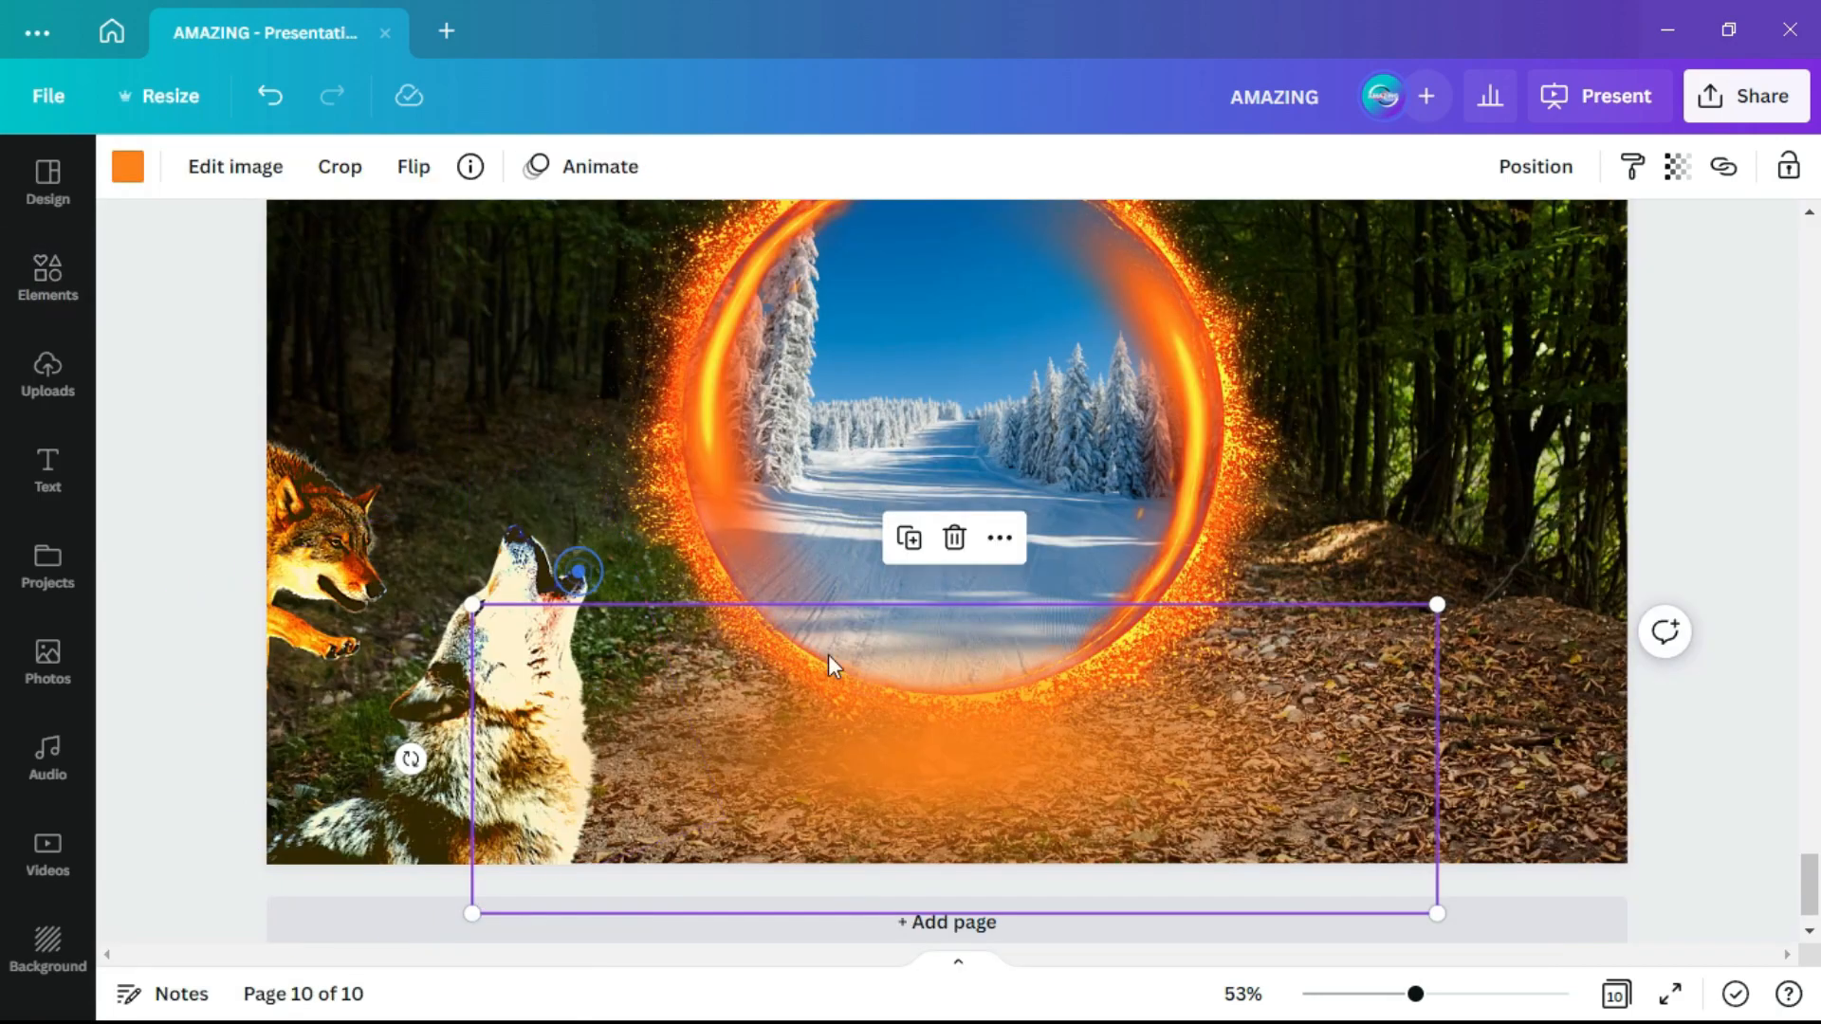
pyautogui.moveTo(981, 787)
pyautogui.mouseDown()
pyautogui.moveTo(1015, 793)
pyautogui.moveTo(973, 792)
pyautogui.mouseUp()
pyautogui.moveTo(1423, 601); pyautogui.dragTo(1457, 596)
# - Move the large glow up off the ground and send the small glow behind the portal
pyautogui.moveTo(981, 787); pyautogui.dragTo(1051, 544)
pyautogui.click(942, 780)
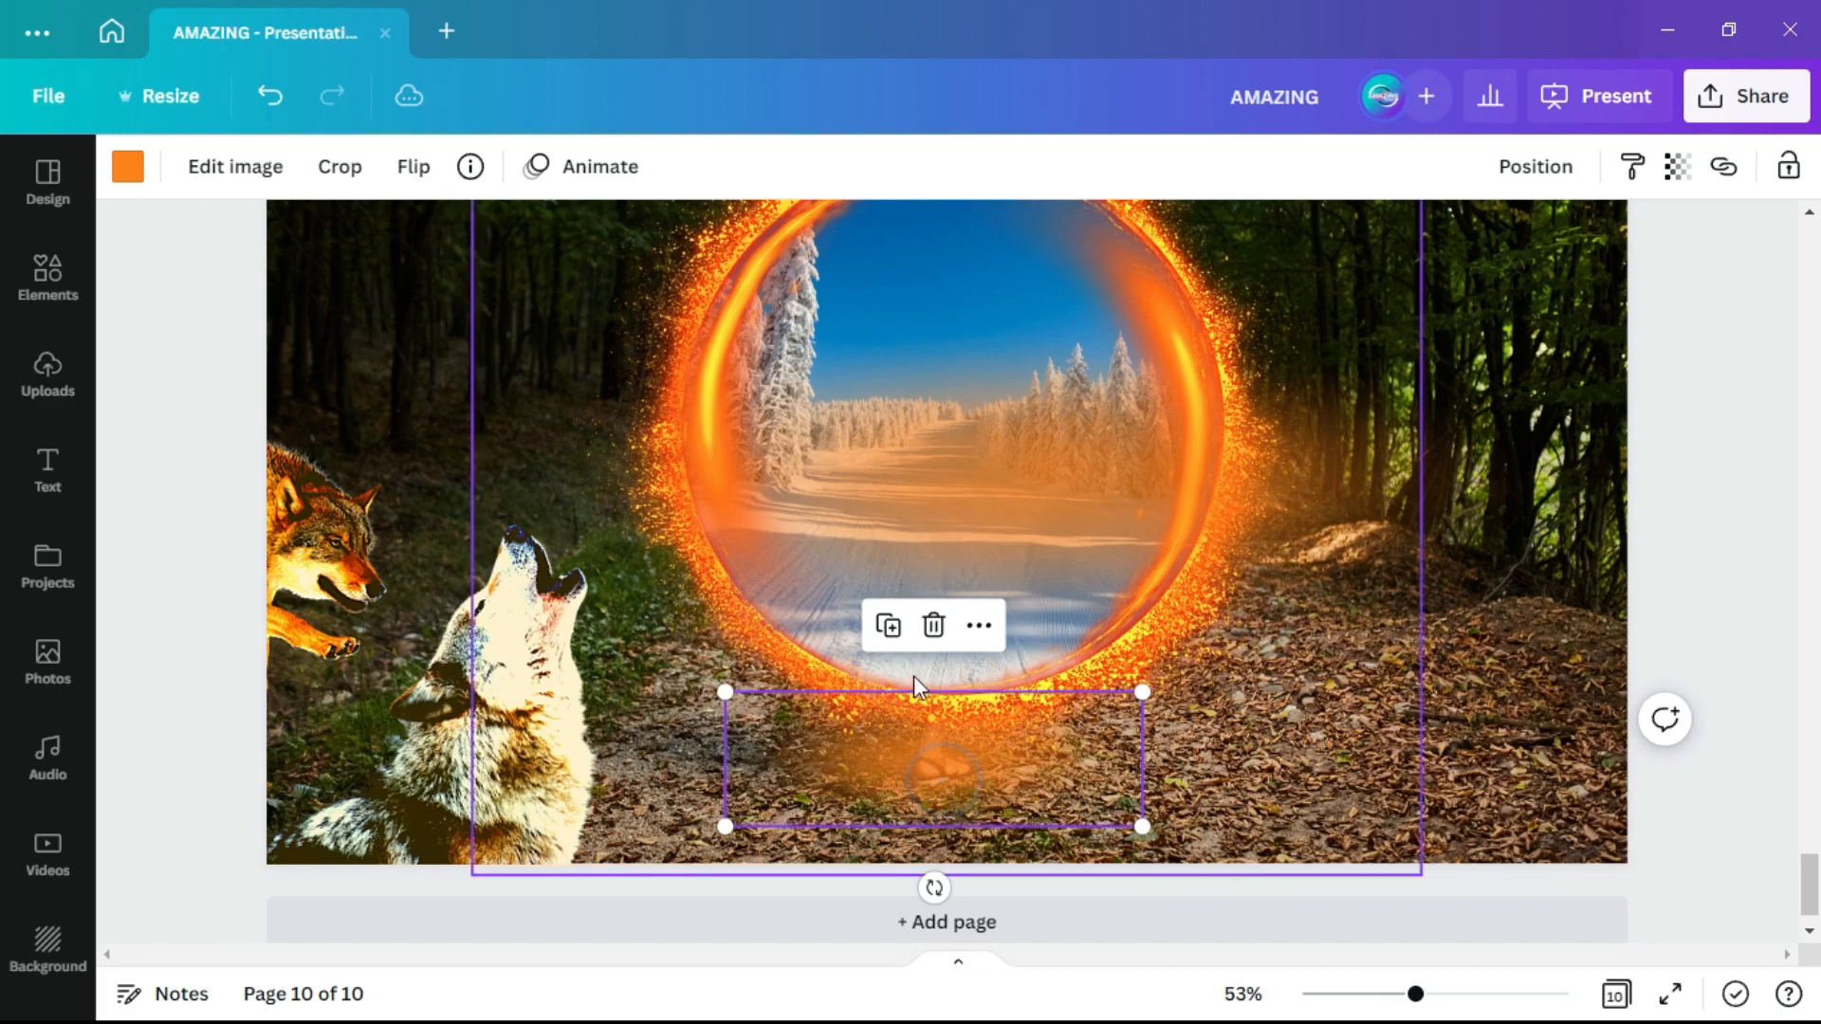
pyautogui.click(979, 625)
pyautogui.click(1098, 543)
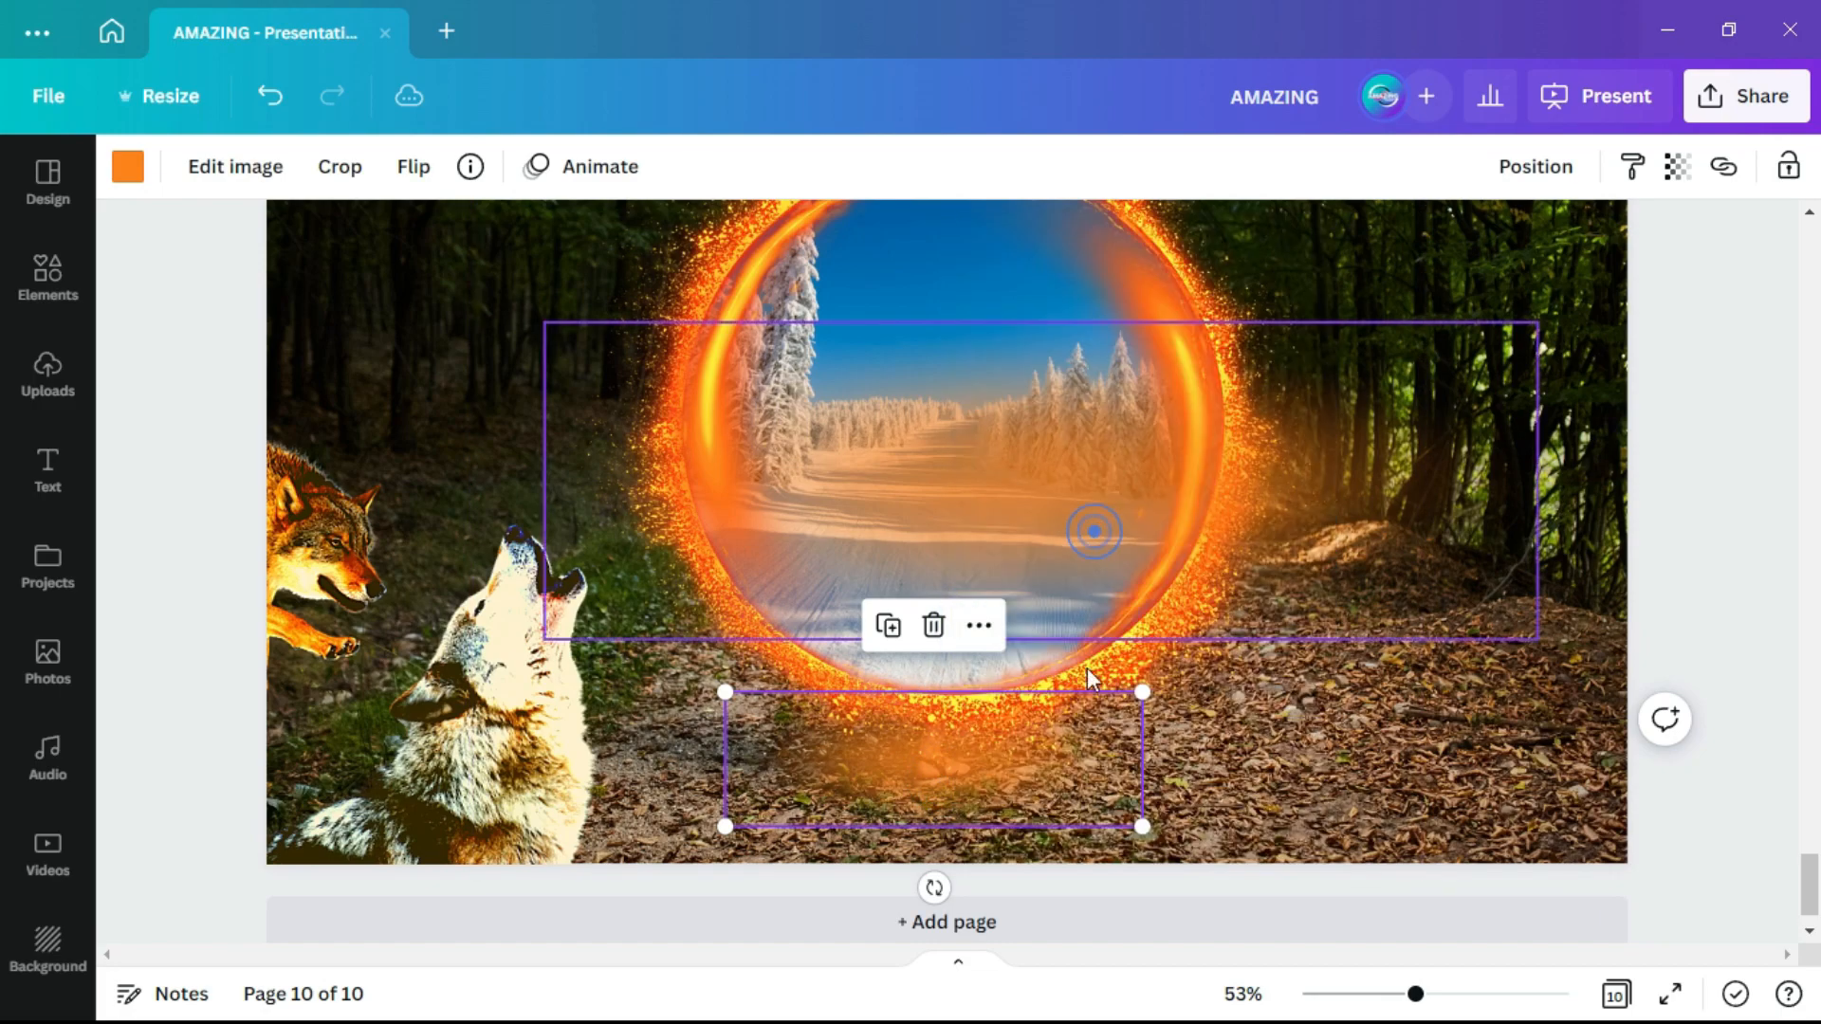
pyautogui.click(1014, 796)
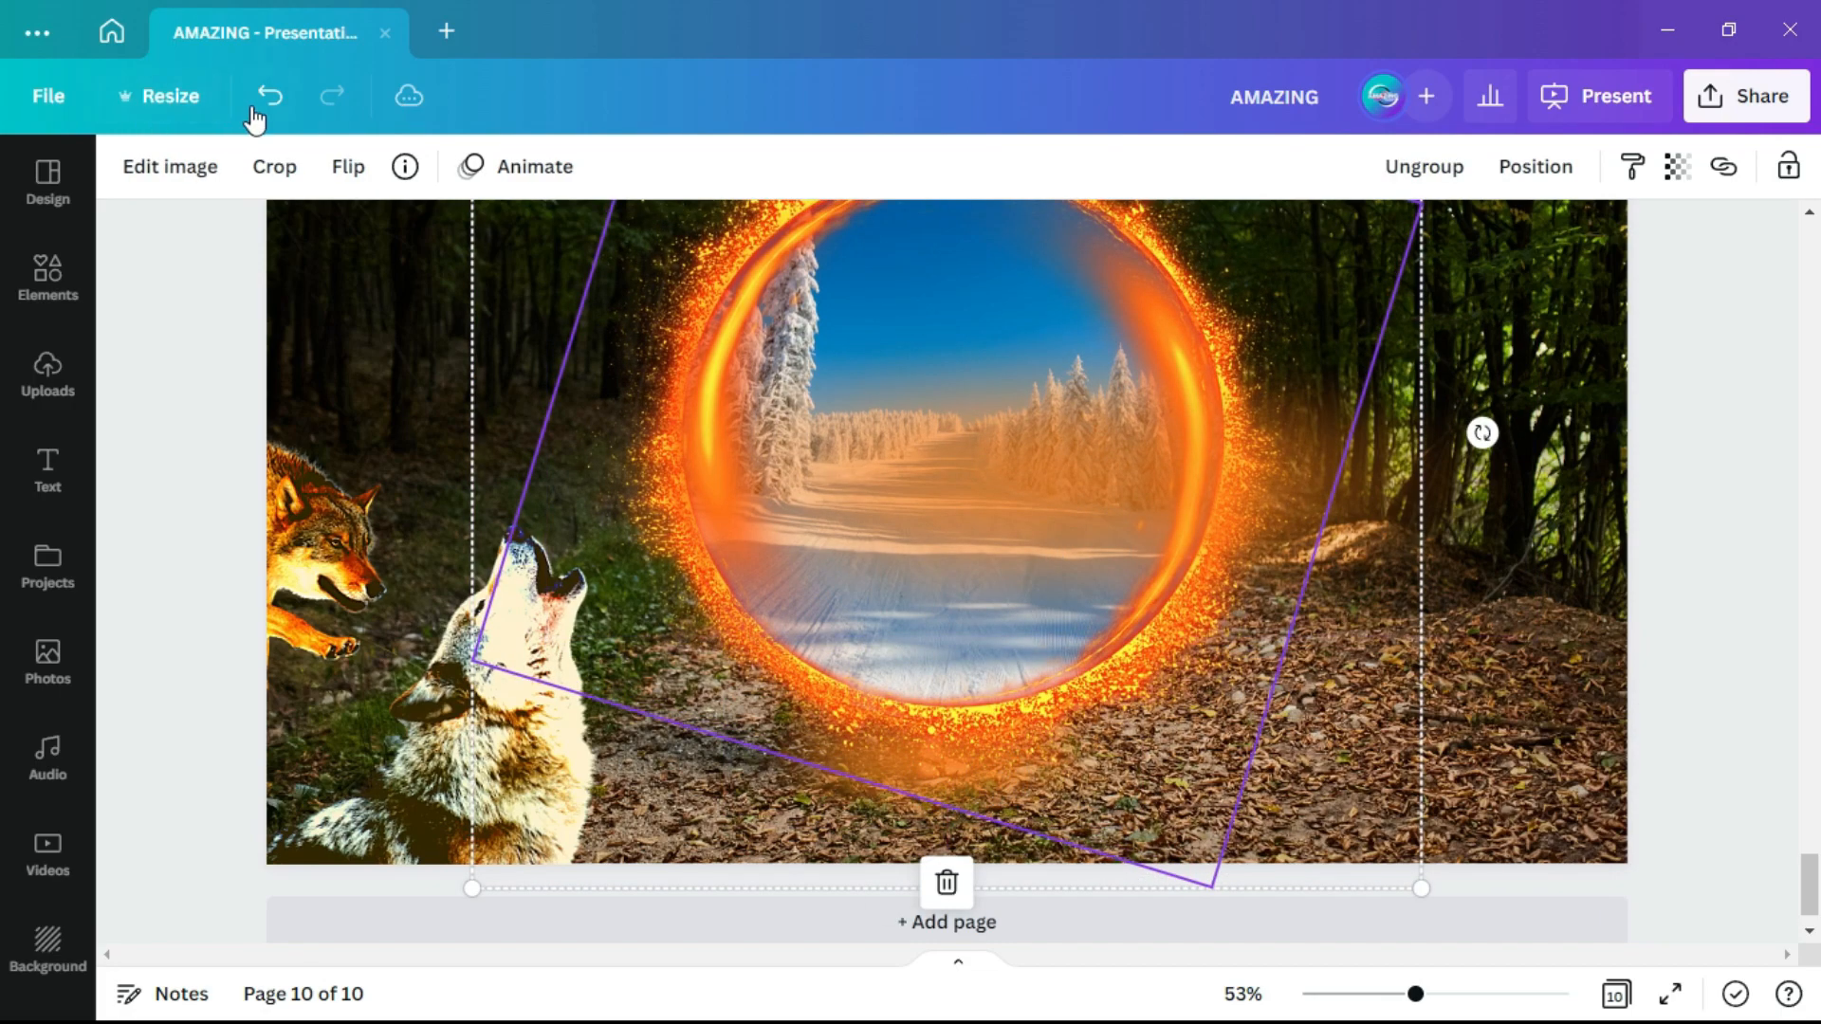
pyautogui.click(268, 99)
# - Move the large glow back onto the ground beneath the portal and send it to the back
pyautogui.click(1465, 501)
pyautogui.moveTo(1047, 454); pyautogui.dragTo(959, 731)
pyautogui.rightClick(999, 743)
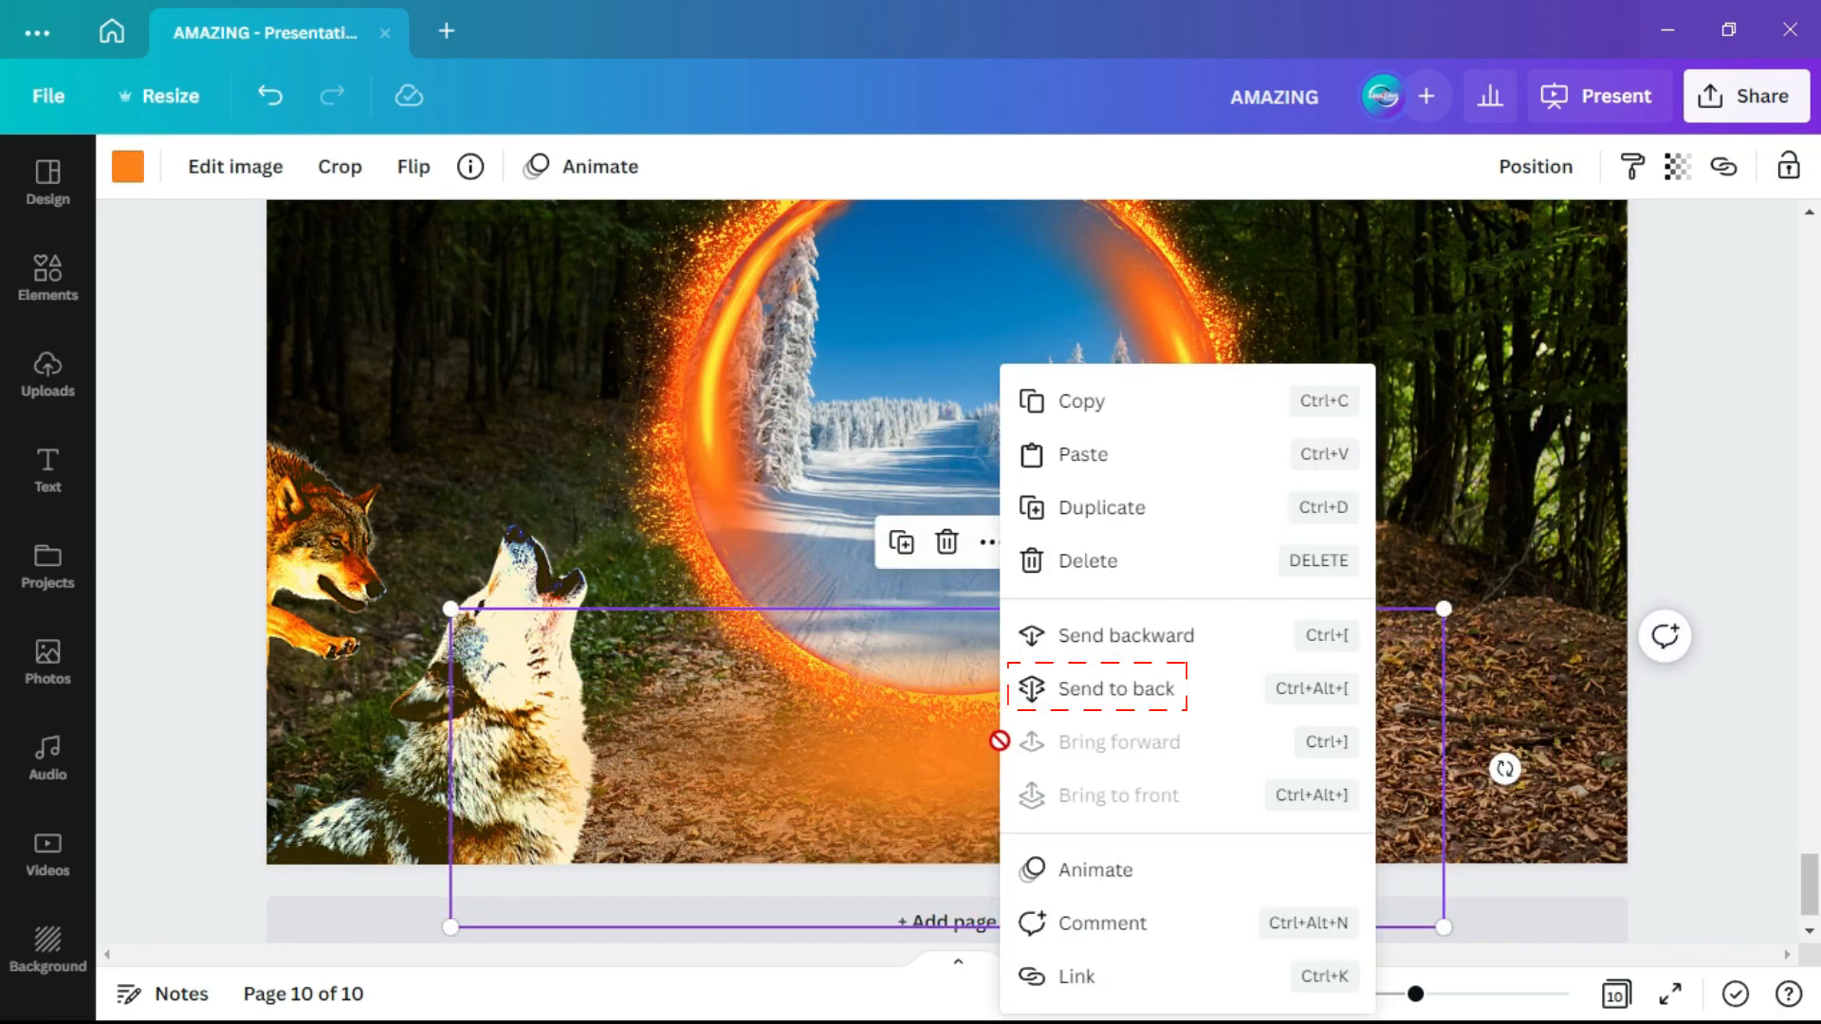
pyautogui.click(1091, 689)
pyautogui.click(1527, 497)
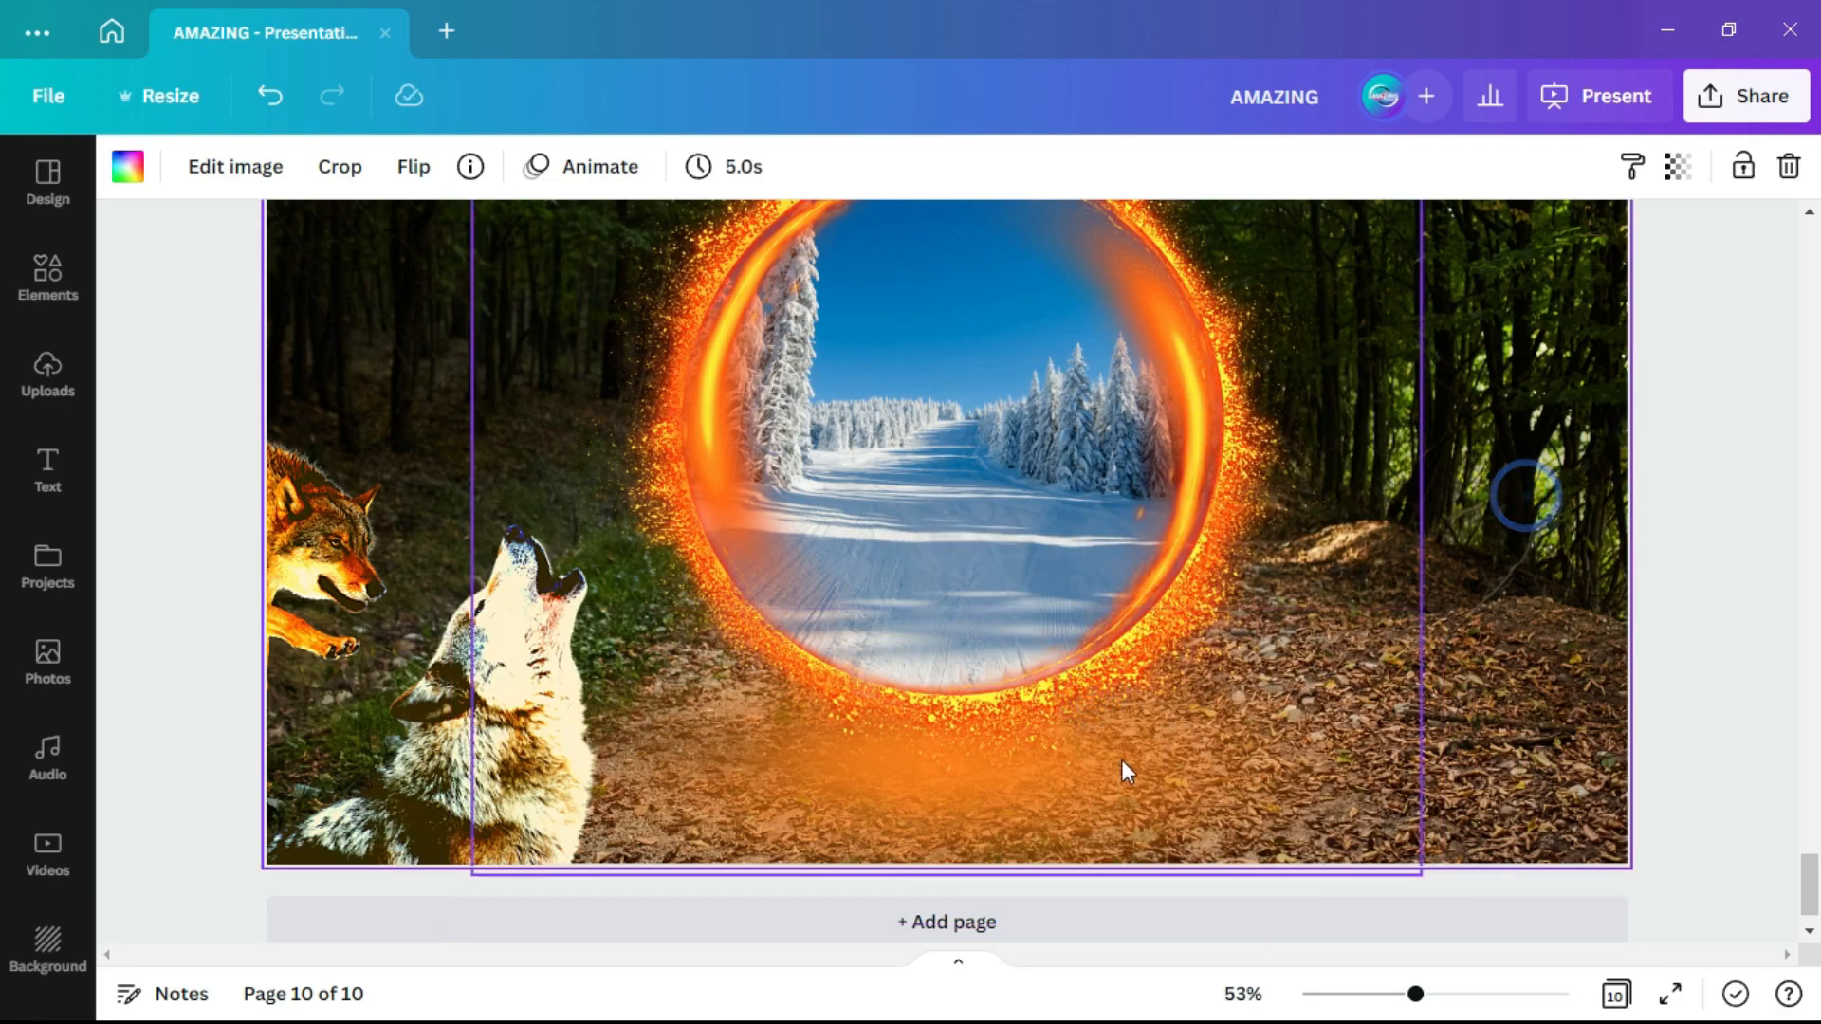
# - Add the photo of the woman running on the forest path and crop it closely around her
pyautogui.click(30, 287)
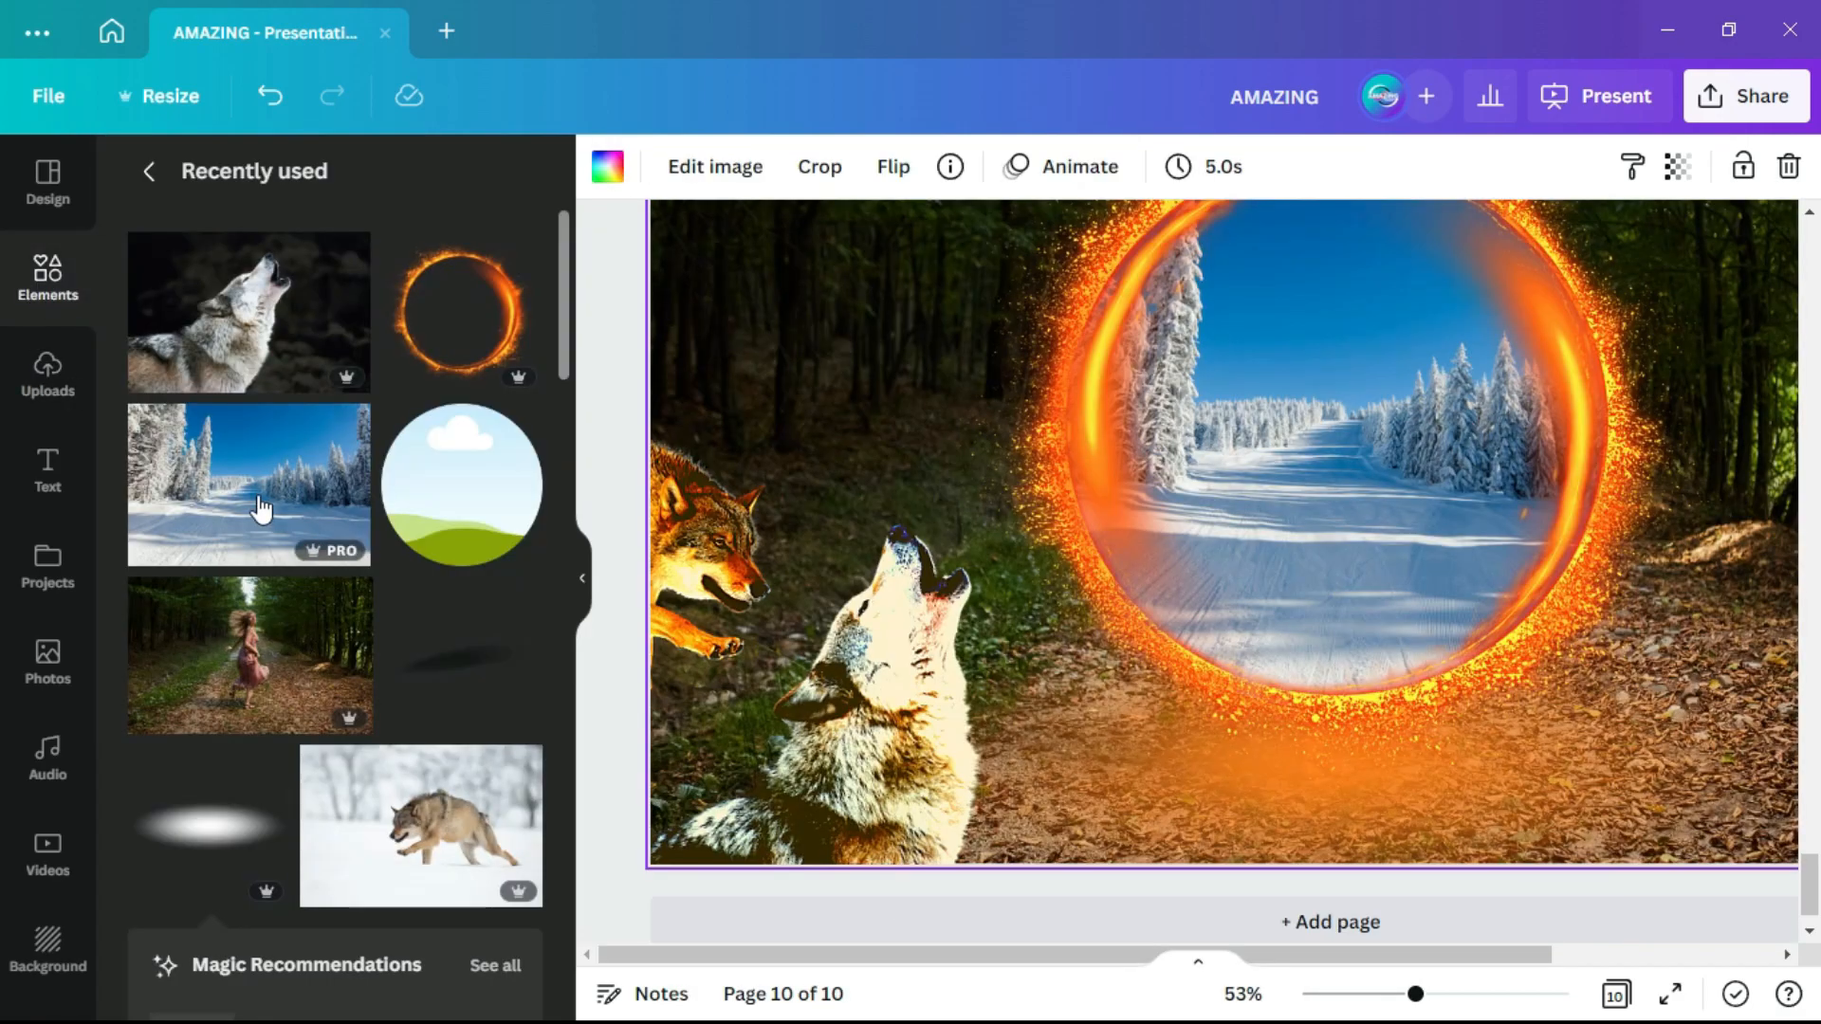
pyautogui.click(248, 626)
pyautogui.moveTo(1748, 593); pyautogui.dragTo(1335, 594)
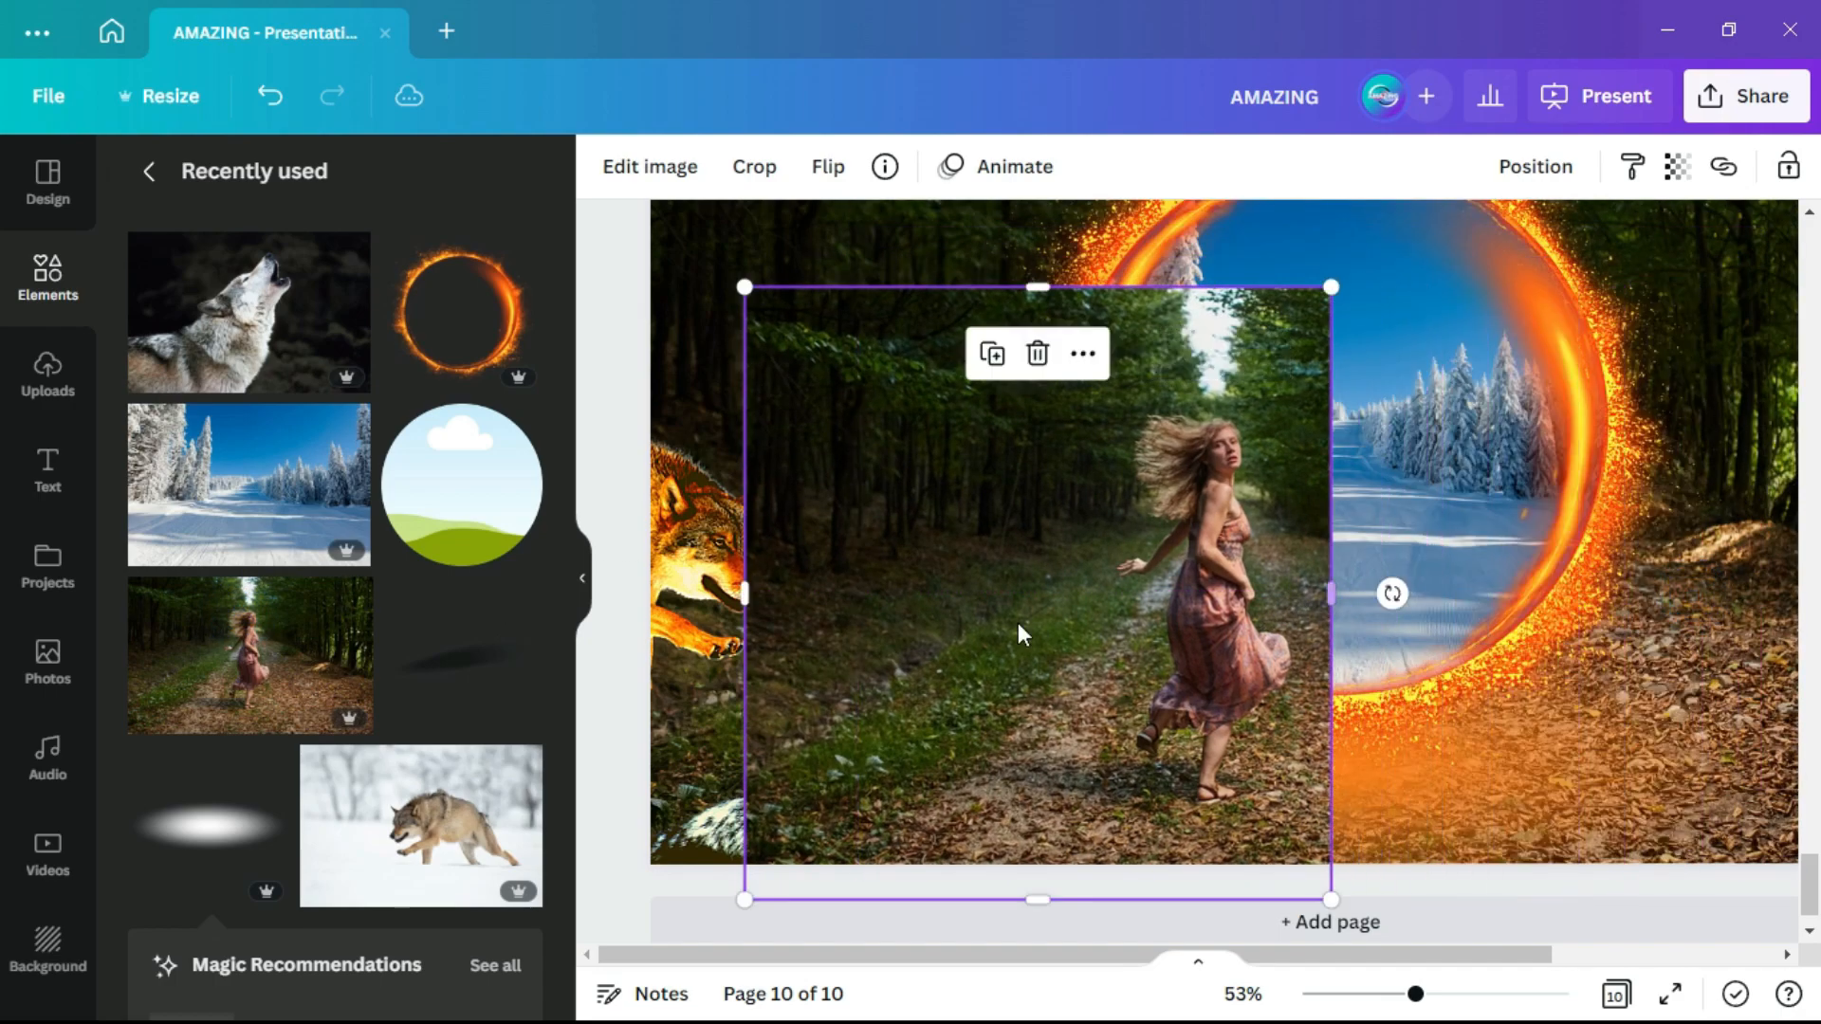
pyautogui.moveTo(745, 593); pyautogui.dragTo(1060, 617)
pyautogui.moveTo(1201, 288); pyautogui.dragTo(1211, 378)
pyautogui.scroll(-1, 1205, 607)
pyautogui.moveTo(1192, 848); pyautogui.dragTo(1206, 779)
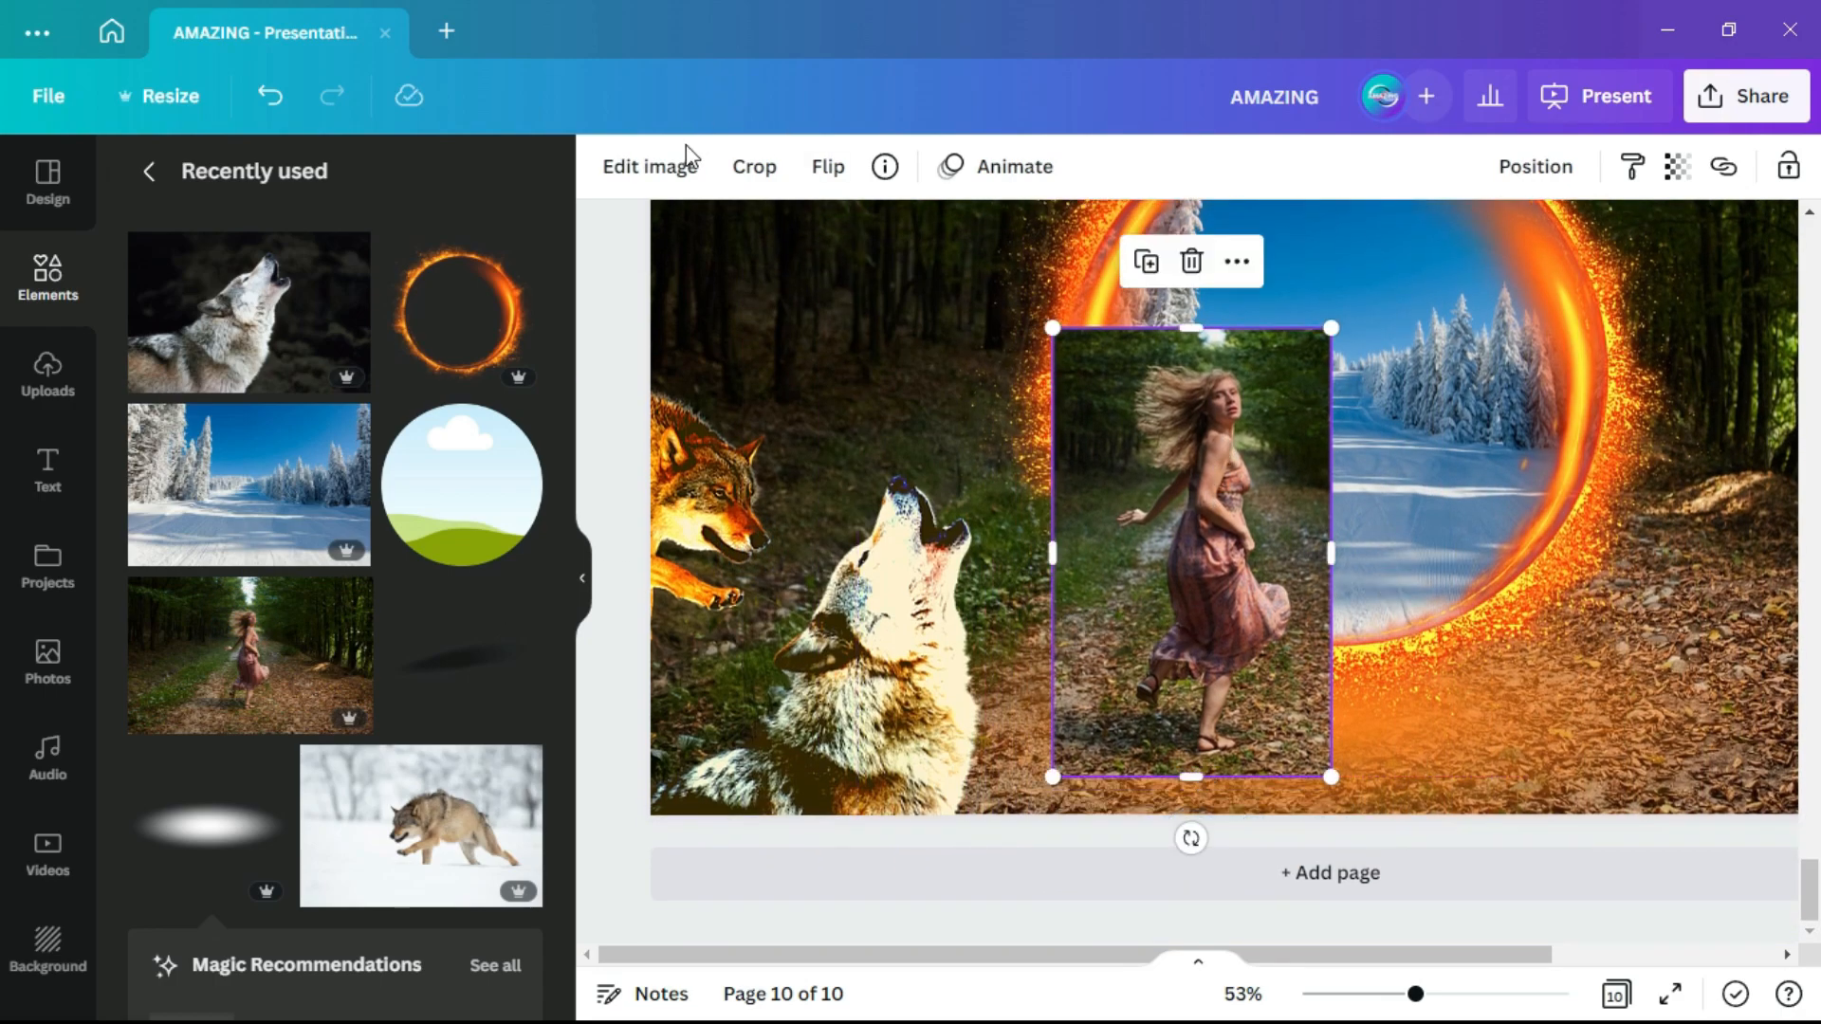
# - Remove the forest background from the cropped photo of the running woman and apply the result
pyautogui.click(654, 168)
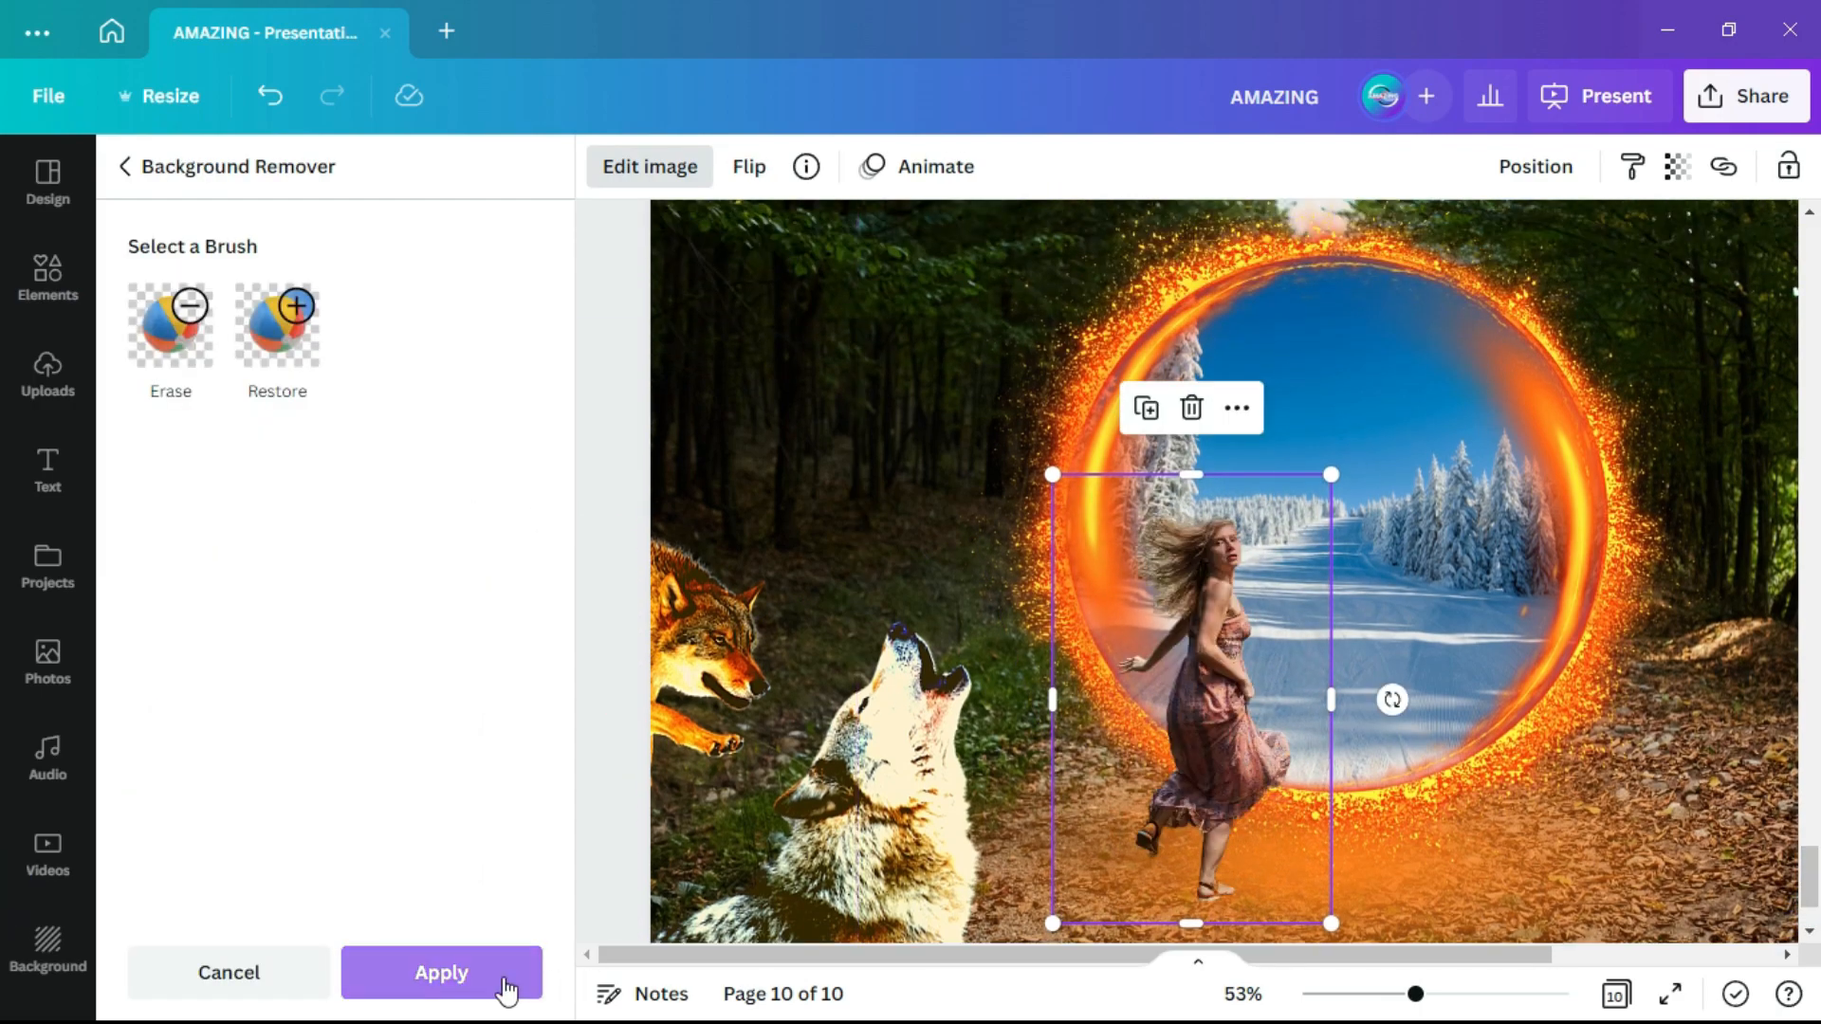
pyautogui.click(506, 989)
pyautogui.click(590, 580)
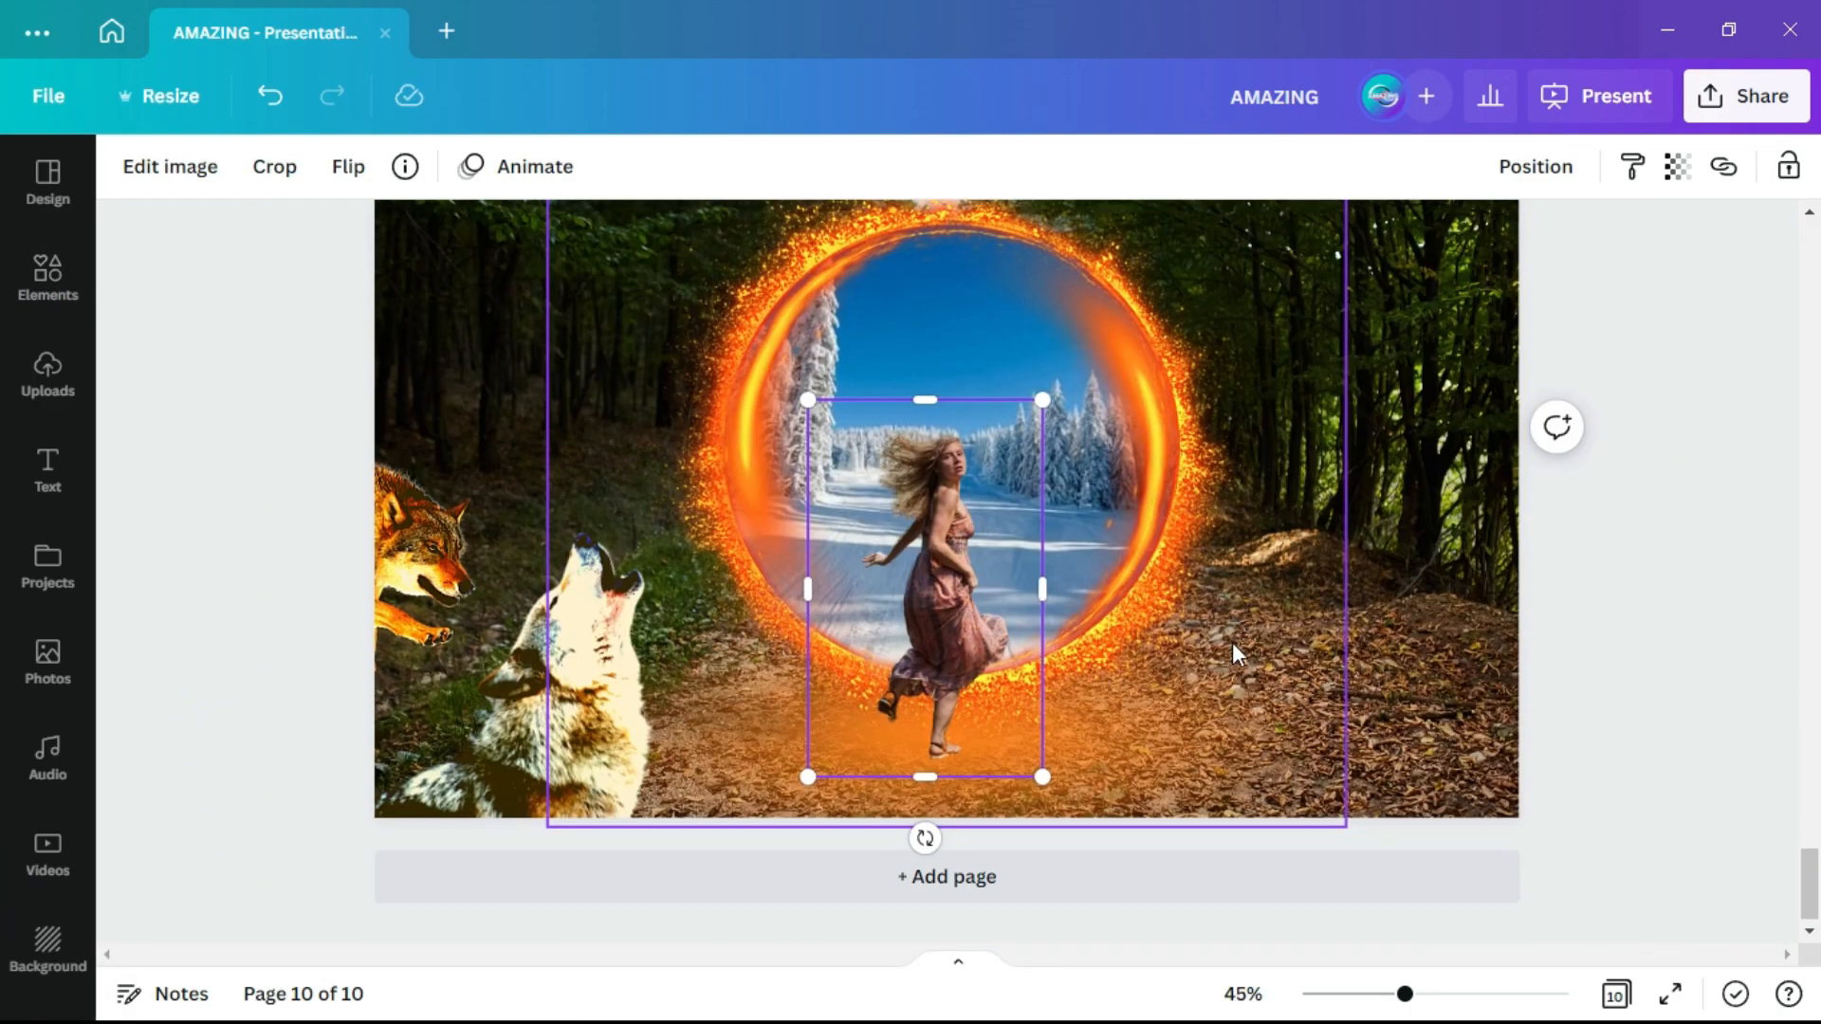
# - Enlarge the woman slightly and position her in front of the portal with her feet near the page's lower edge
pyautogui.moveTo(945, 619); pyautogui.dragTo(967, 629)
pyautogui.moveTo(1065, 413); pyautogui.dragTo(1085, 383)
pyautogui.moveTo(977, 640)
pyautogui.mouseDown()
pyautogui.moveTo(948, 650)
pyautogui.moveTo(959, 611)
pyautogui.moveTo(968, 670)
pyautogui.mouseUp()
pyautogui.click(1077, 408)
pyautogui.click(1060, 423)
pyautogui.moveTo(1073, 408); pyautogui.dragTo(1086, 385)
pyautogui.moveTo(992, 652); pyautogui.dragTo(988, 662)
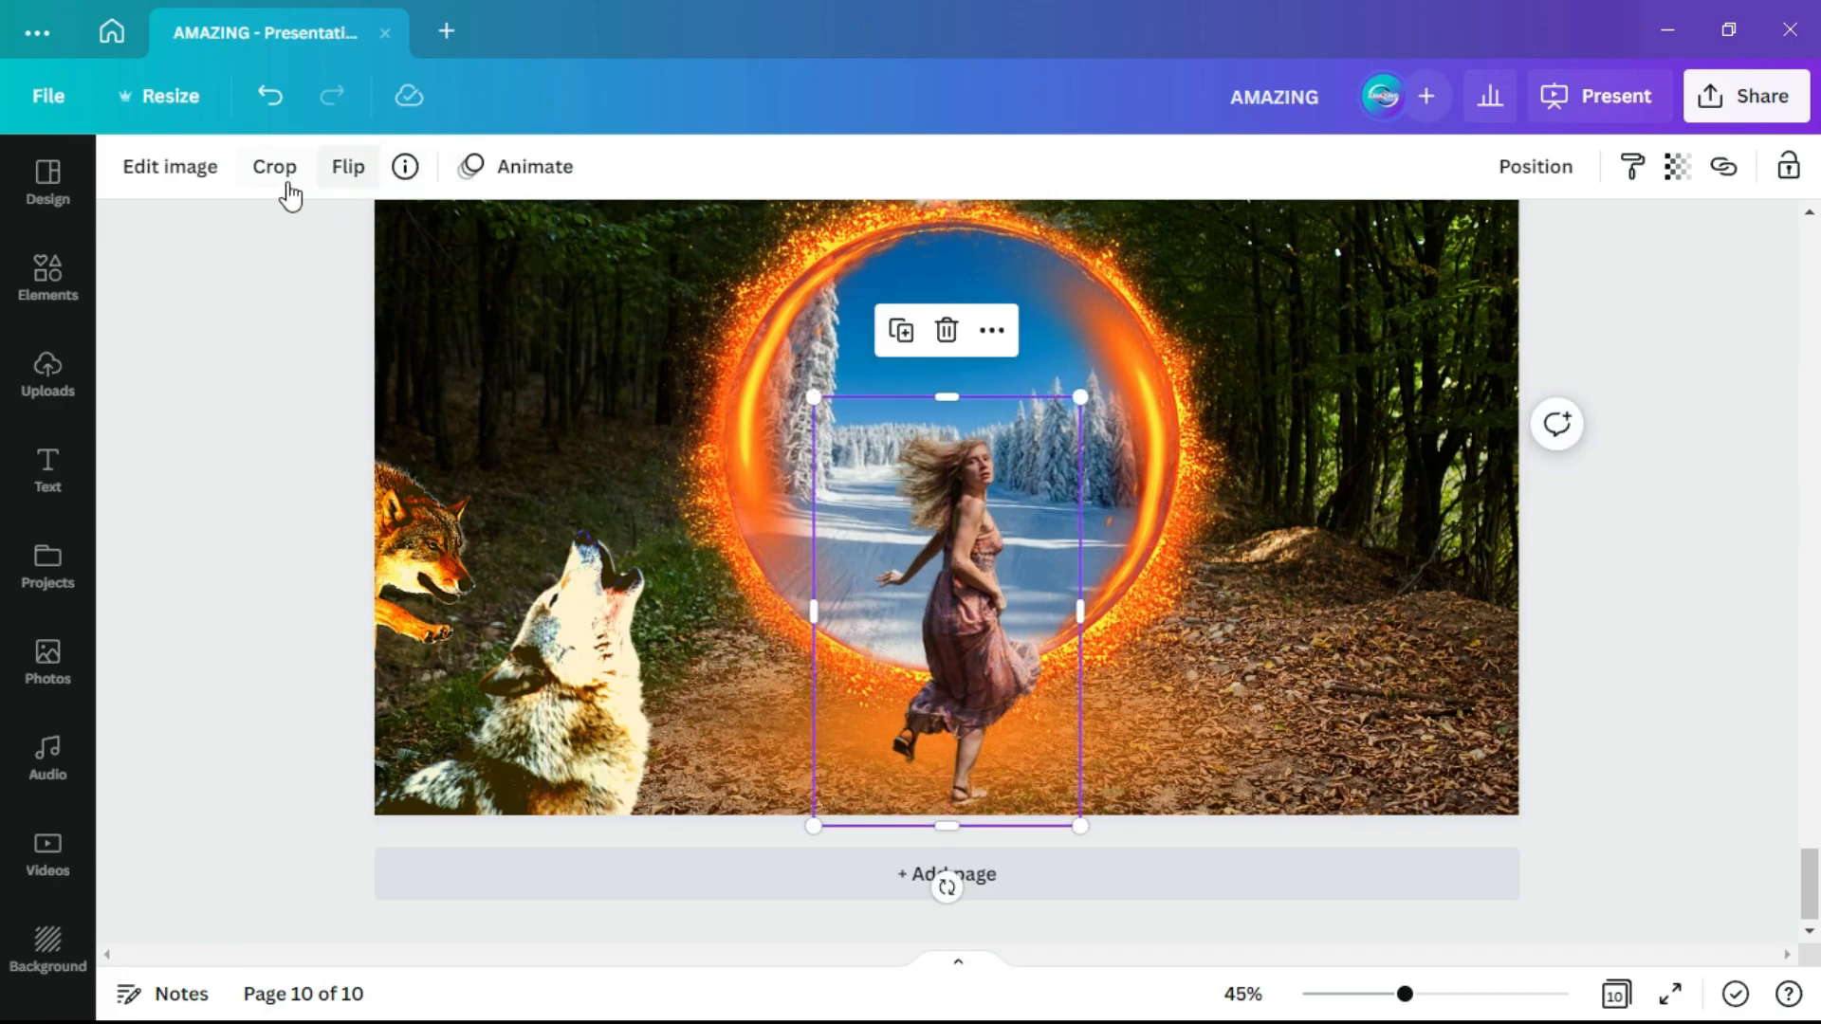
# - Apply the Festive filter to the running woman
pyautogui.click(157, 171)
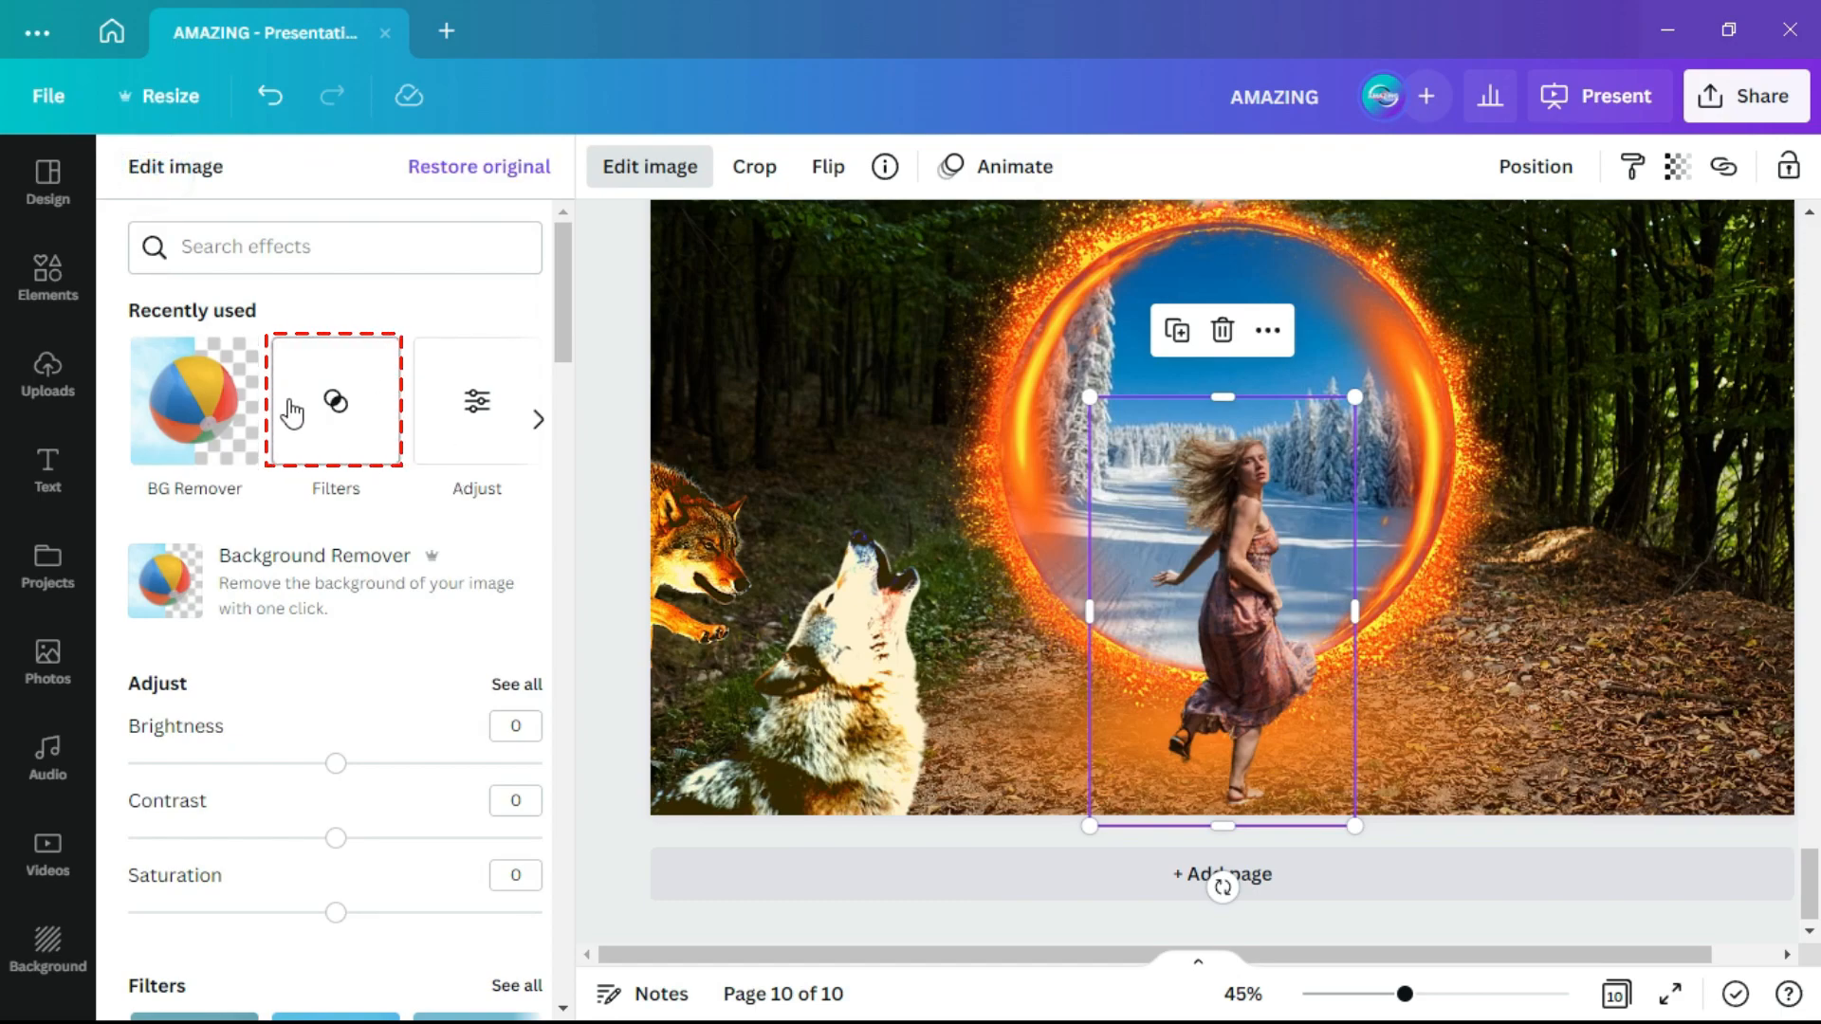
pyautogui.click(322, 414)
pyautogui.click(475, 325)
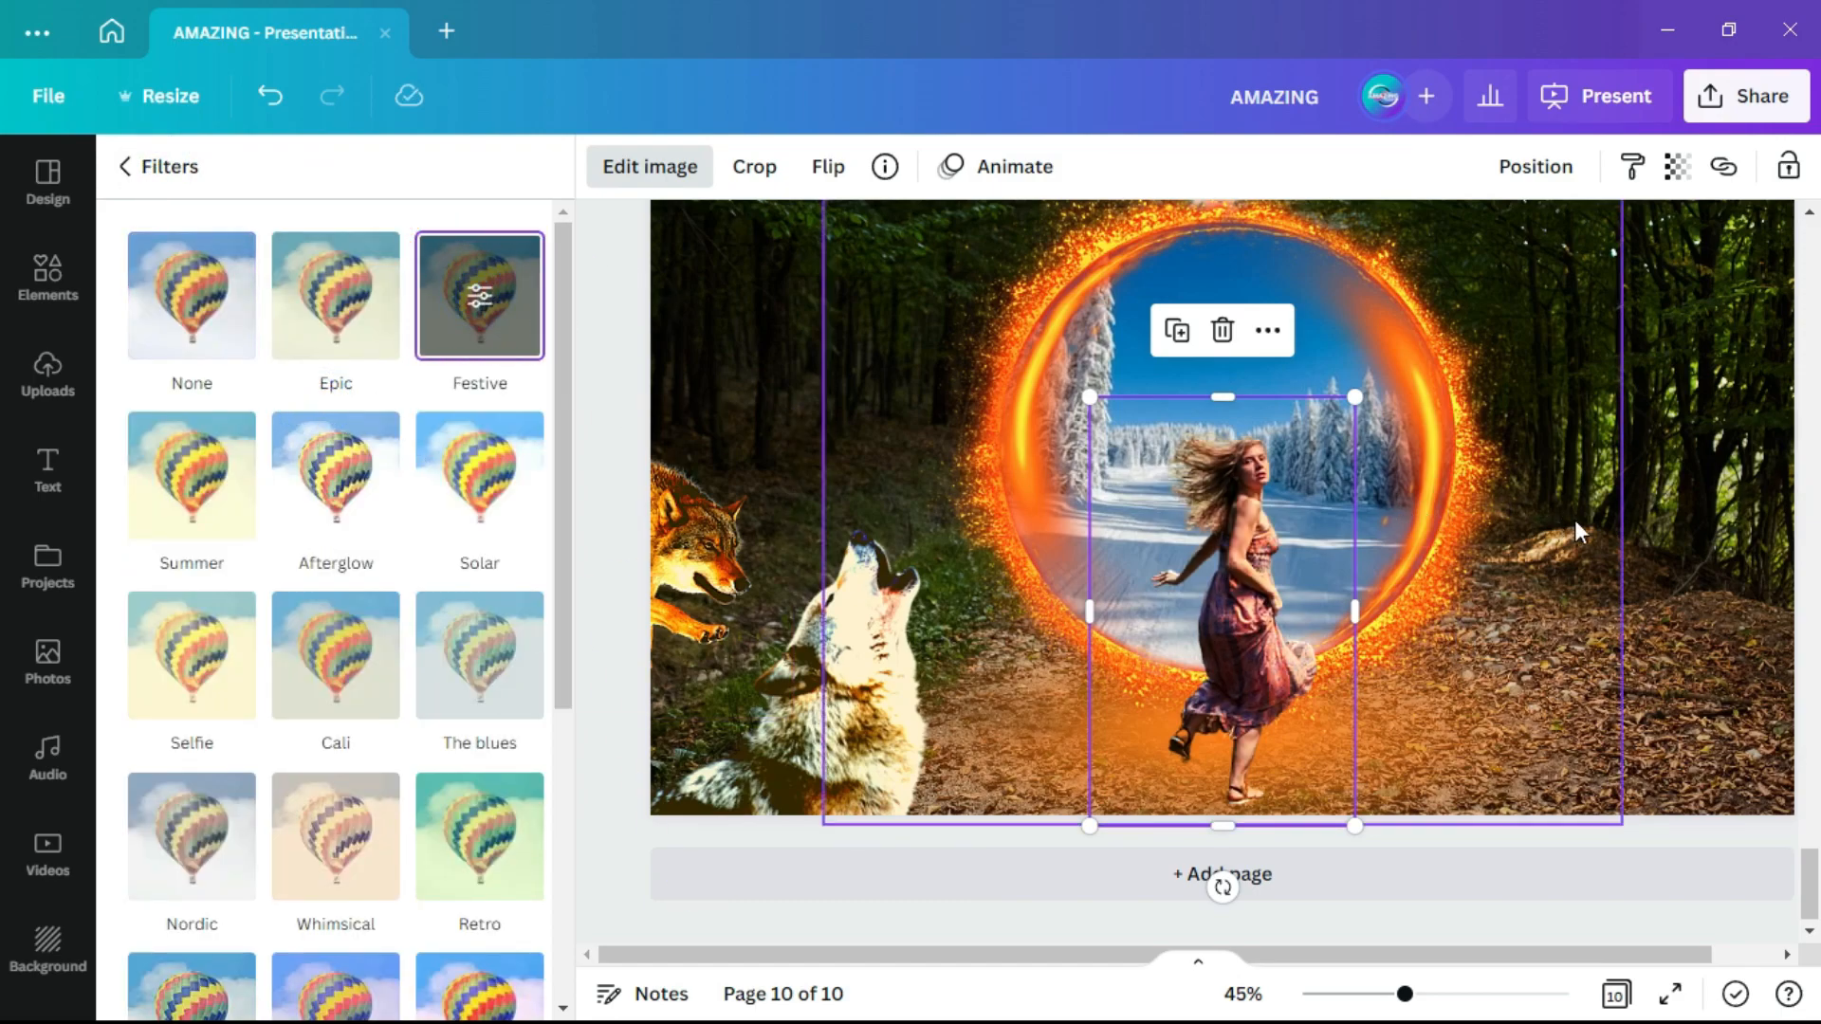
pyautogui.click(1663, 533)
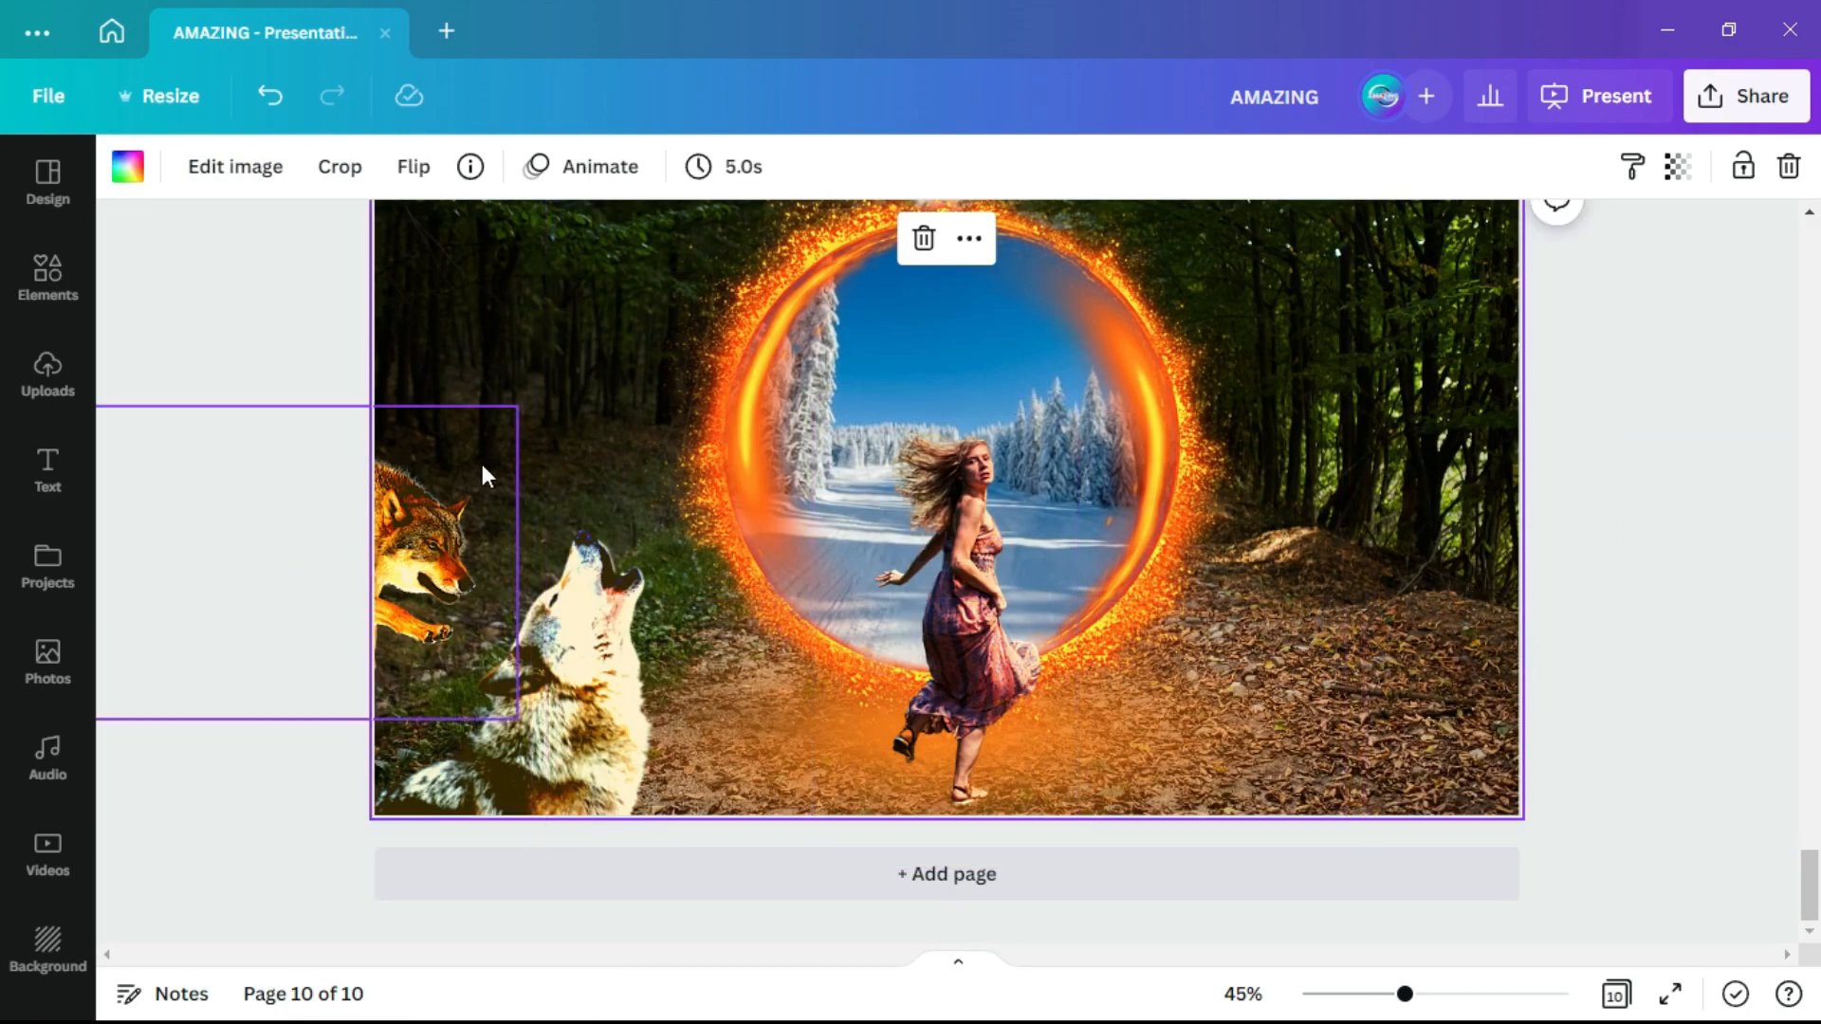
# - Add the dark shadow element from the recently used items, place it at the woman's feet and tilt it slightly
pyautogui.click(47, 275)
pyautogui.click(455, 654)
pyautogui.moveTo(1153, 512); pyautogui.dragTo(1135, 790)
pyautogui.moveTo(1103, 878); pyautogui.dragTo(1090, 907)
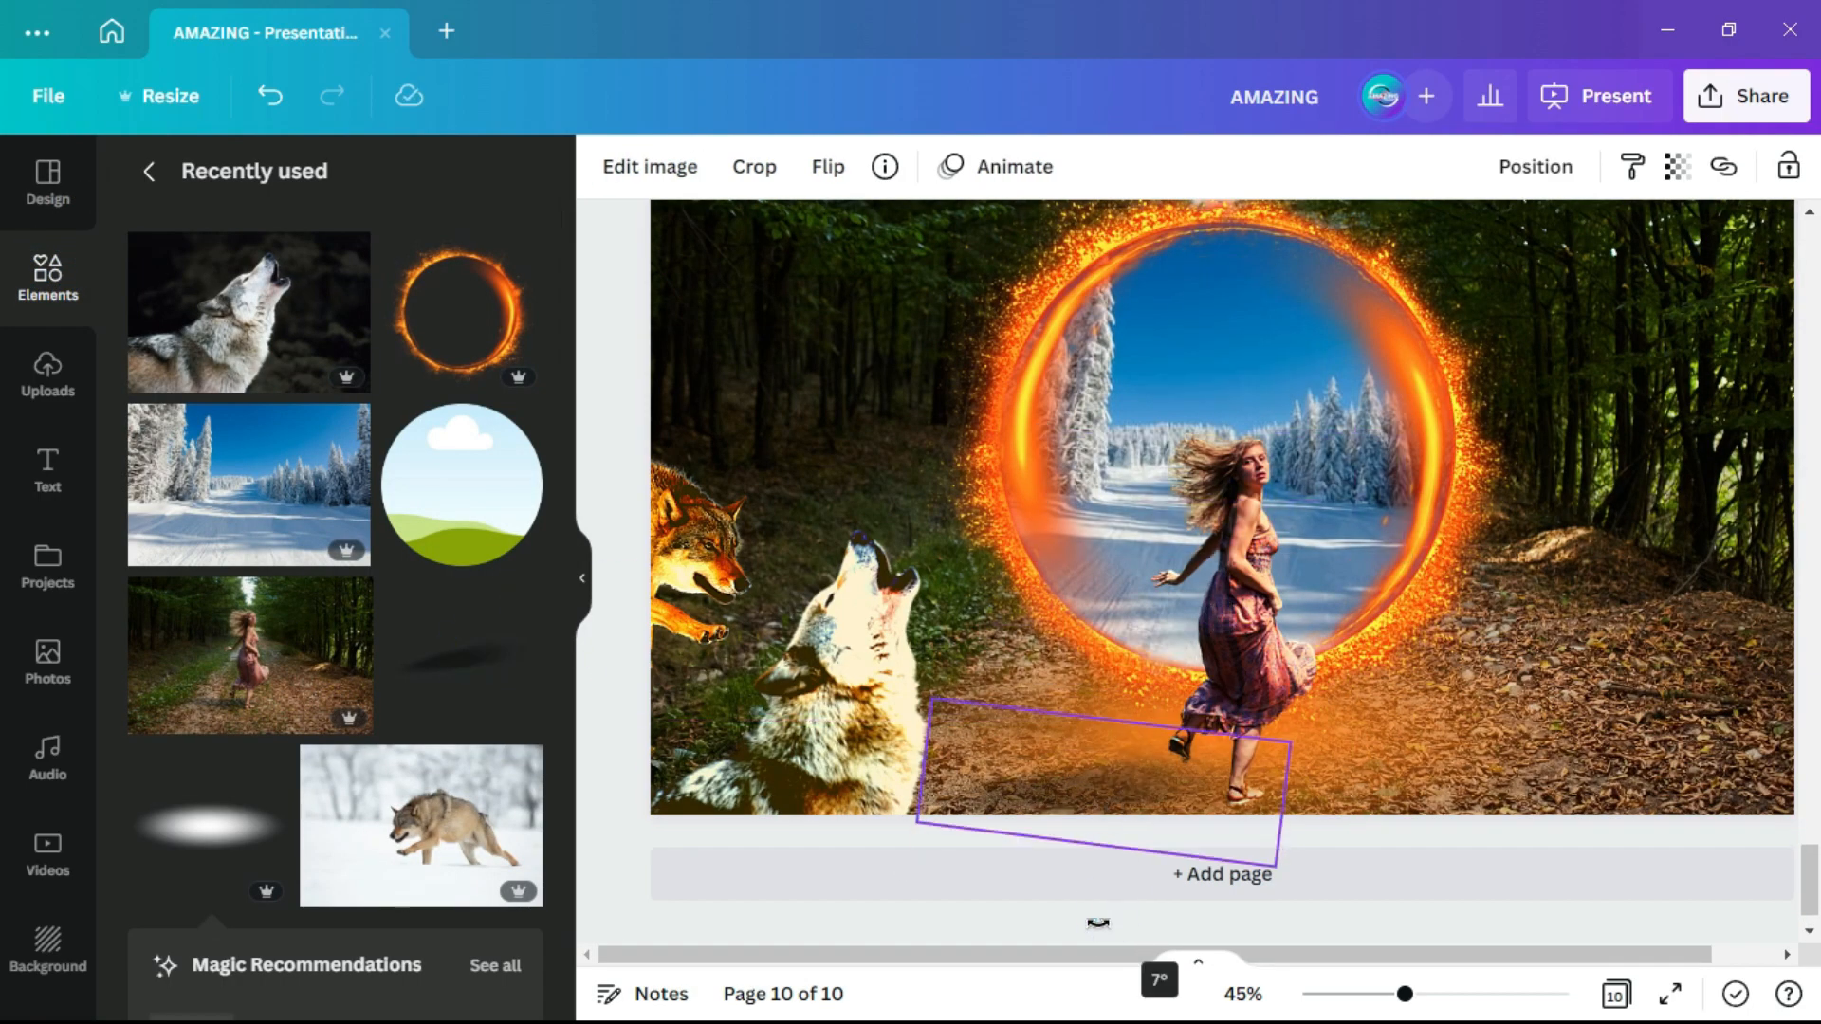
# - Set the transparency of the shadow at the woman's feet to 80
pyautogui.click(1676, 166)
pyautogui.click(1639, 235)
pyautogui.write('80')
pyautogui.click(1567, 236)
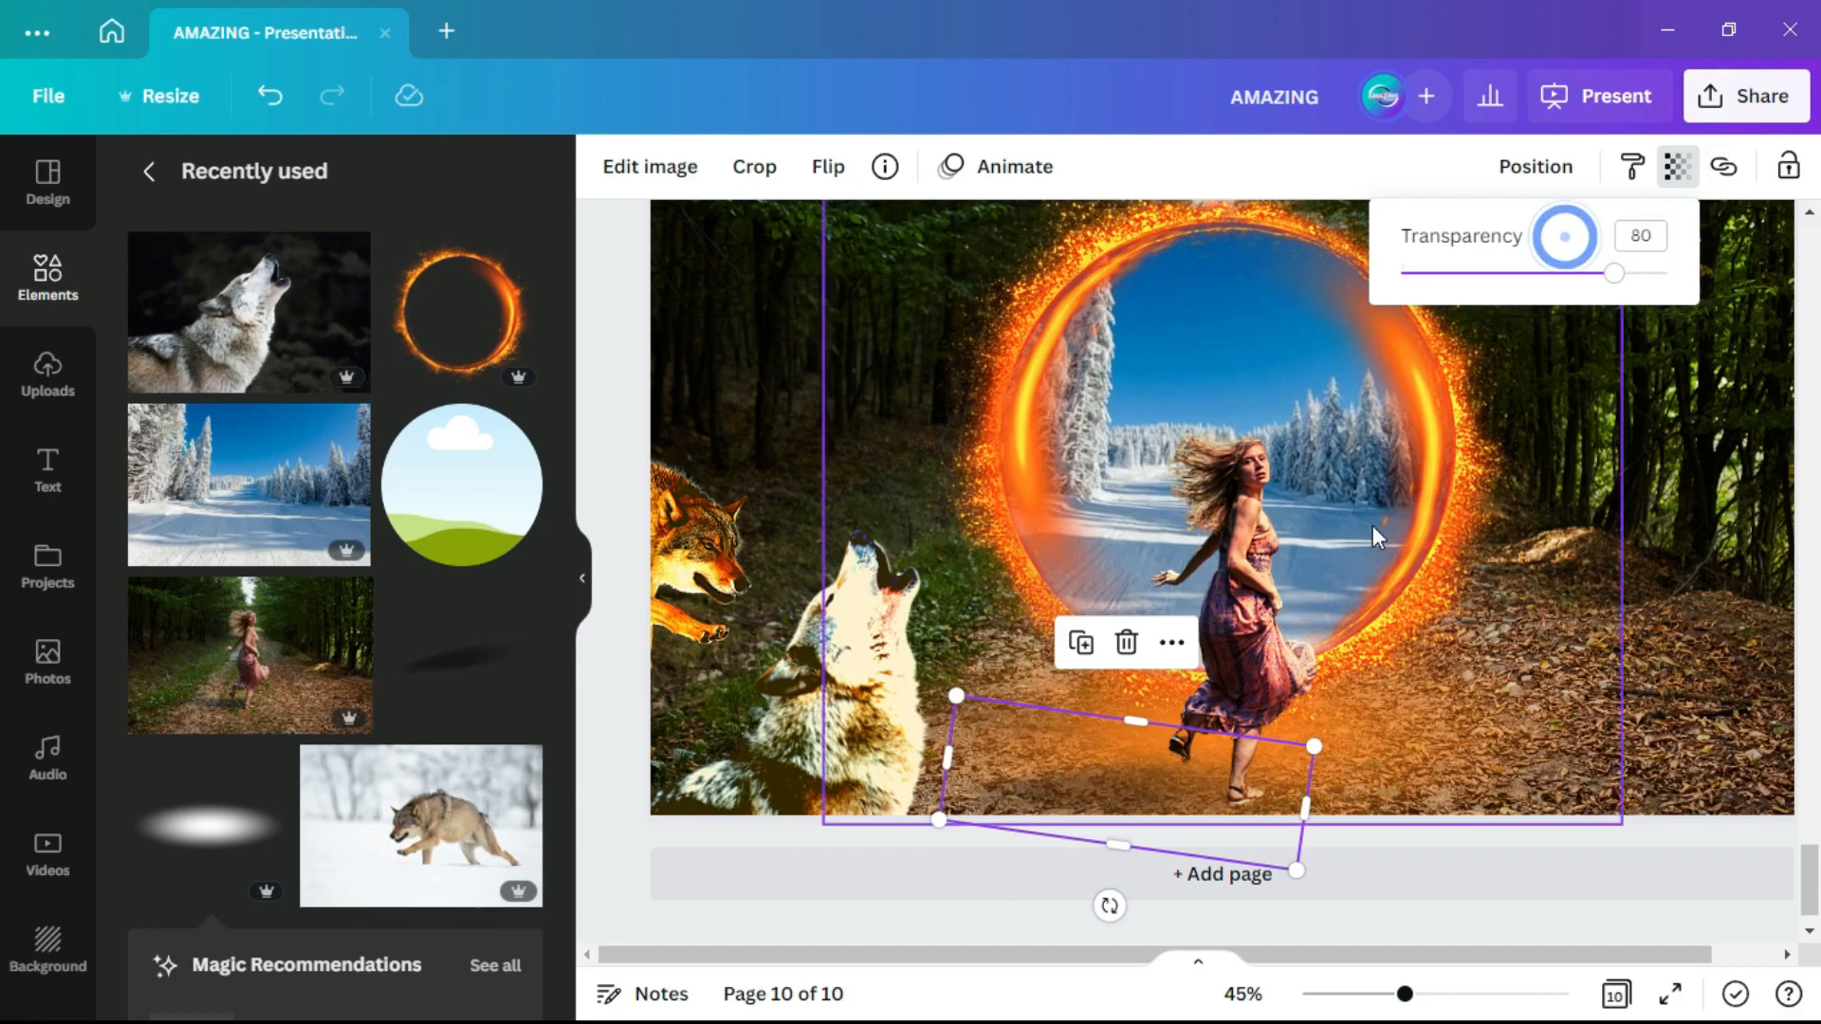
# - Send the shadow at the woman's feet one layer backward
pyautogui.click(1154, 786)
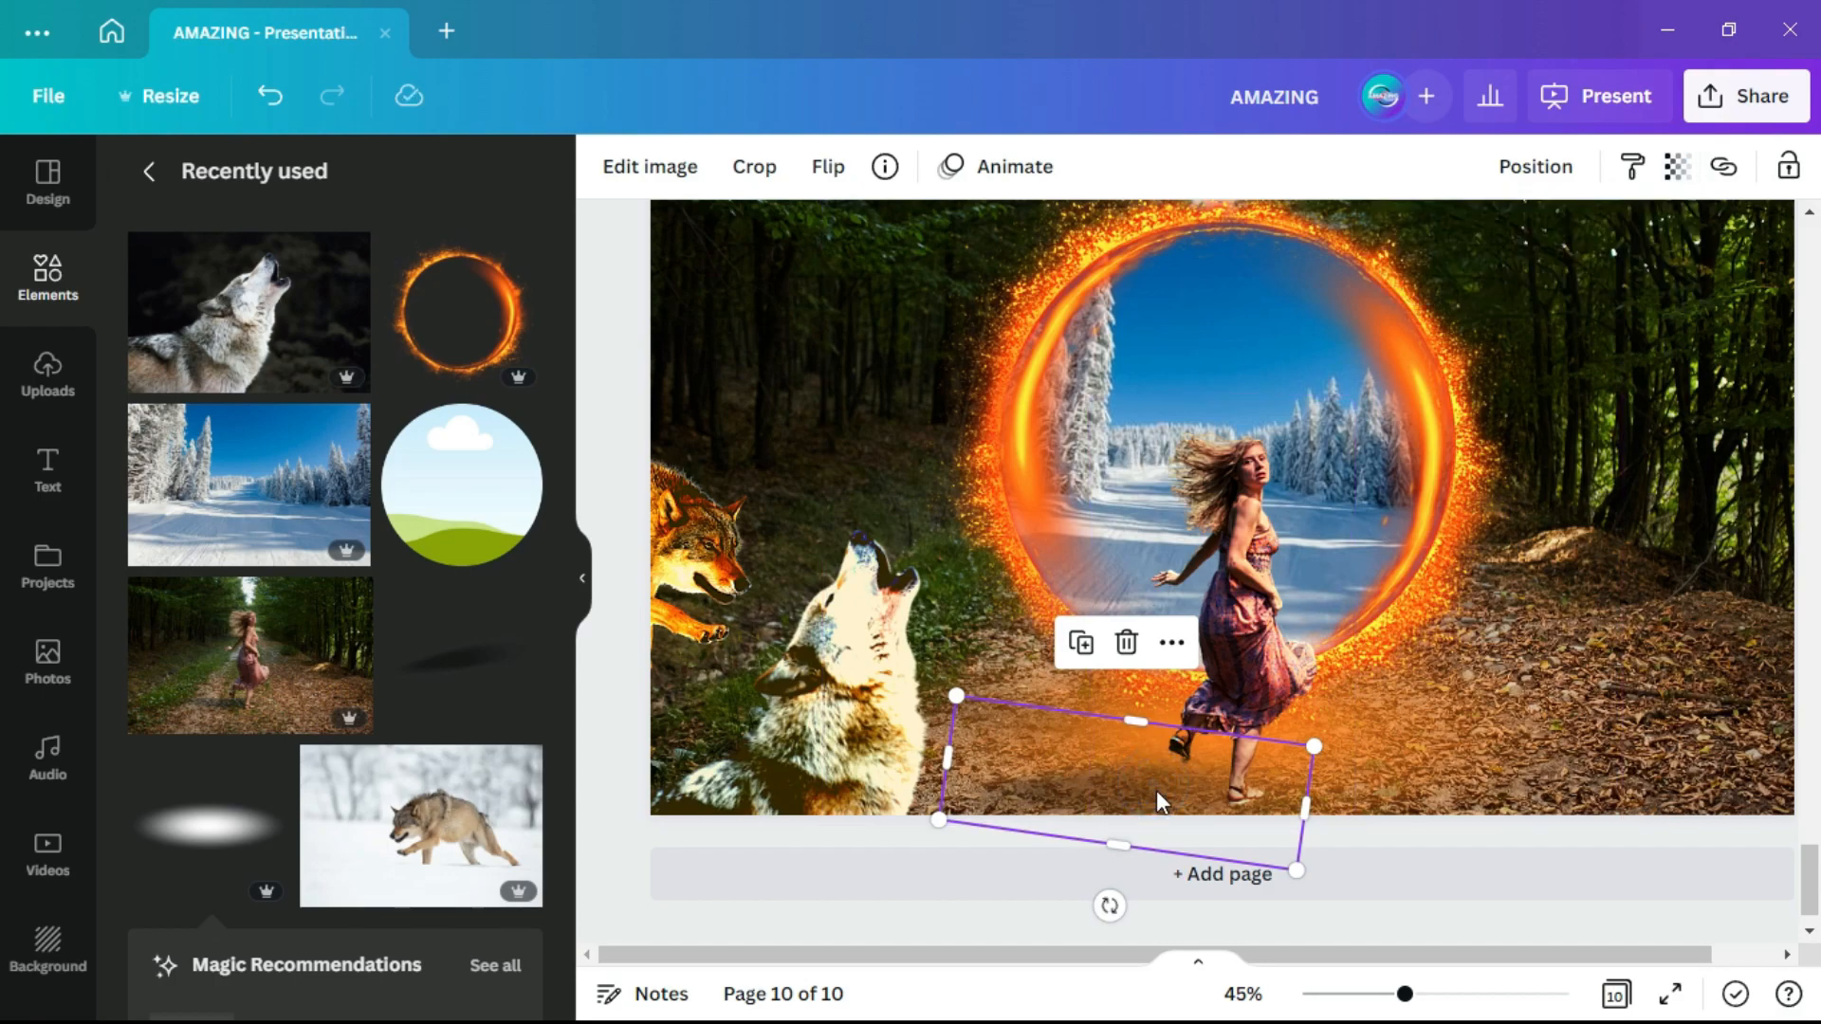
pyautogui.rightClick(1164, 789)
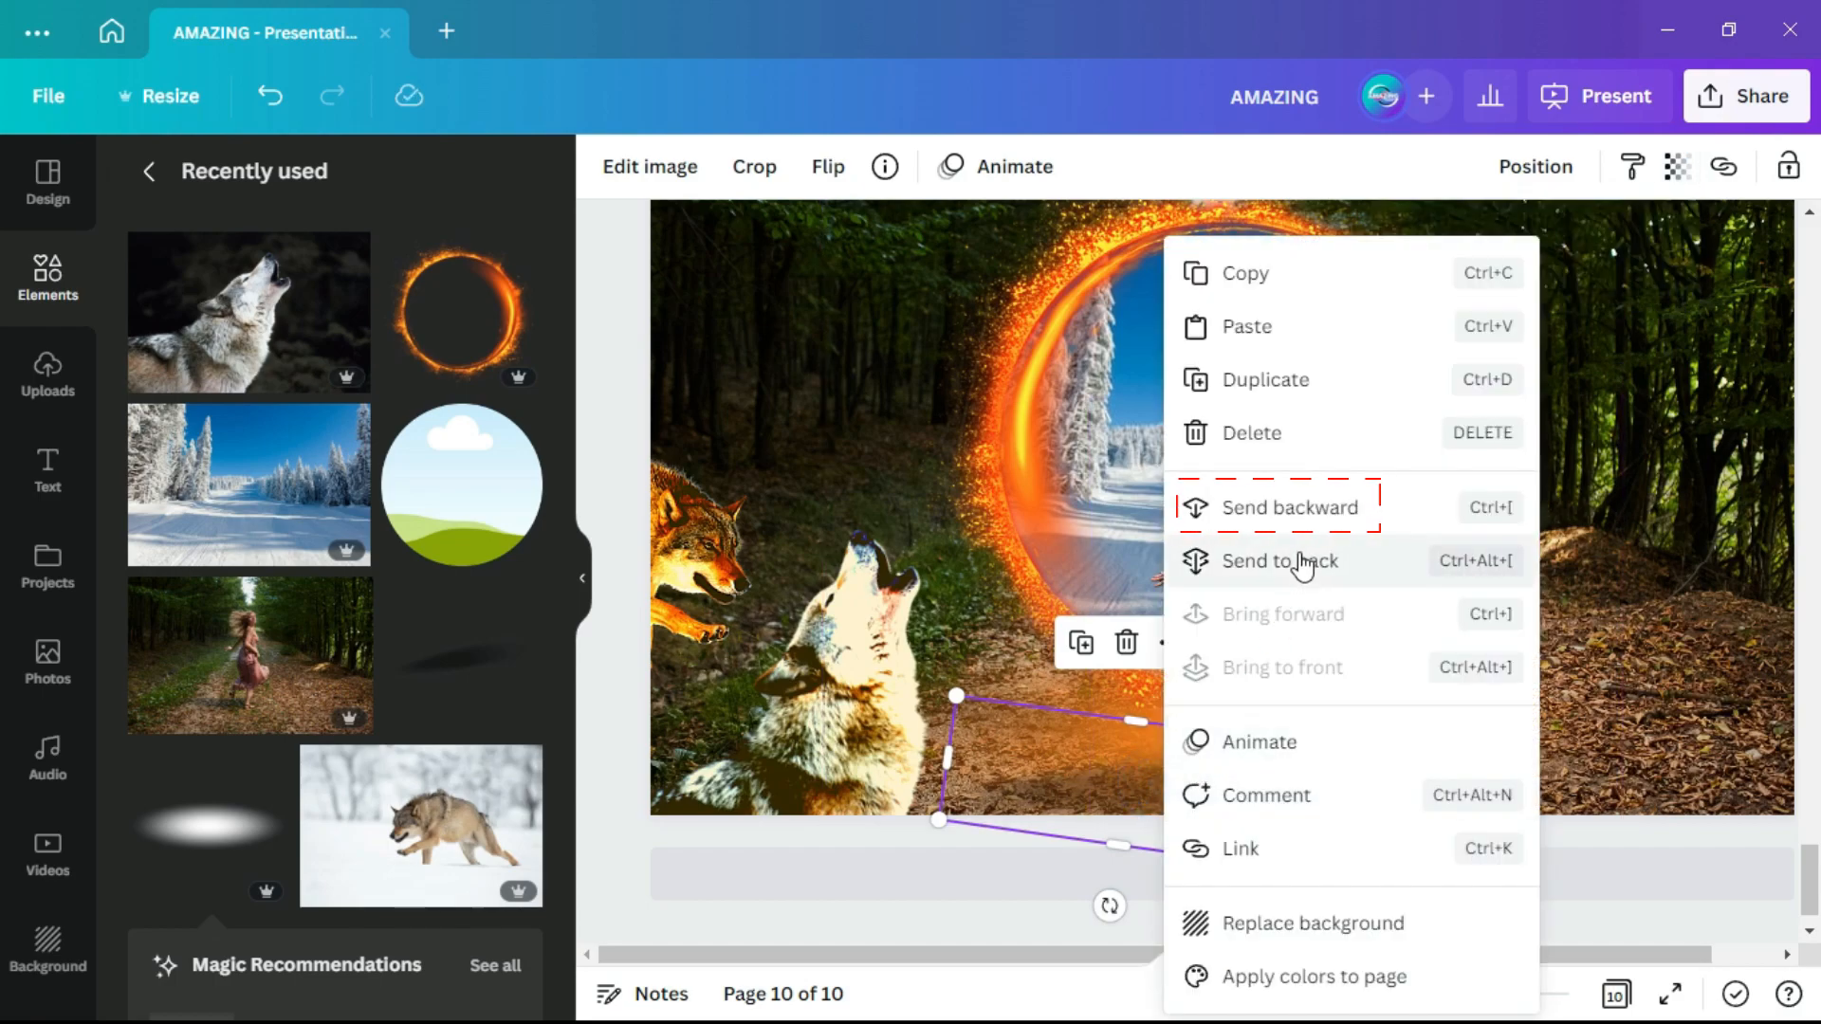
pyautogui.click(1301, 509)
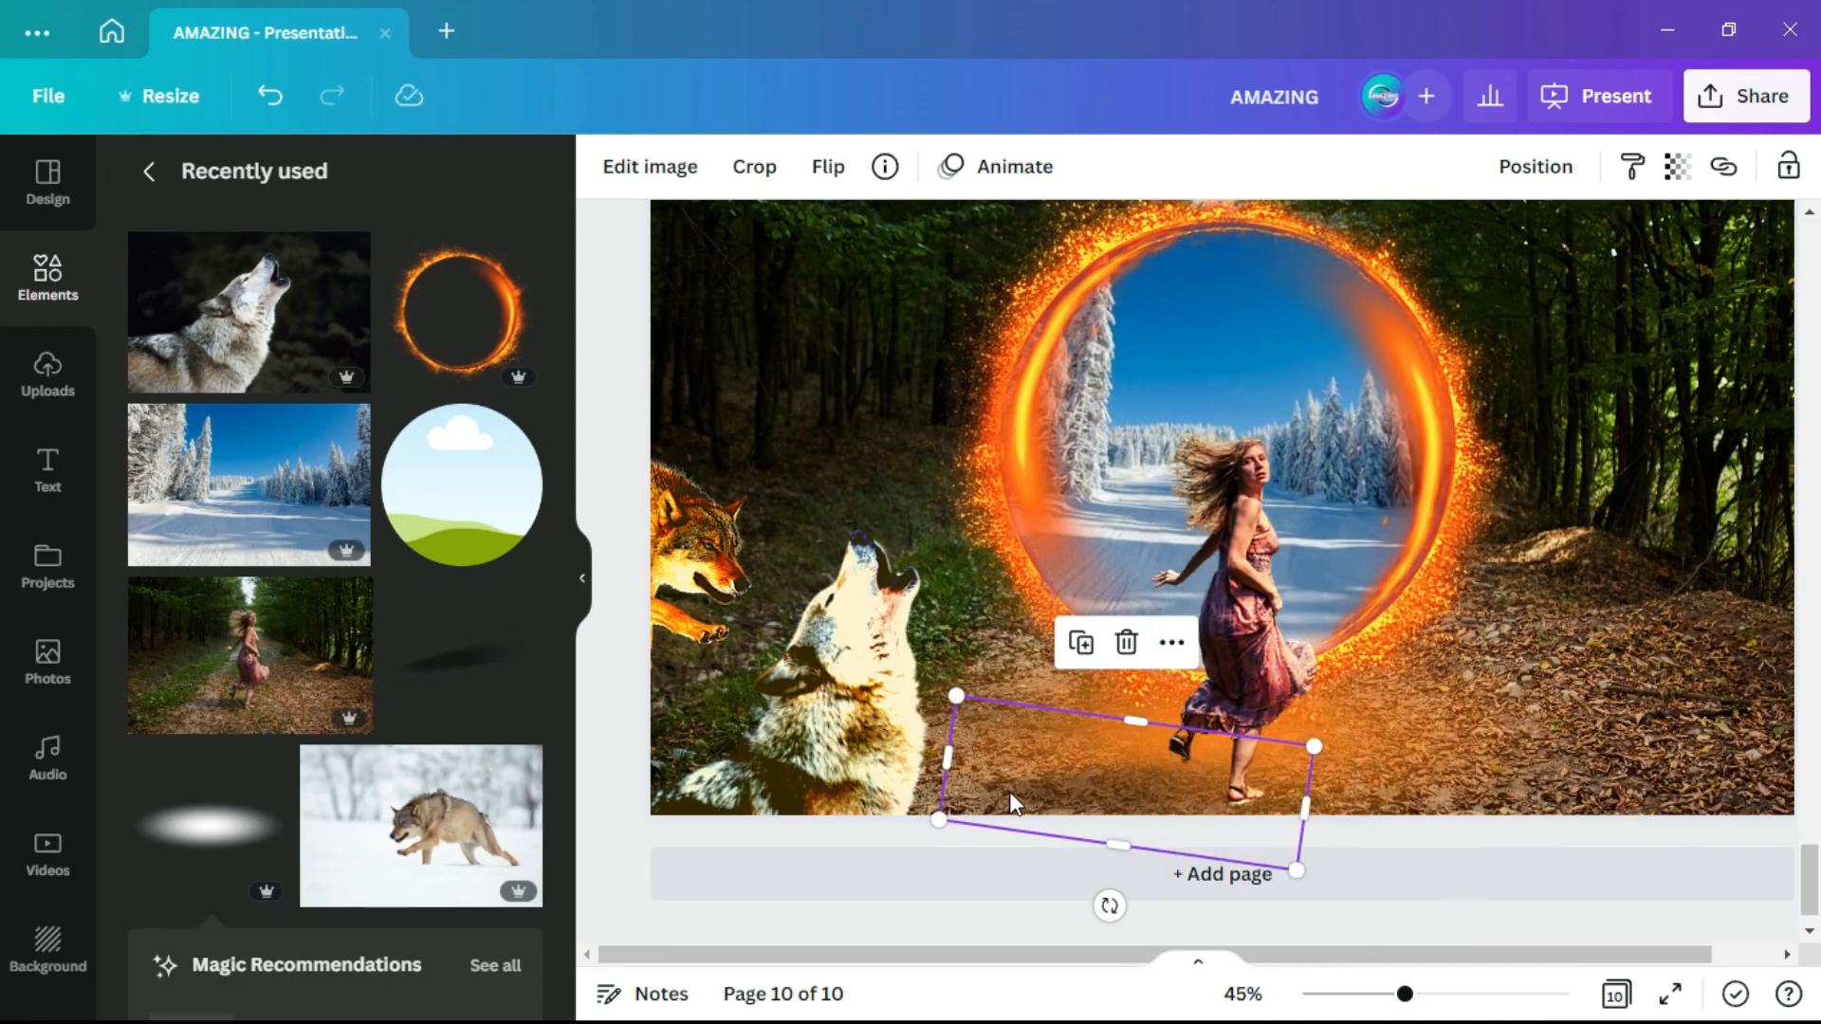
# - Duplicate the shadow, place the copy between the howling wolf and the woman, and send it one layer backward
pyautogui.click(1081, 642)
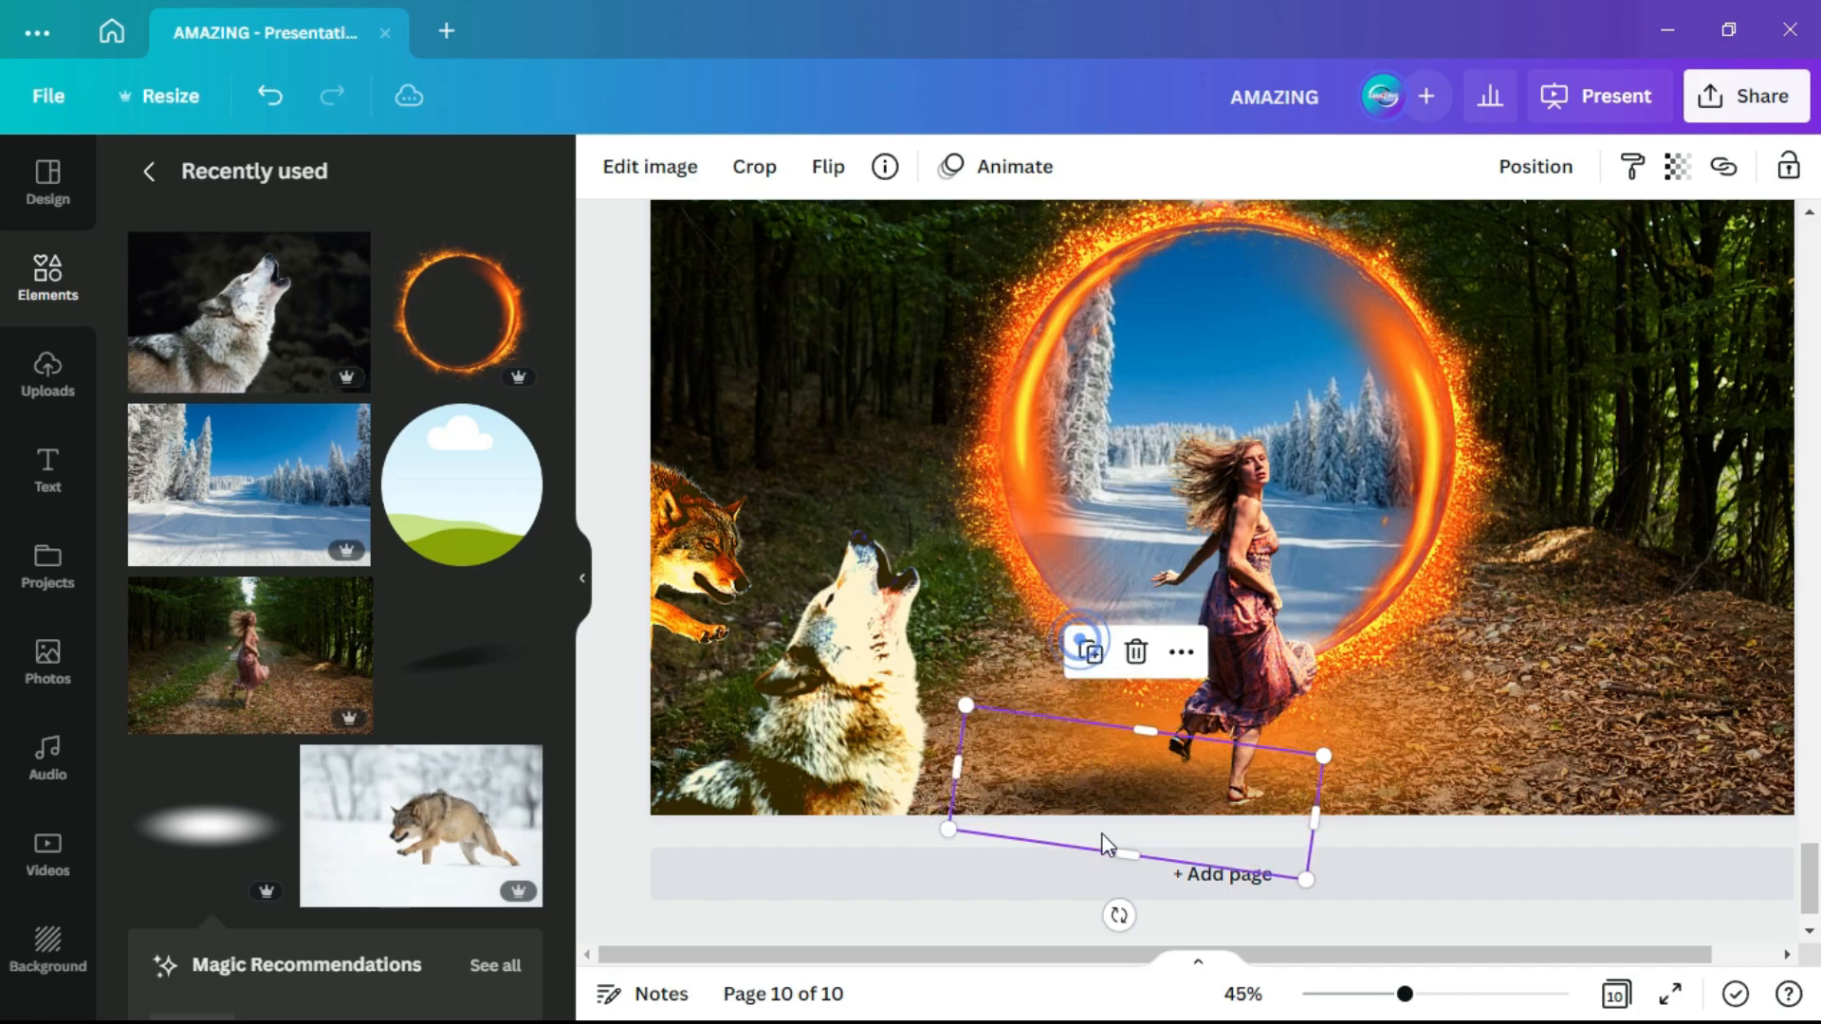
pyautogui.moveTo(1090, 782); pyautogui.dragTo(969, 677)
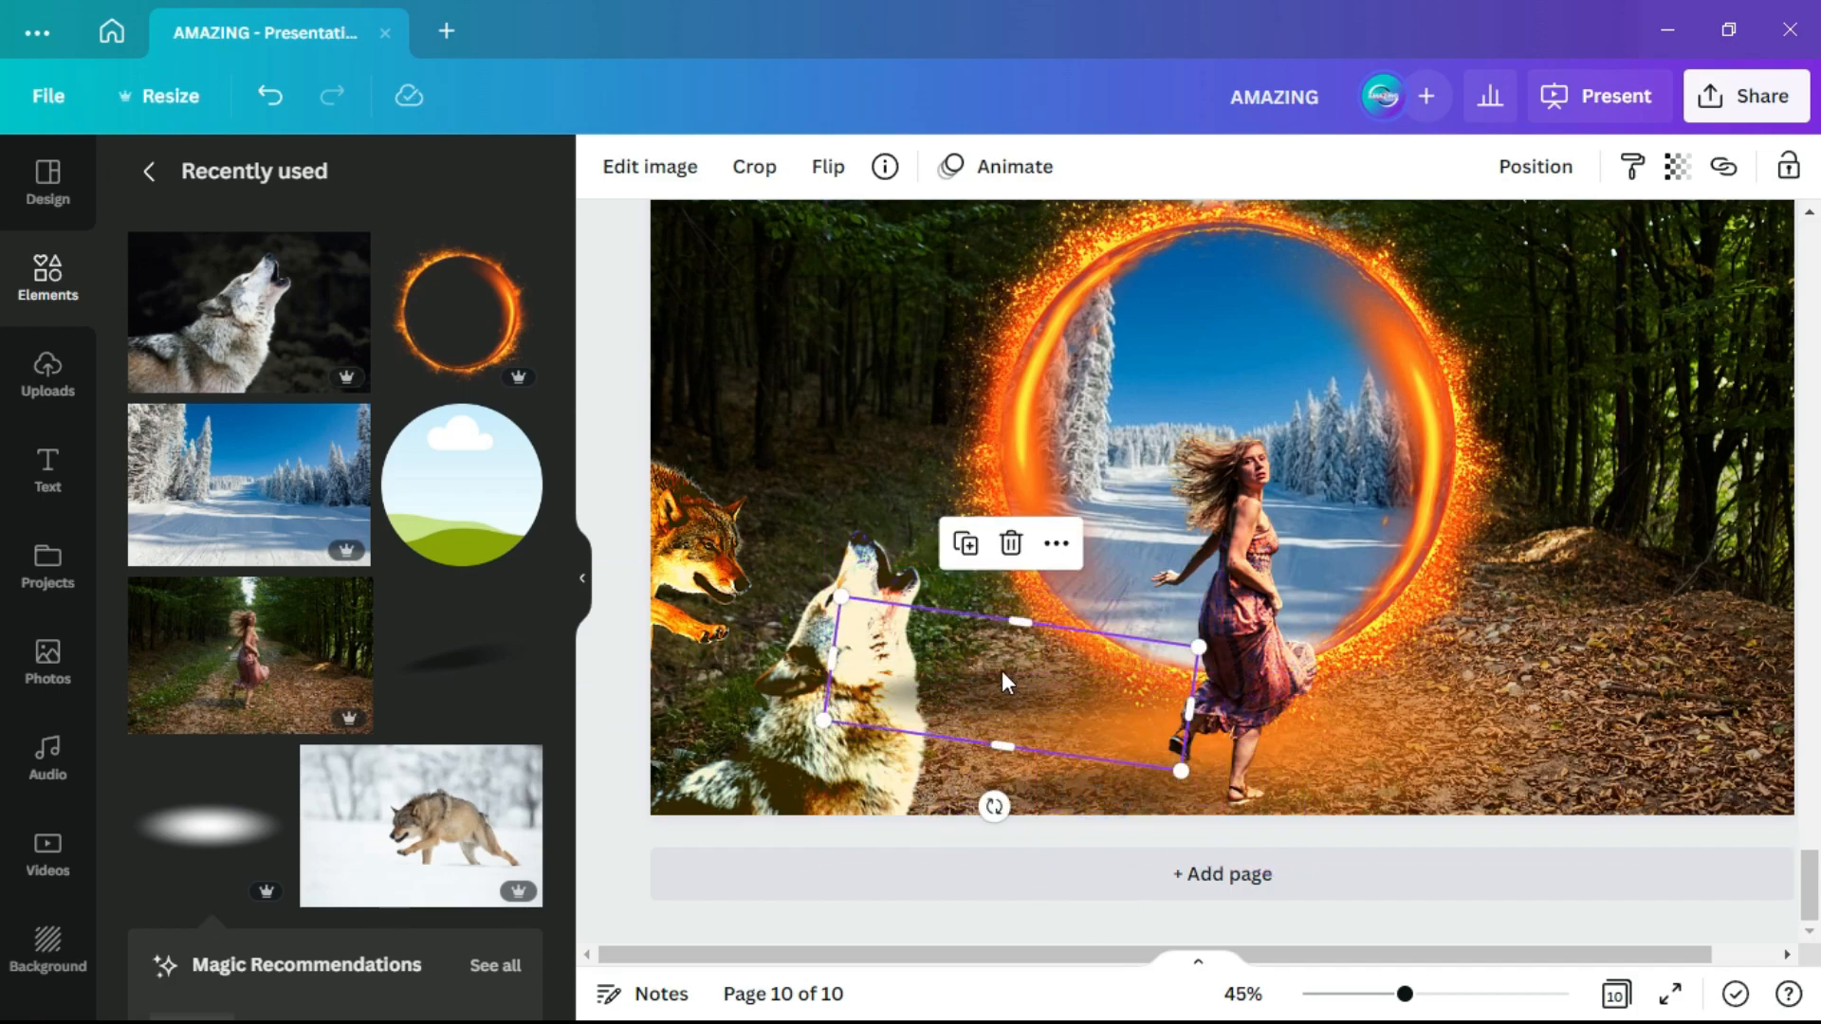
pyautogui.click(1058, 544)
pyautogui.click(1091, 491)
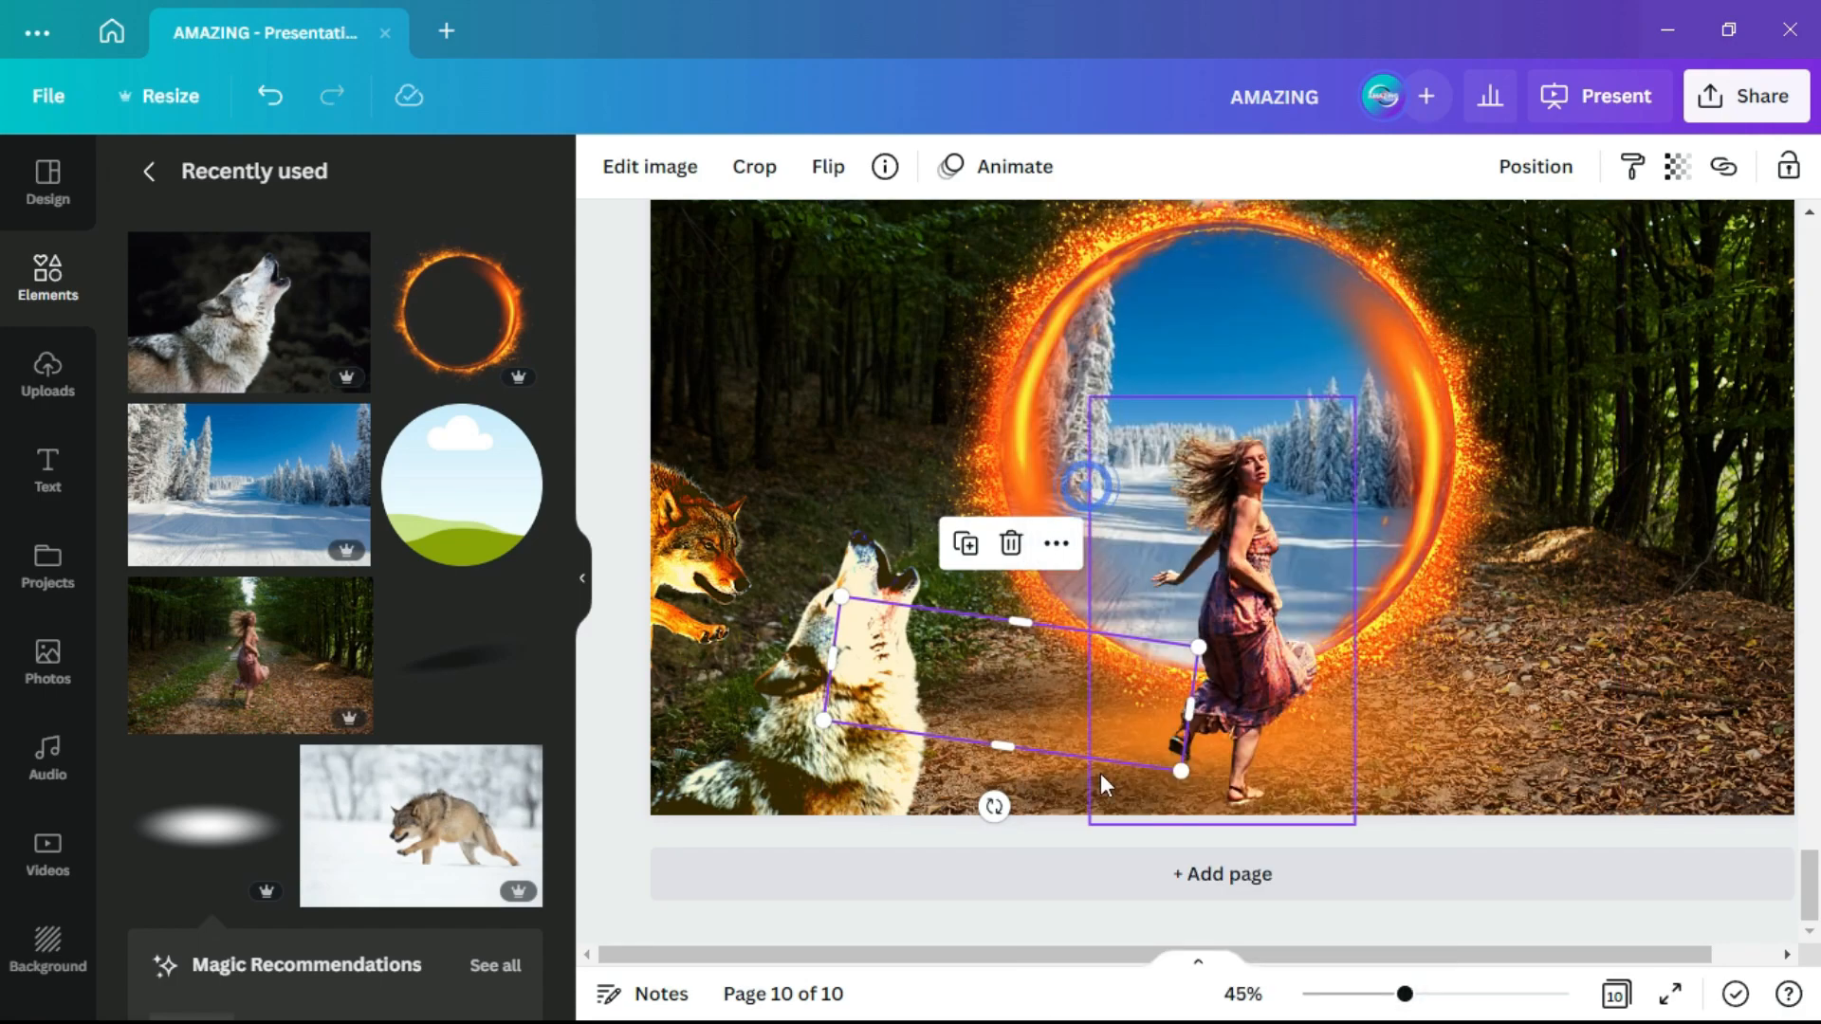
pyautogui.click(1659, 616)
pyautogui.click(1065, 793)
pyautogui.click(1667, 614)
# - Add the photo of the wolf running forward from the recently used items and crop both of its sides closer to the wolf
pyautogui.scroll(-10, 474, 439)
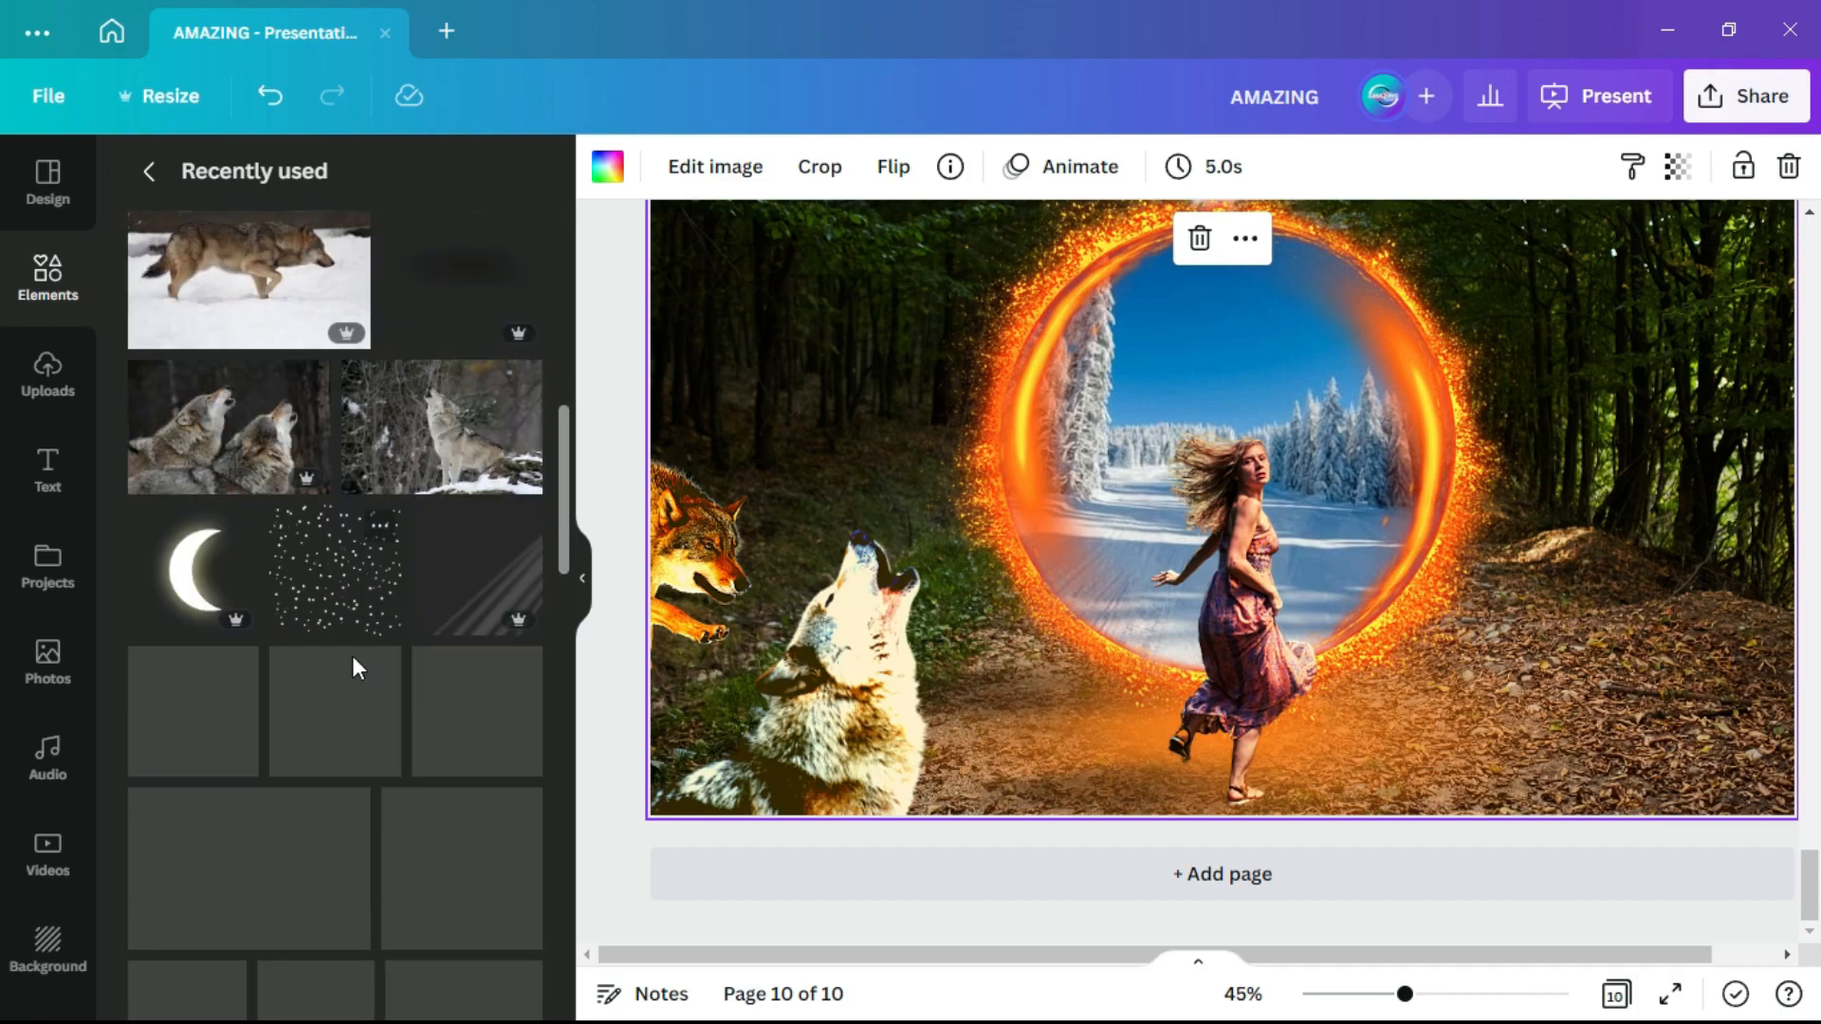
pyautogui.click(446, 588)
pyautogui.click(580, 578)
pyautogui.moveTo(1204, 504); pyautogui.dragTo(1121, 504)
pyautogui.moveTo(691, 504); pyautogui.dragTo(784, 503)
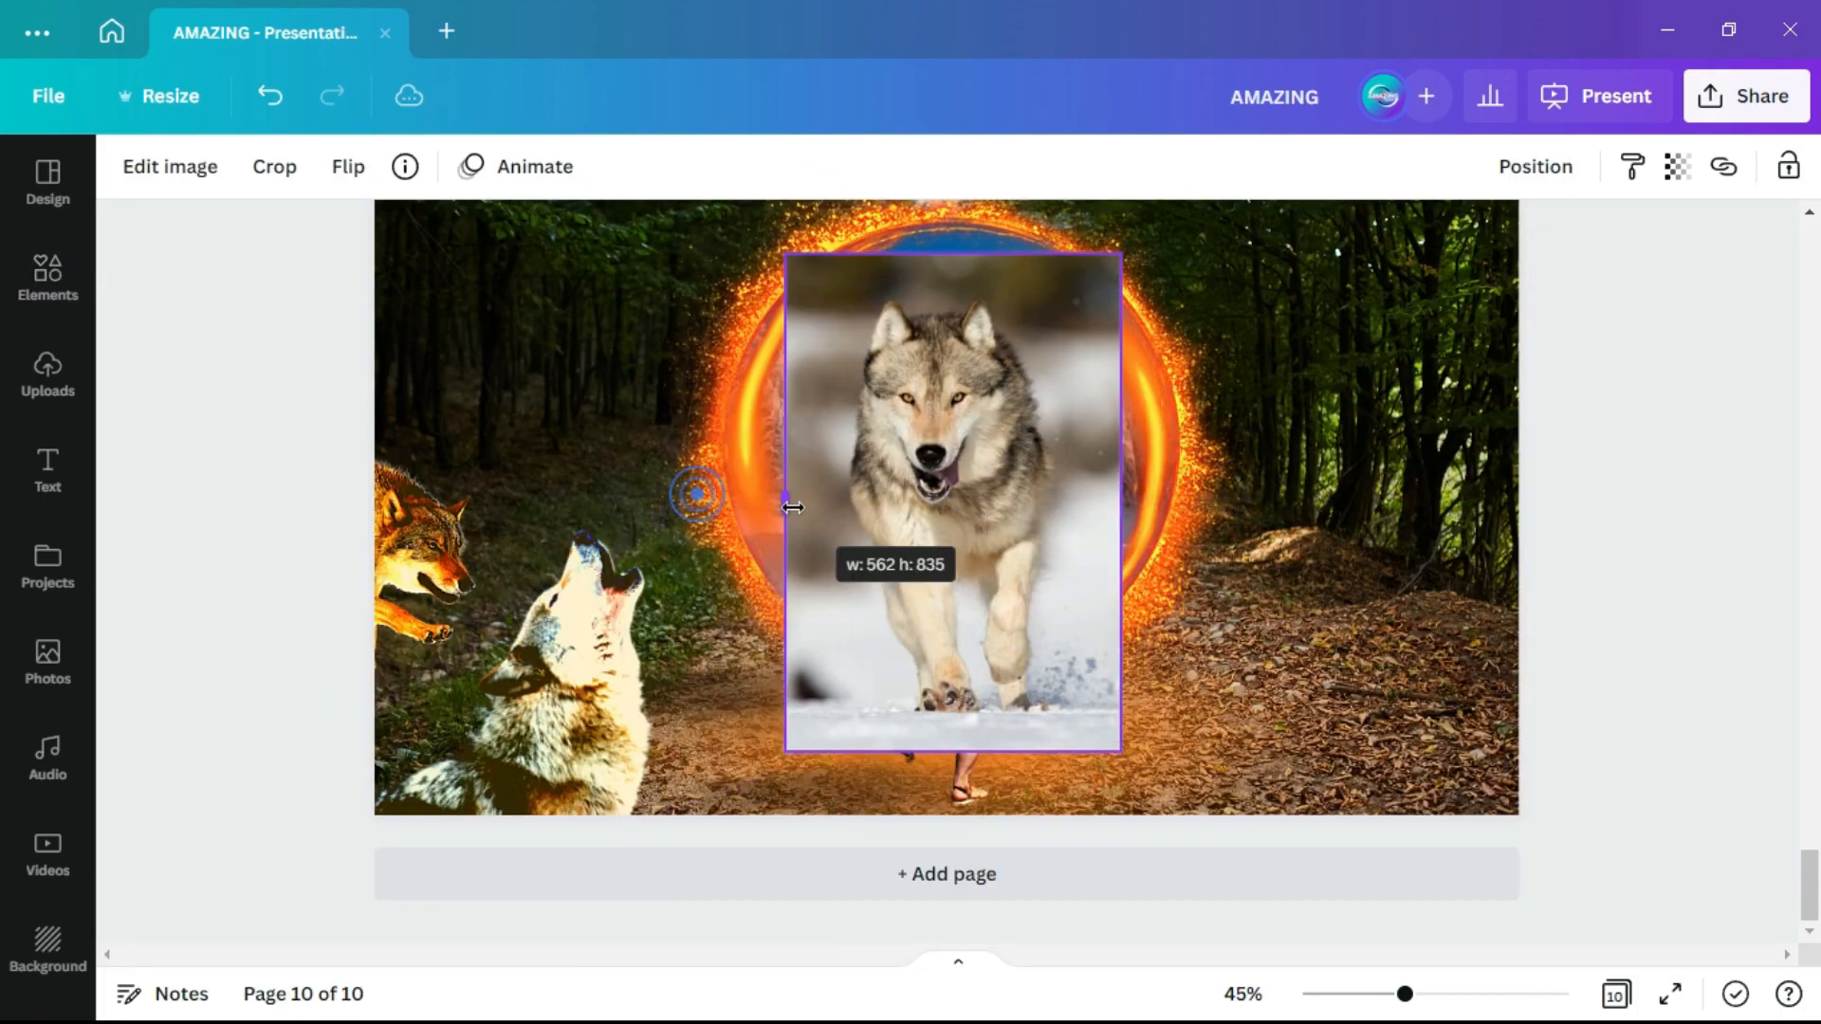
# - Remove the snowy background from the running wolf photo with BG Remover
pyautogui.click(189, 171)
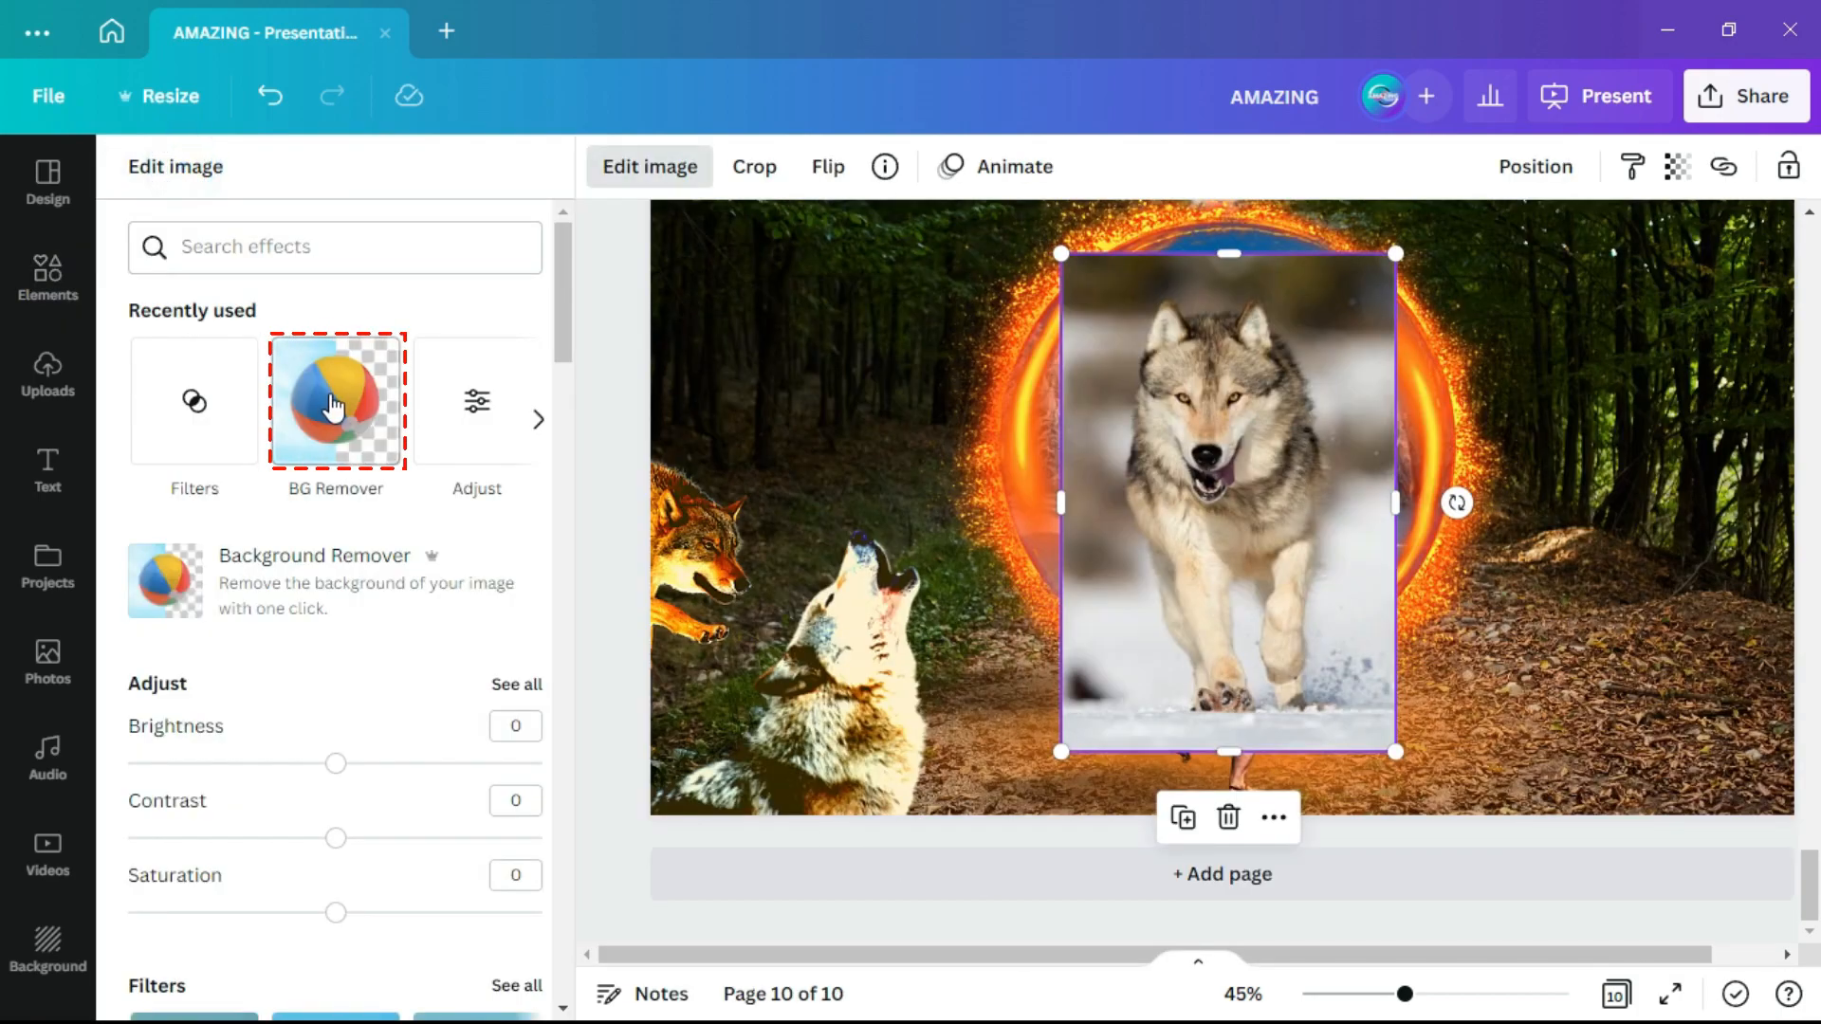
pyautogui.click(332, 406)
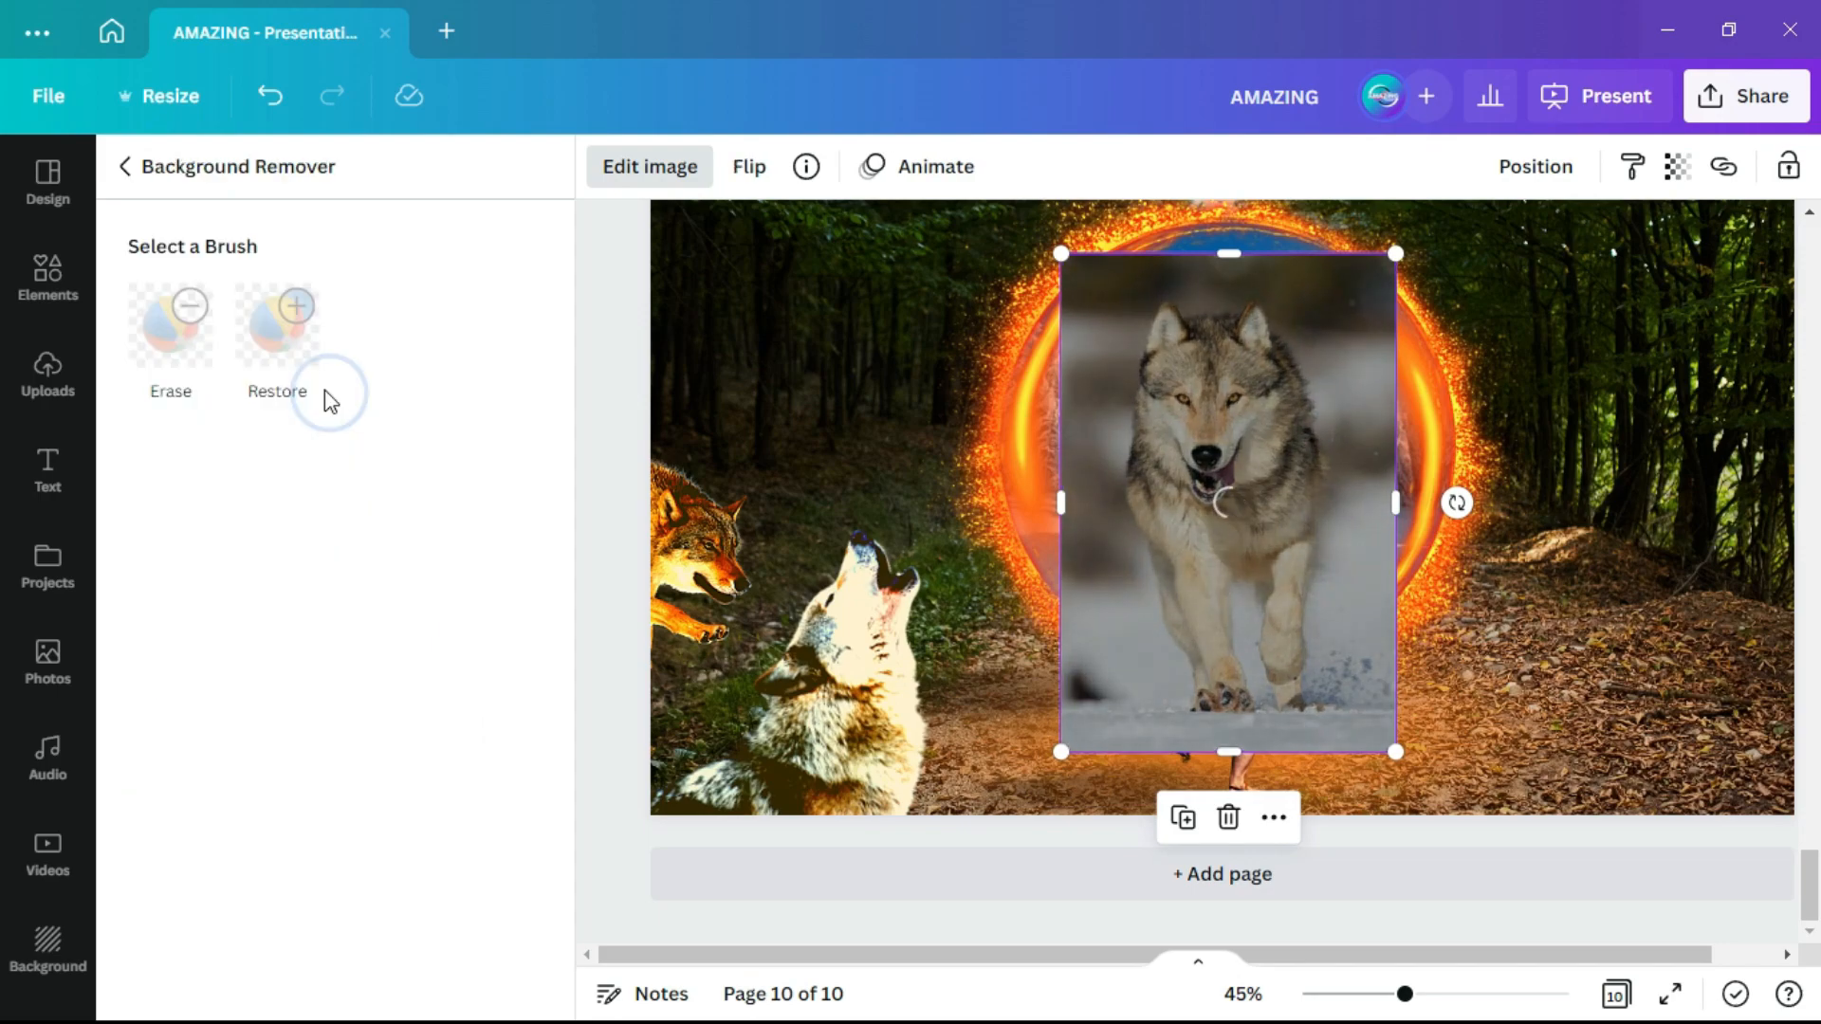
pyautogui.click(439, 973)
# - Shrink the running wolf and place it on the forest path to the right of the portal
pyautogui.moveTo(1252, 470); pyautogui.dragTo(1565, 474)
pyautogui.moveTo(1706, 256); pyautogui.dragTo(1678, 345)
pyautogui.moveTo(1404, 752); pyautogui.dragTo(1540, 673)
pyautogui.moveTo(1665, 470); pyautogui.dragTo(1650, 554)
pyautogui.click(573, 512)
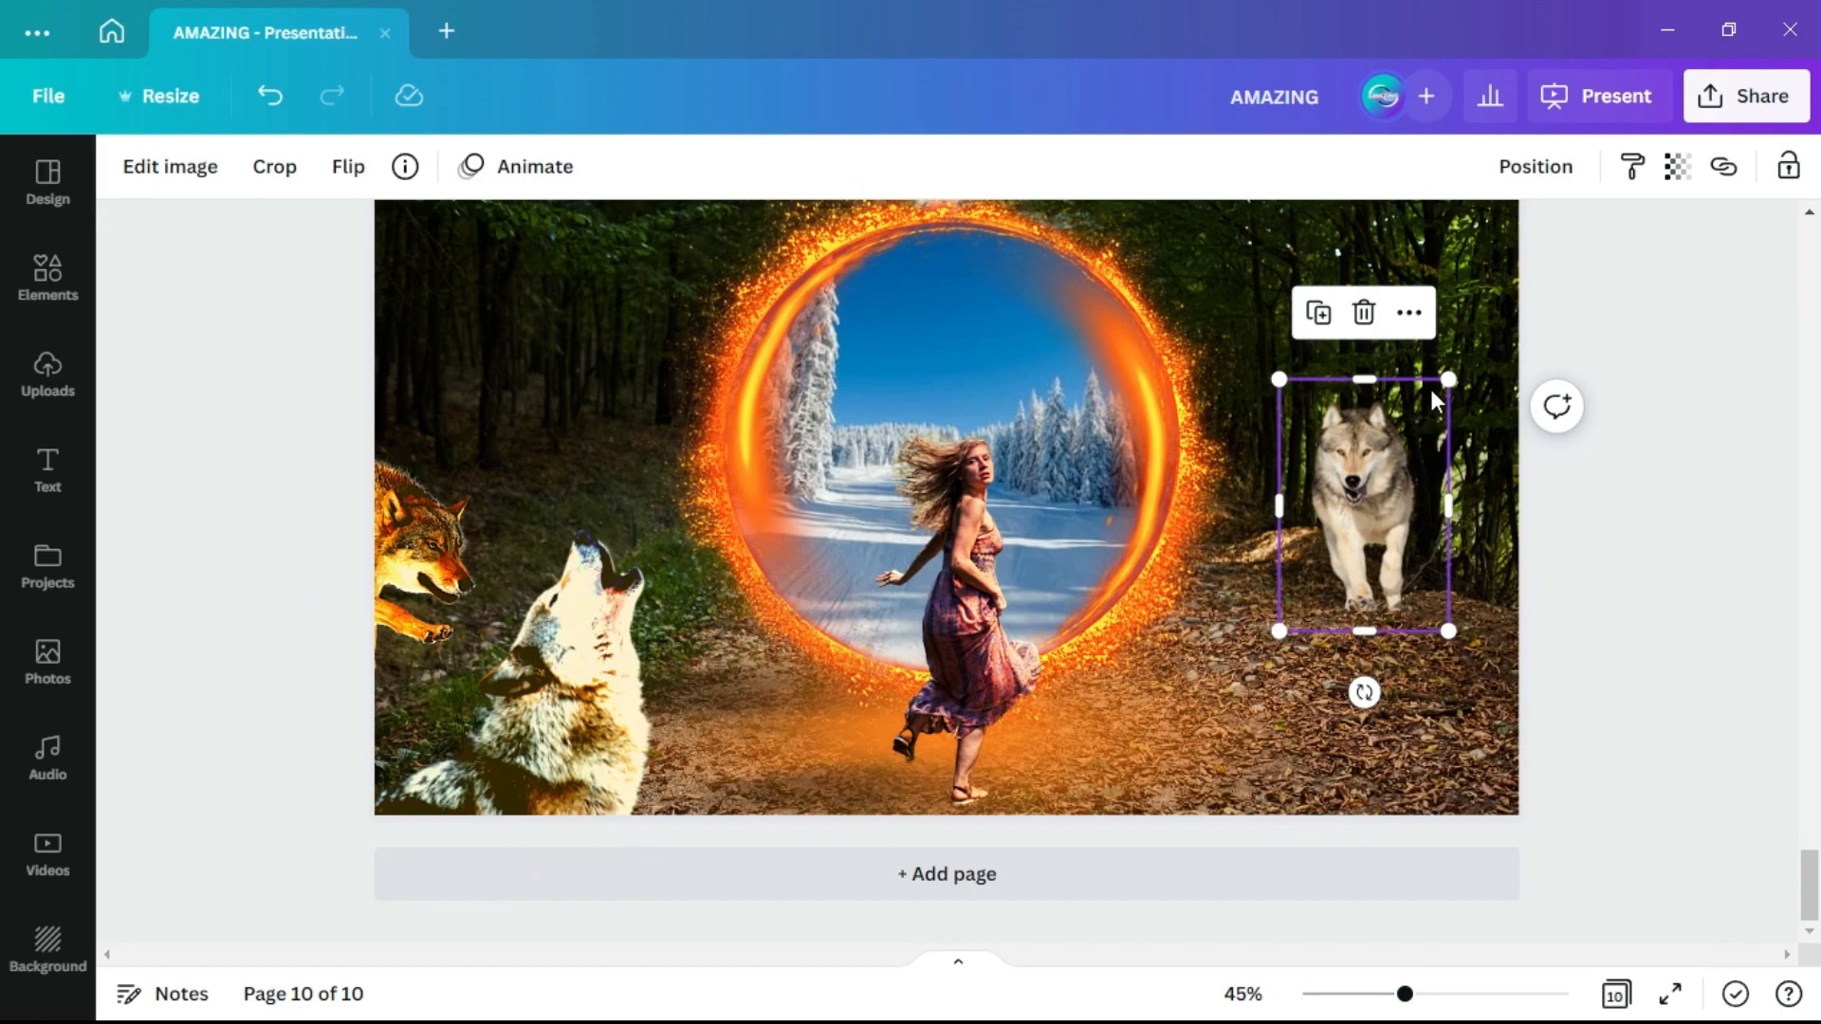
# - Tilt the running wolf slightly counterclockwise and fine-tune its size and position so its paws meet the leafy ground
pyautogui.moveTo(1360, 691); pyautogui.dragTo(1381, 689)
pyautogui.moveTo(1263, 418); pyautogui.dragTo(1287, 439)
pyautogui.moveTo(1340, 539); pyautogui.dragTo(1318, 536)
pyautogui.scroll(5, 1365, 566)
pyautogui.moveTo(1412, 954); pyautogui.dragTo(1490, 915)
pyautogui.moveTo(1503, 276); pyautogui.dragTo(1499, 283)
pyautogui.moveTo(1586, 462); pyautogui.dragTo(1583, 452)
pyautogui.moveTo(1436, 553); pyautogui.dragTo(1440, 545)
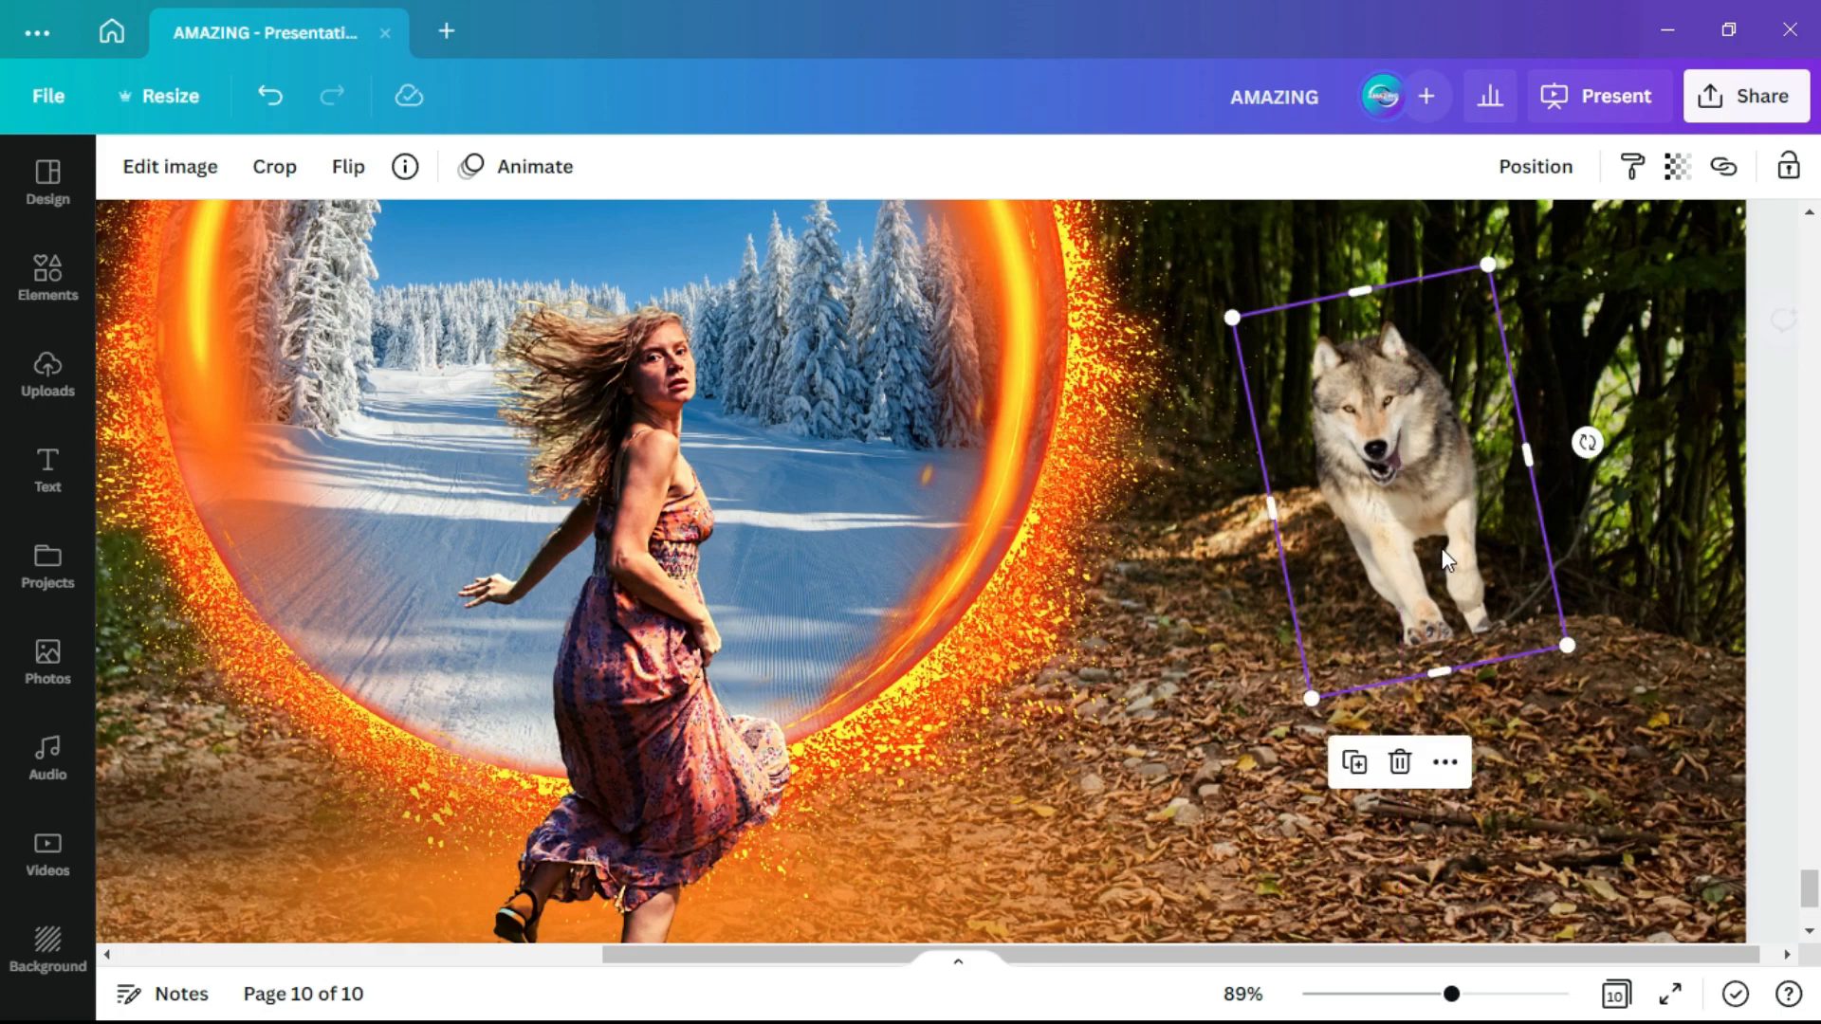
pyautogui.click(1180, 756)
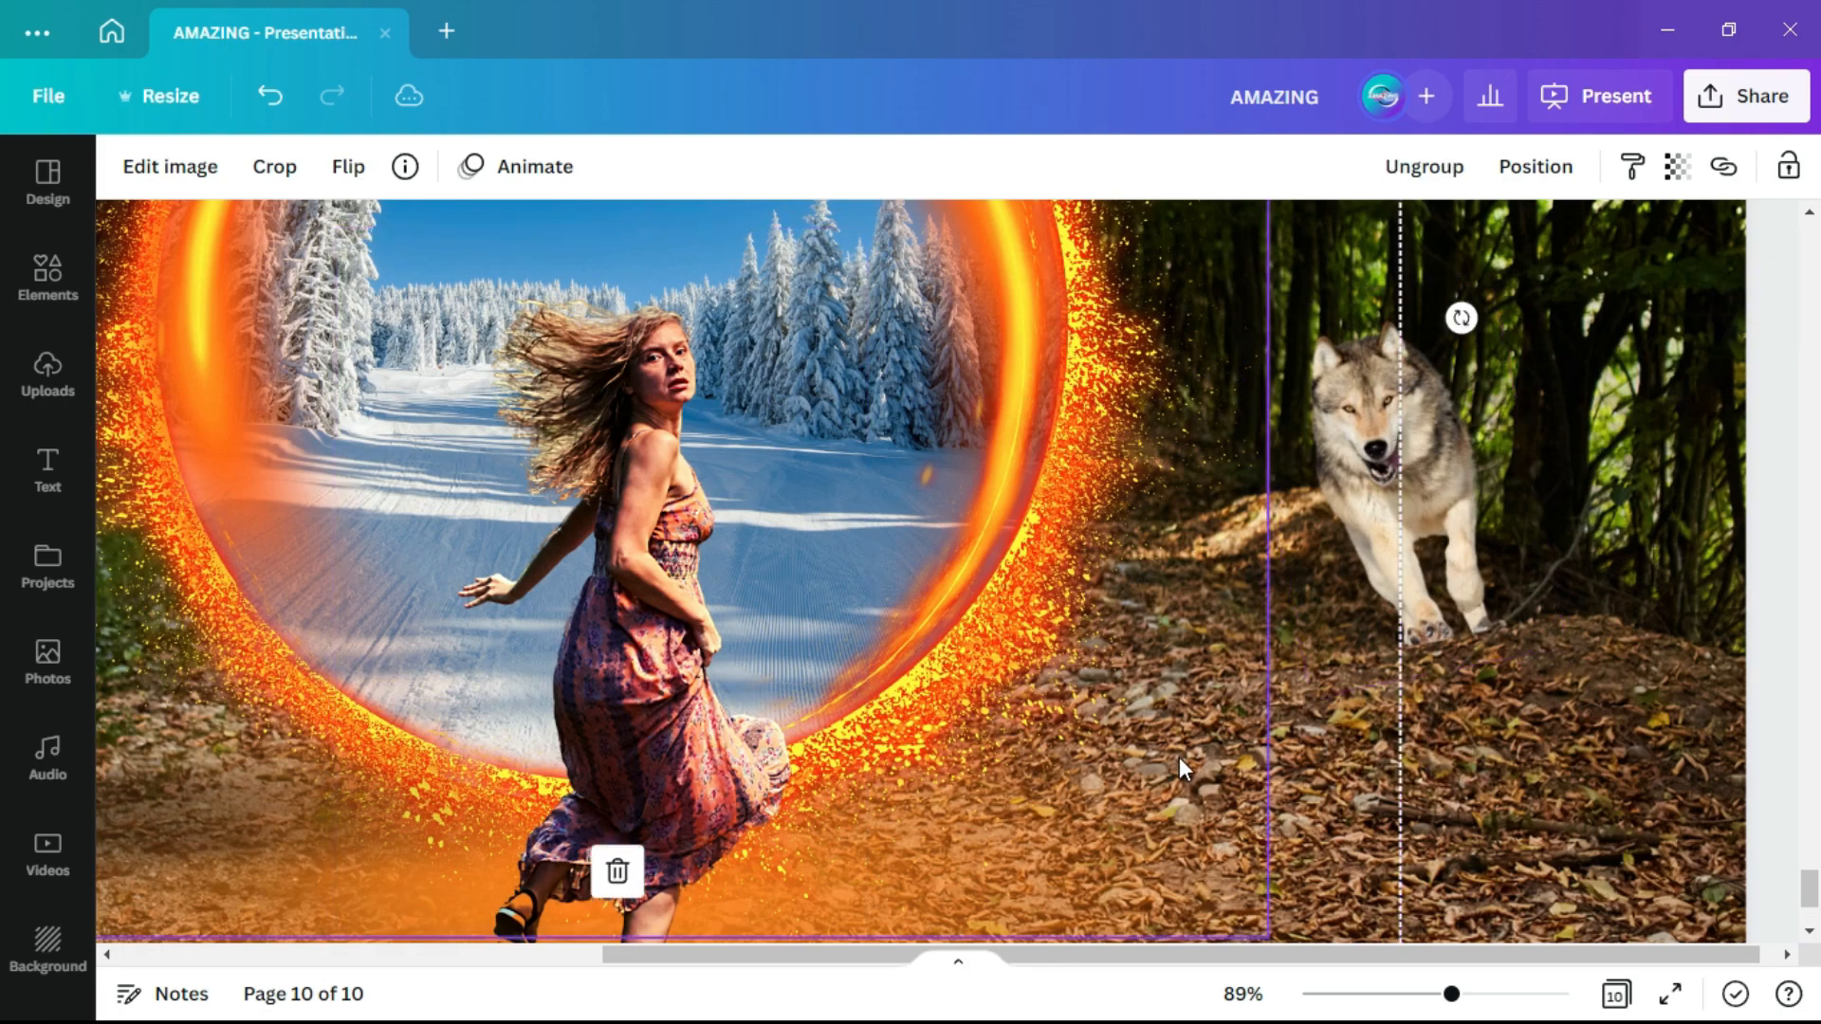
# - Apply the Dare filter at intensity 50 to the running wolf
pyautogui.click(1435, 500)
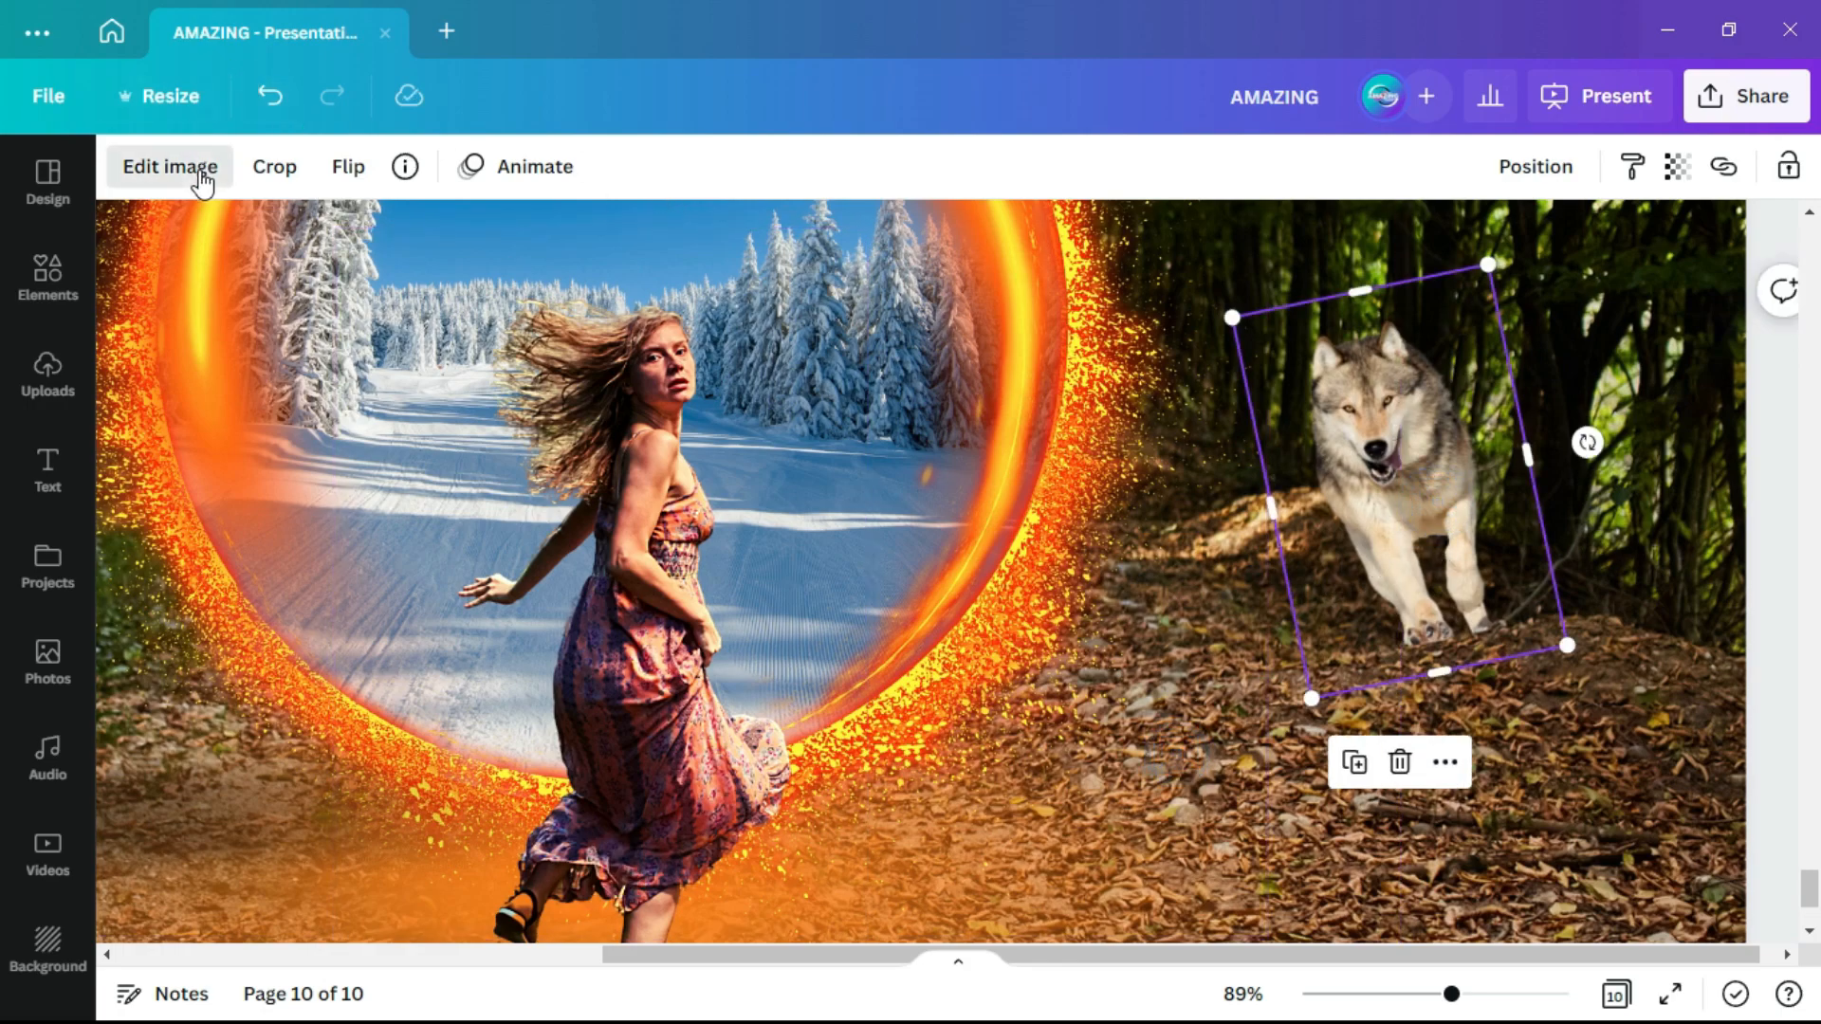
pyautogui.click(202, 183)
pyautogui.click(369, 439)
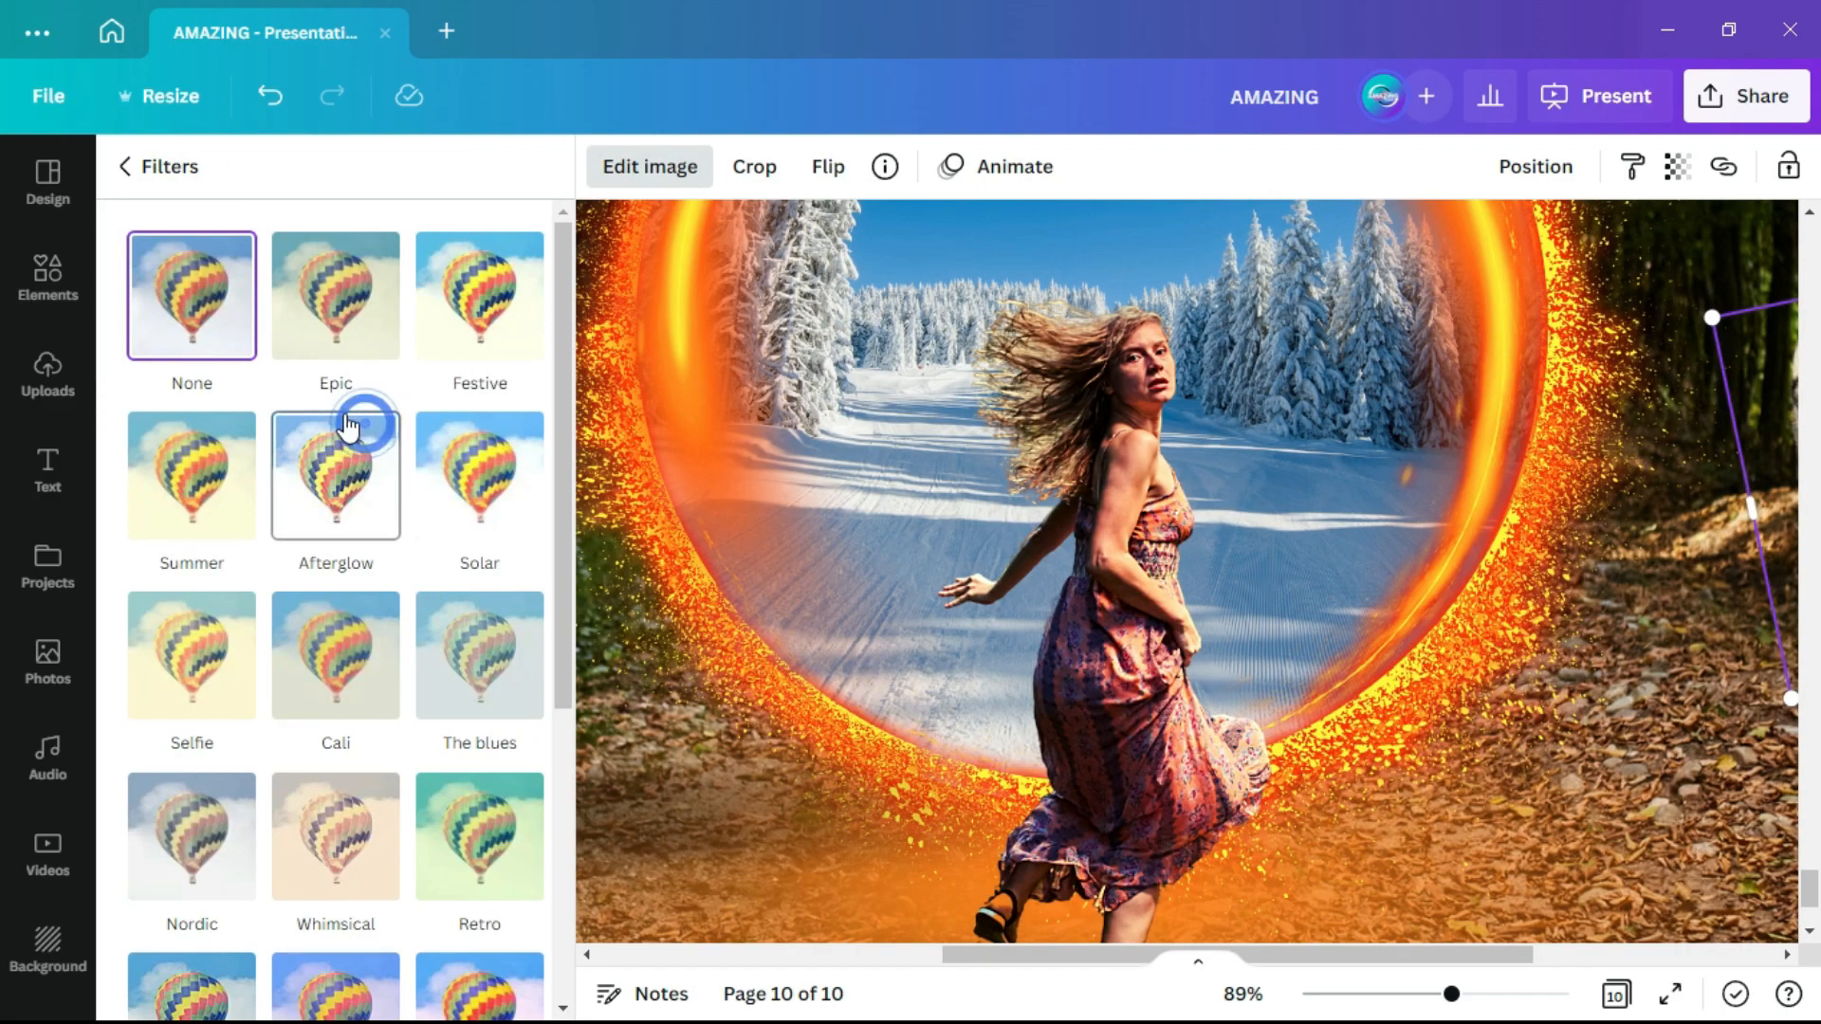
pyautogui.scroll(-5, 438, 749)
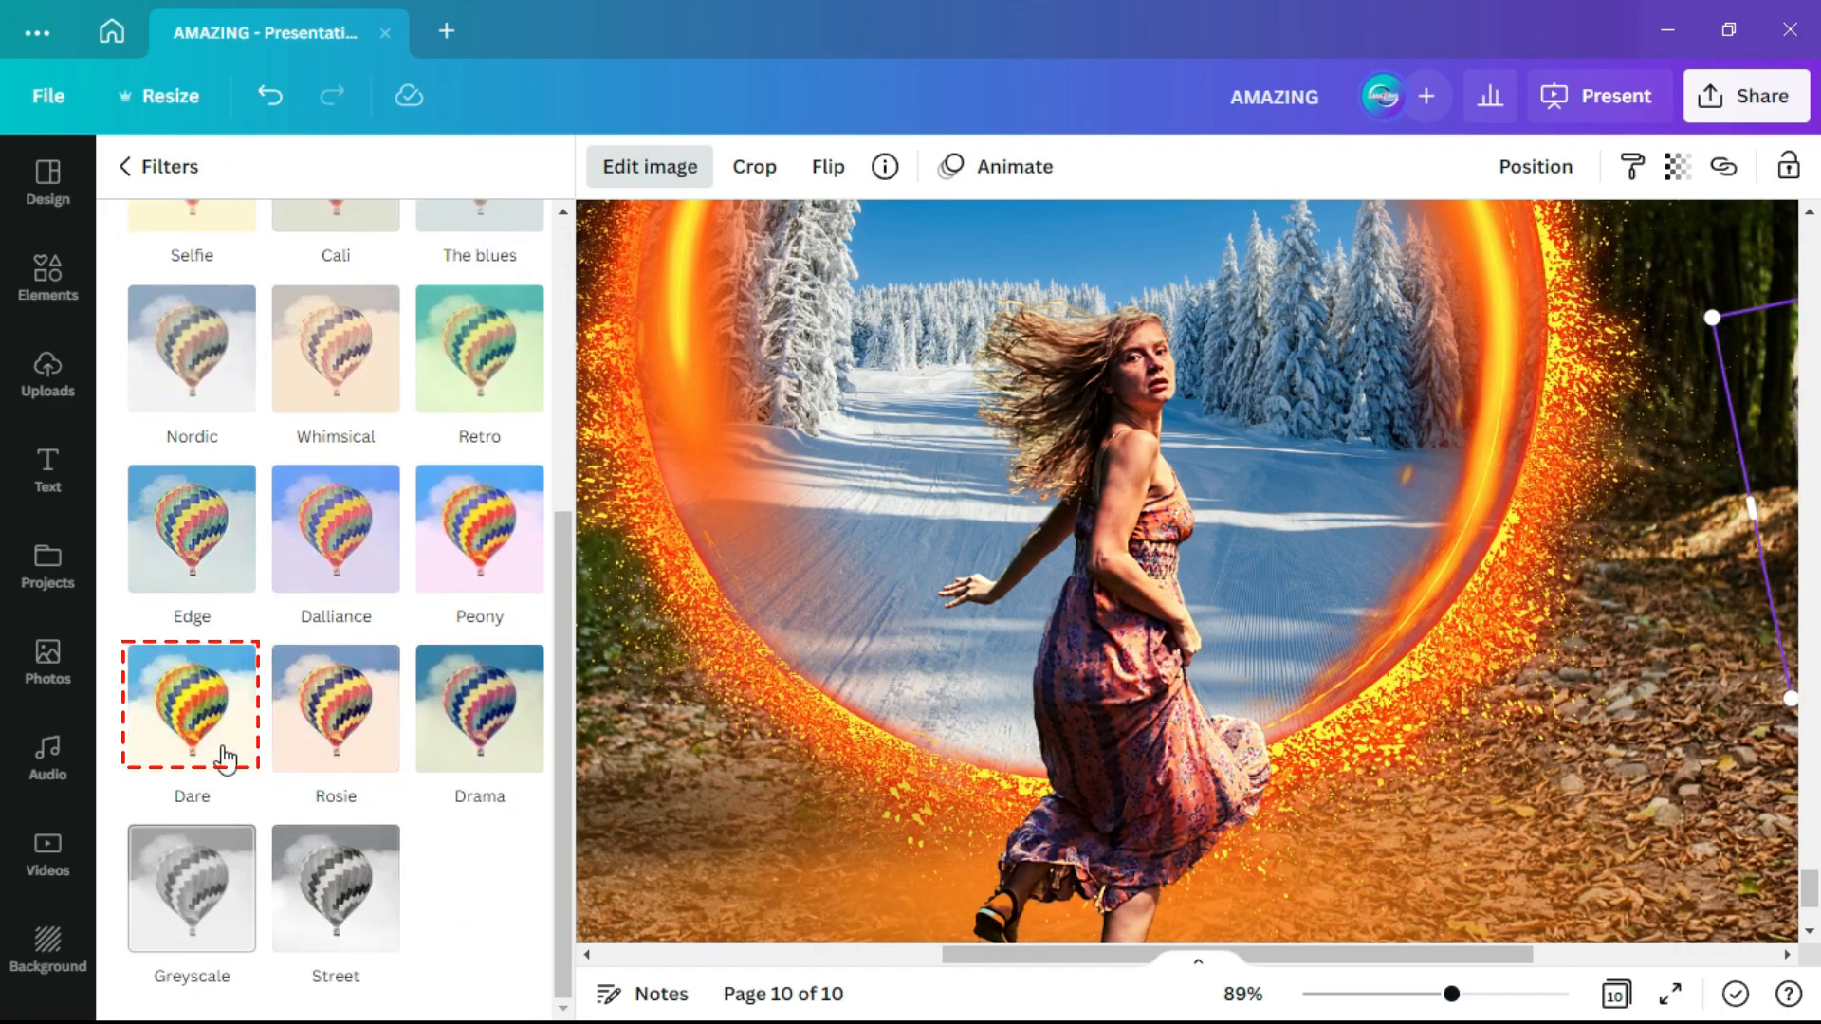
pyautogui.moveTo(1460, 956); pyautogui.dragTo(1703, 941)
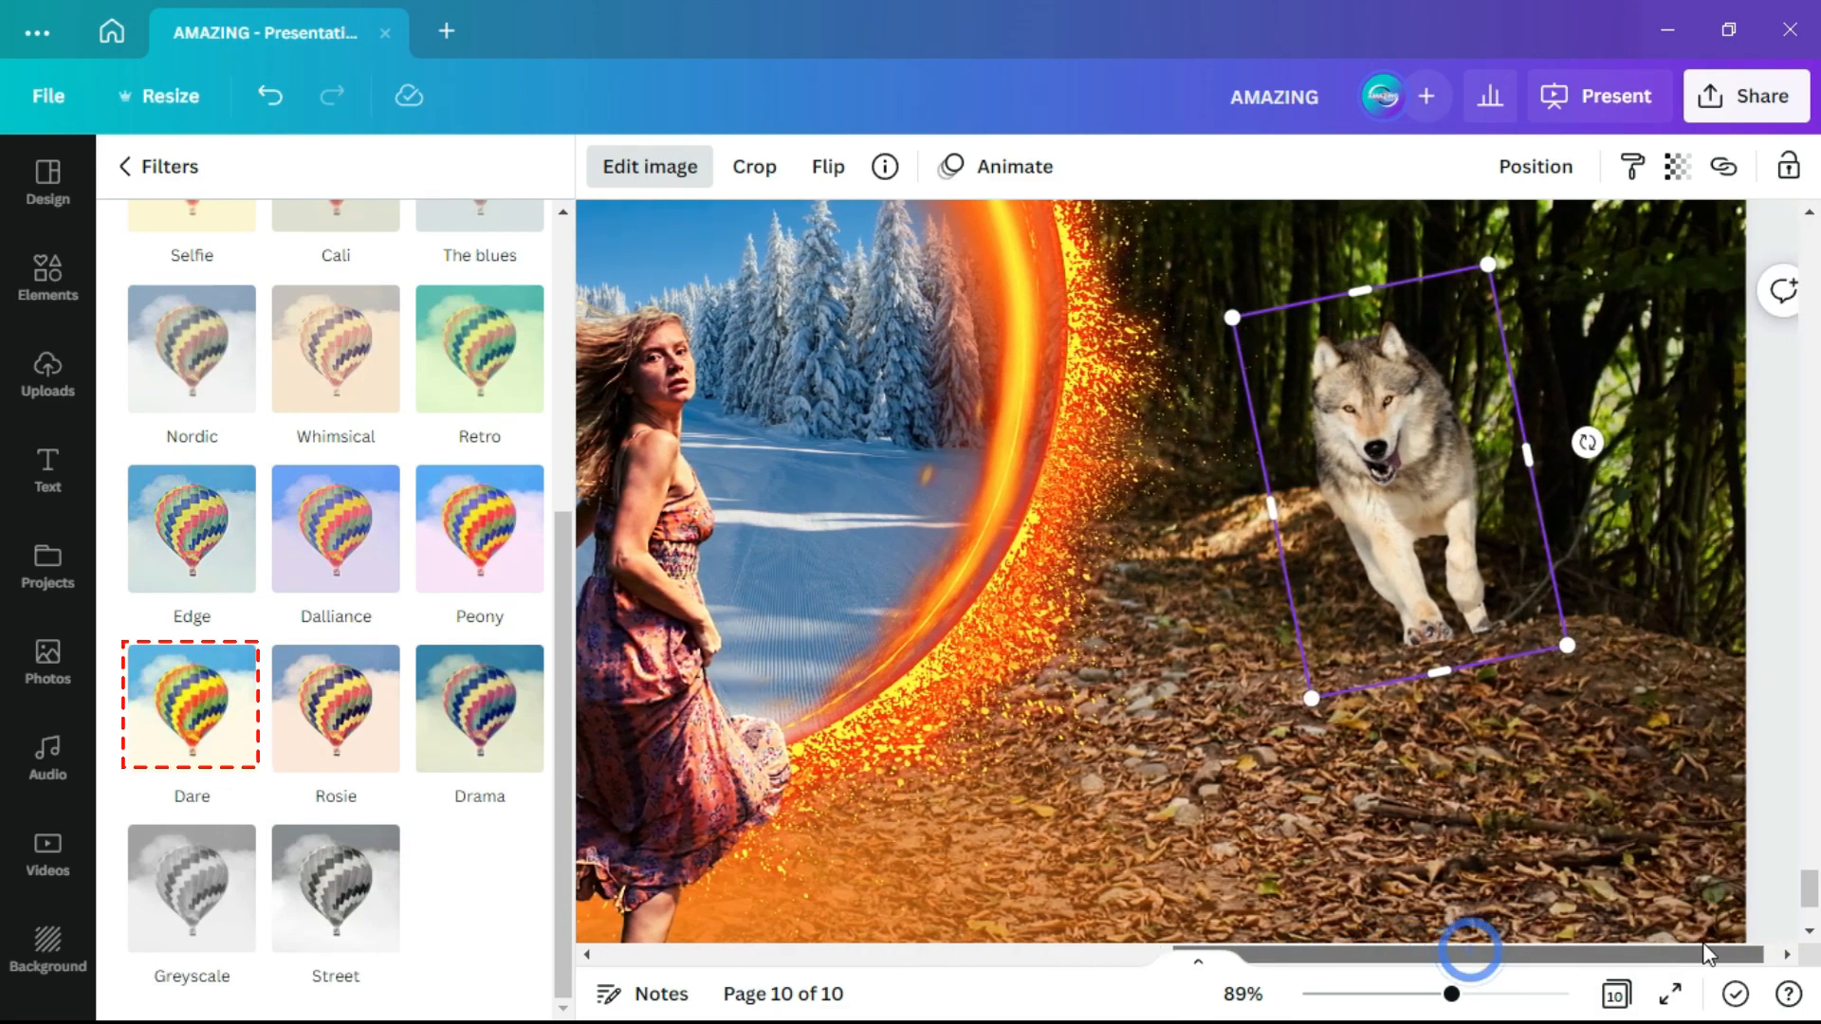
pyautogui.click(187, 718)
pyautogui.click(188, 711)
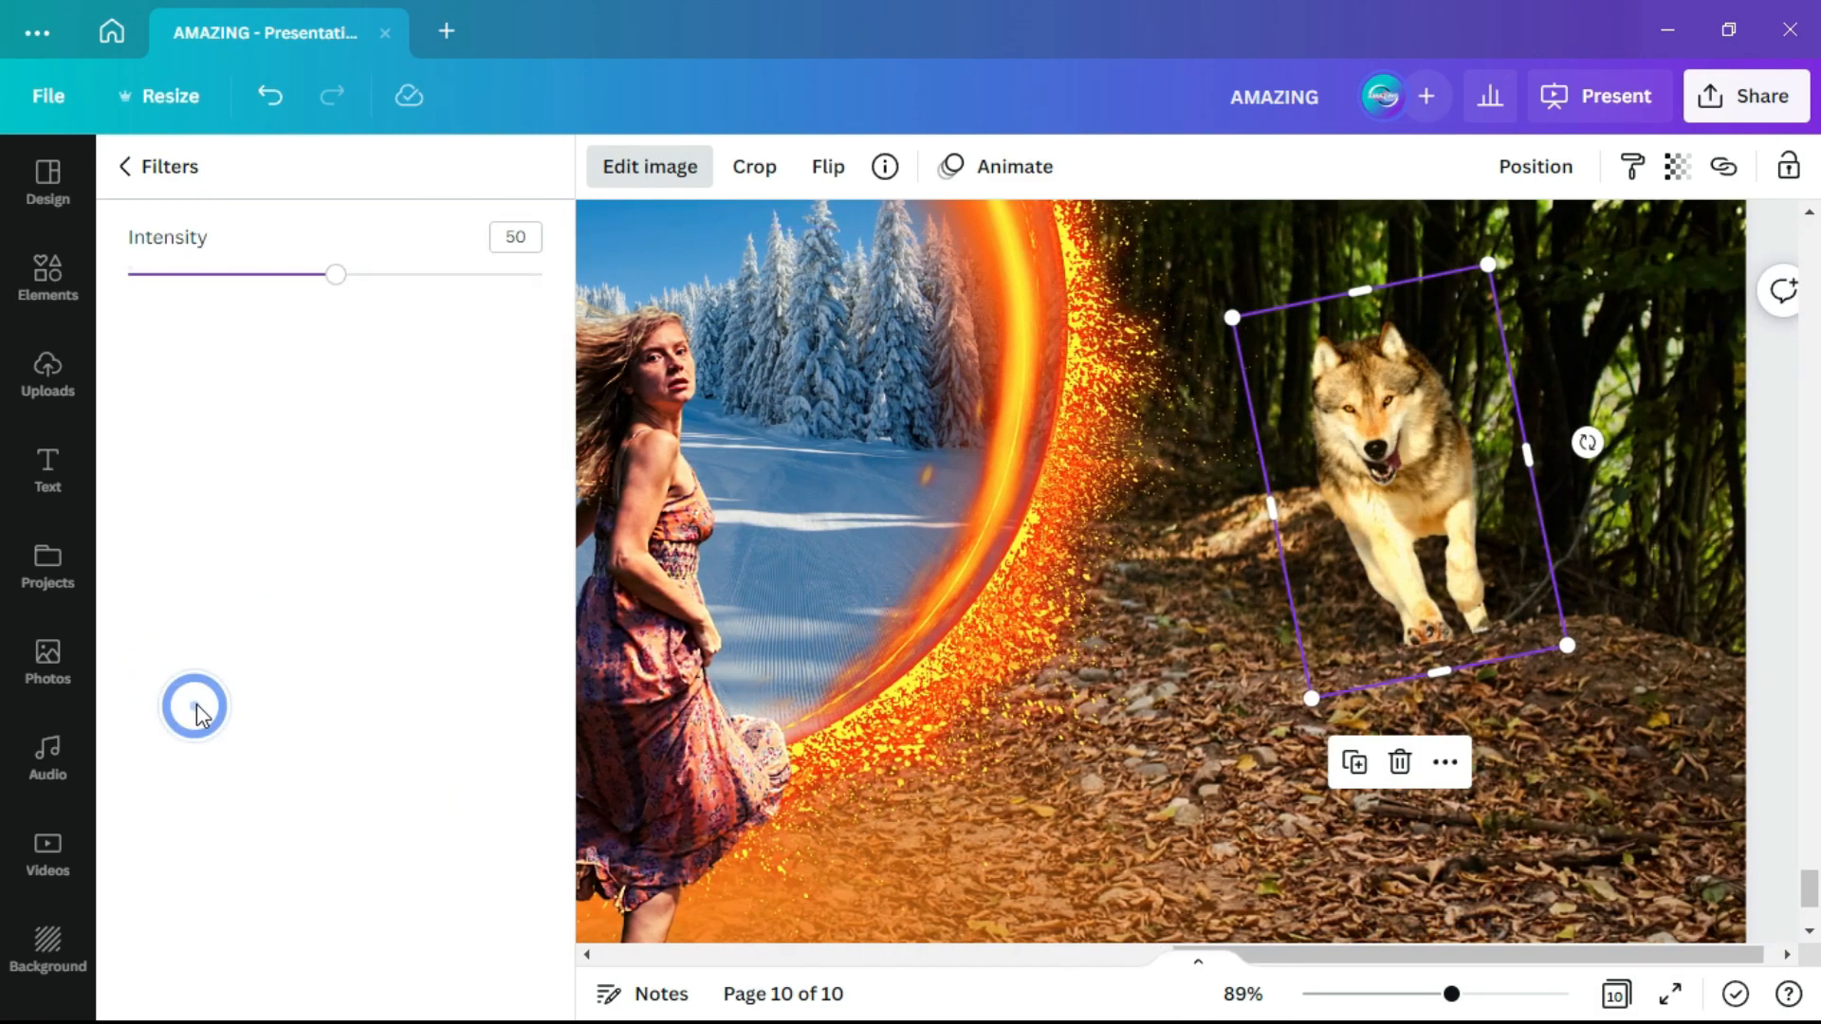
pyautogui.click(133, 170)
pyautogui.click(1207, 743)
# - Darken the forest background by setting its brightness to -30
pyautogui.scroll(-4, 1603, 789)
pyautogui.click(1523, 552)
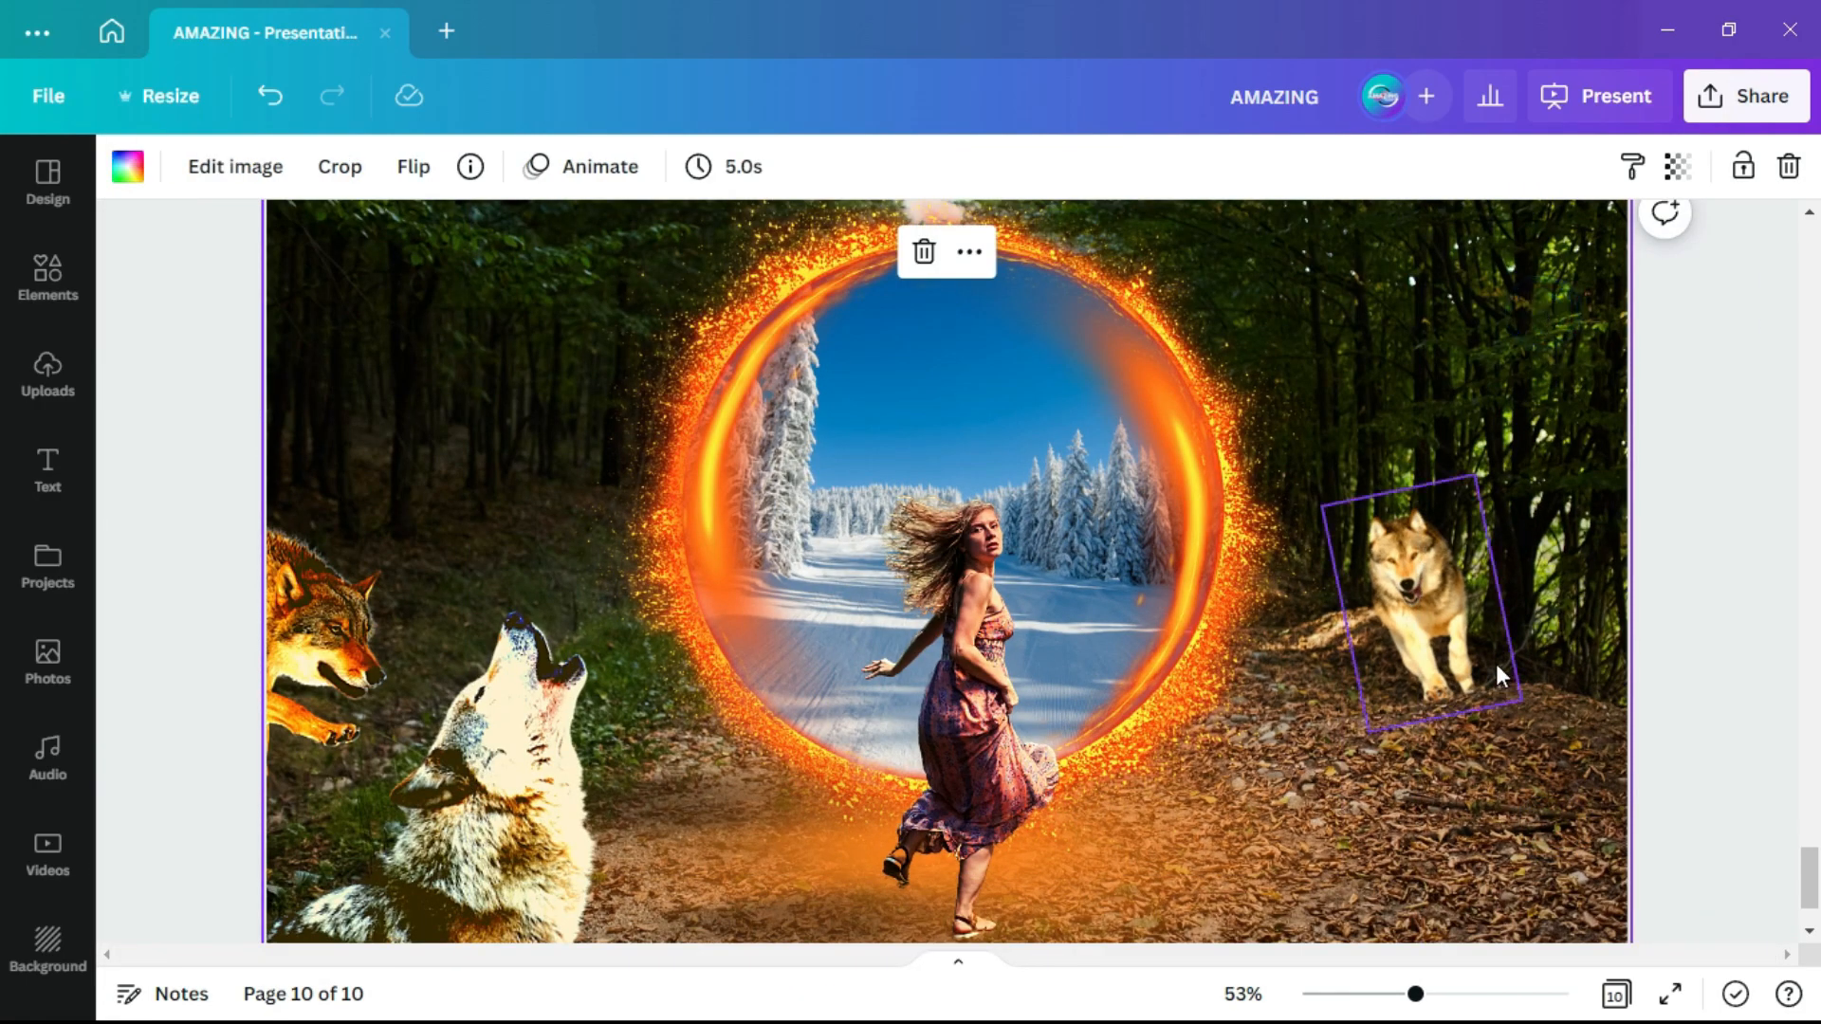
pyautogui.scroll(-2, 1494, 664)
pyautogui.click(245, 166)
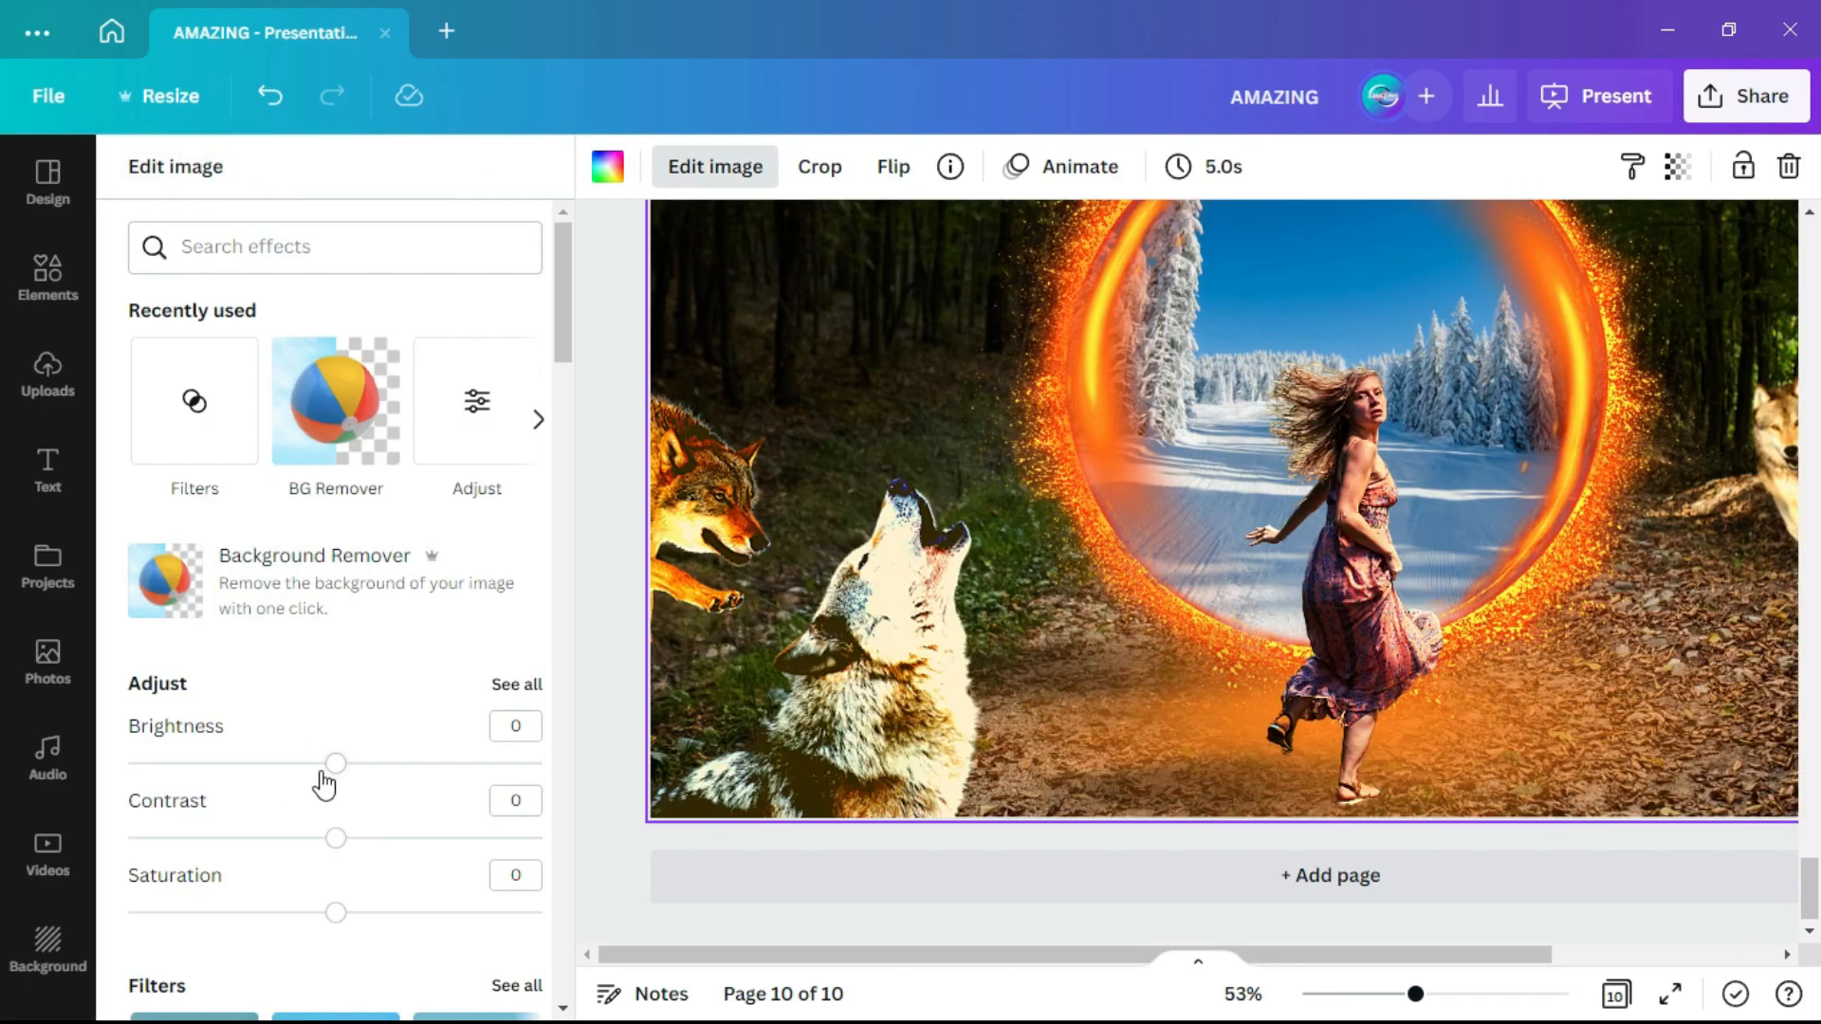
pyautogui.moveTo(1811, 899); pyautogui.dragTo(1811, 883)
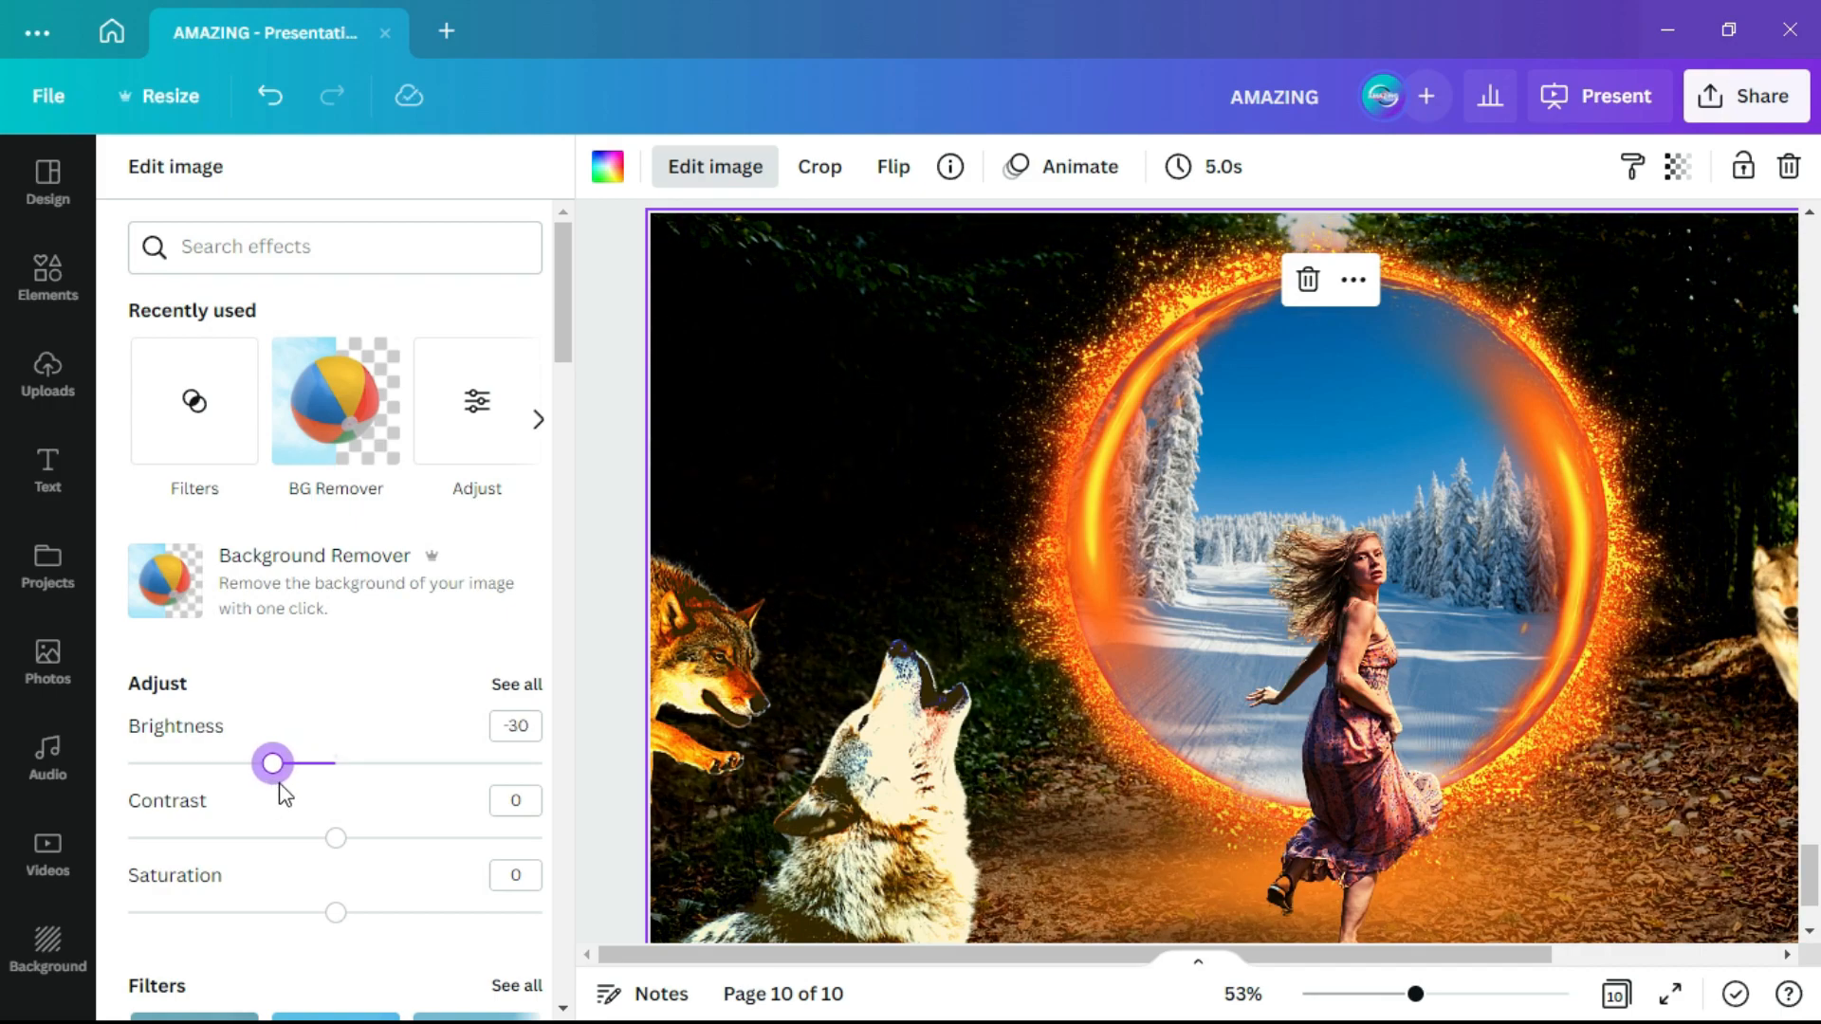
pyautogui.click(595, 633)
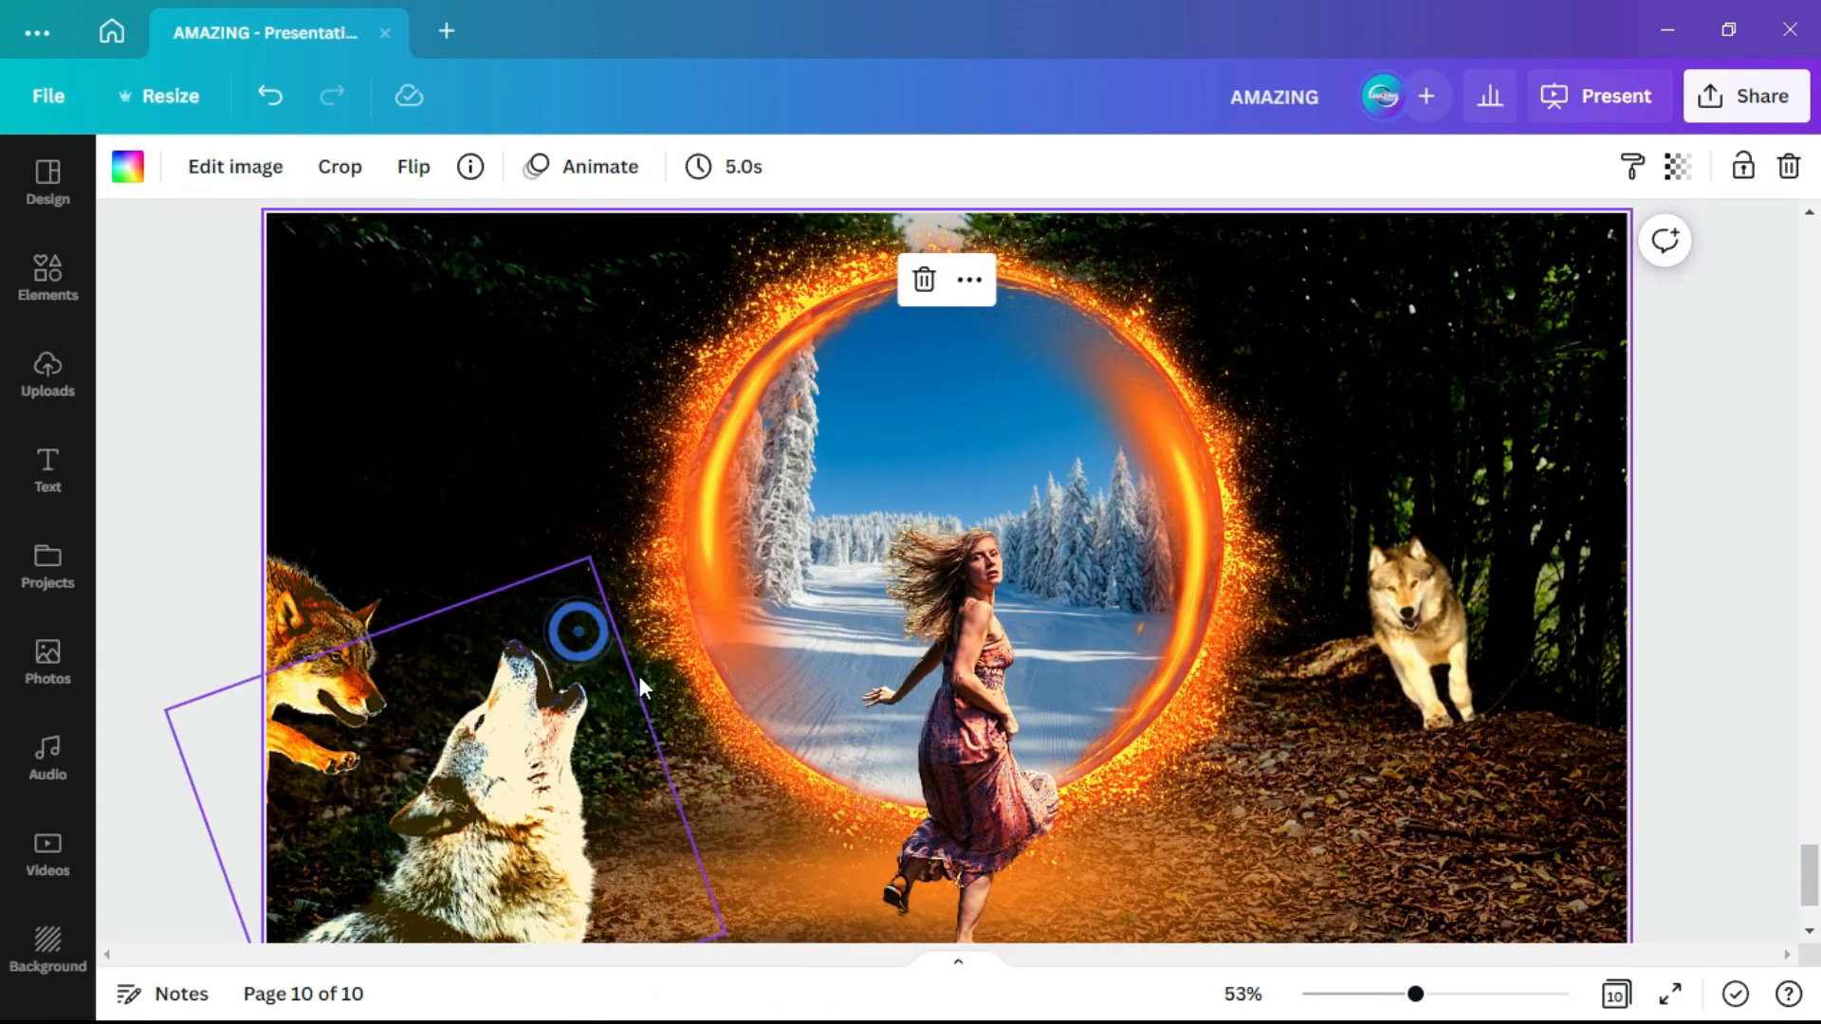
# - Add the uploaded image of the man in the red cape to the page
pyautogui.moveTo(1414, 994); pyautogui.dragTo(1427, 994)
pyautogui.moveTo(1189, 954); pyautogui.dragTo(1127, 954)
pyautogui.click(1396, 668)
pyautogui.moveTo(1811, 886); pyautogui.dragTo(1811, 858)
pyautogui.click(1743, 435)
pyautogui.scroll(-2, 1422, 773)
pyautogui.scroll(2, 1408, 777)
pyautogui.click(48, 275)
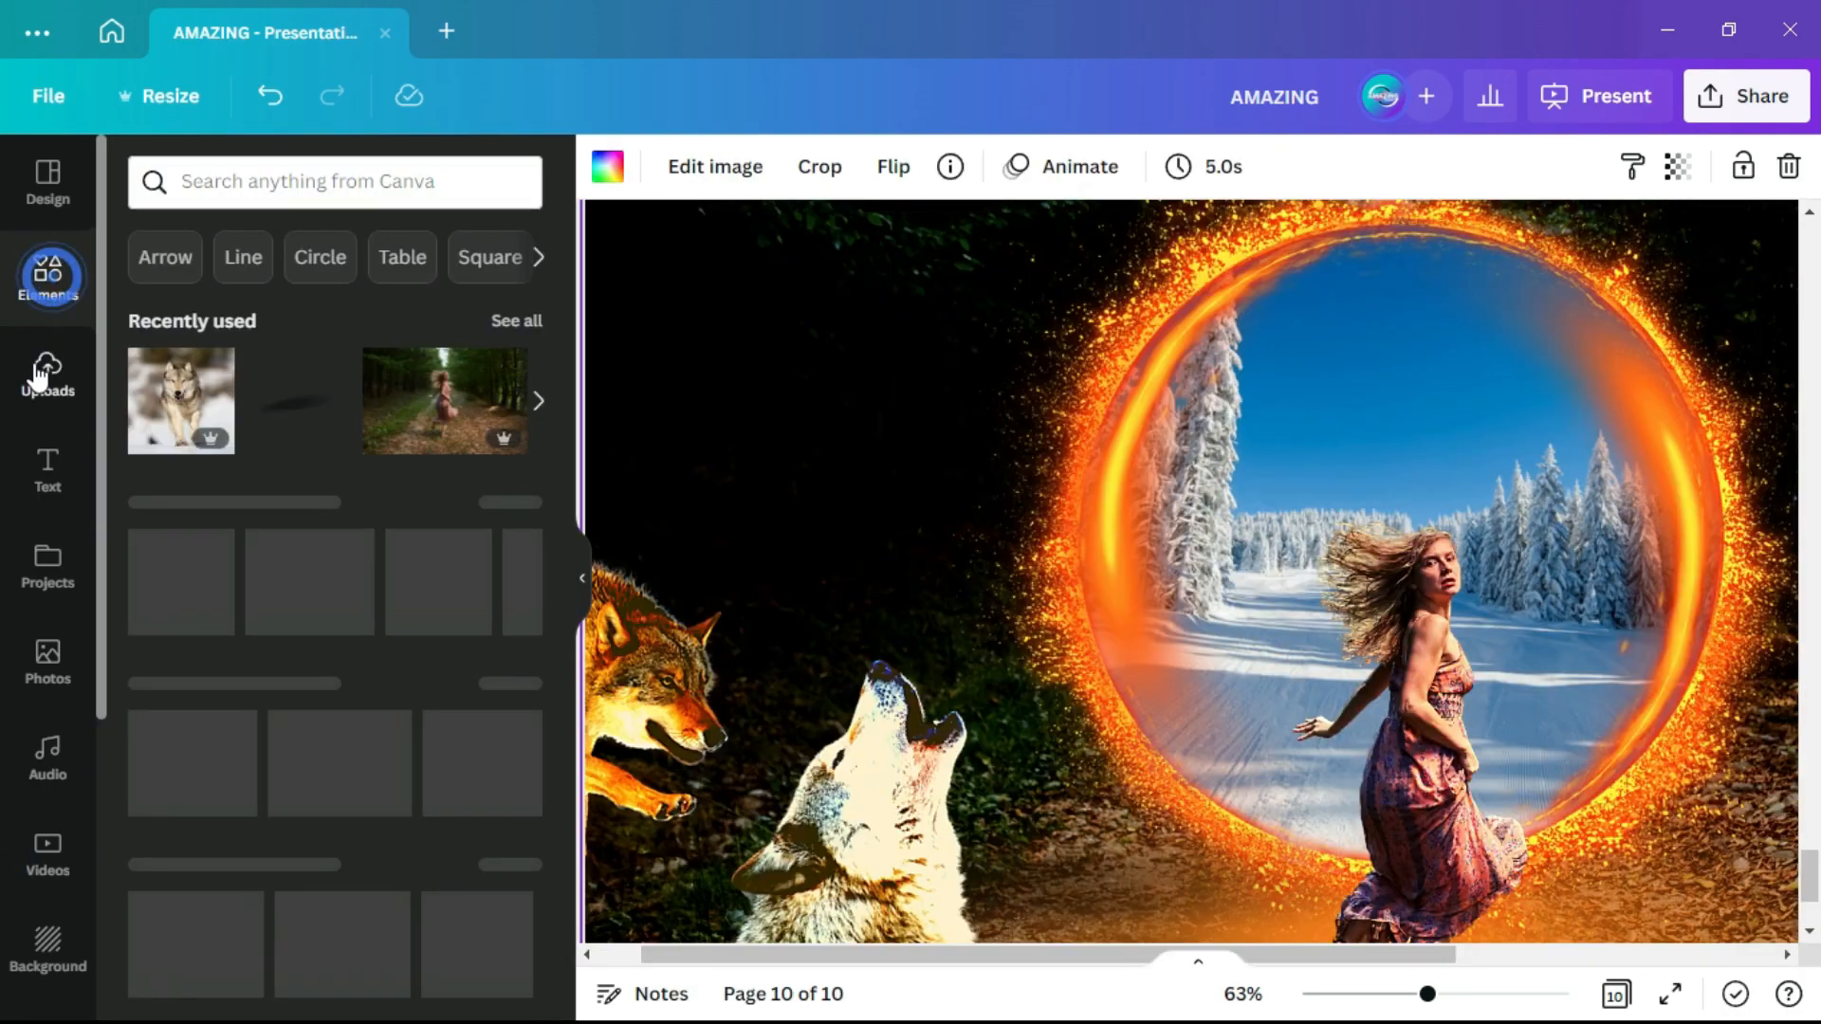
pyautogui.click(47, 374)
pyautogui.click(175, 474)
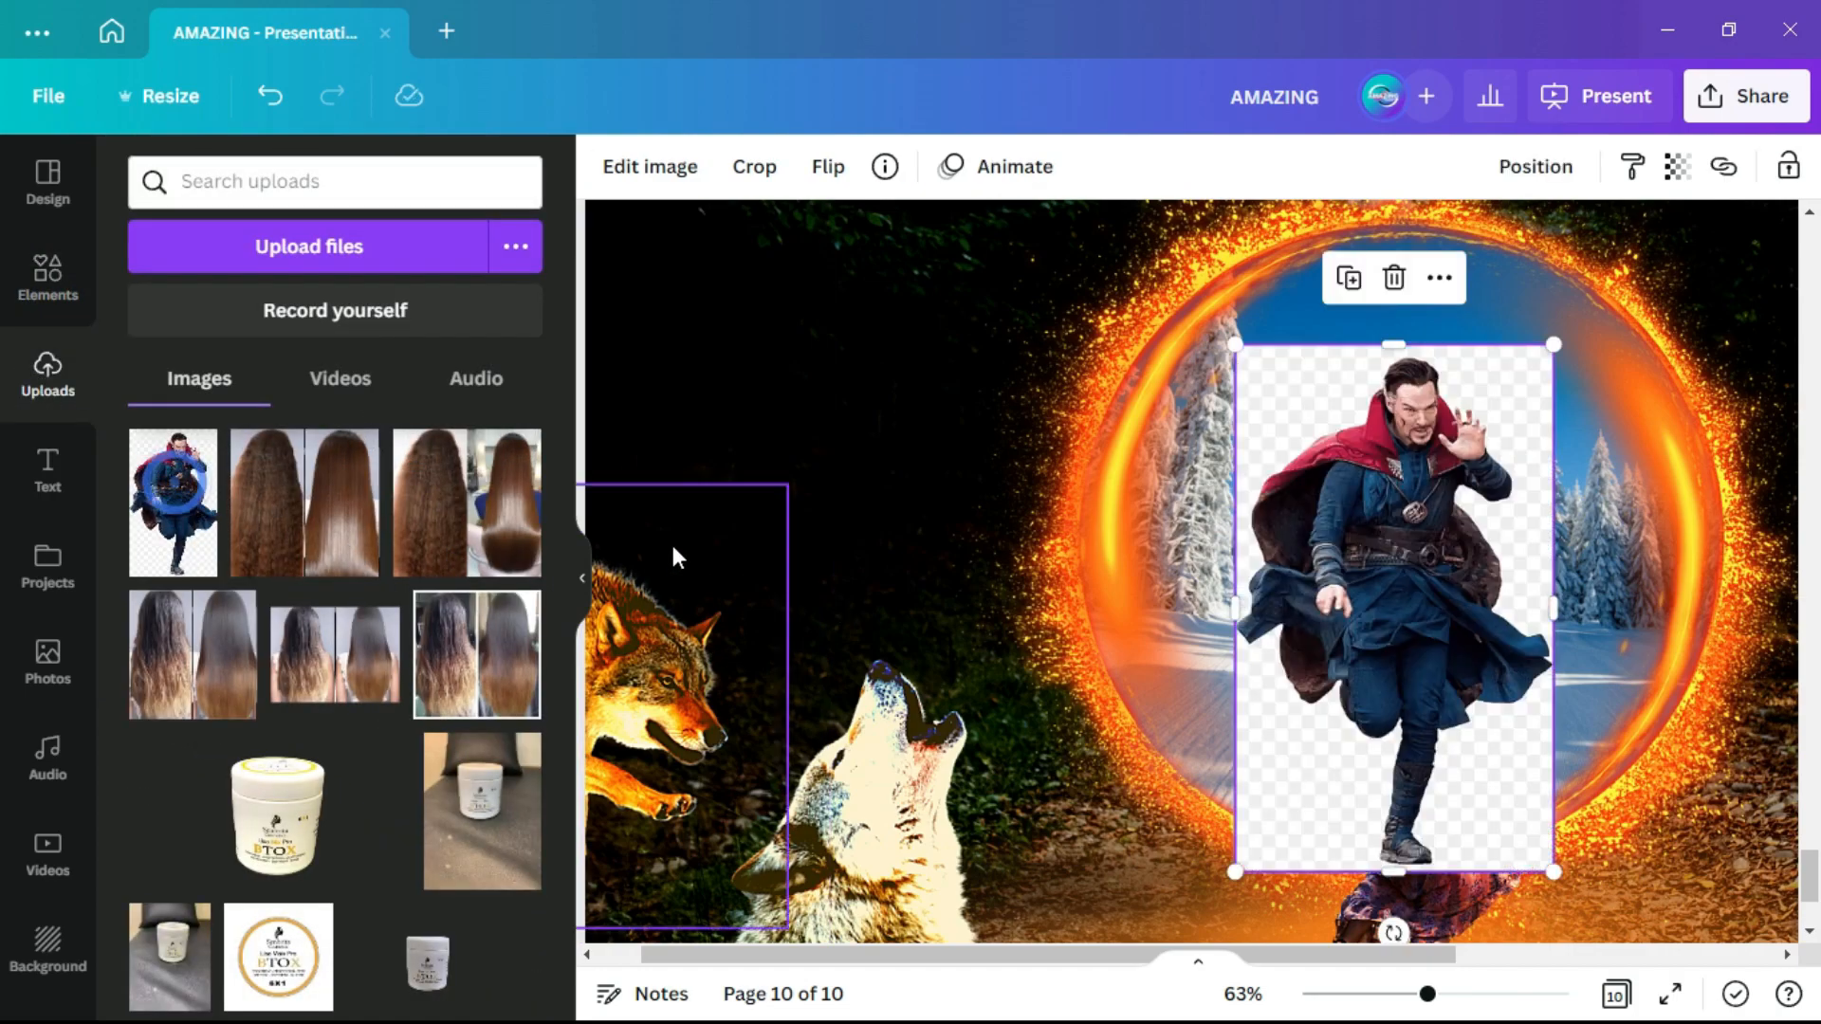
pyautogui.click(582, 576)
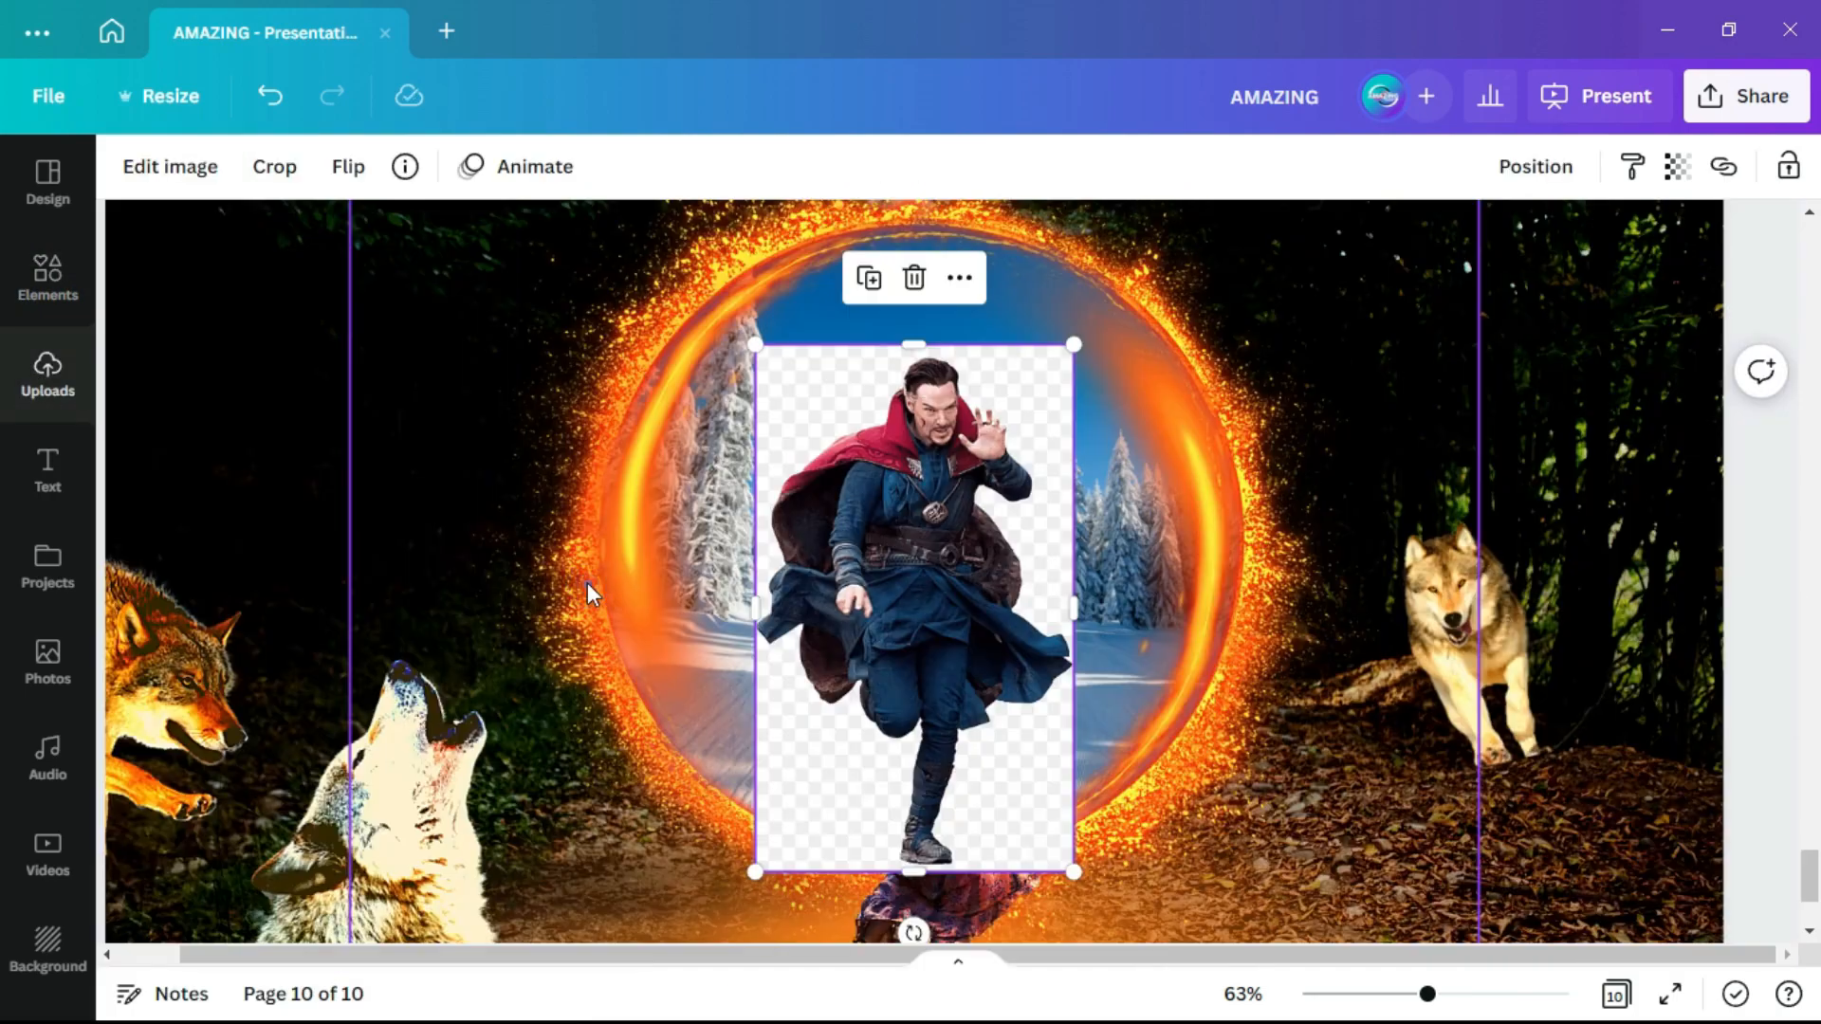
# - Remove the checkered background from the caped man image with Background Remover
pyautogui.click(149, 185)
pyautogui.click(244, 573)
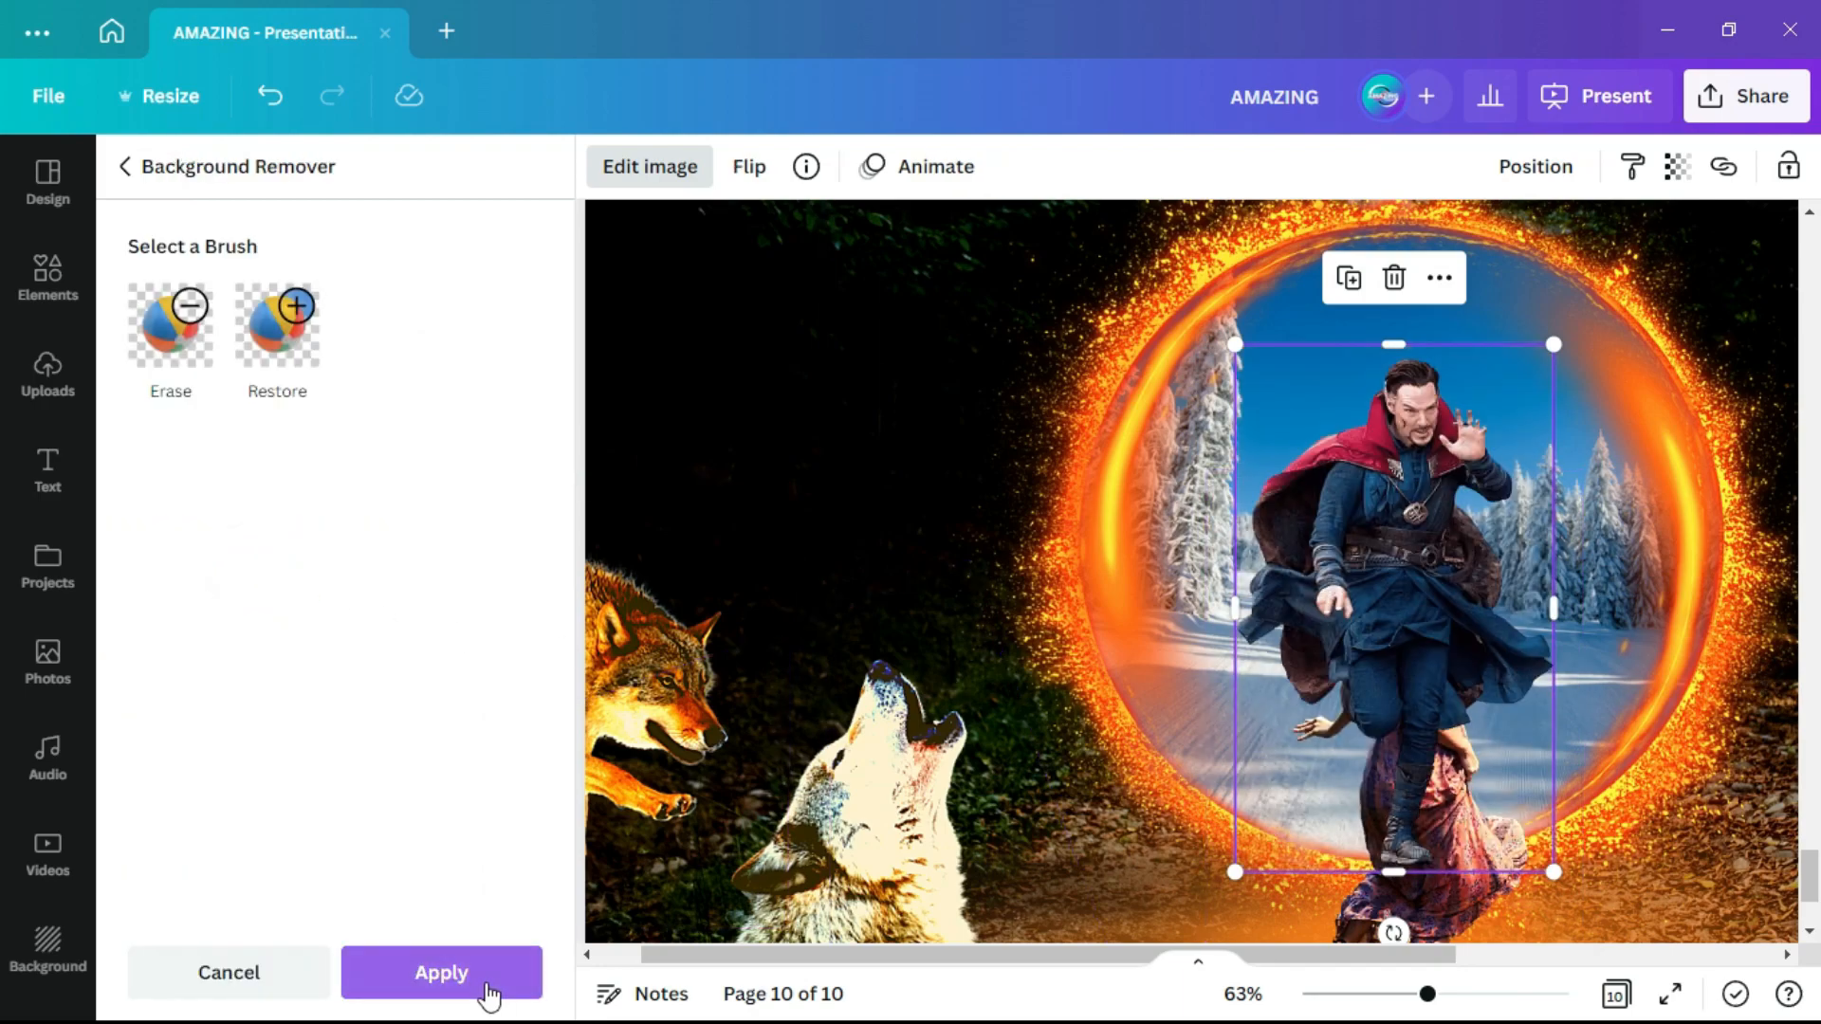
pyautogui.click(479, 984)
# - Shrink the caped man and position him inside the left half of the portal, just behind the woman's shoulder
pyautogui.moveTo(1347, 590); pyautogui.dragTo(1251, 532)
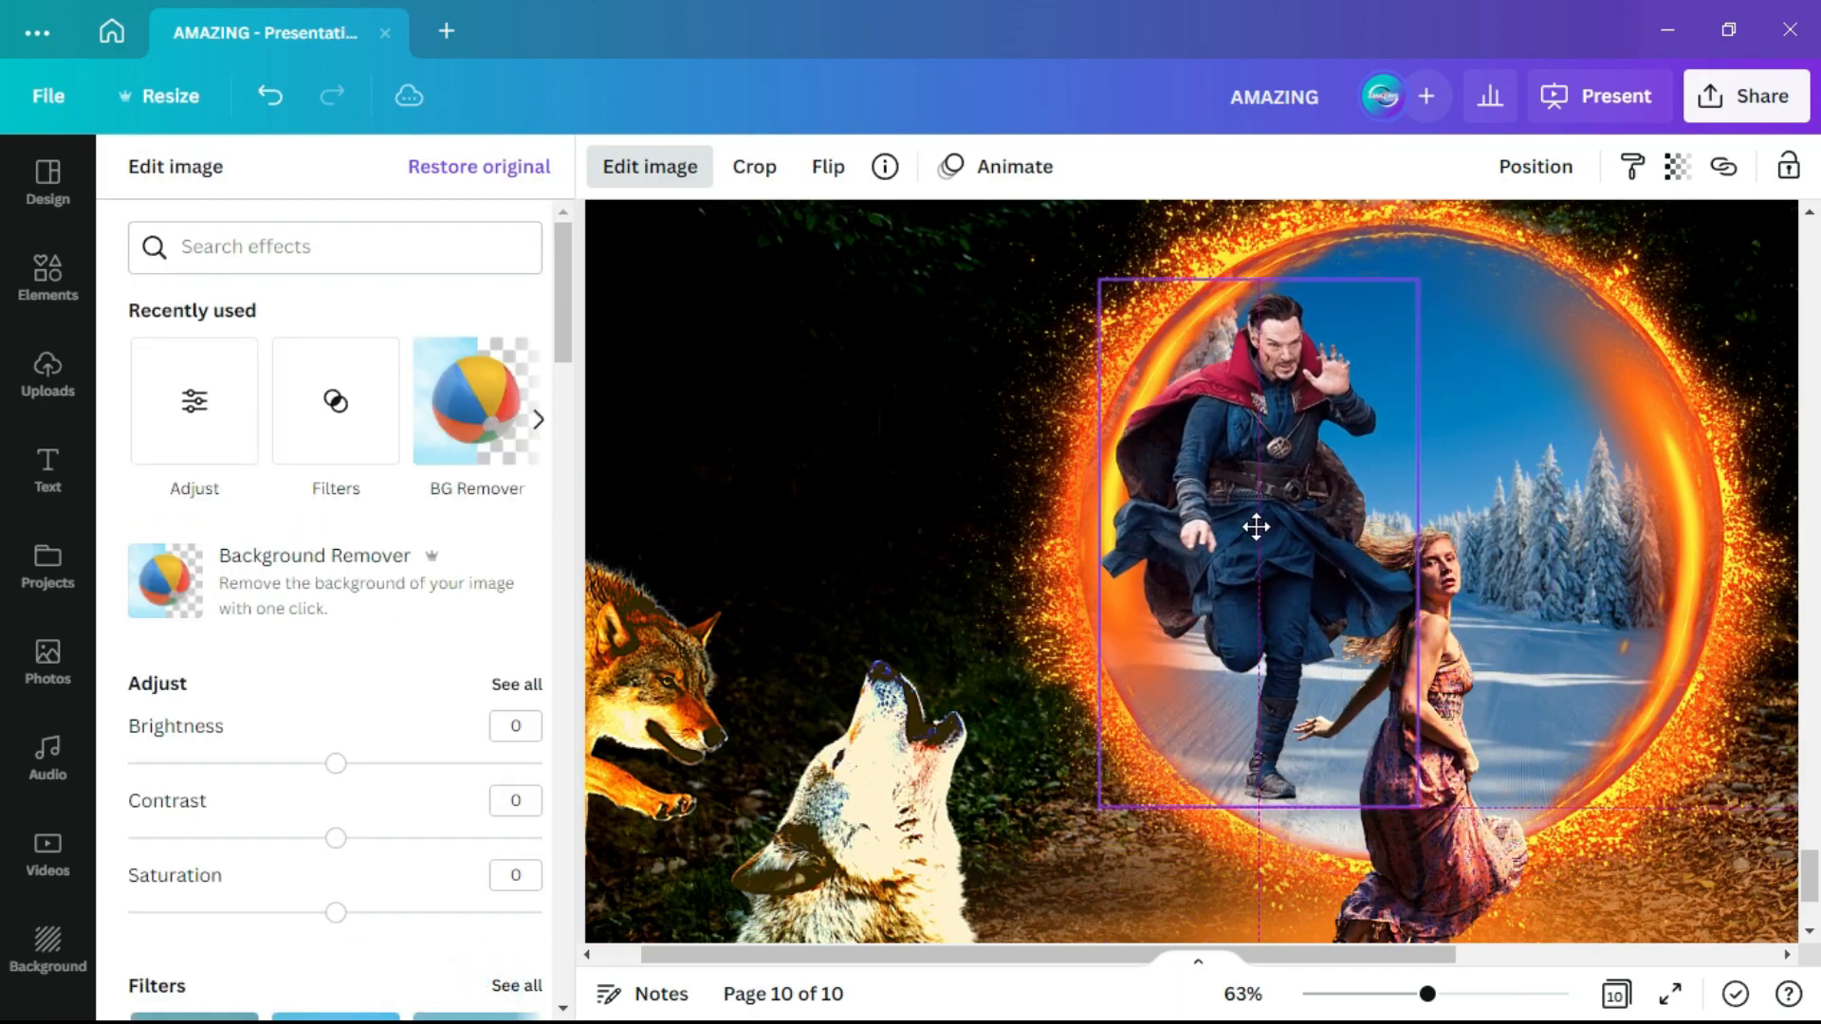
pyautogui.moveTo(1420, 281); pyautogui.dragTo(1374, 350)
pyautogui.moveTo(1249, 531); pyautogui.dragTo(1264, 511)
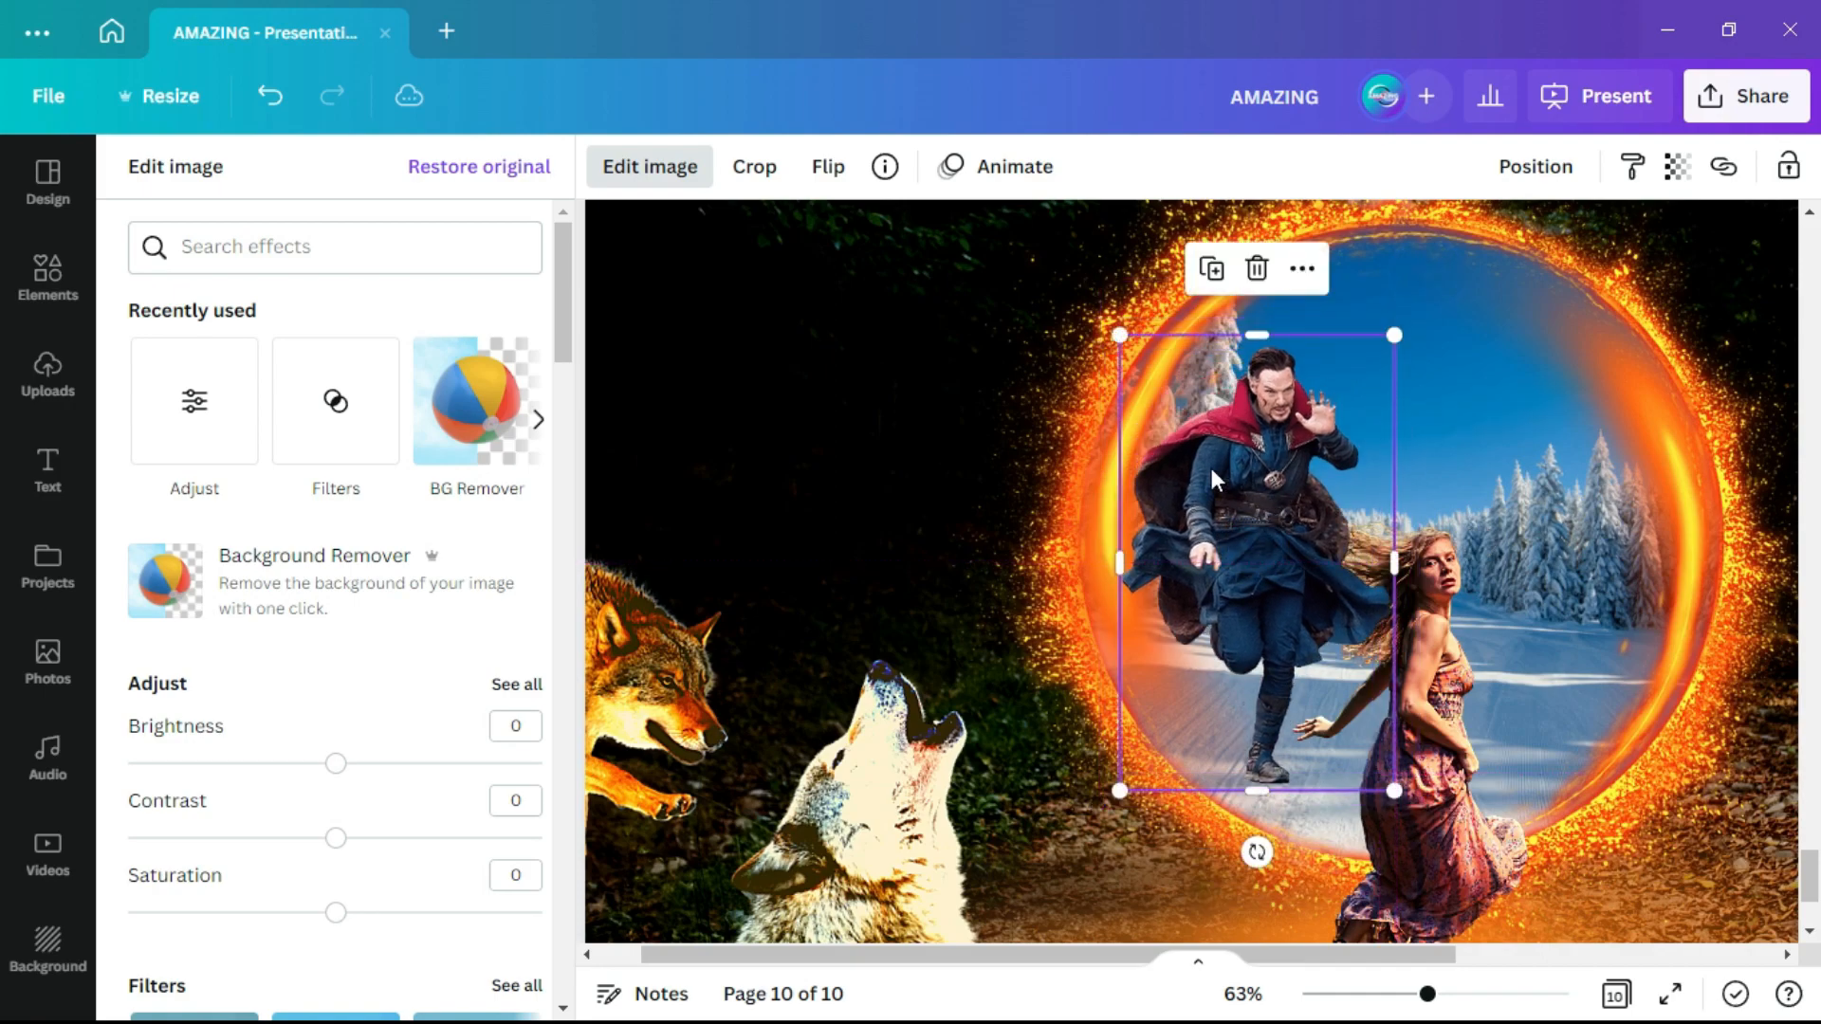
pyautogui.moveTo(1119, 333); pyautogui.dragTo(1130, 353)
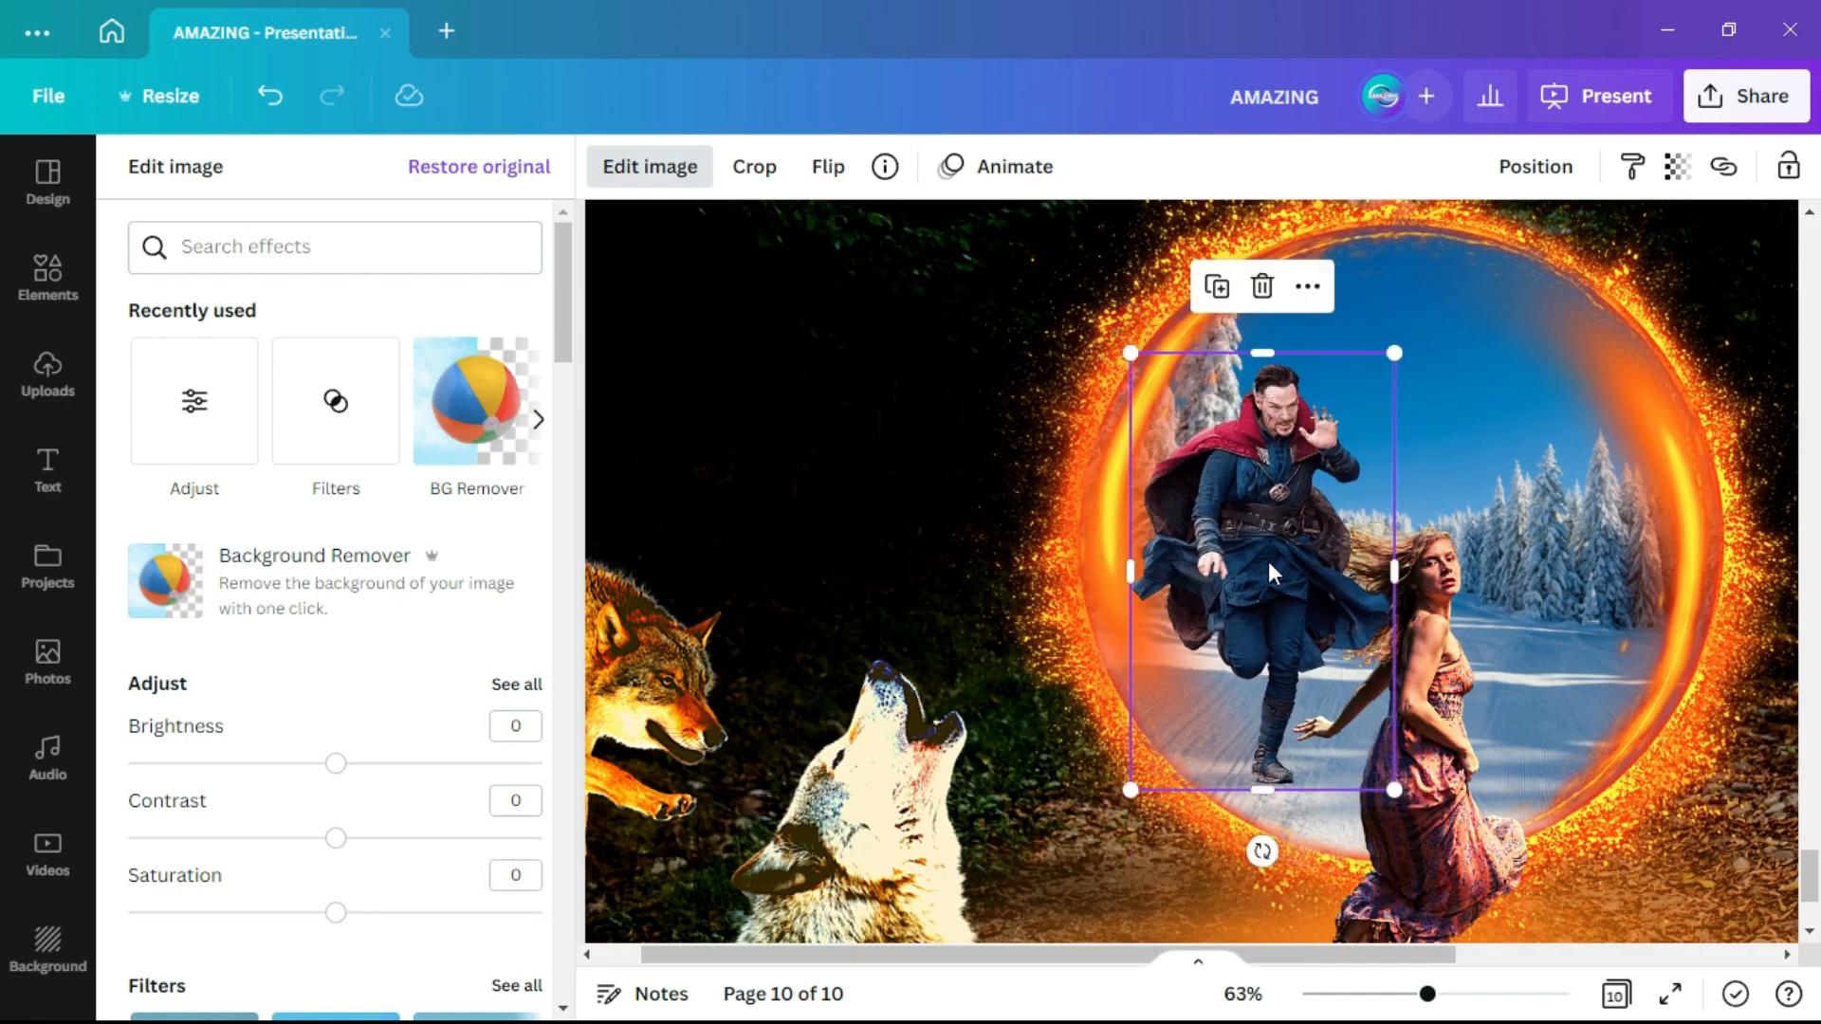
pyautogui.moveTo(1270, 568); pyautogui.dragTo(1275, 565)
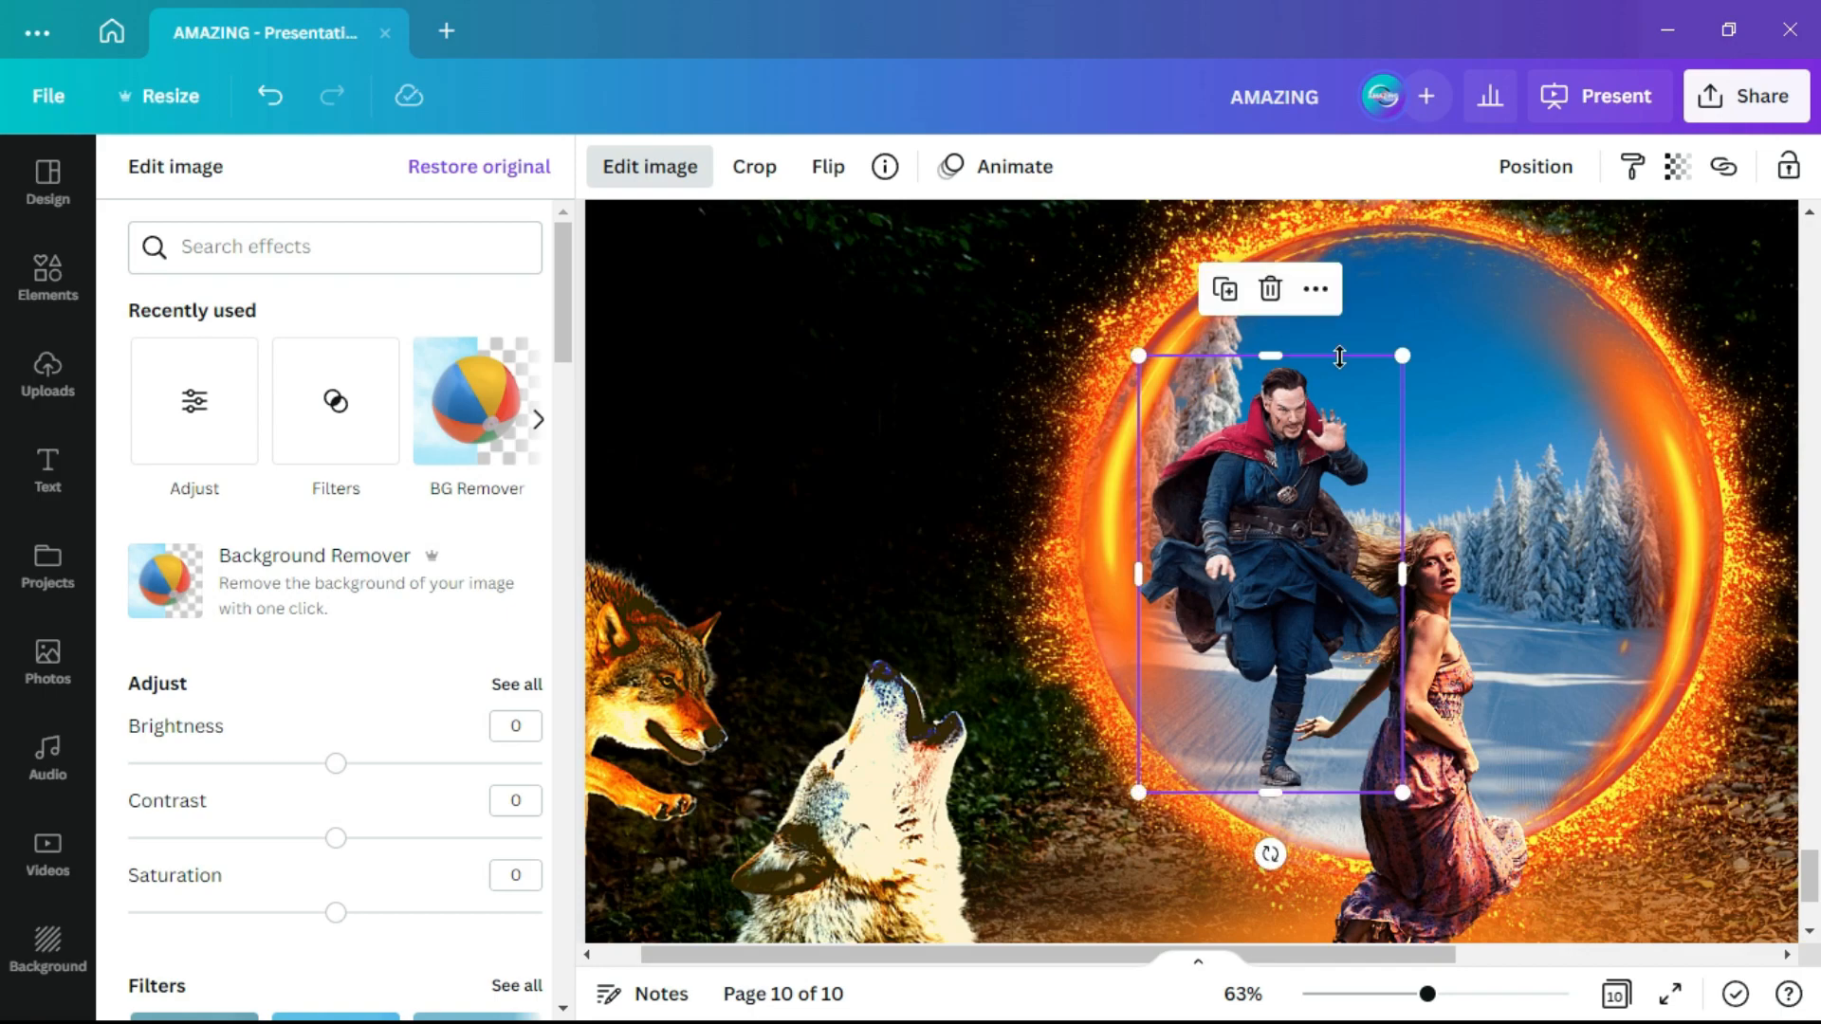
pyautogui.click(1660, 439)
pyautogui.click(1407, 165)
pyautogui.click(1666, 458)
# - Apply the Festive filter to the caped man
pyautogui.click(791, 487)
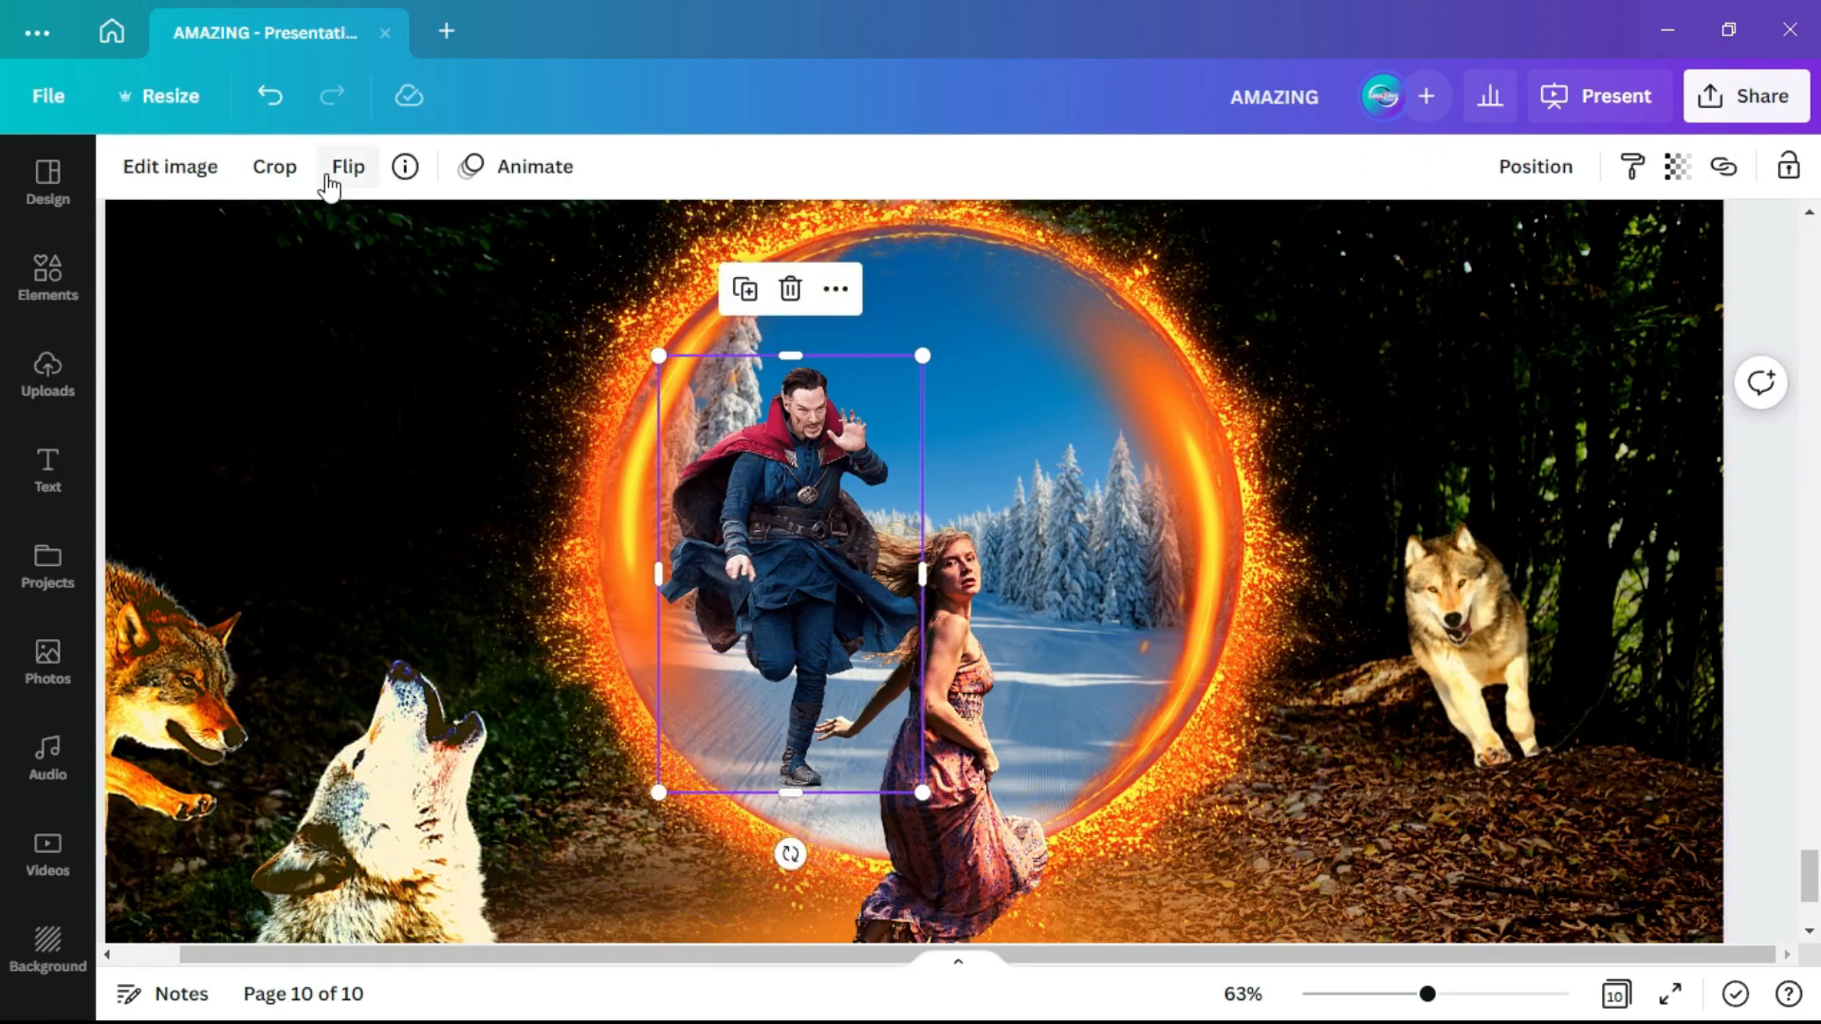
pyautogui.click(194, 171)
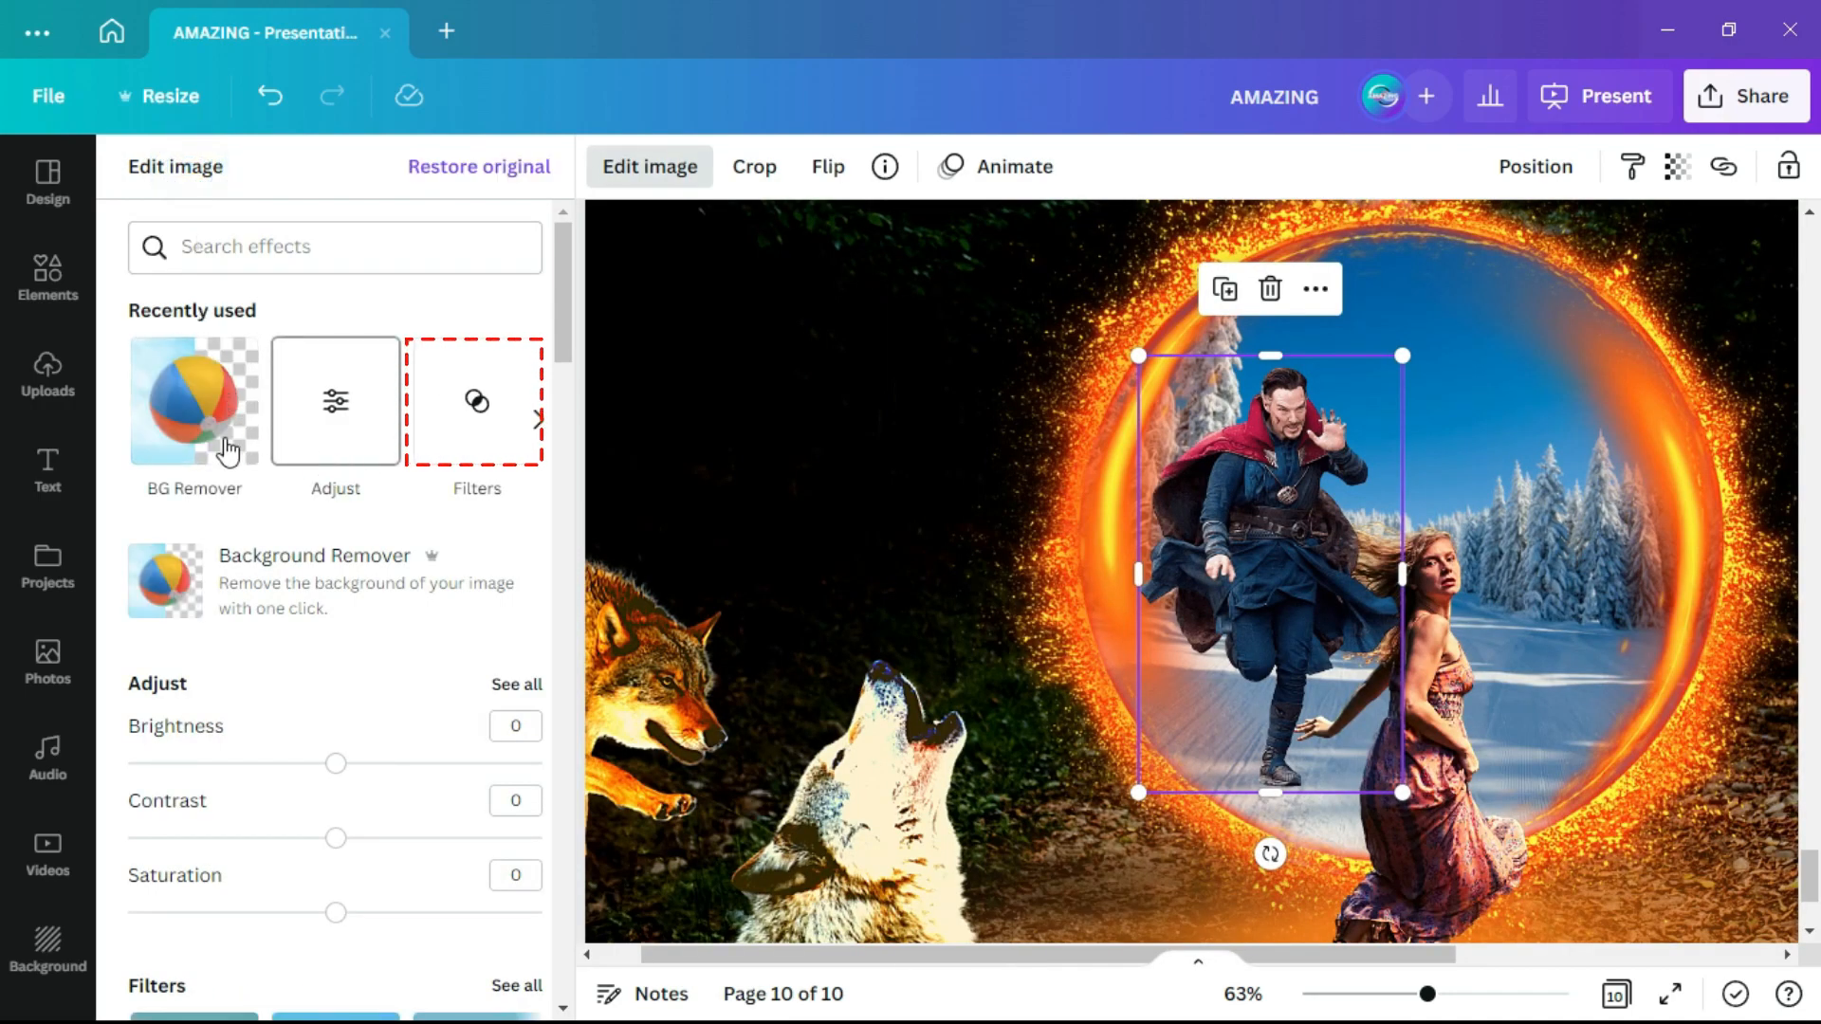
pyautogui.click(476, 396)
pyautogui.click(472, 317)
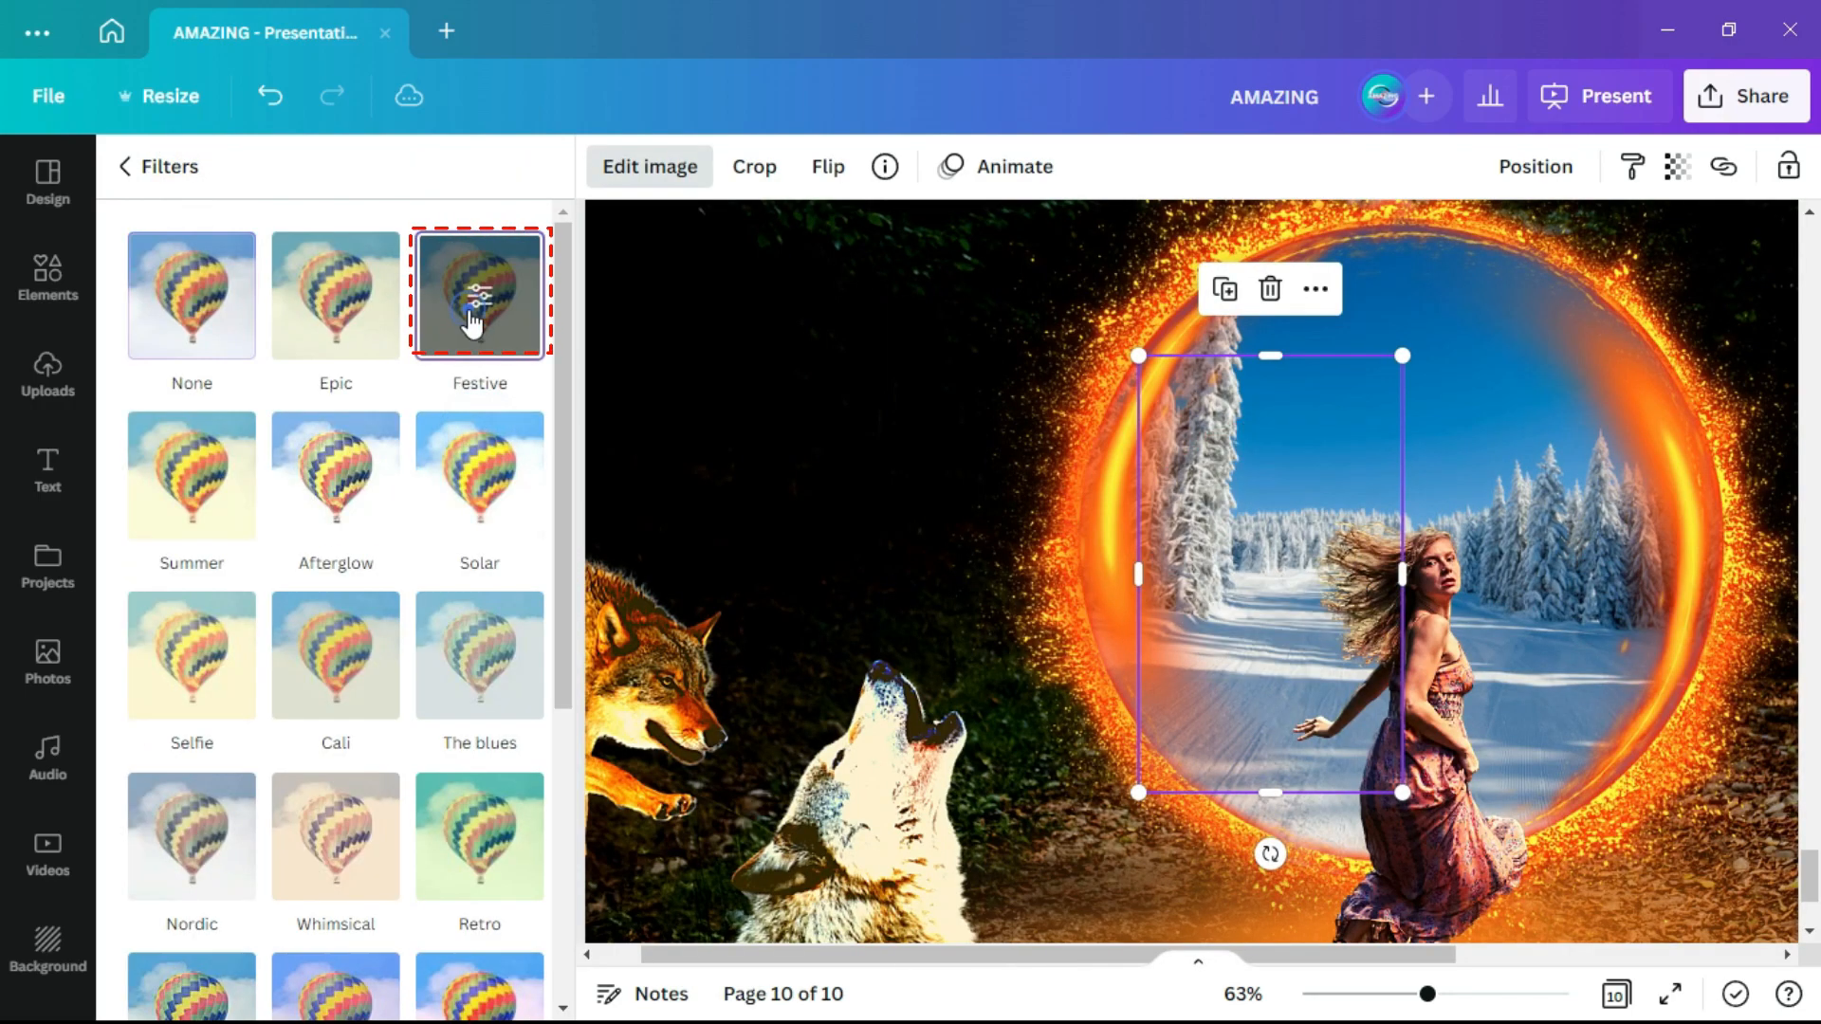
pyautogui.click(1525, 452)
# - Send the caped man two layers backward, behind the running woman
pyautogui.click(1349, 476)
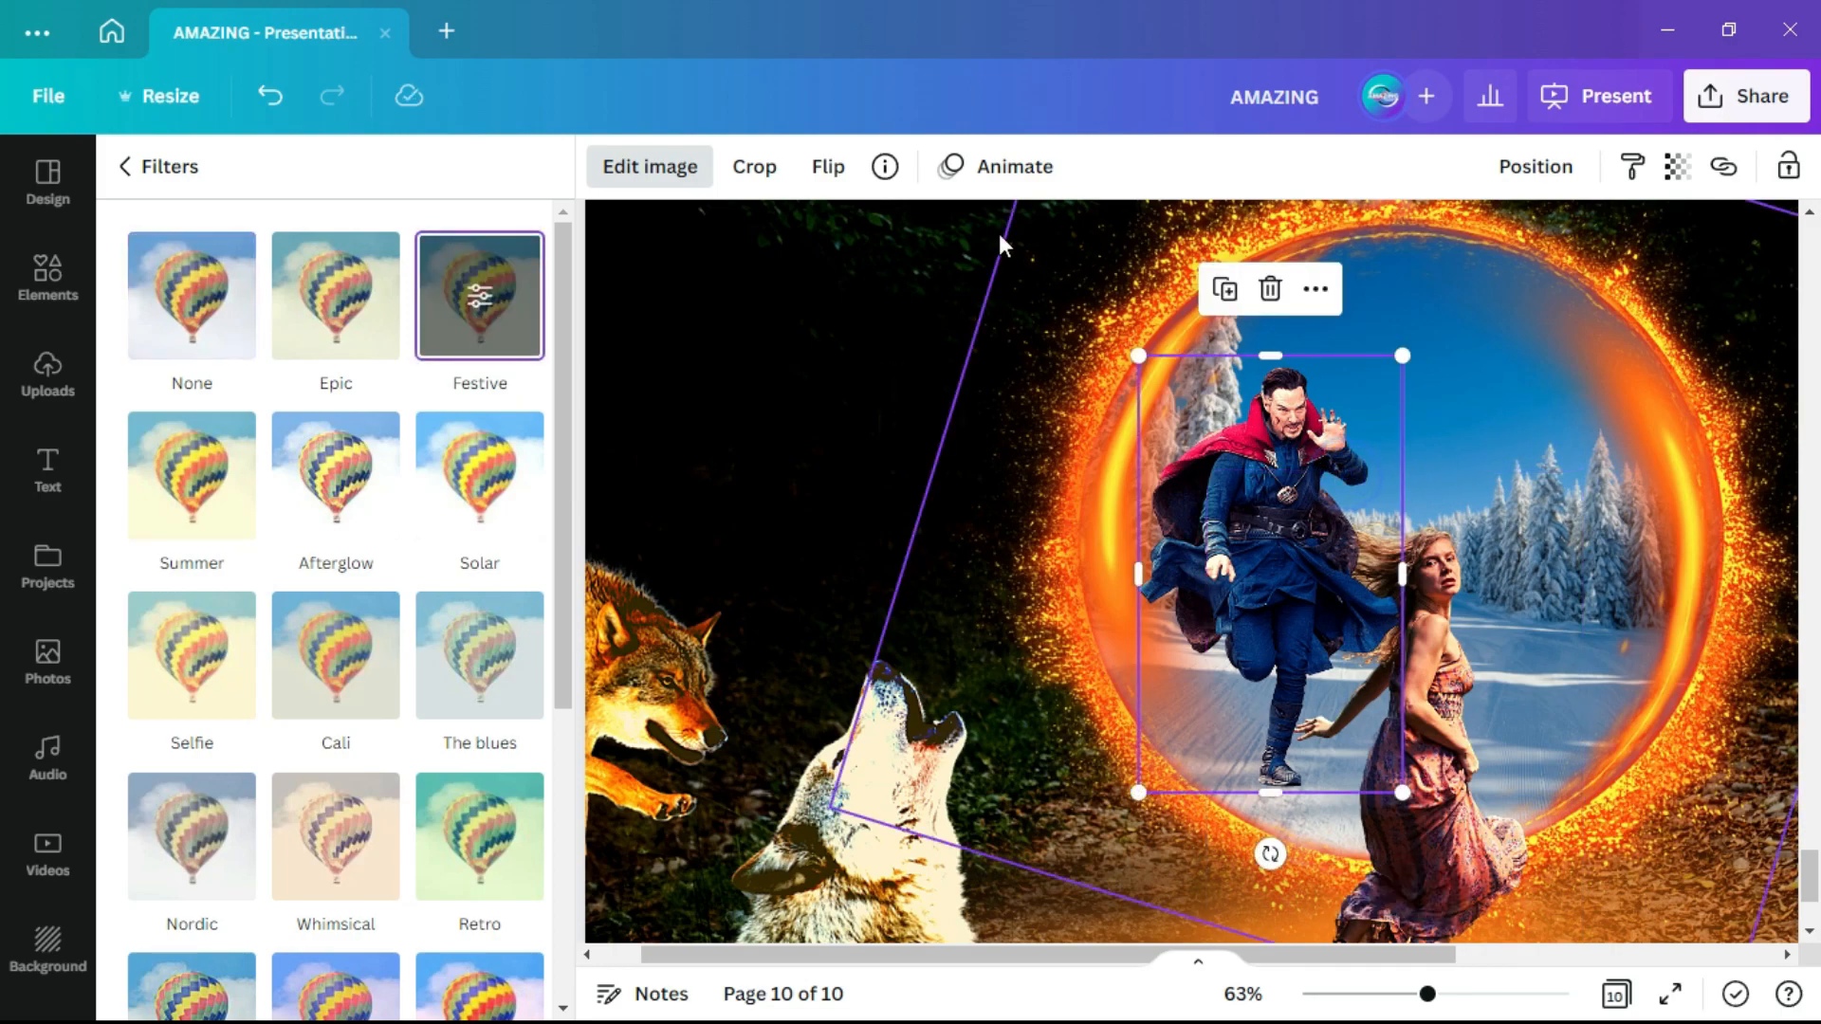
pyautogui.click(1315, 289)
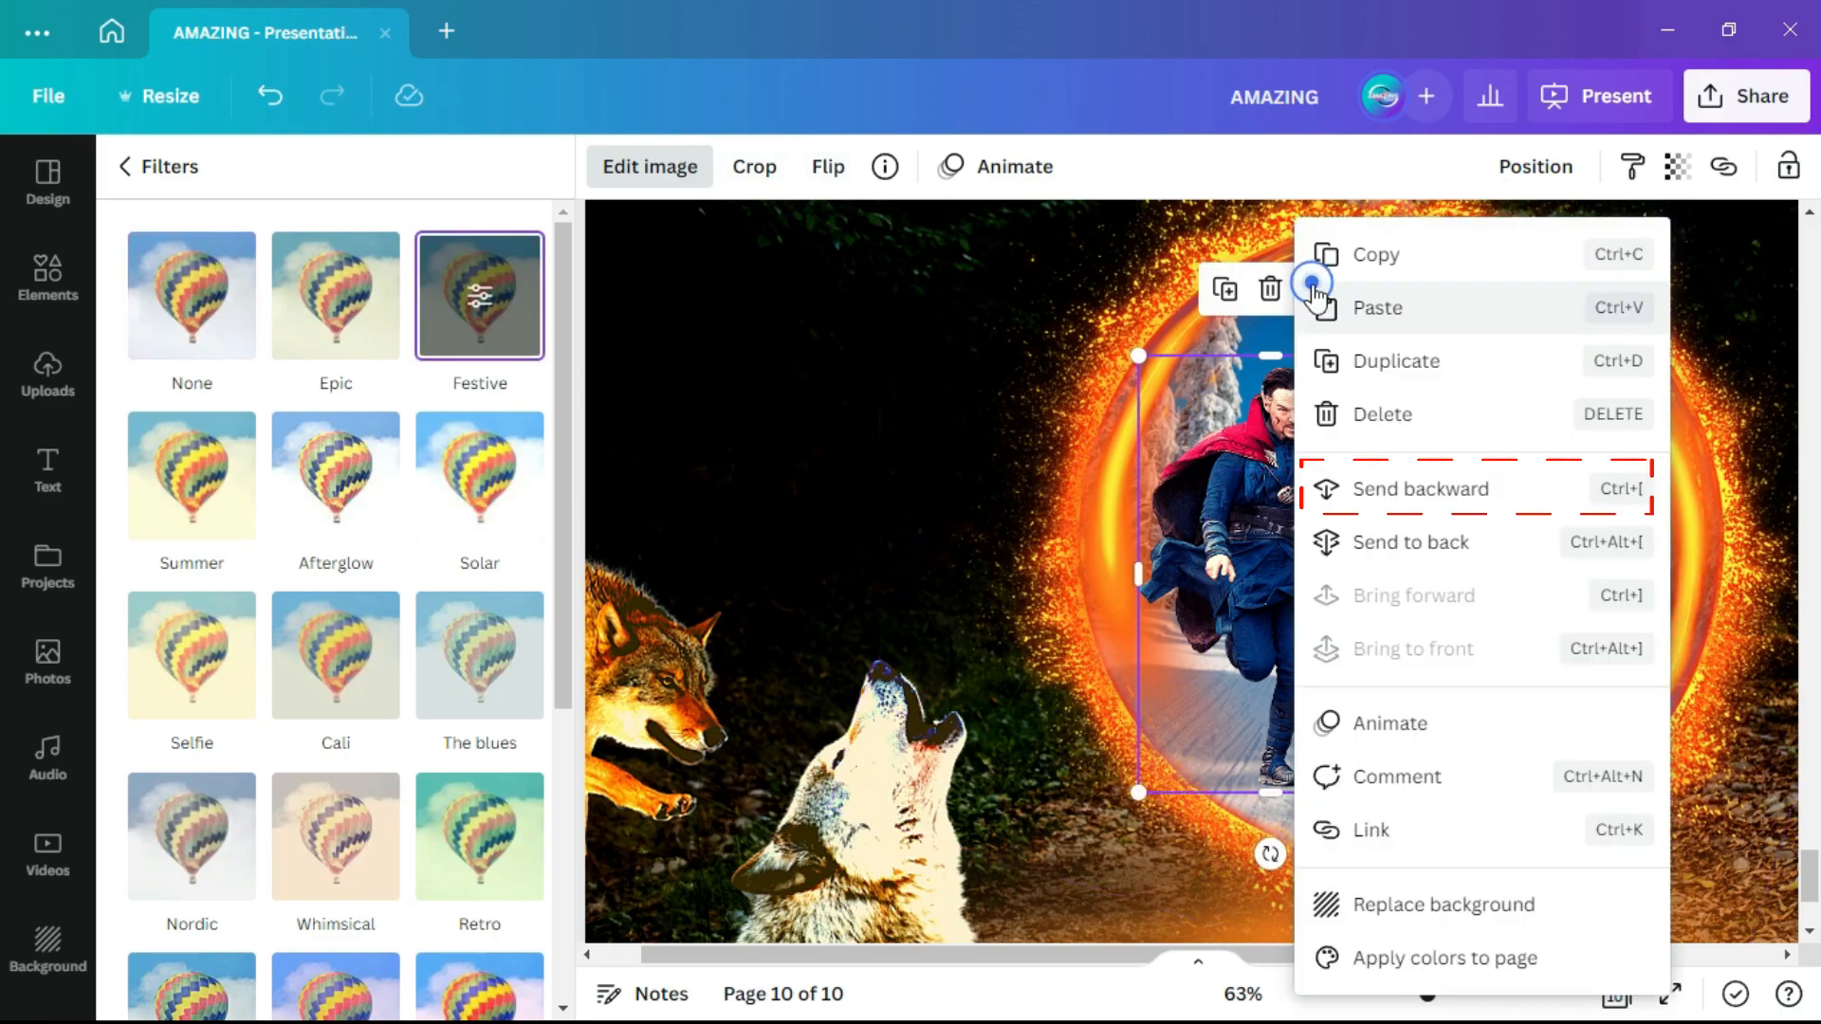
pyautogui.click(1424, 502)
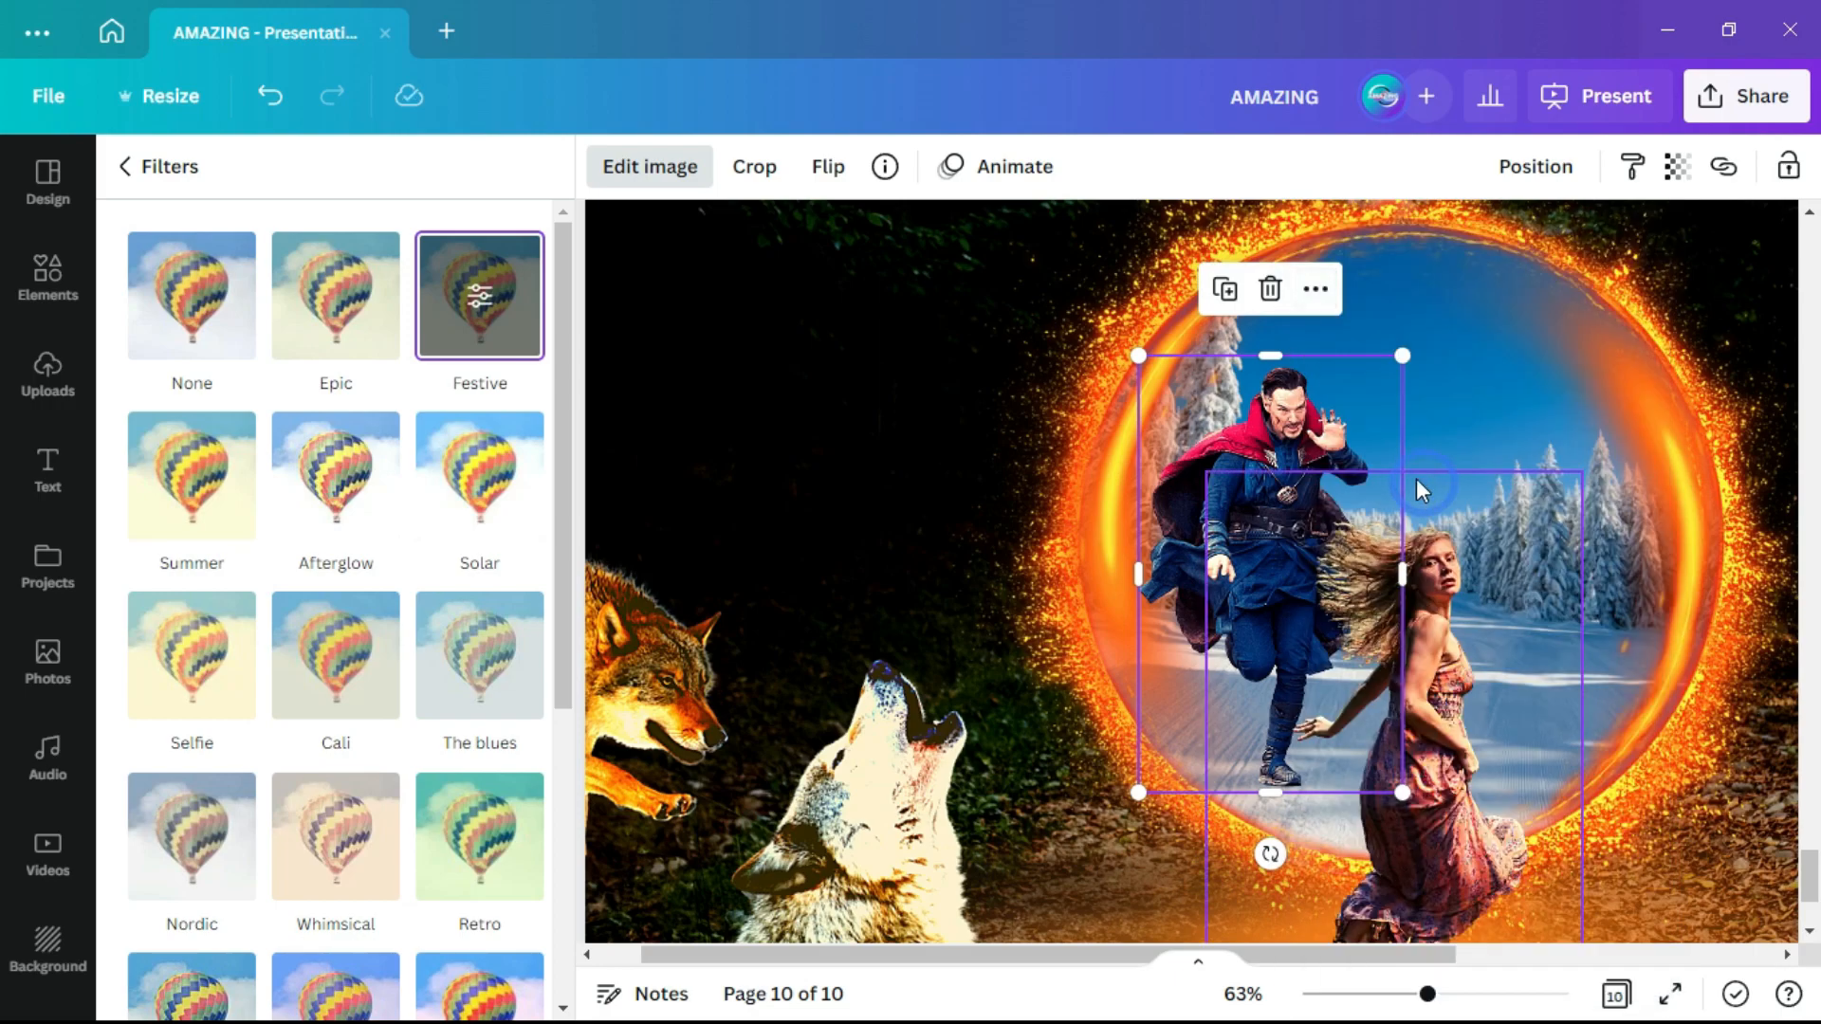
pyautogui.click(1316, 288)
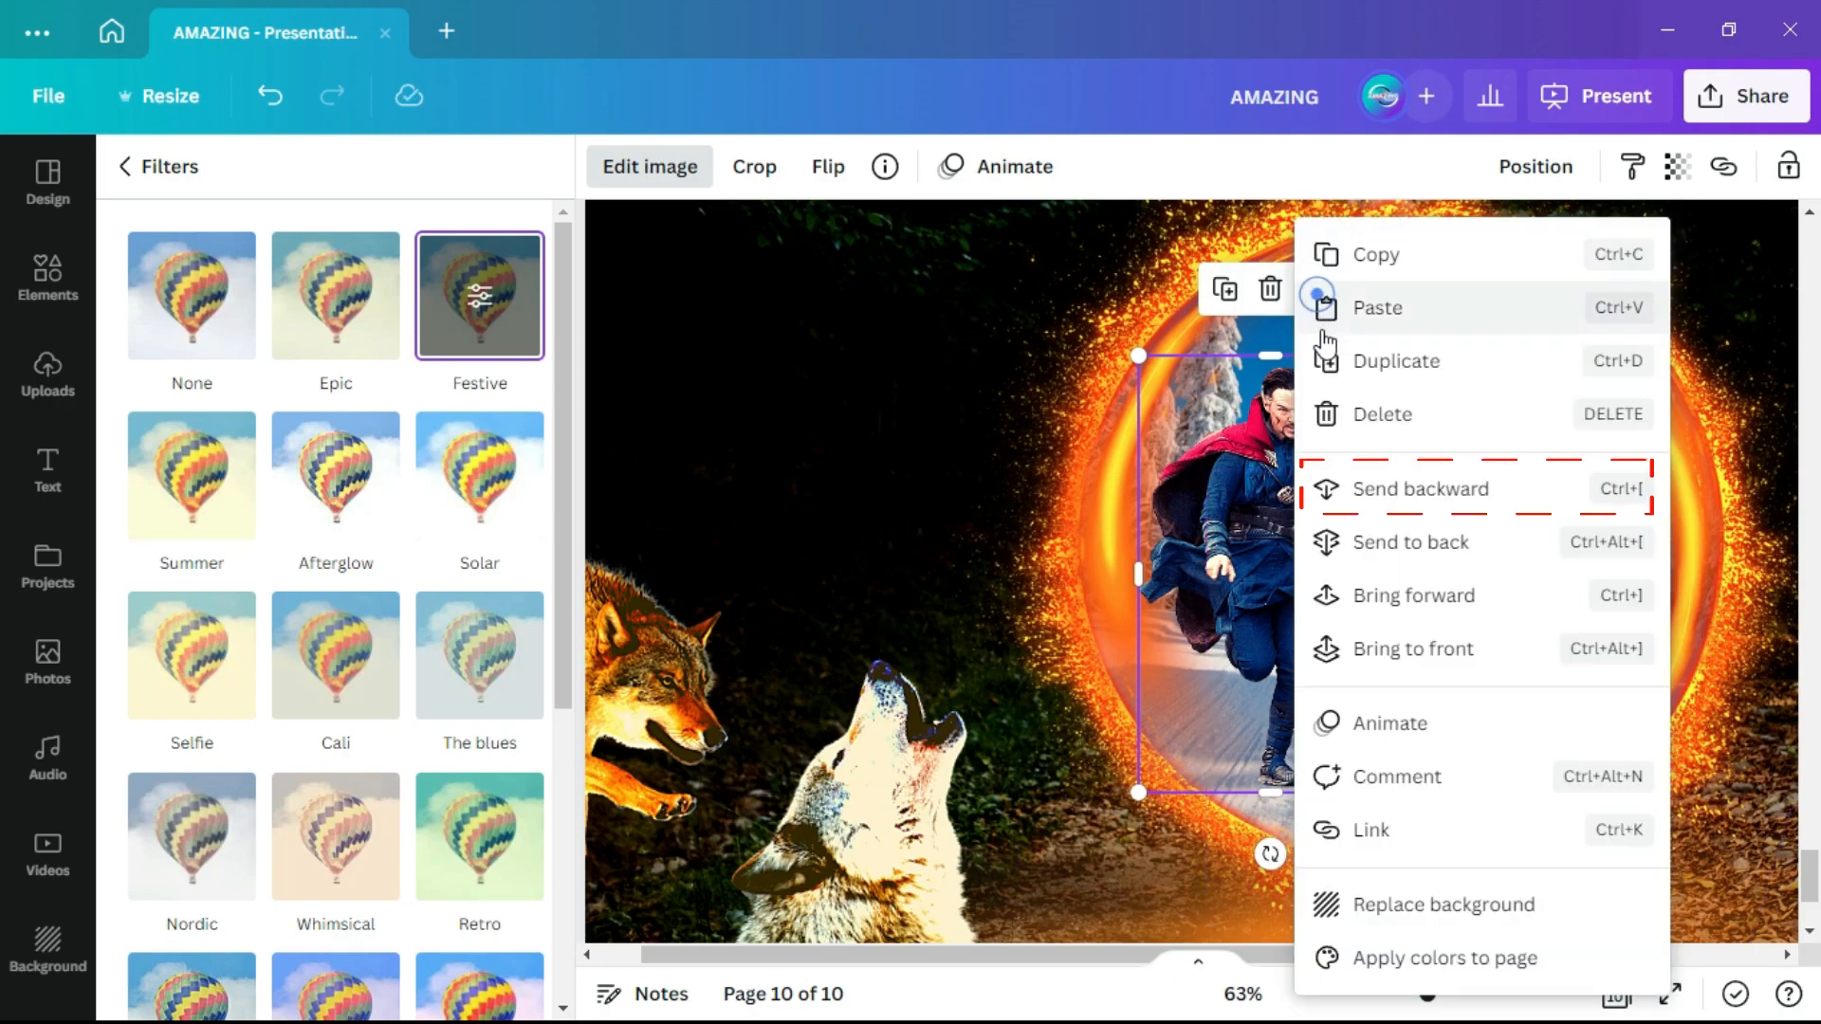
pyautogui.click(1396, 493)
pyautogui.click(1514, 477)
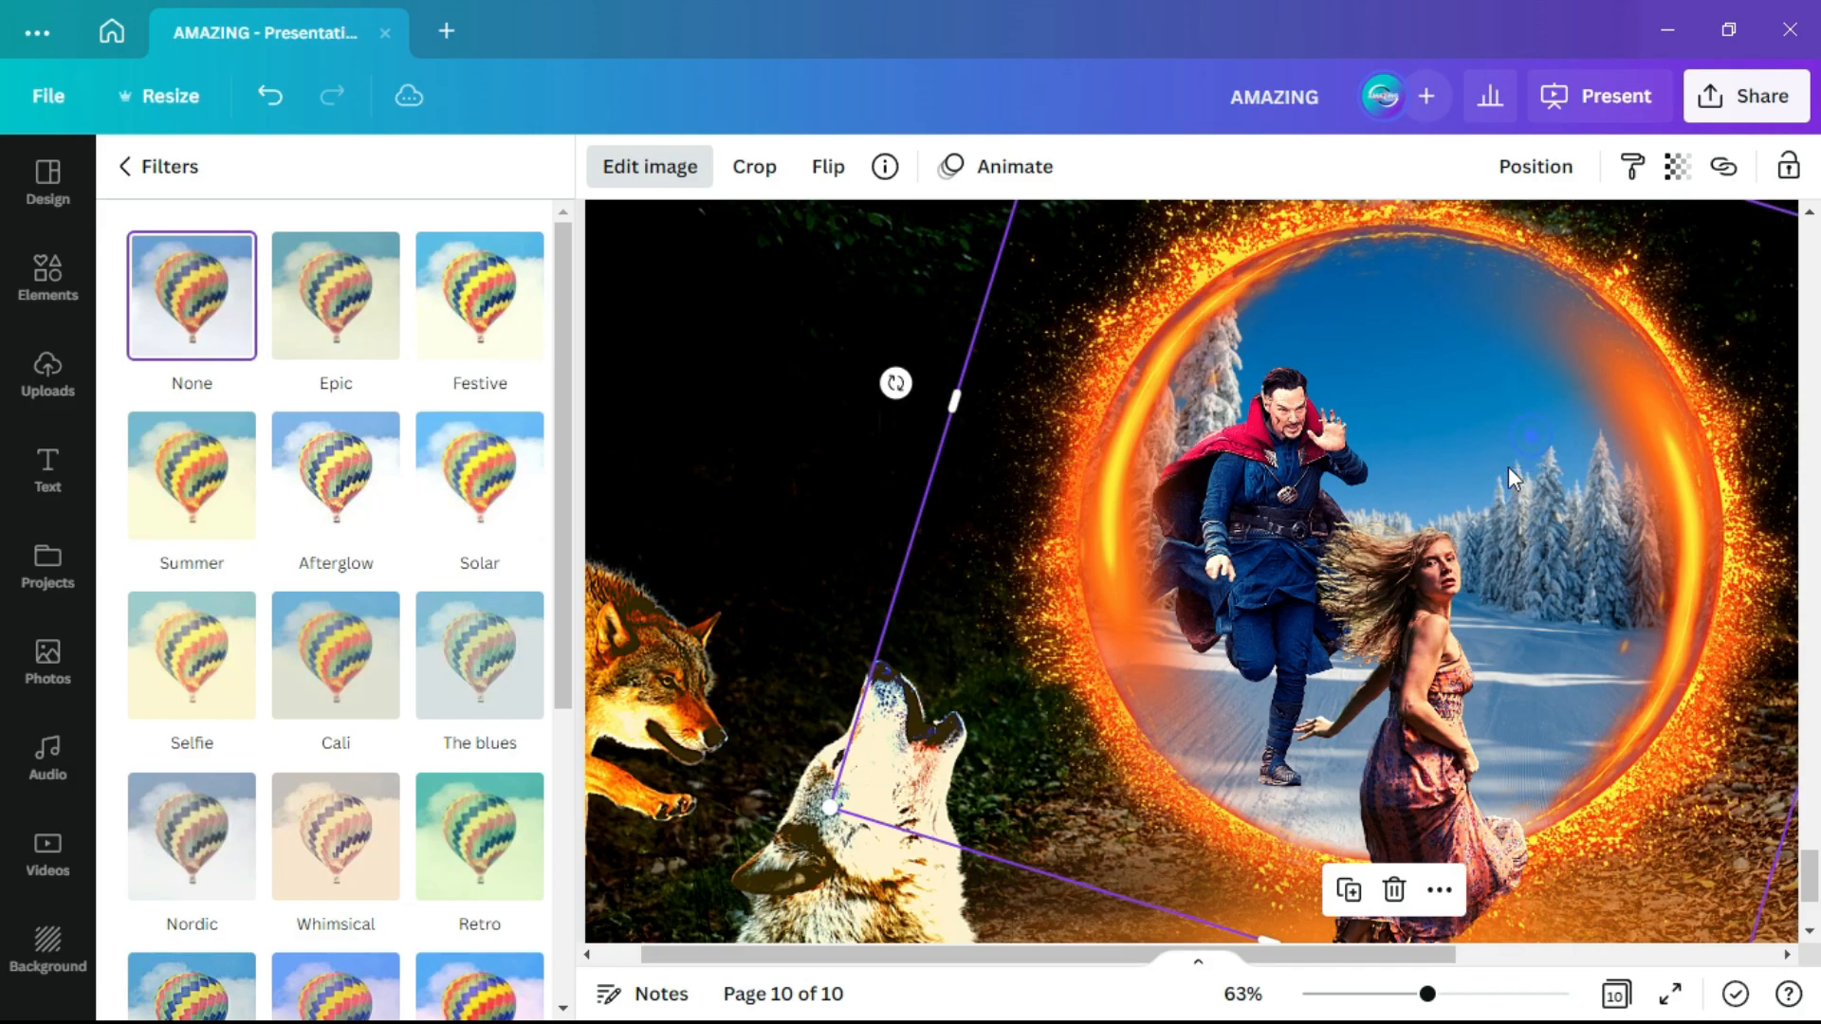
pyautogui.scroll(-3, 1470, 500)
pyautogui.click(1719, 800)
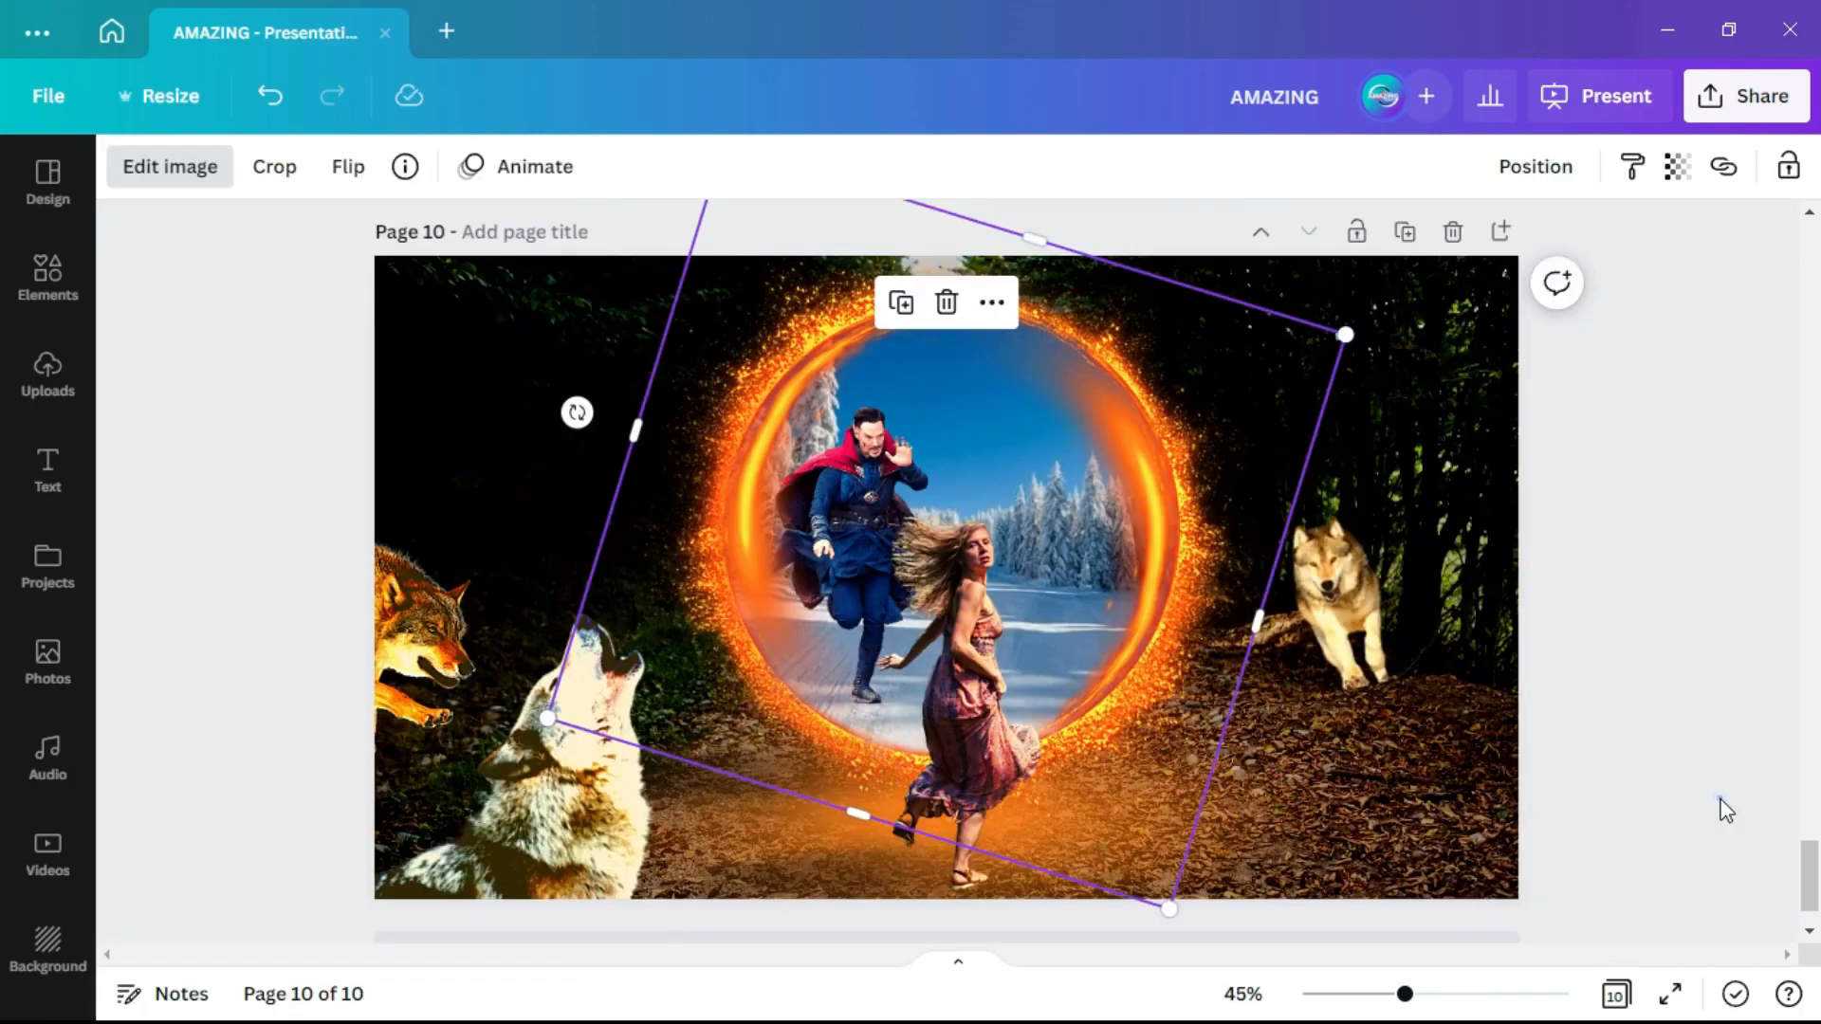
pyautogui.click(1426, 784)
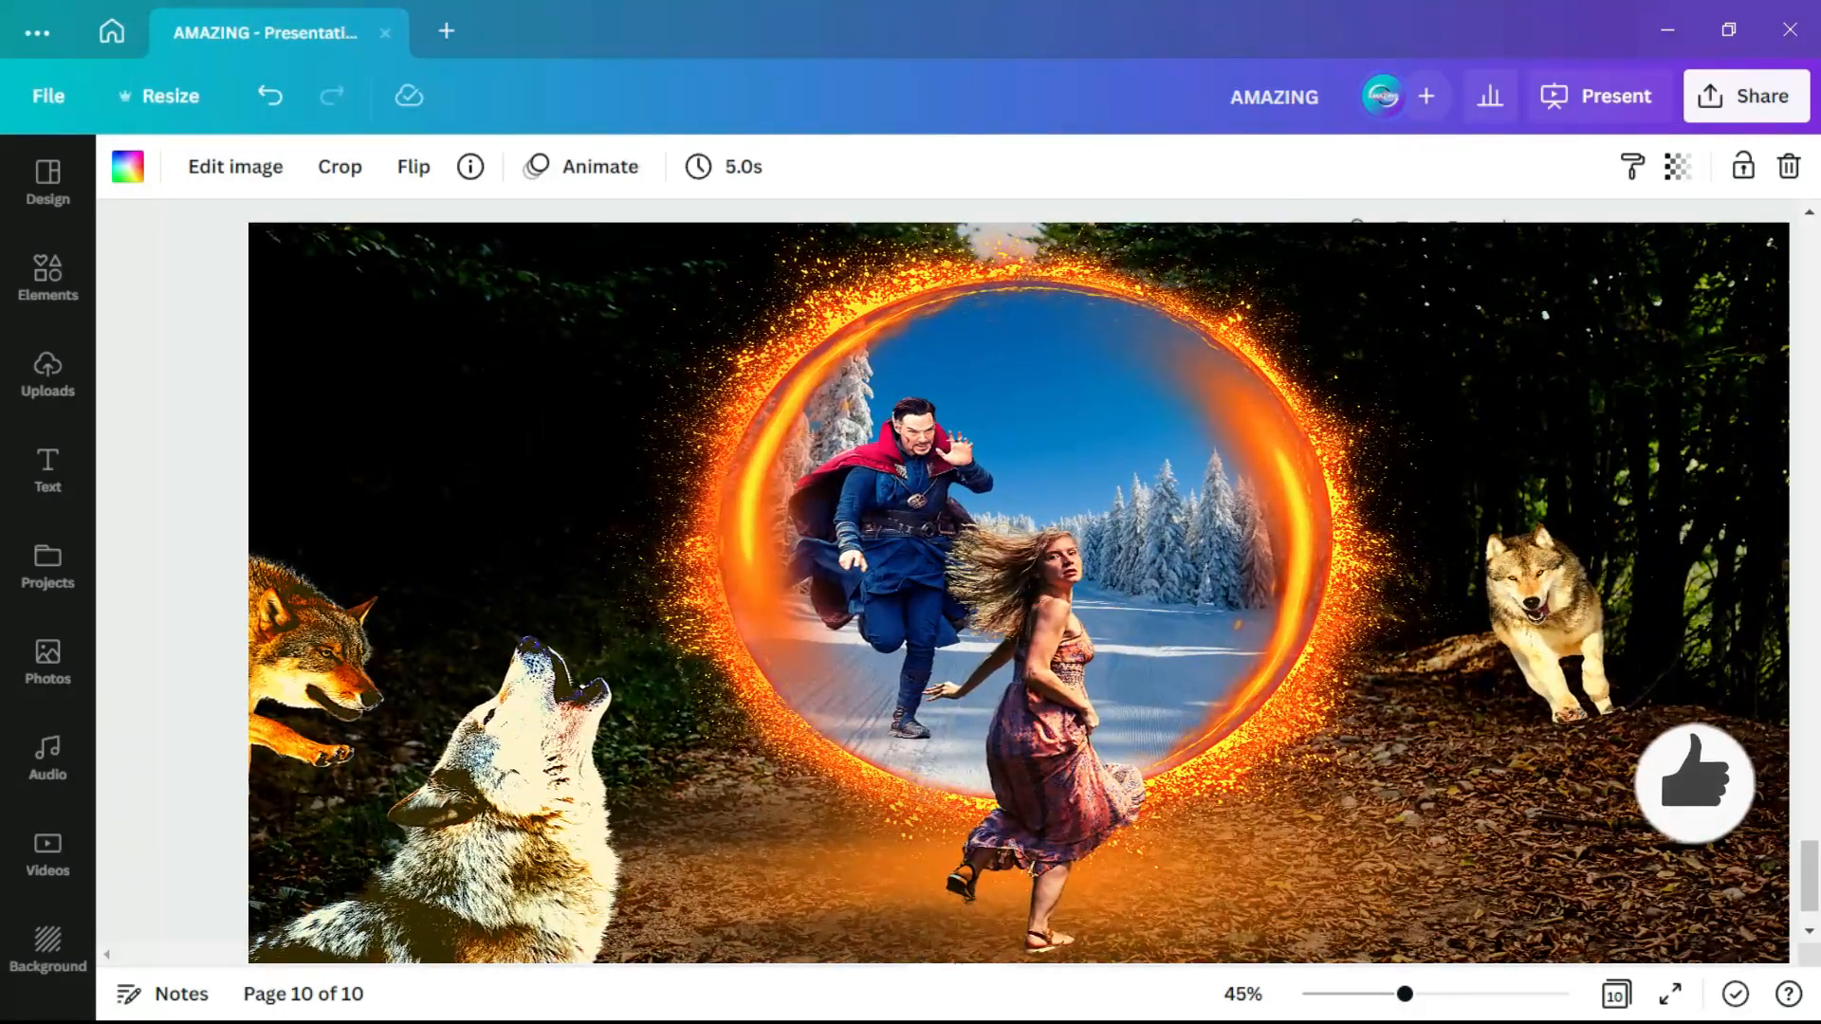